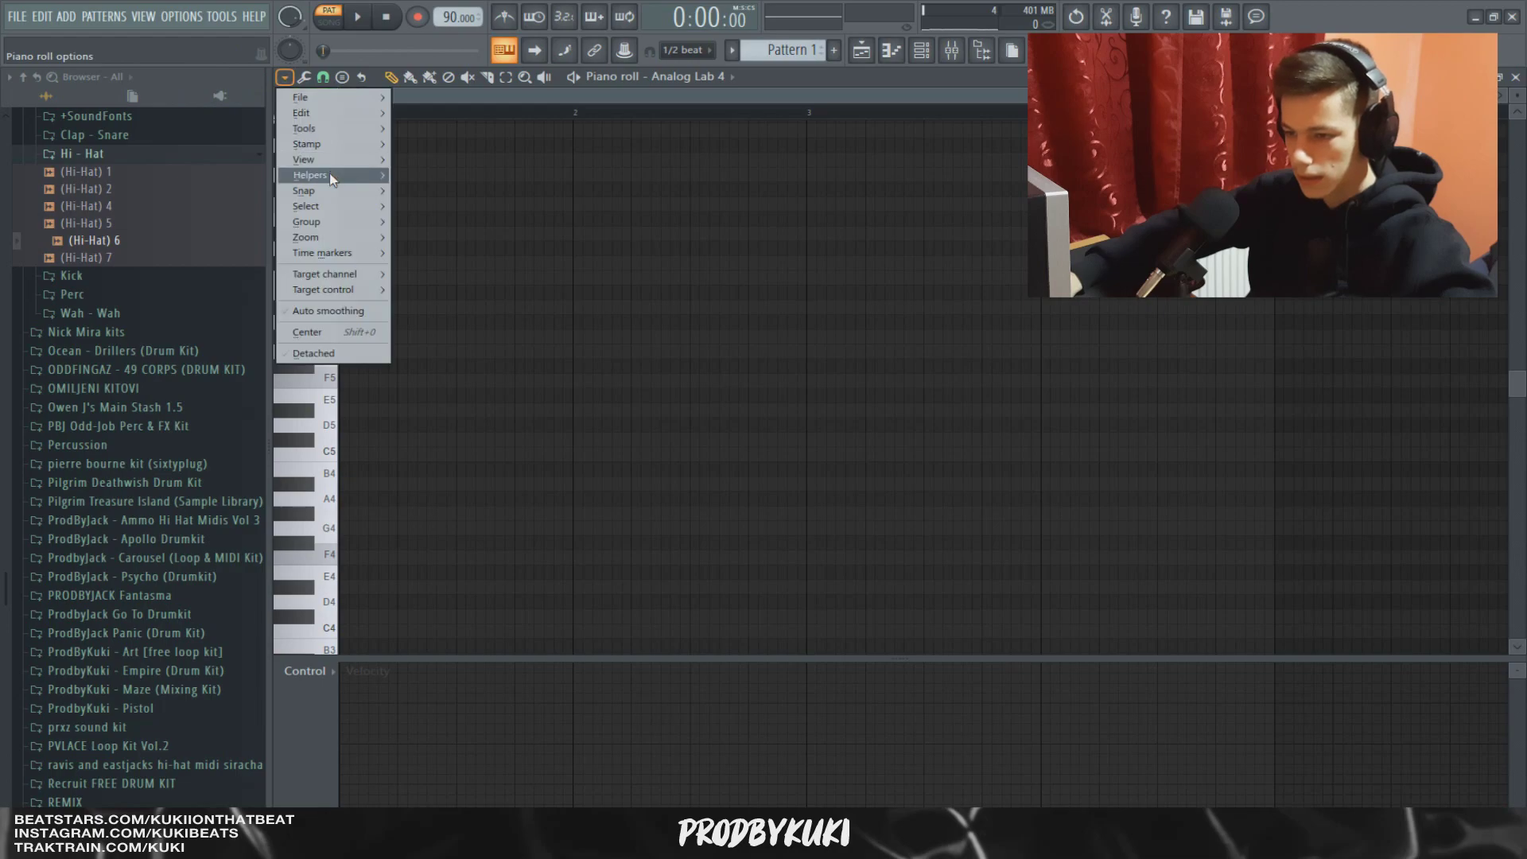
Set the scale highlighting helper in the piano roll.
mouse_move(334, 175)
mouse_move(478, 191)
left_click(865, 357)
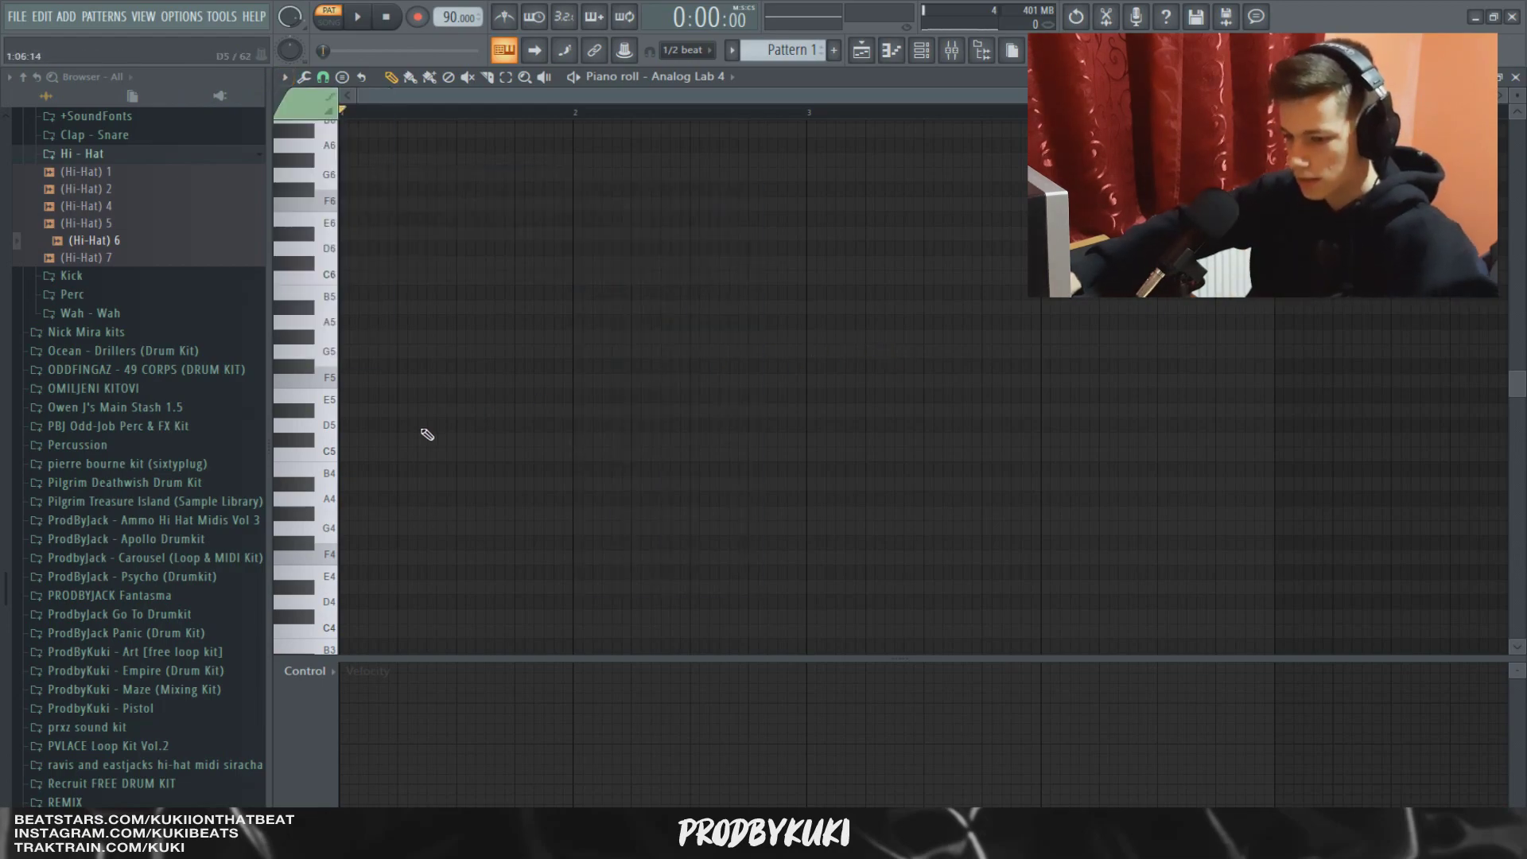
Enter a one-bar chord of F4, G#4, C5 and F5 at the start of bar 1 and play it back.
scroll(381, 514, "down", 2)
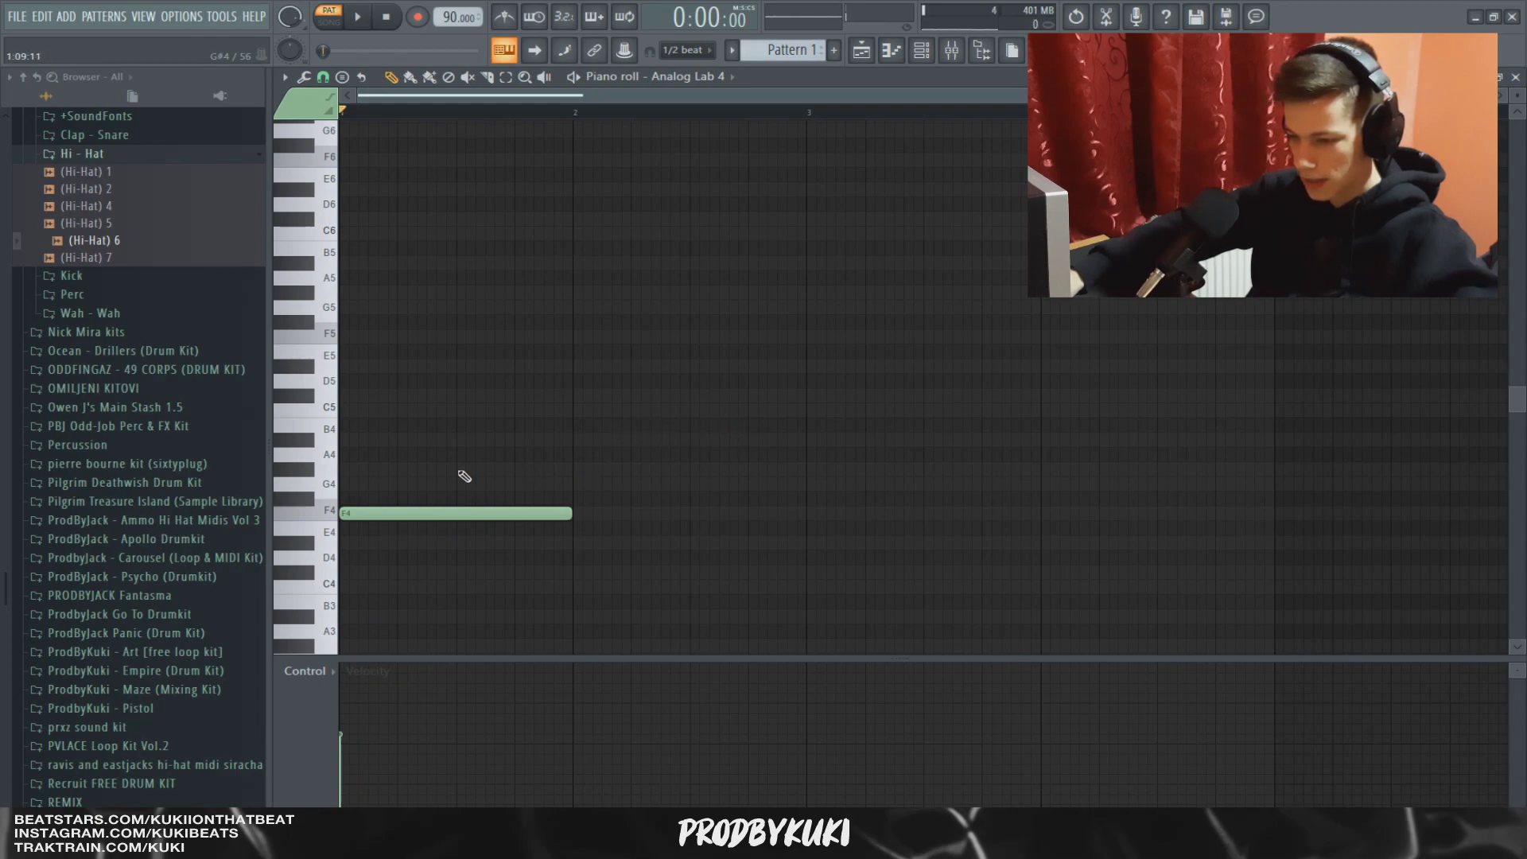
left_click(382, 469)
left_click(356, 409)
left_click(350, 336)
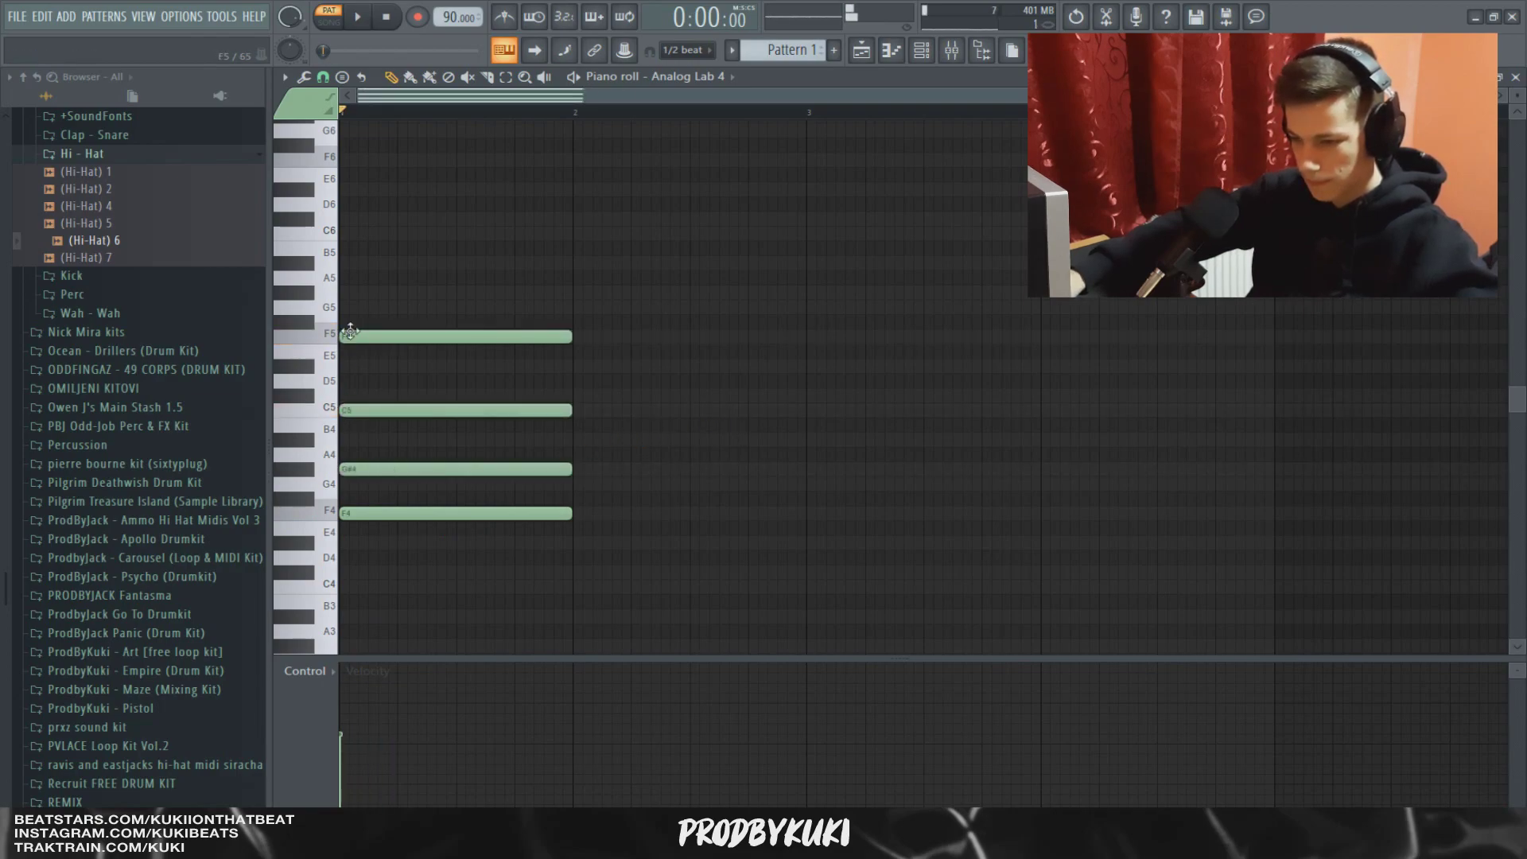
key("space")
key("space")
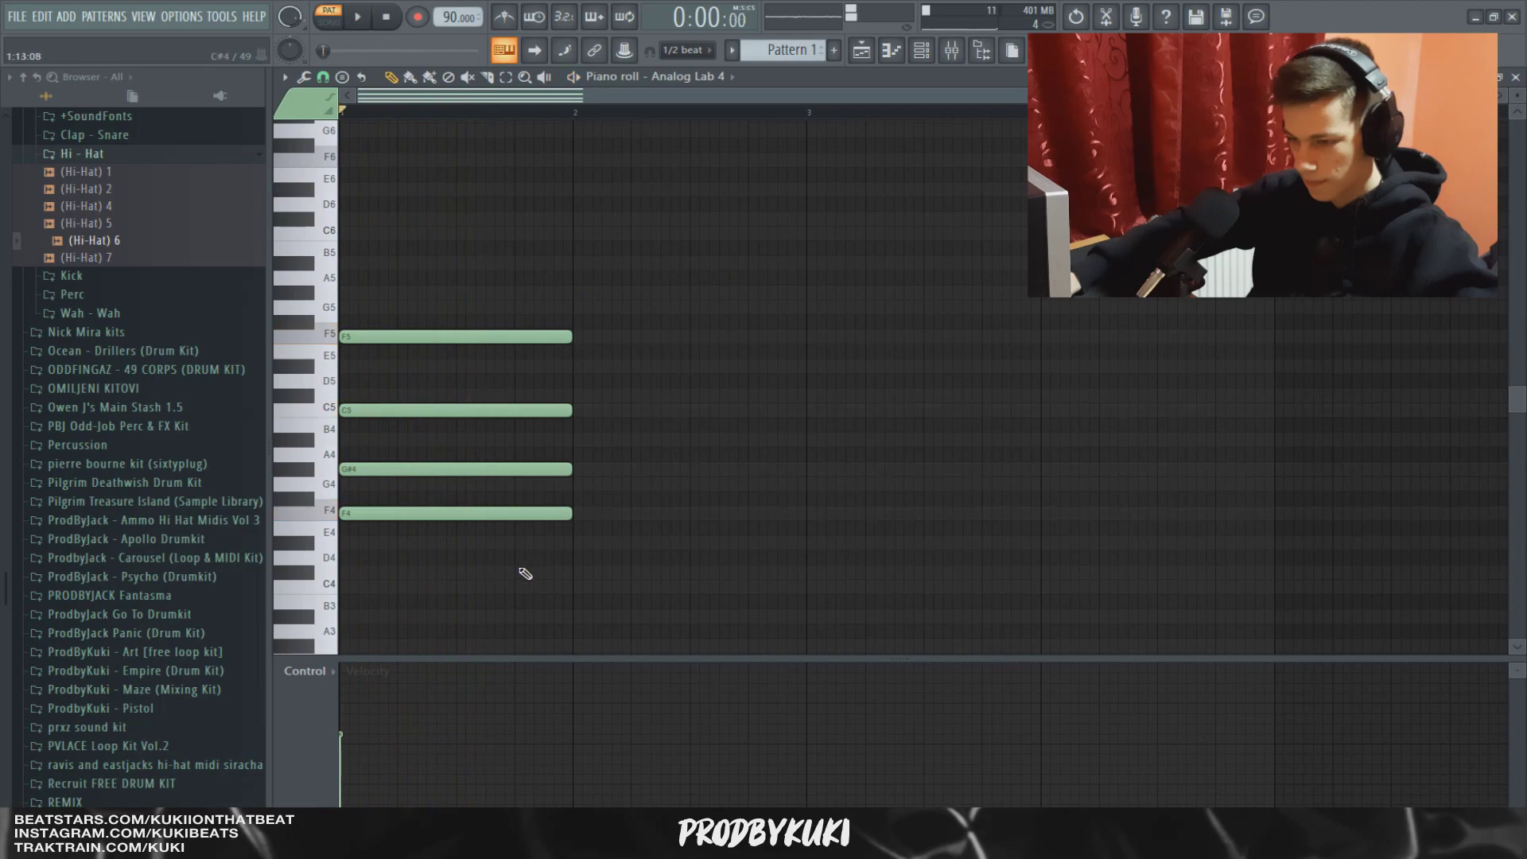
Shorten all four notes of the first chord to three quarters of a bar and play it.
left_click_drag(523, 576, 578, 327)
left_click(539, 324)
key("space")
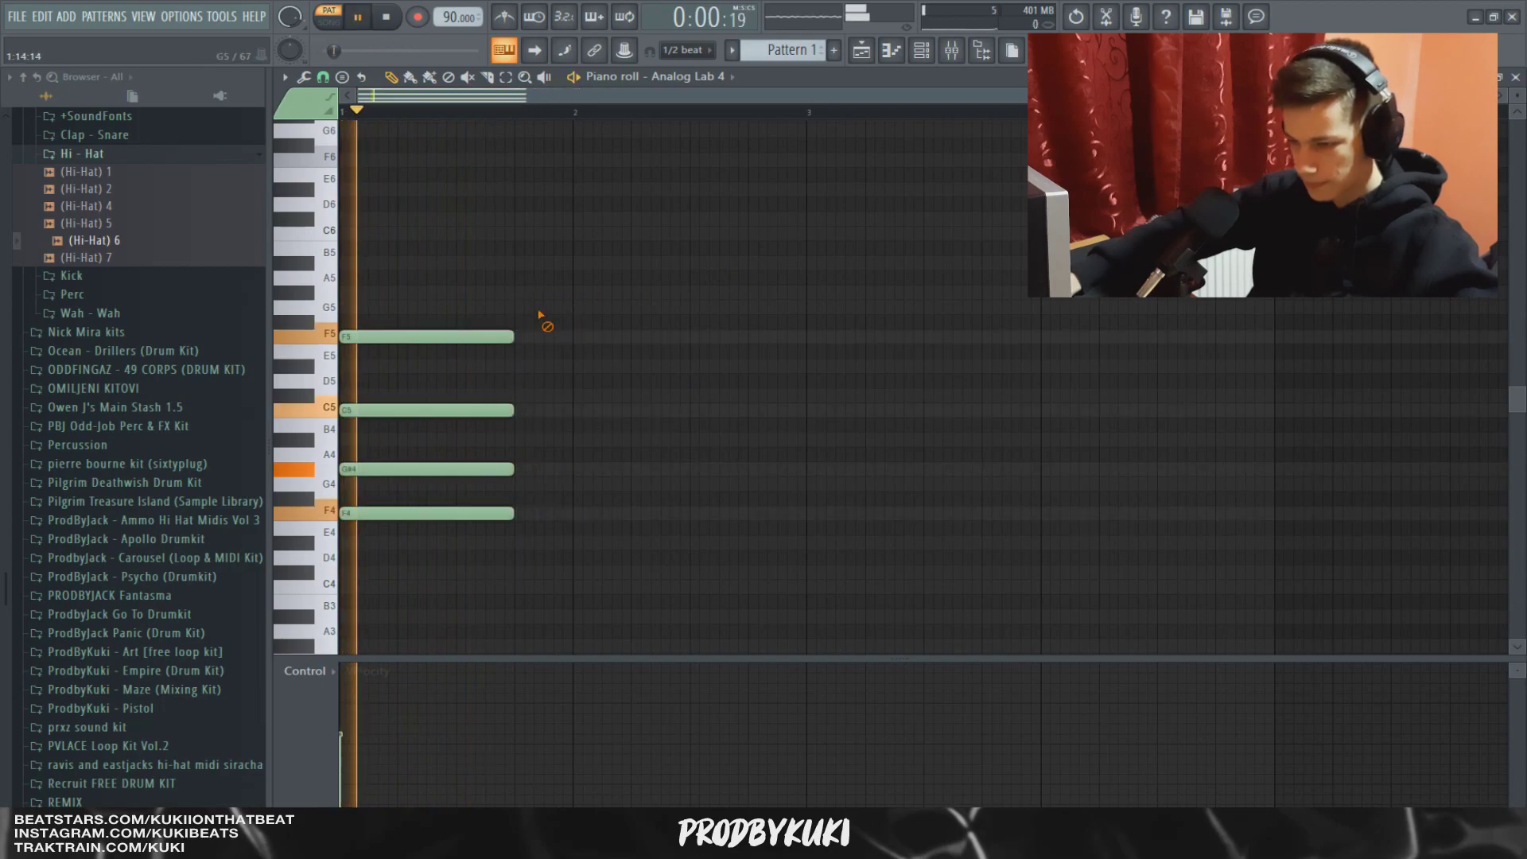
Add a second chord of C4, D#4, G4 and C5 directly after the first, extend it to bar 3 and listen.
scroll(596, 426, "down", 3)
key("space")
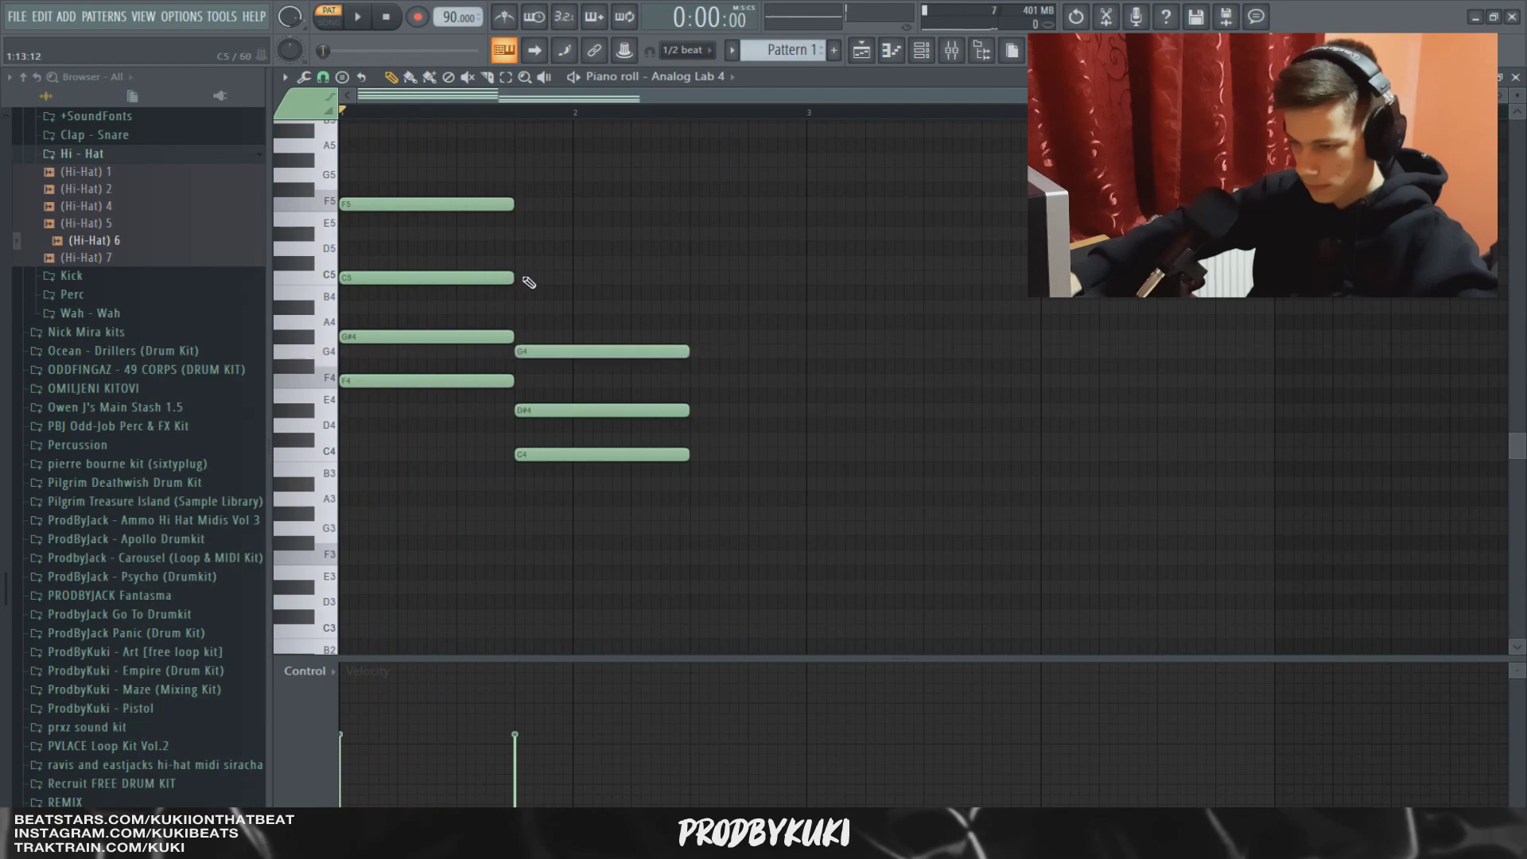
left_click_drag(688, 354, 833, 366)
left_click(787, 263)
scroll(714, 206, "down", 1)
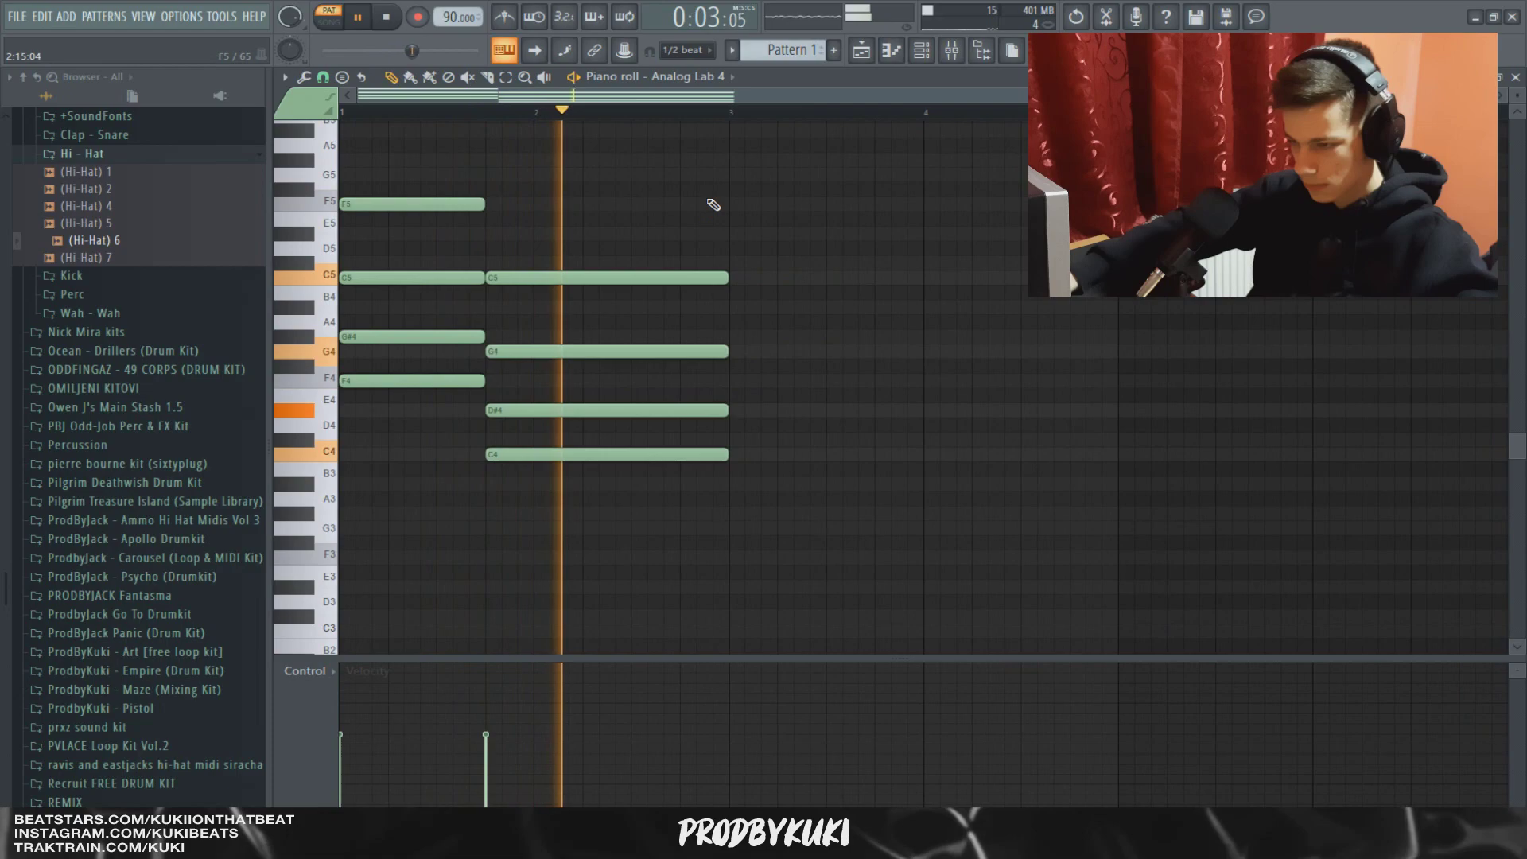
key("space")
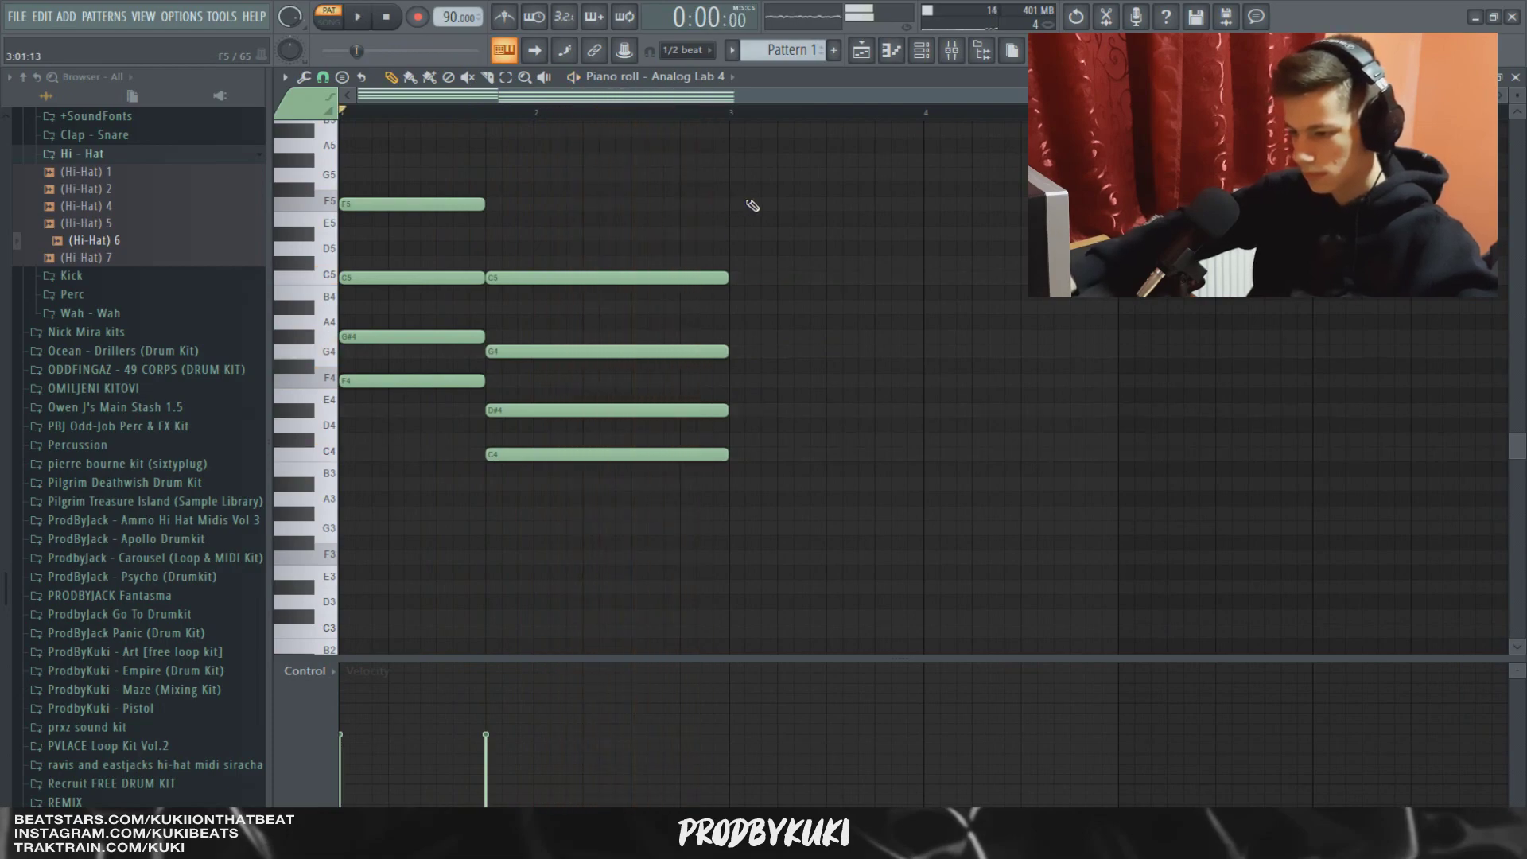
Add a third chord of C4, F4, G#4 and F5 from bar 3, 1.25 bars long, and play the progression.
key("ctrl+v")
key("space")
scroll(763, 191, "down", 1)
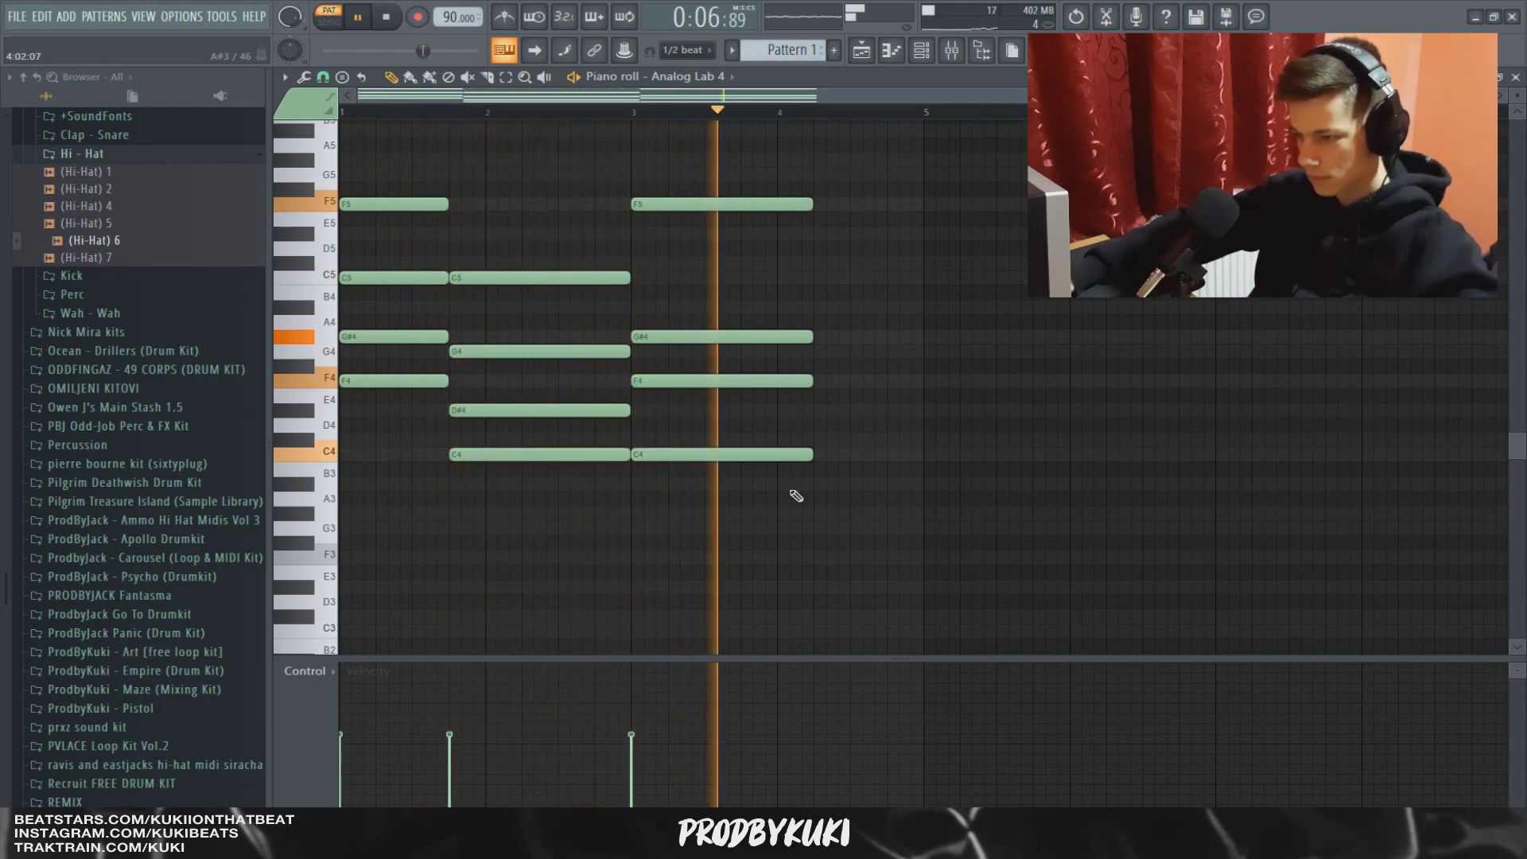
Complete the progression with a fourth chord of C#4, G4, A#4 and G5, ending at bar 5.
key("space")
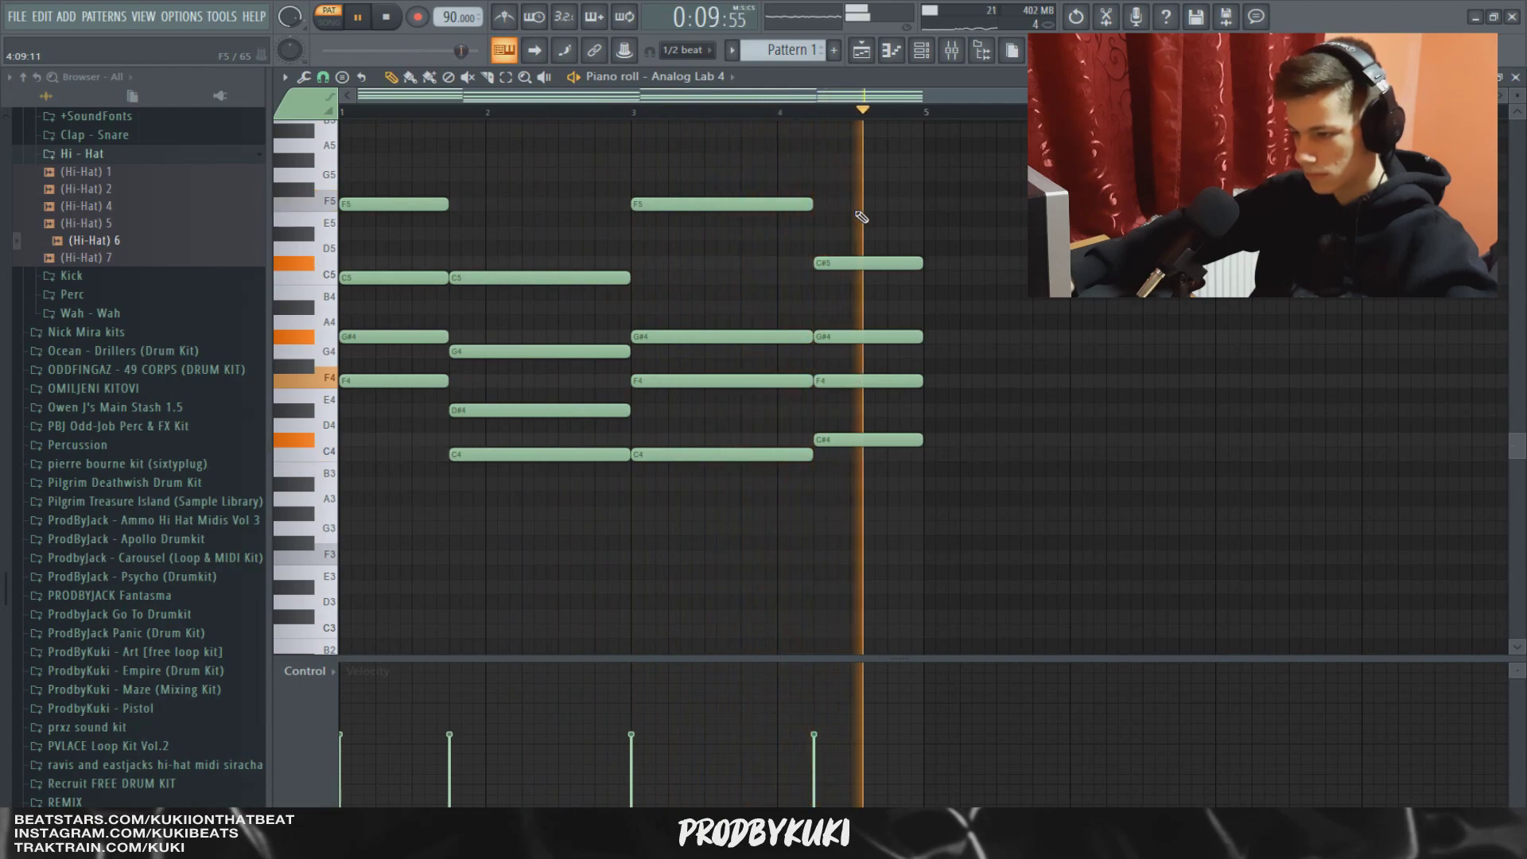
key("space")
key("ctrl+z")
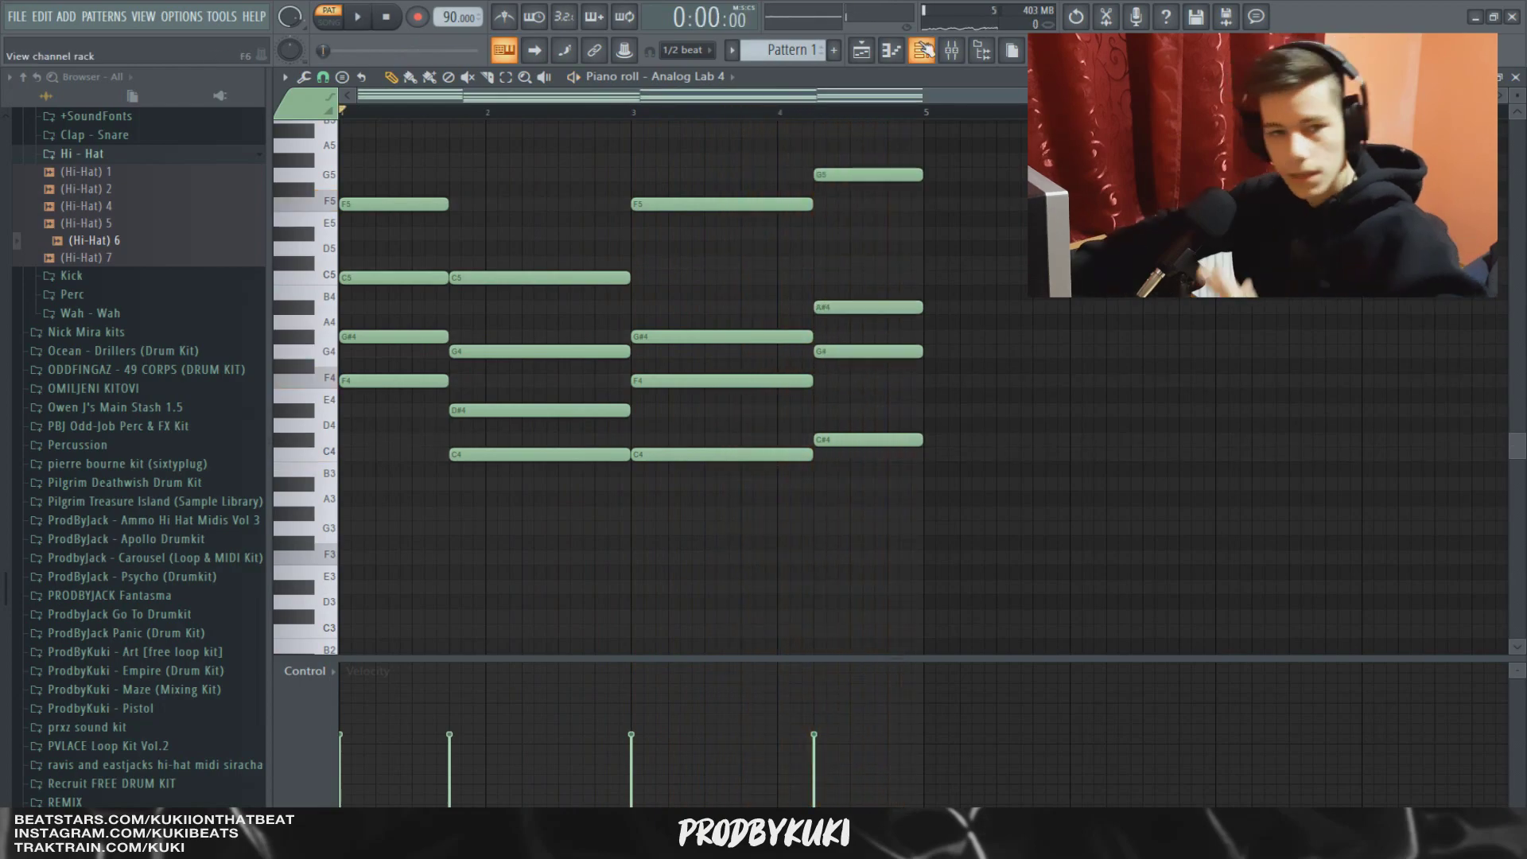
Randomize the velocity of all chord notes with the velocity level at about -37%, and clear the selection.
key("ctrl+a")
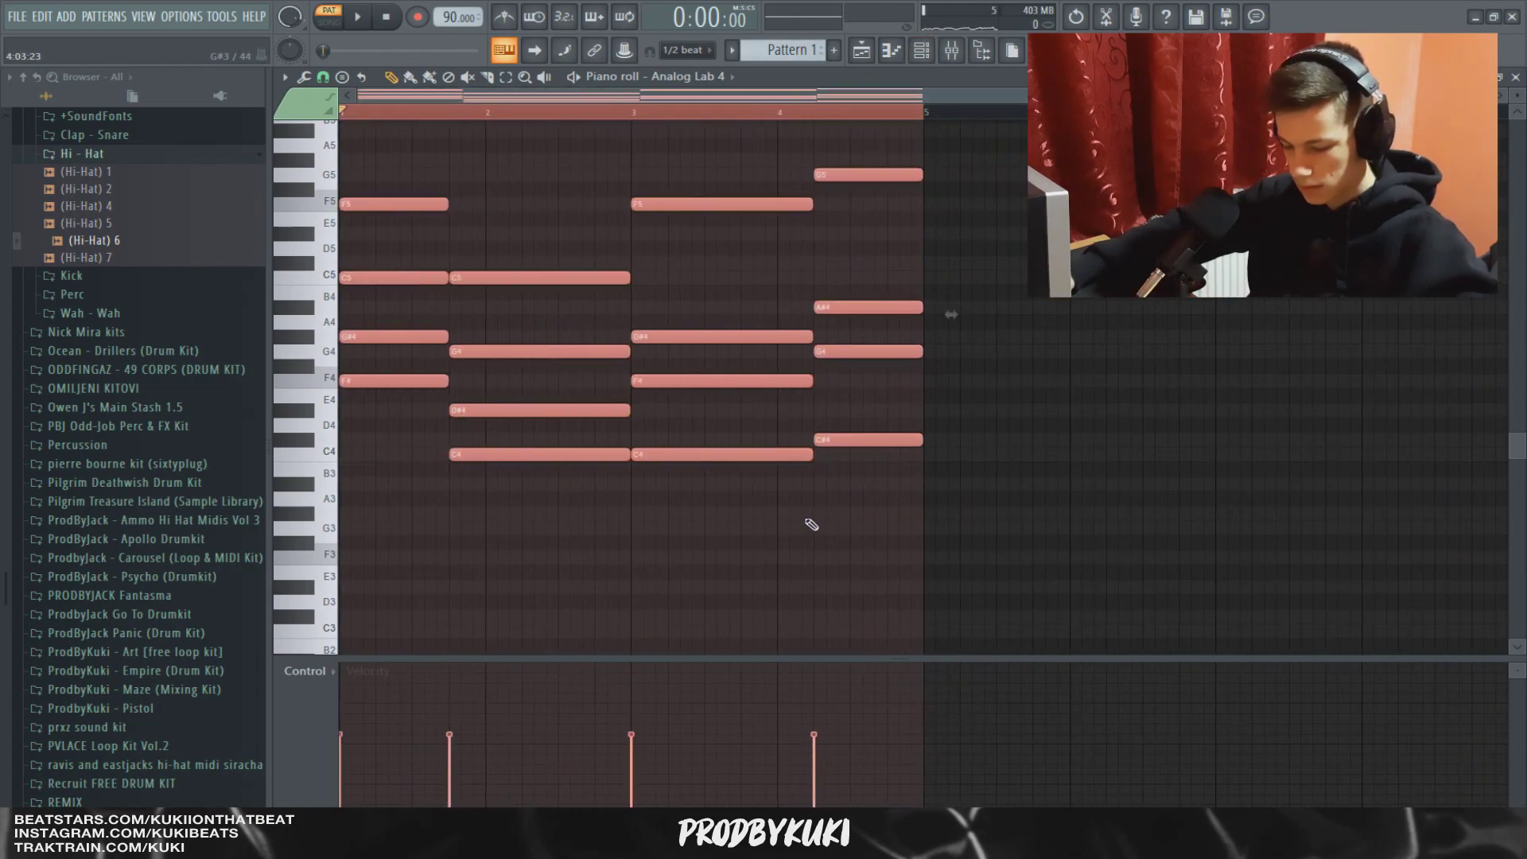
key("alt+r")
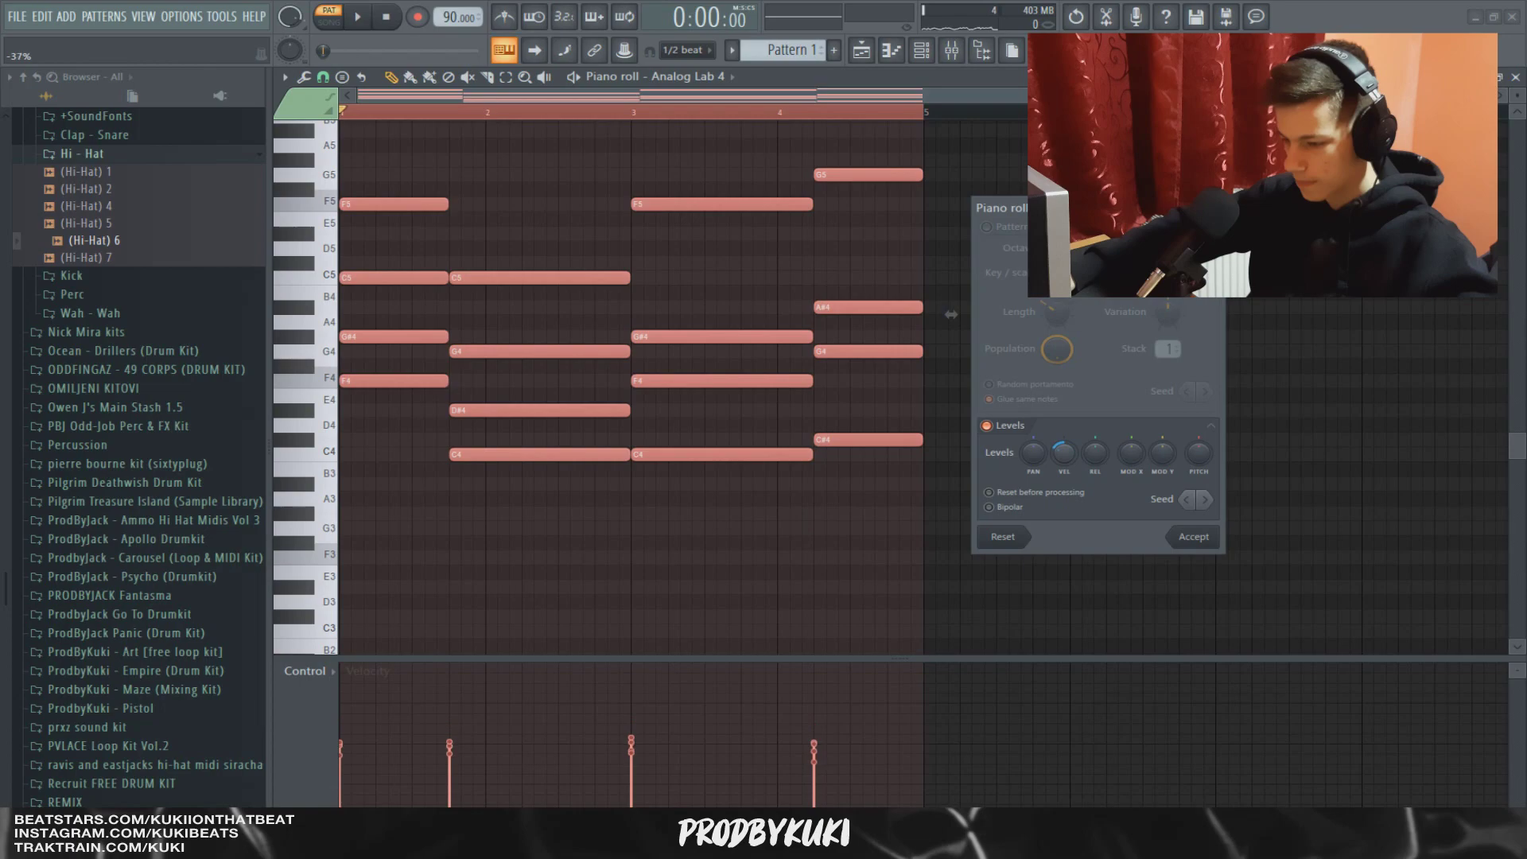
left_click(1193, 536)
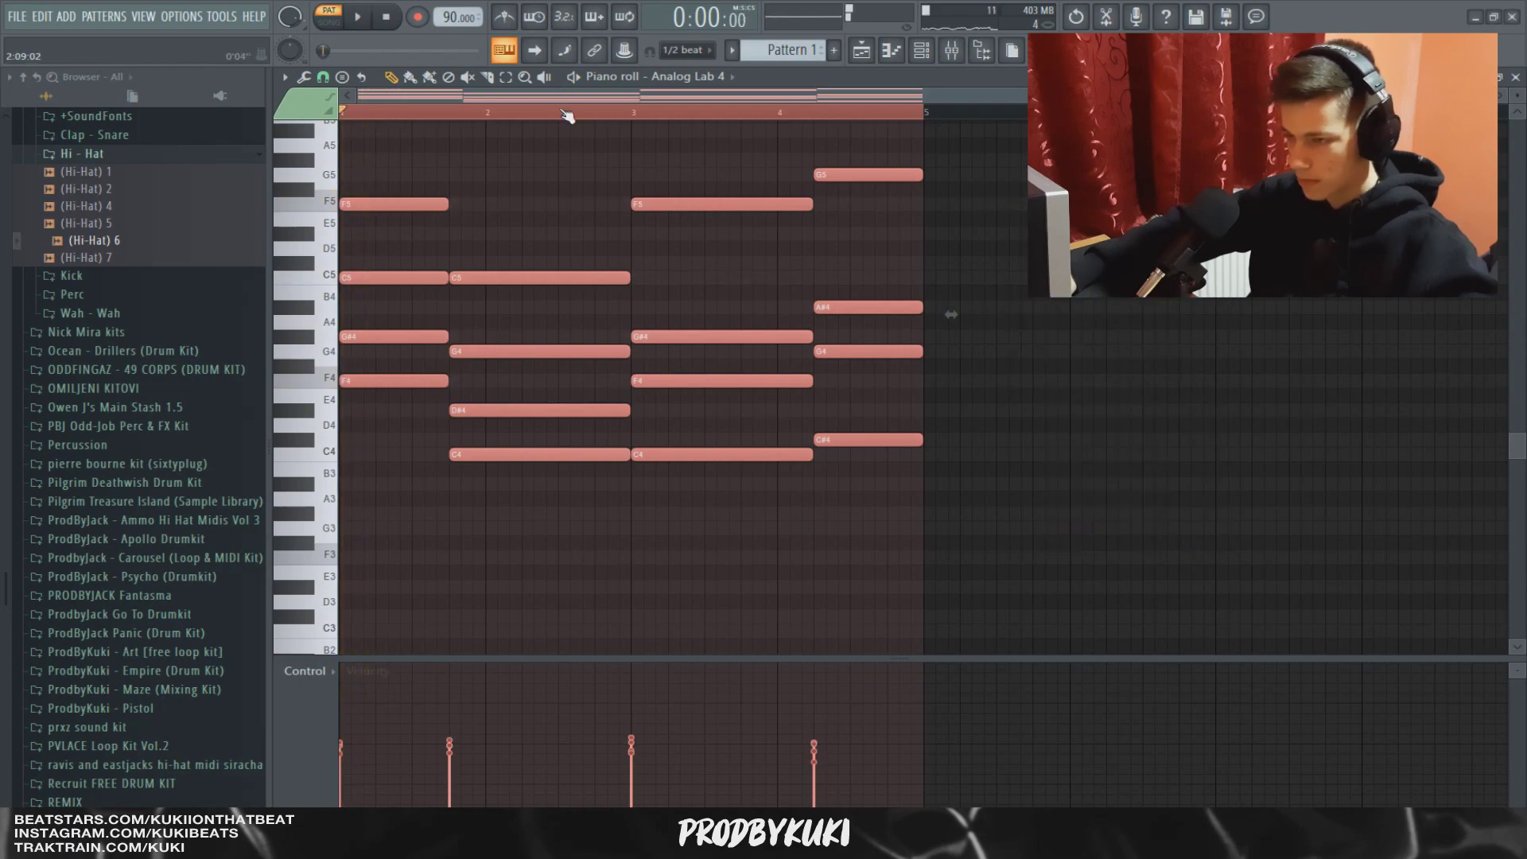
left_click_drag(565, 114, 461, 112)
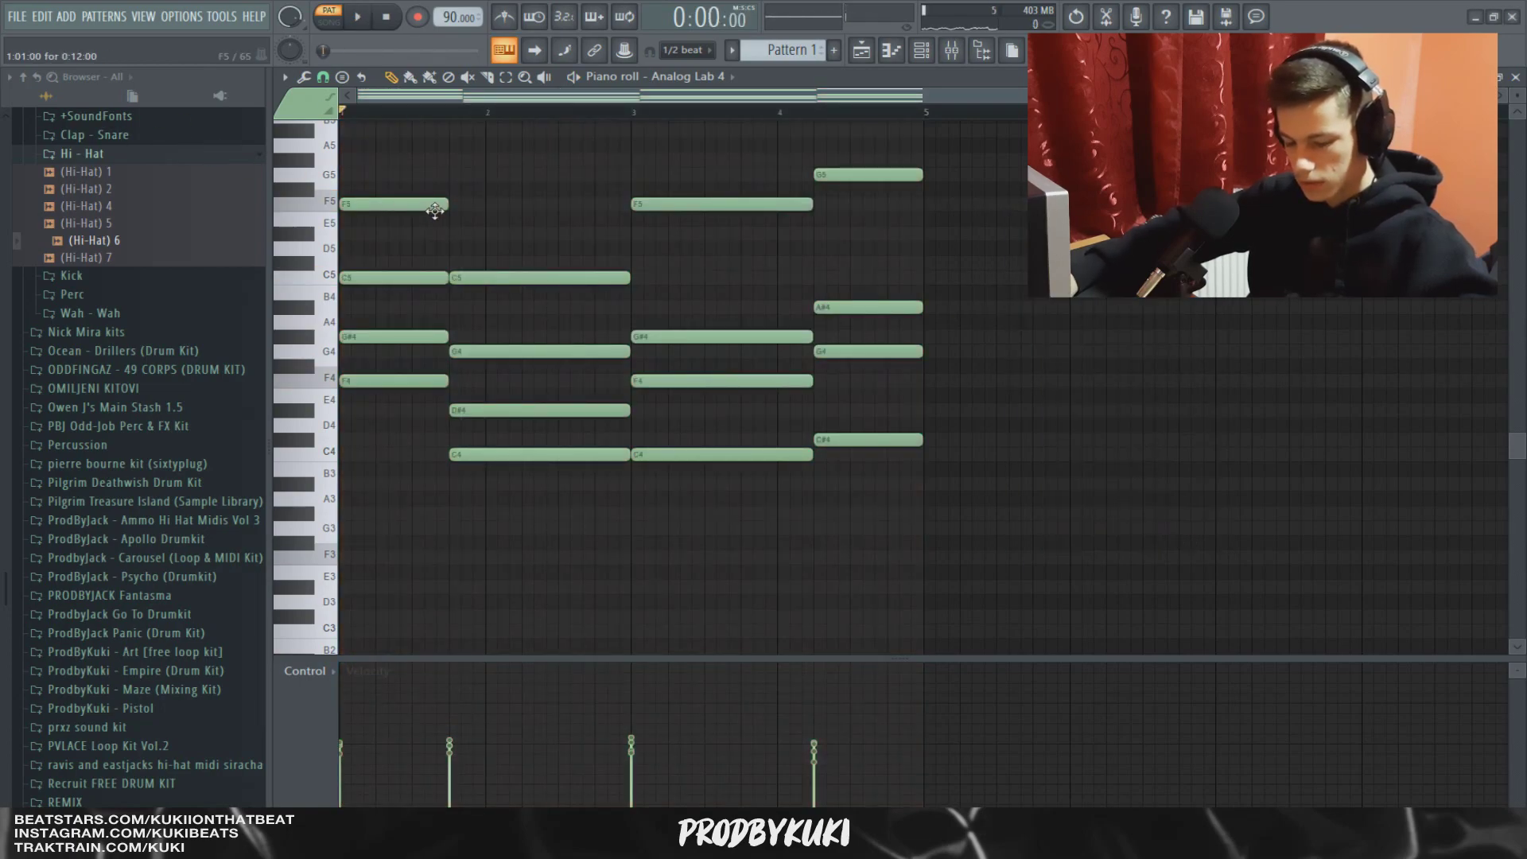
Strum the chords slightly with the strumizer's start time strength, keeping Preserve end on, and listen to the result.
key("alt+s")
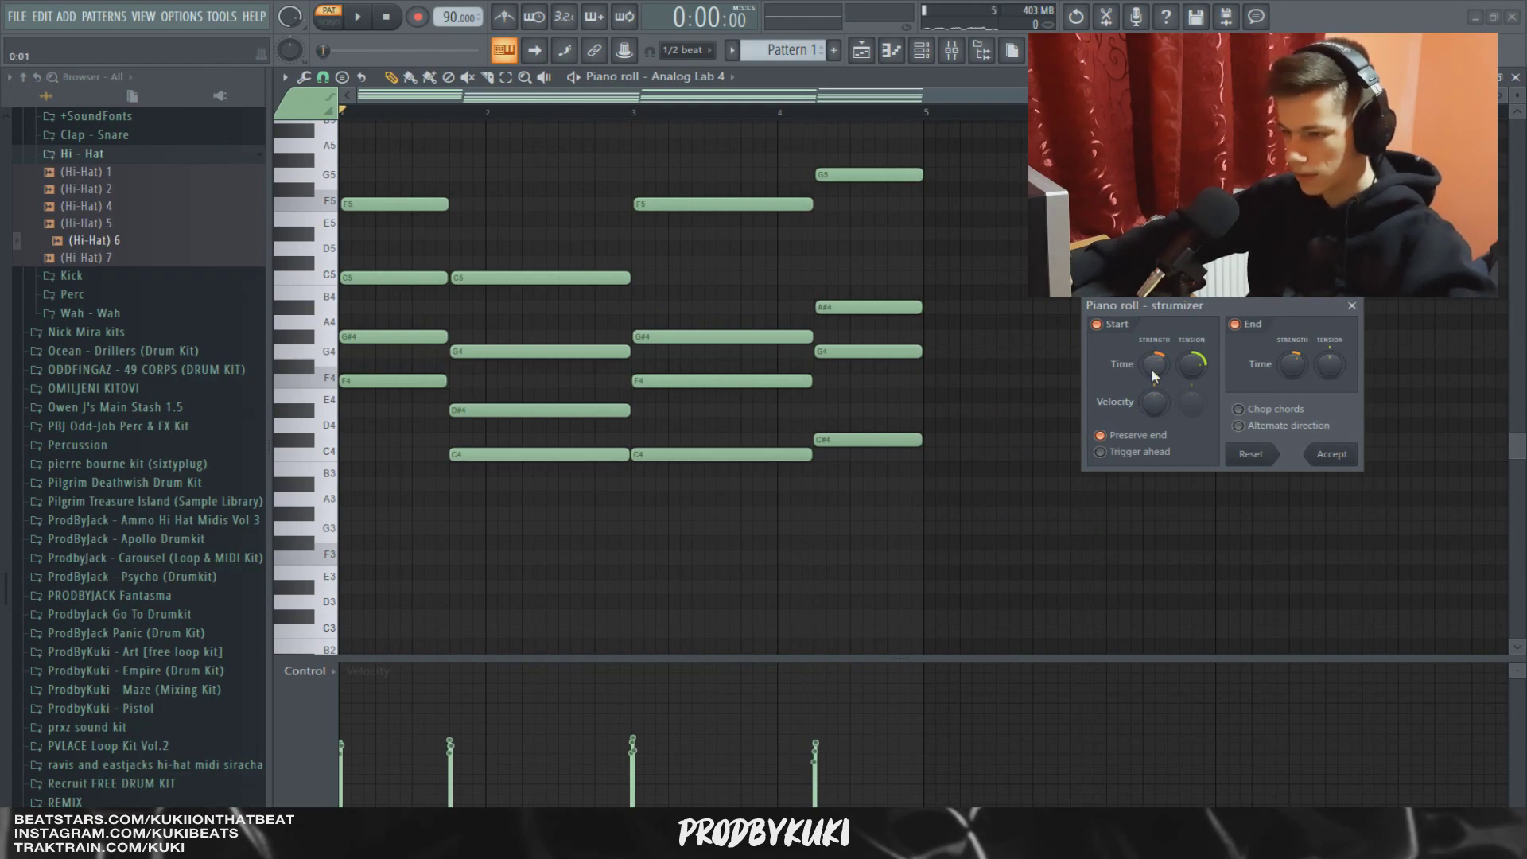
key("space")
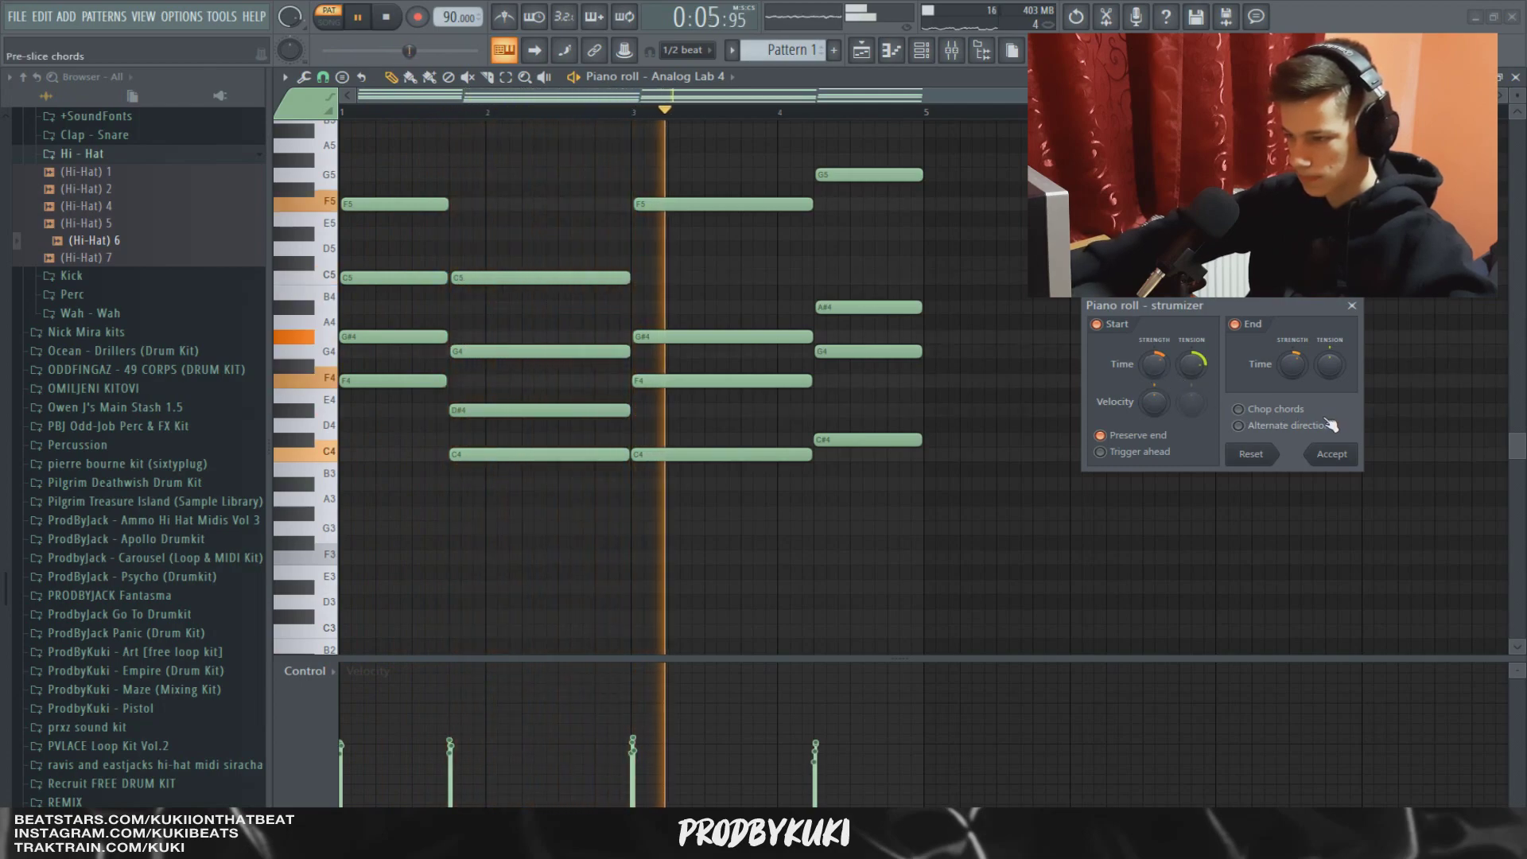
left_click(1343, 455)
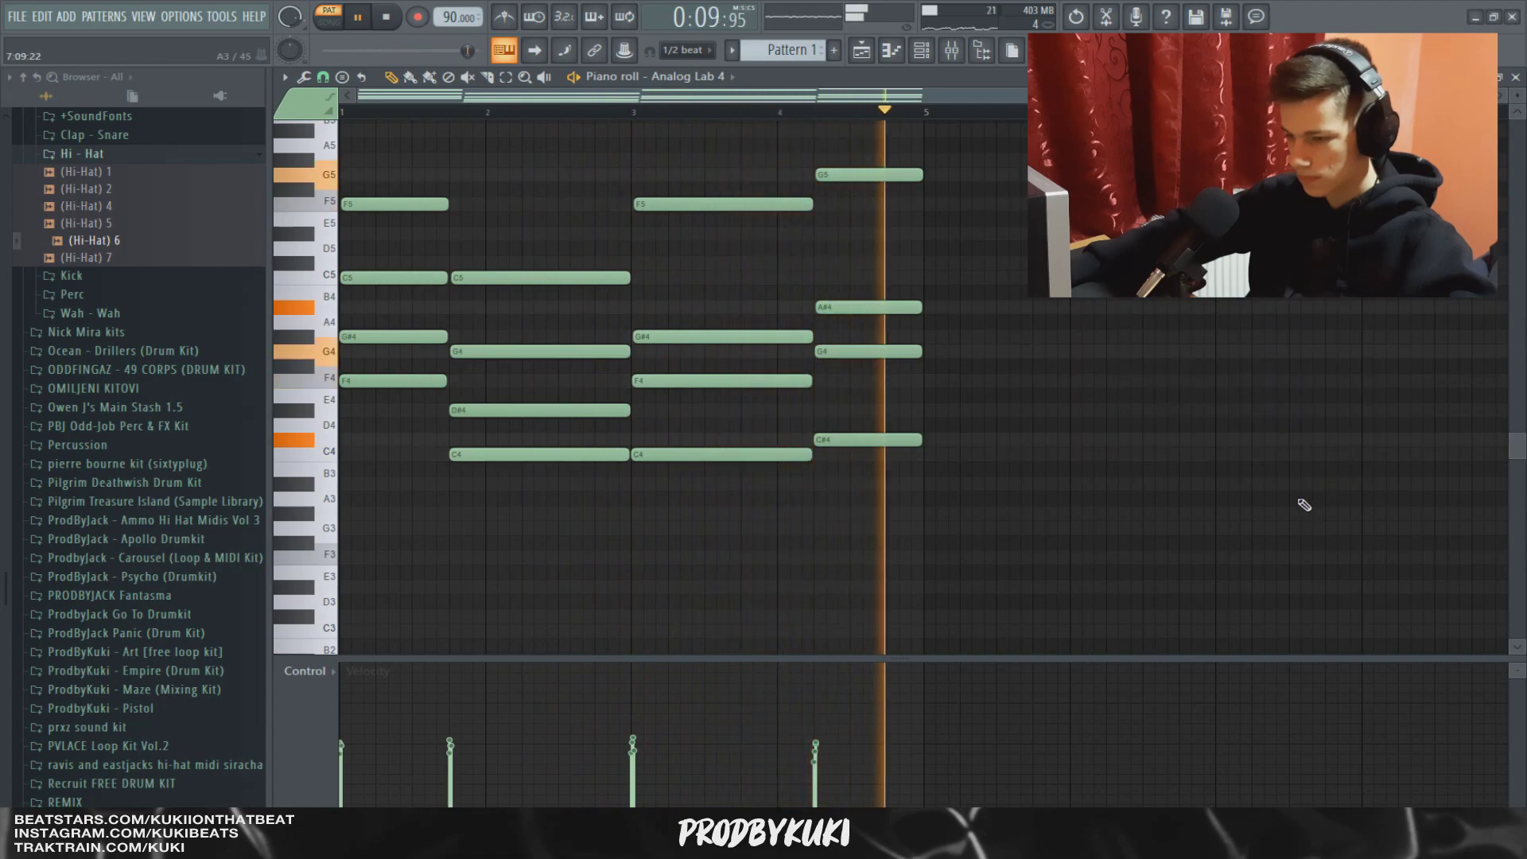
key("space")
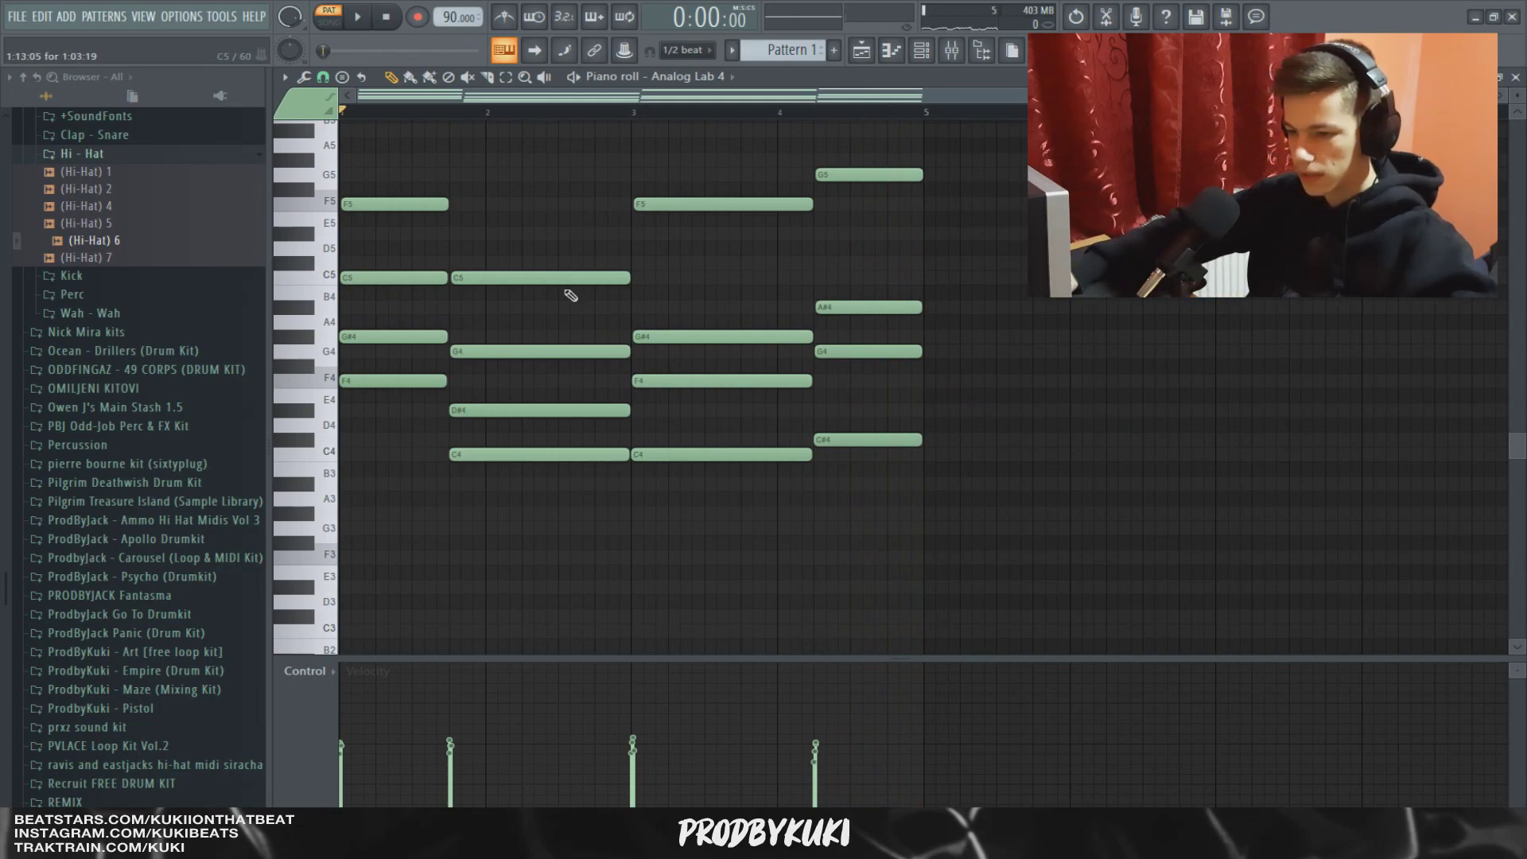
Examine the notes that make up each chord of the progression, one chord at a time.
left_click_drag(369, 433, 392, 150)
left_click_drag(525, 514, 548, 386)
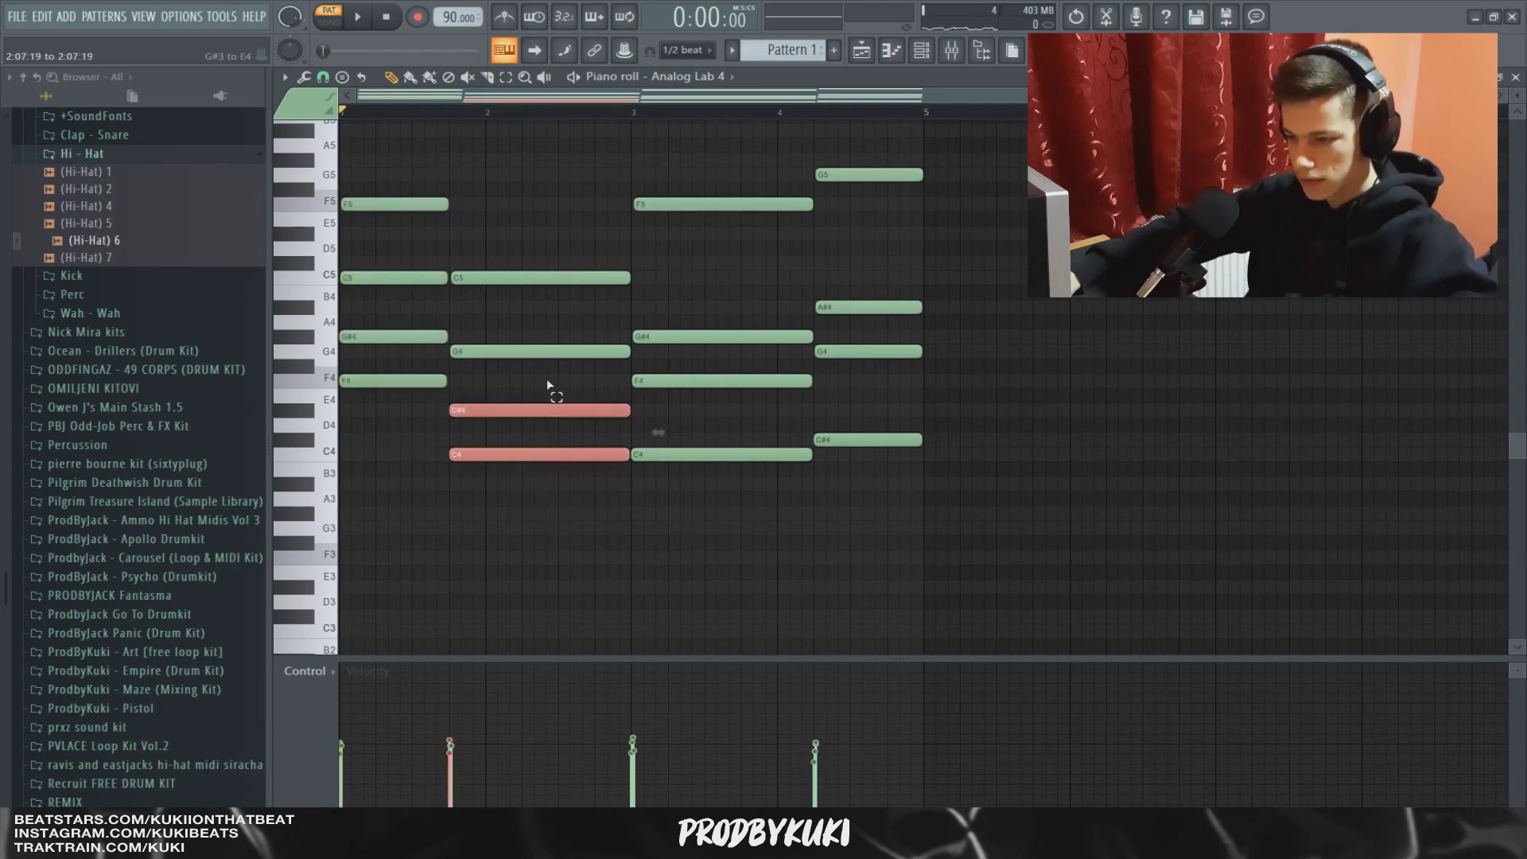
left_click(561, 218)
left_click_drag(714, 549, 736, 195)
left_click_drag(401, 462, 378, 99)
left_click(726, 550)
left_click_drag(725, 550, 726, 163)
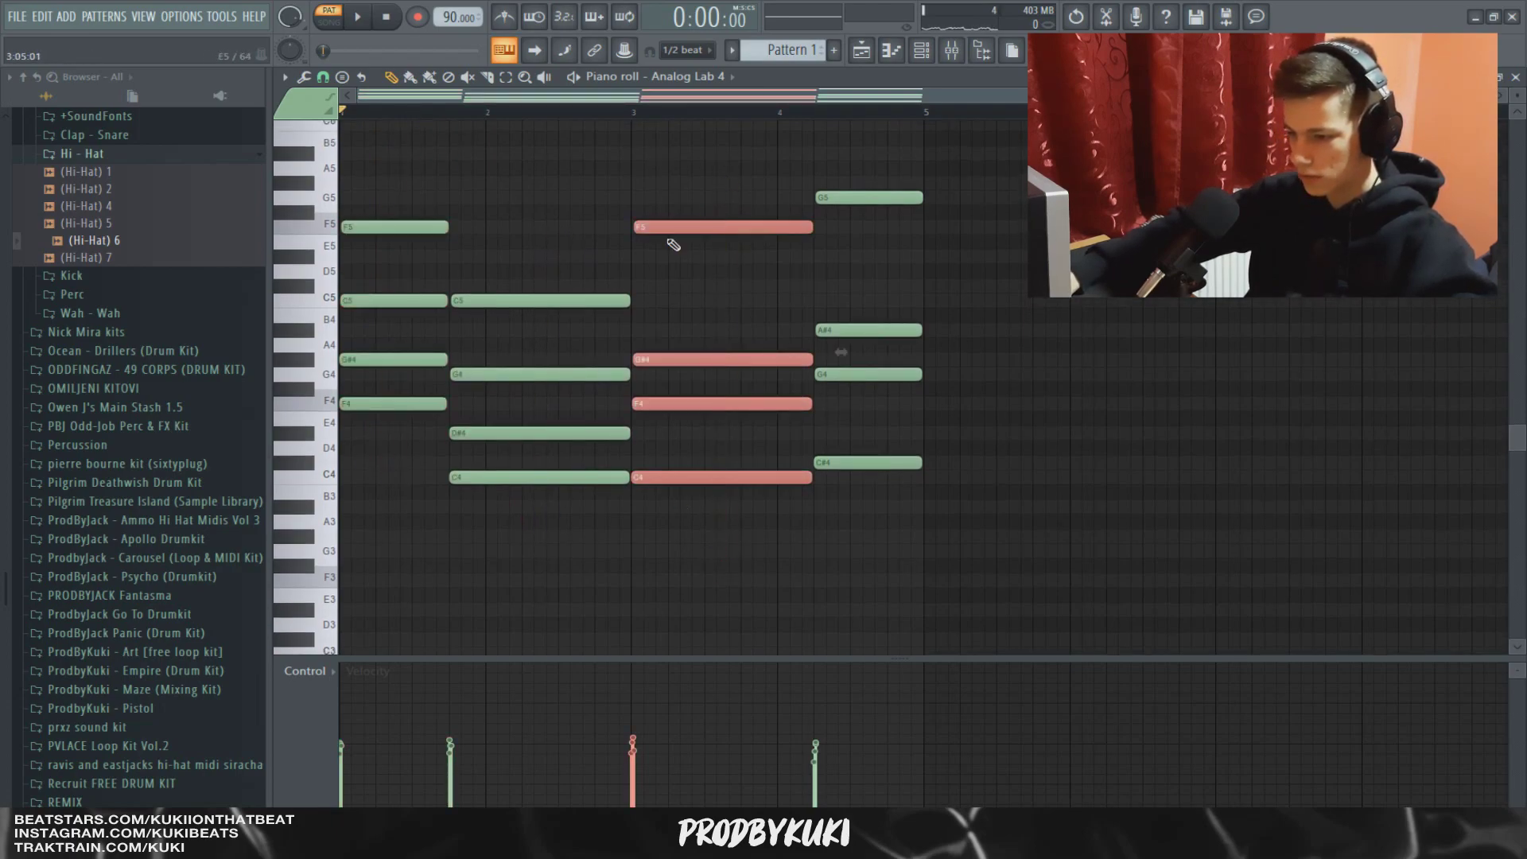
left_click(374, 298)
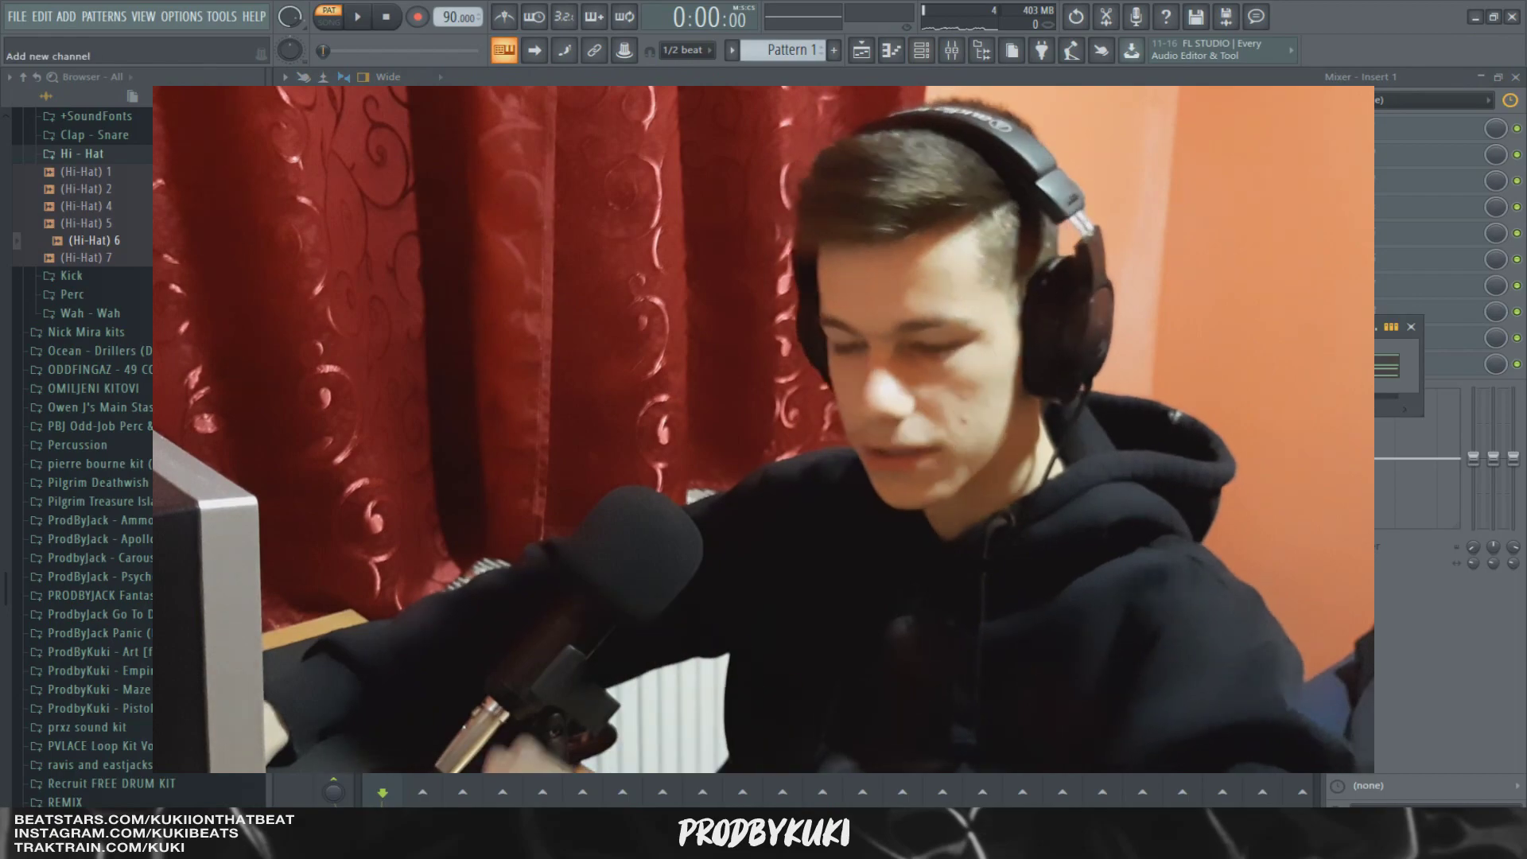
Add a second Analog Lab 4 instrument channel and browse its presets.
left_click(388, 430)
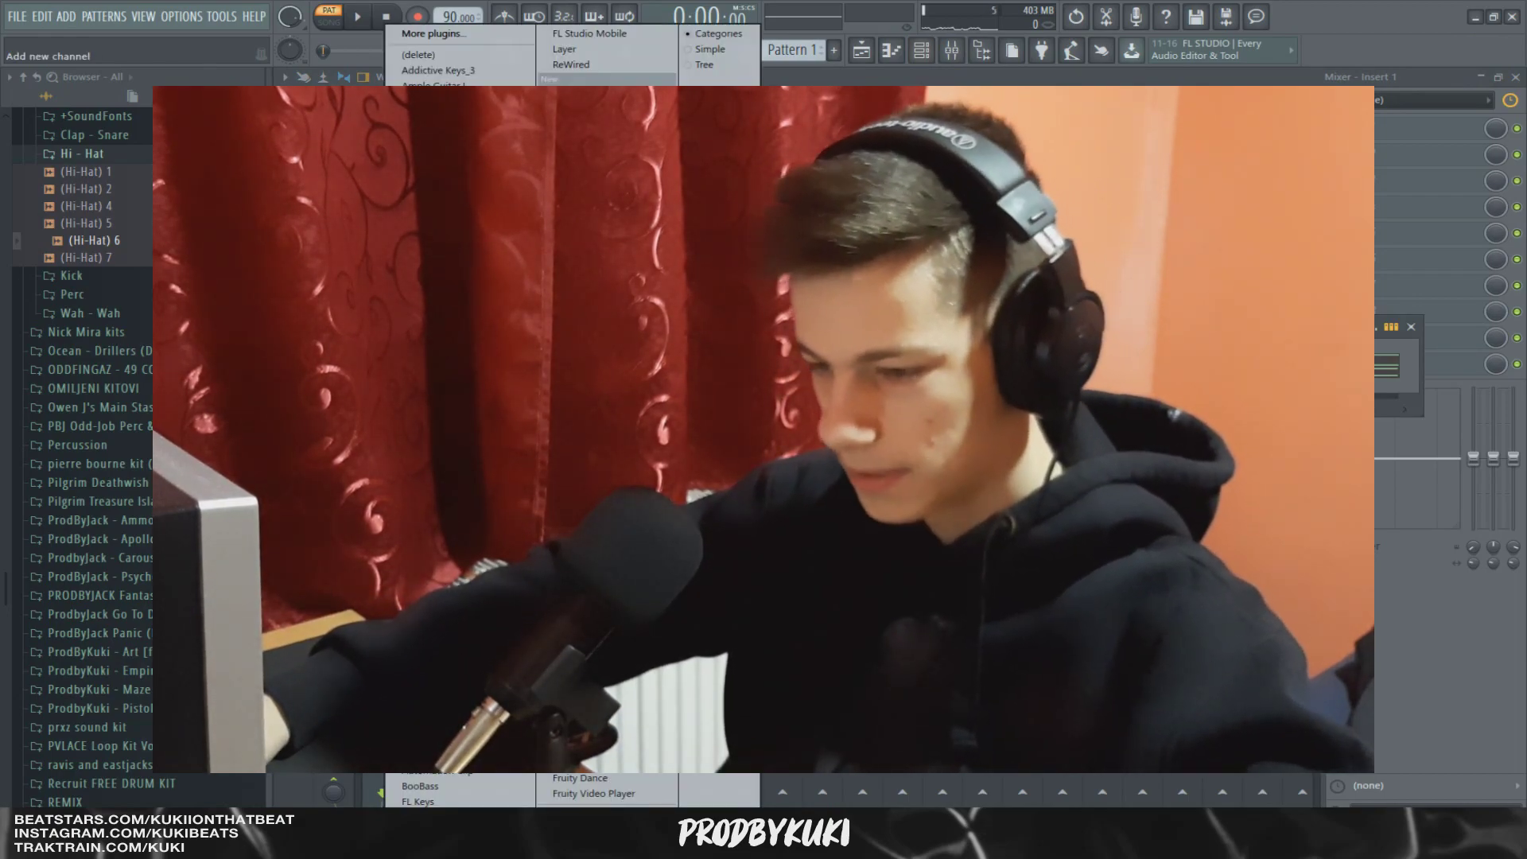
left_click(434, 101)
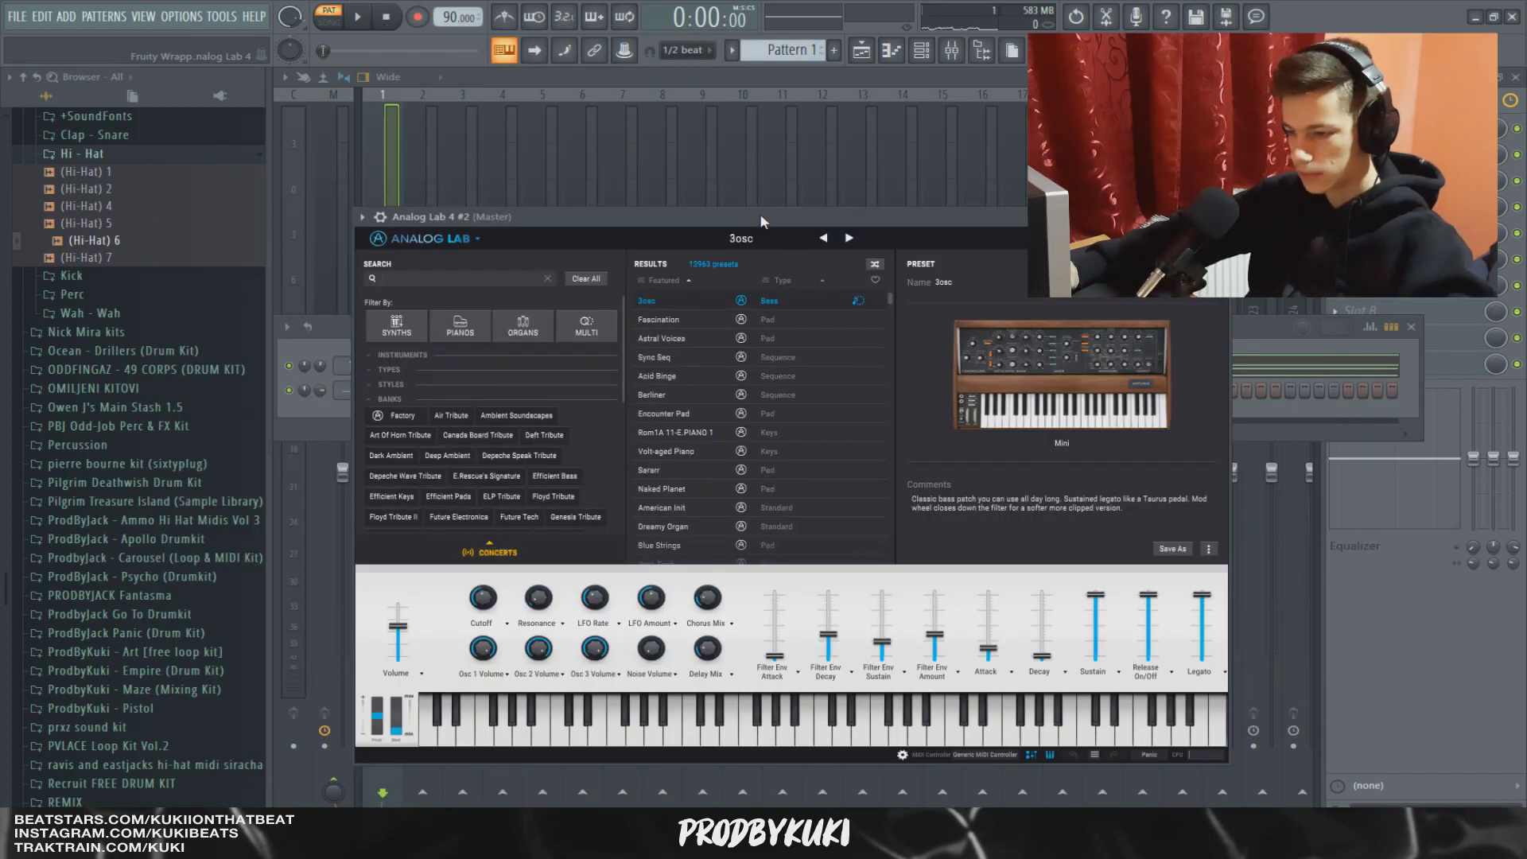
left_click_drag(761, 213, 769, 165)
scroll(484, 424, "down", 5)
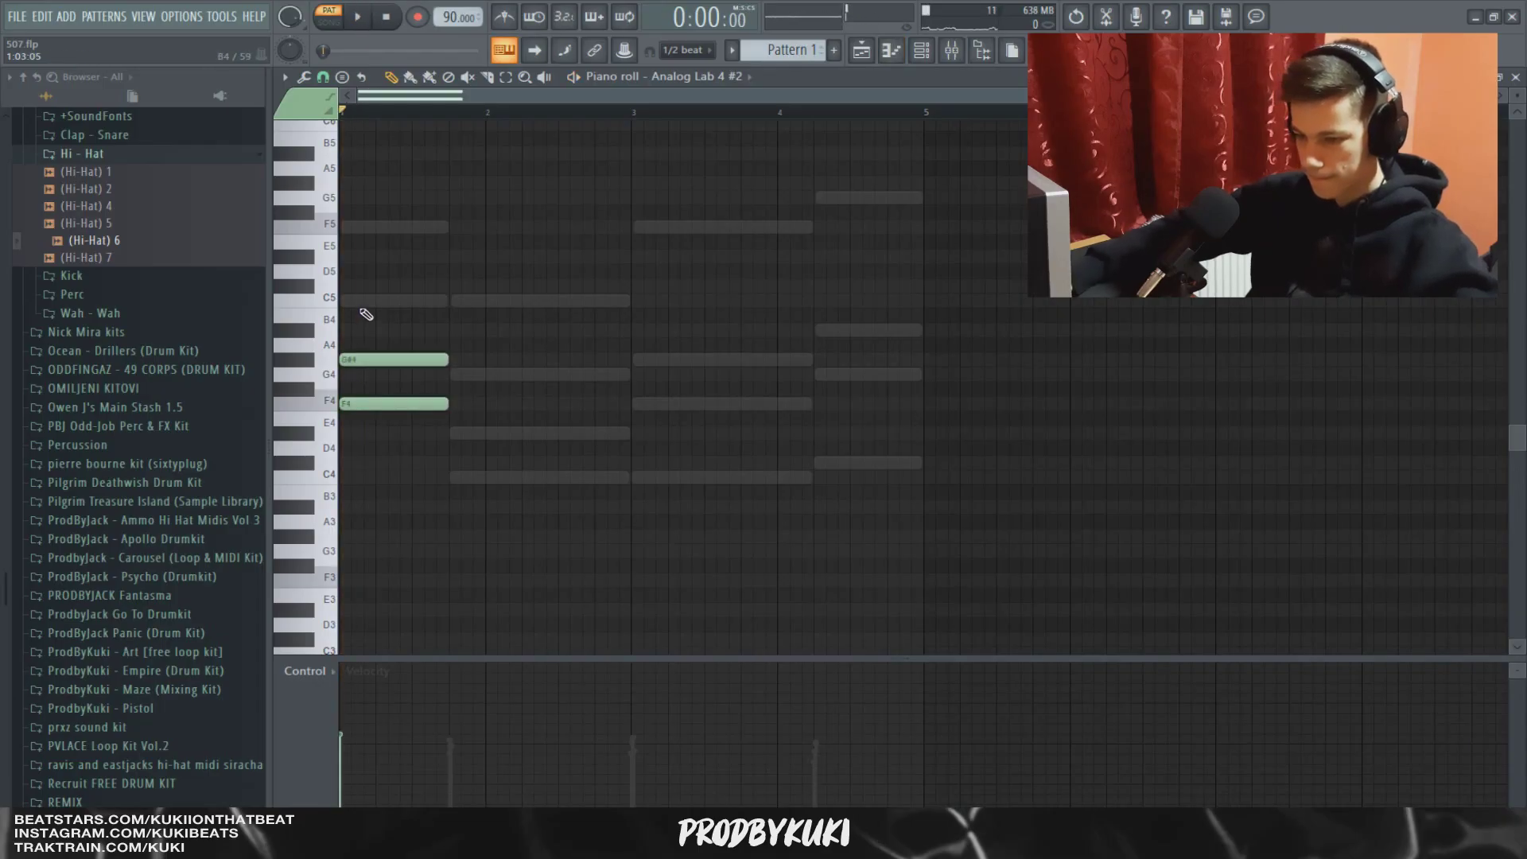
Enter the first chord, F4, G#4, C5 and F5, in the second Analog Lab 4 channel and strum it.
left_click(360, 232)
left_click_drag(342, 430, 398, 223)
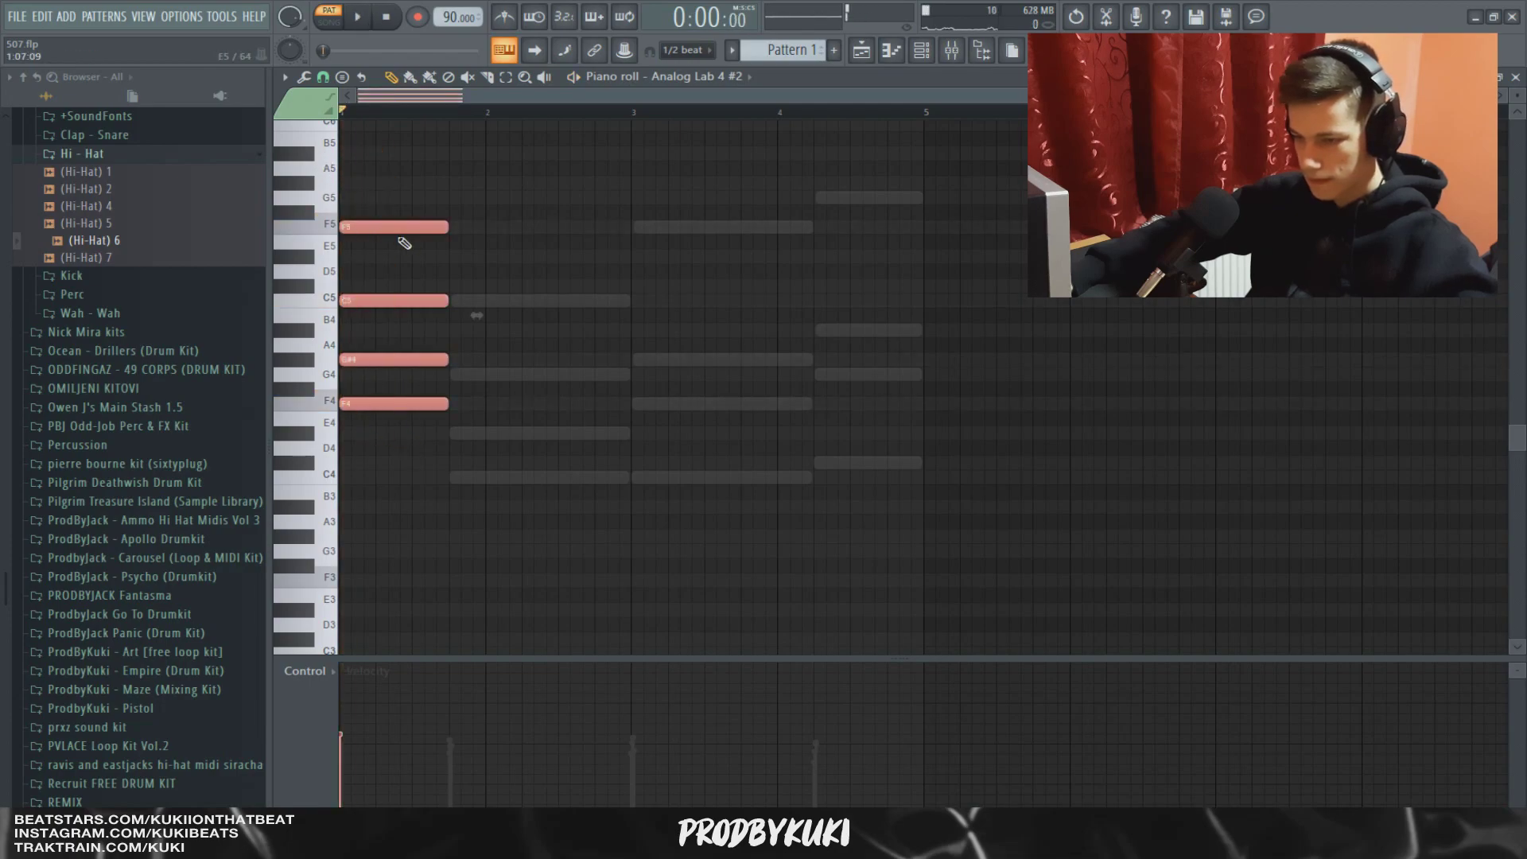
key("alt+s")
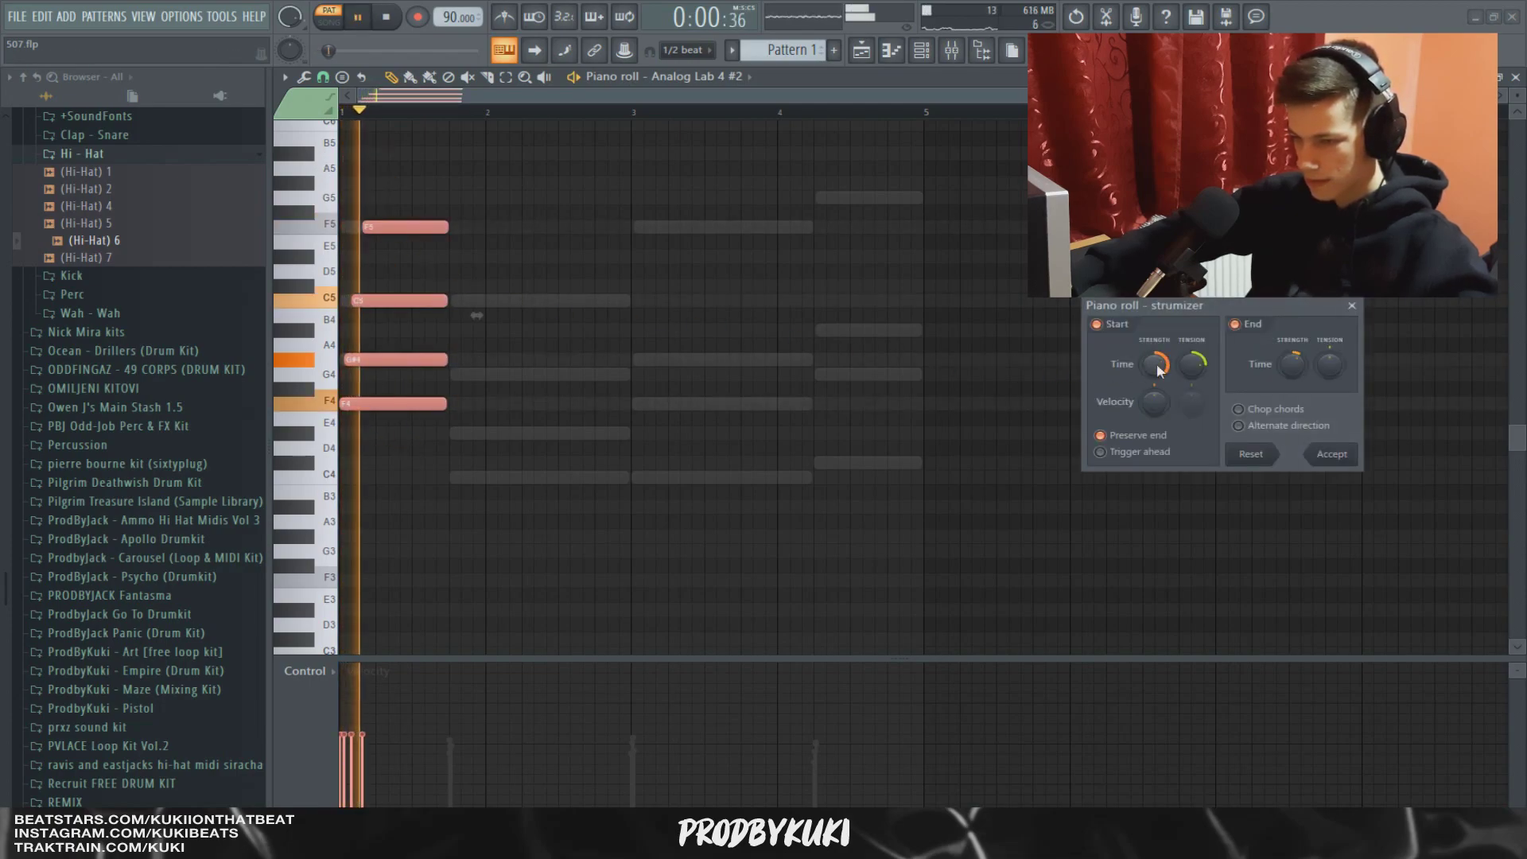
left_click(1333, 454)
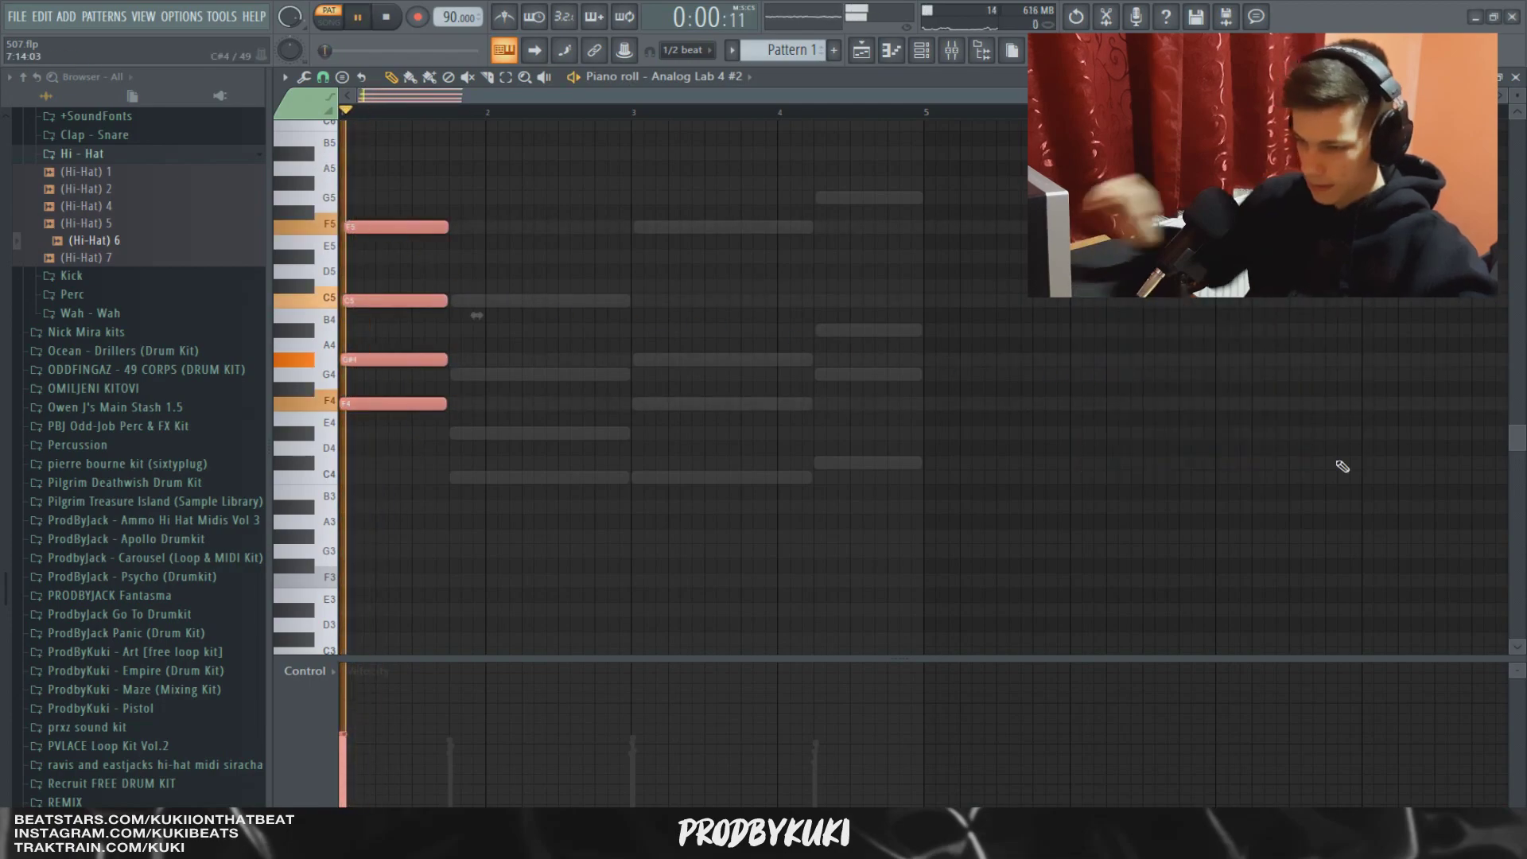
Raise the strummed first chord by one octave while listening to it.
key("ctrl+Up")
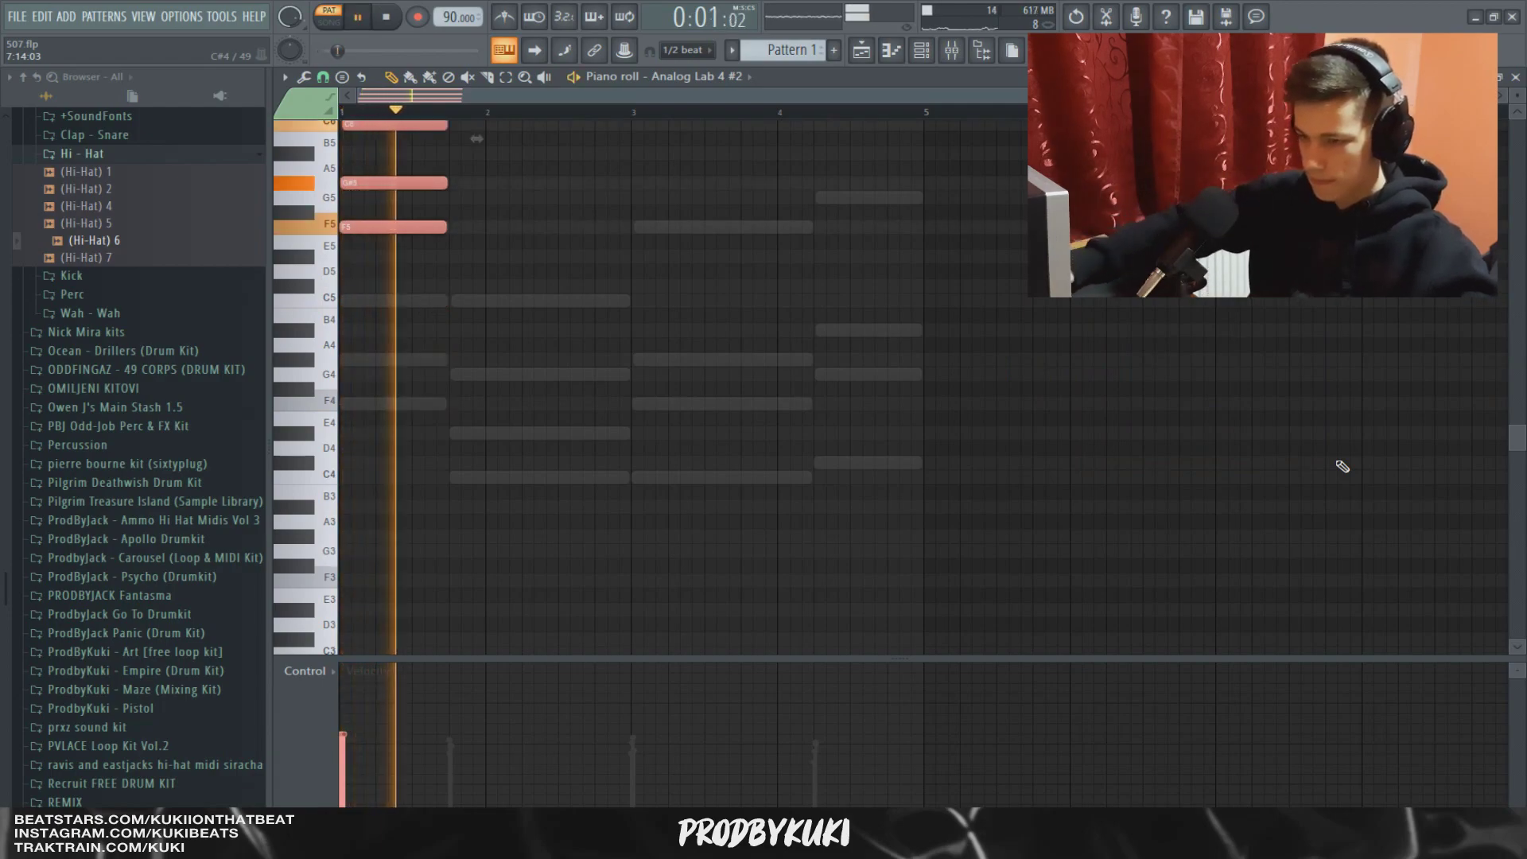
scroll(897, 427, "up", 2)
key("space")
Add a strummed second chord of C4, D#4, G4 and C5, raise it one octave and play it back.
left_click_drag(414, 316, 527, 571)
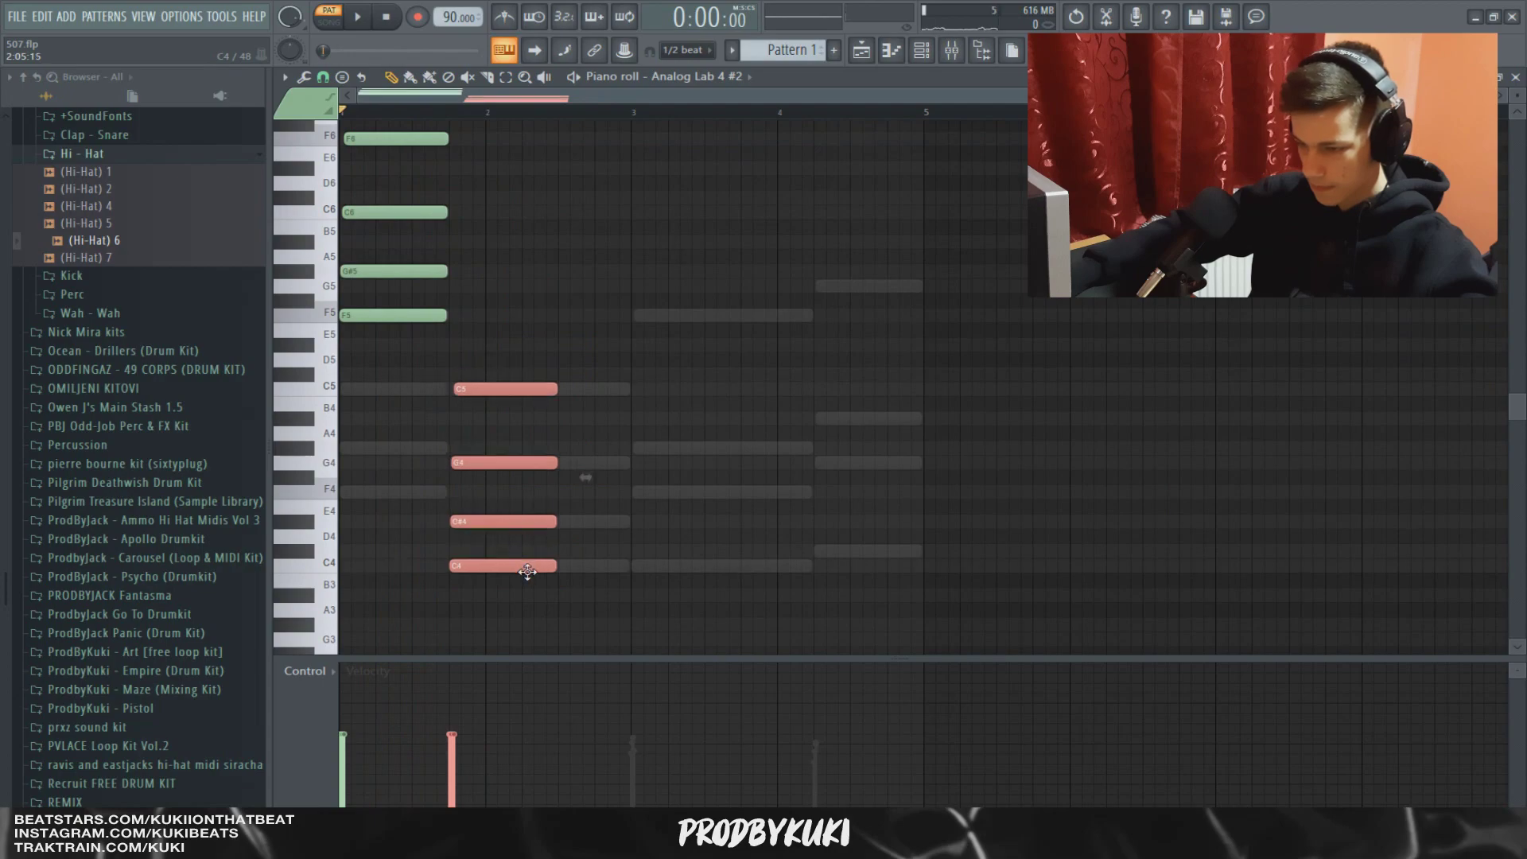
key("ctrl+Up")
key("space")
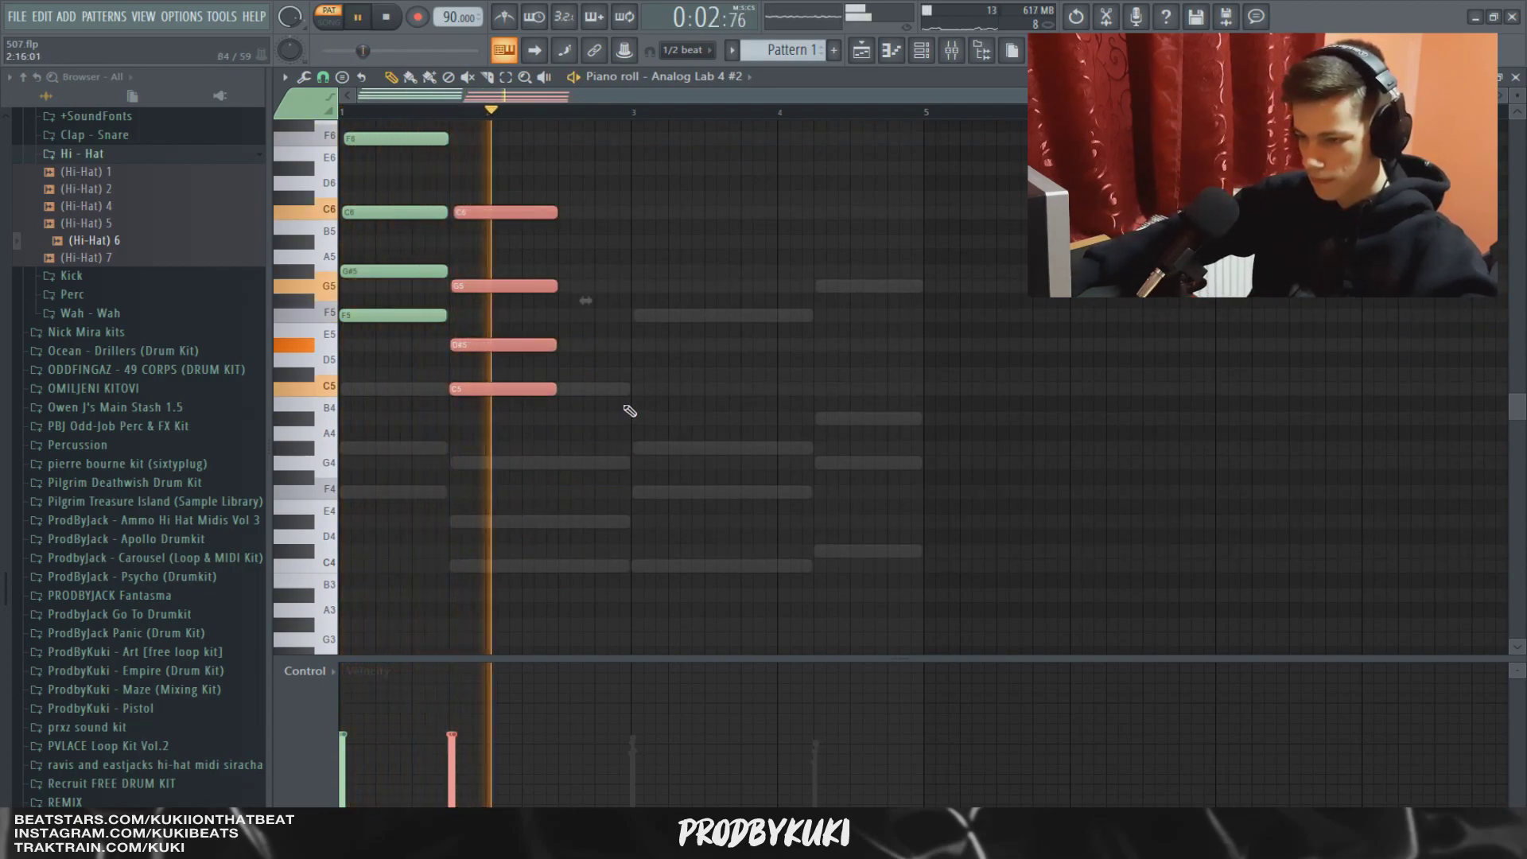
Add and strum the third chord (C5, F5, G#5, F6) and fourth chord (C#5, G5, A#5, G6), and play the pattern.
left_click(644, 572)
key("space")
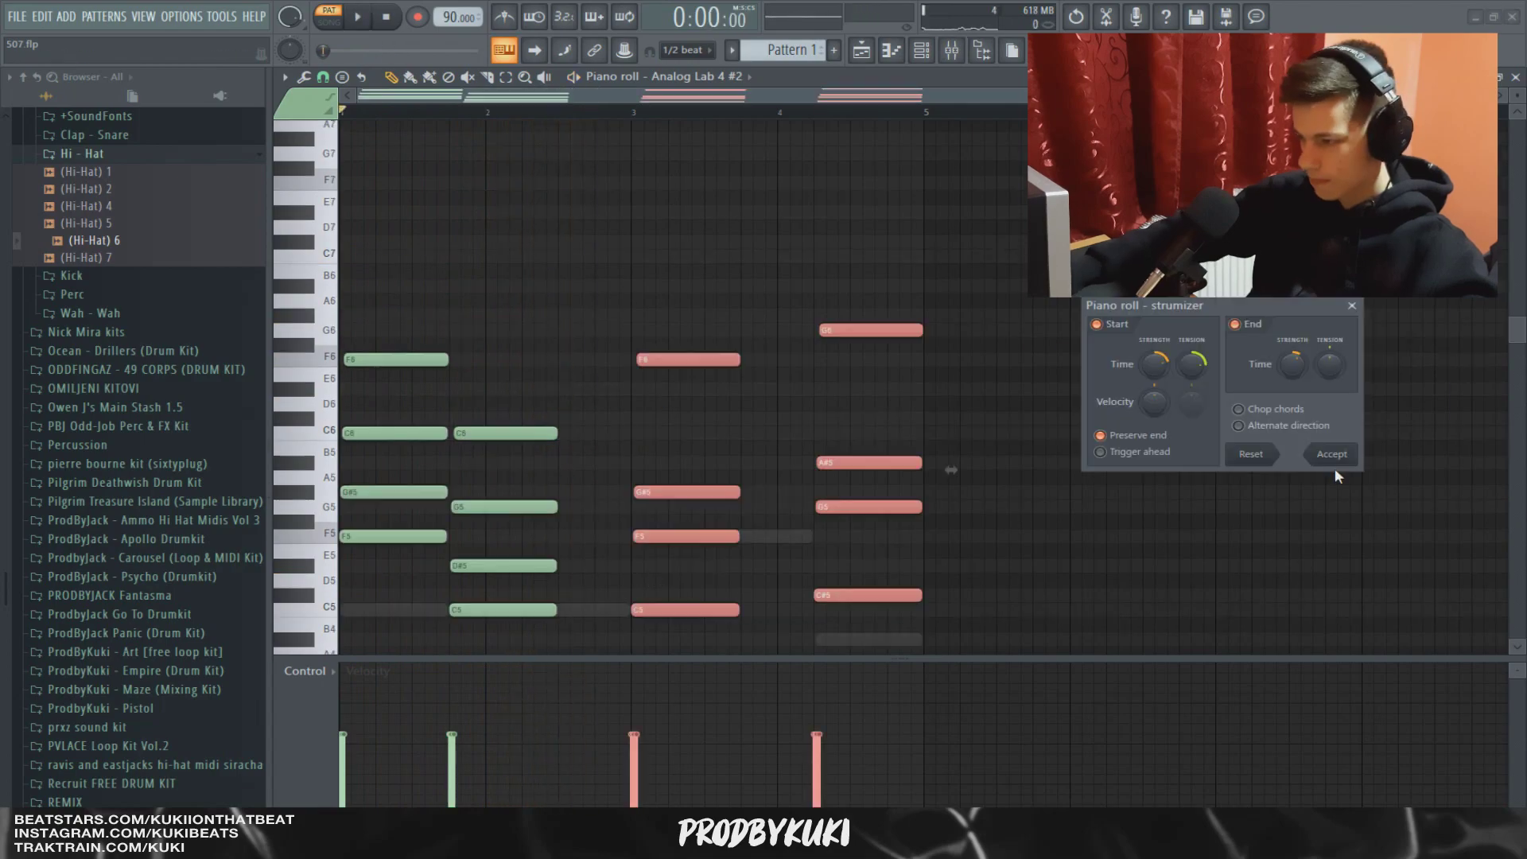
left_click(1325, 458)
left_click(1122, 367)
scroll(1121, 367, "up", 2)
key("space")
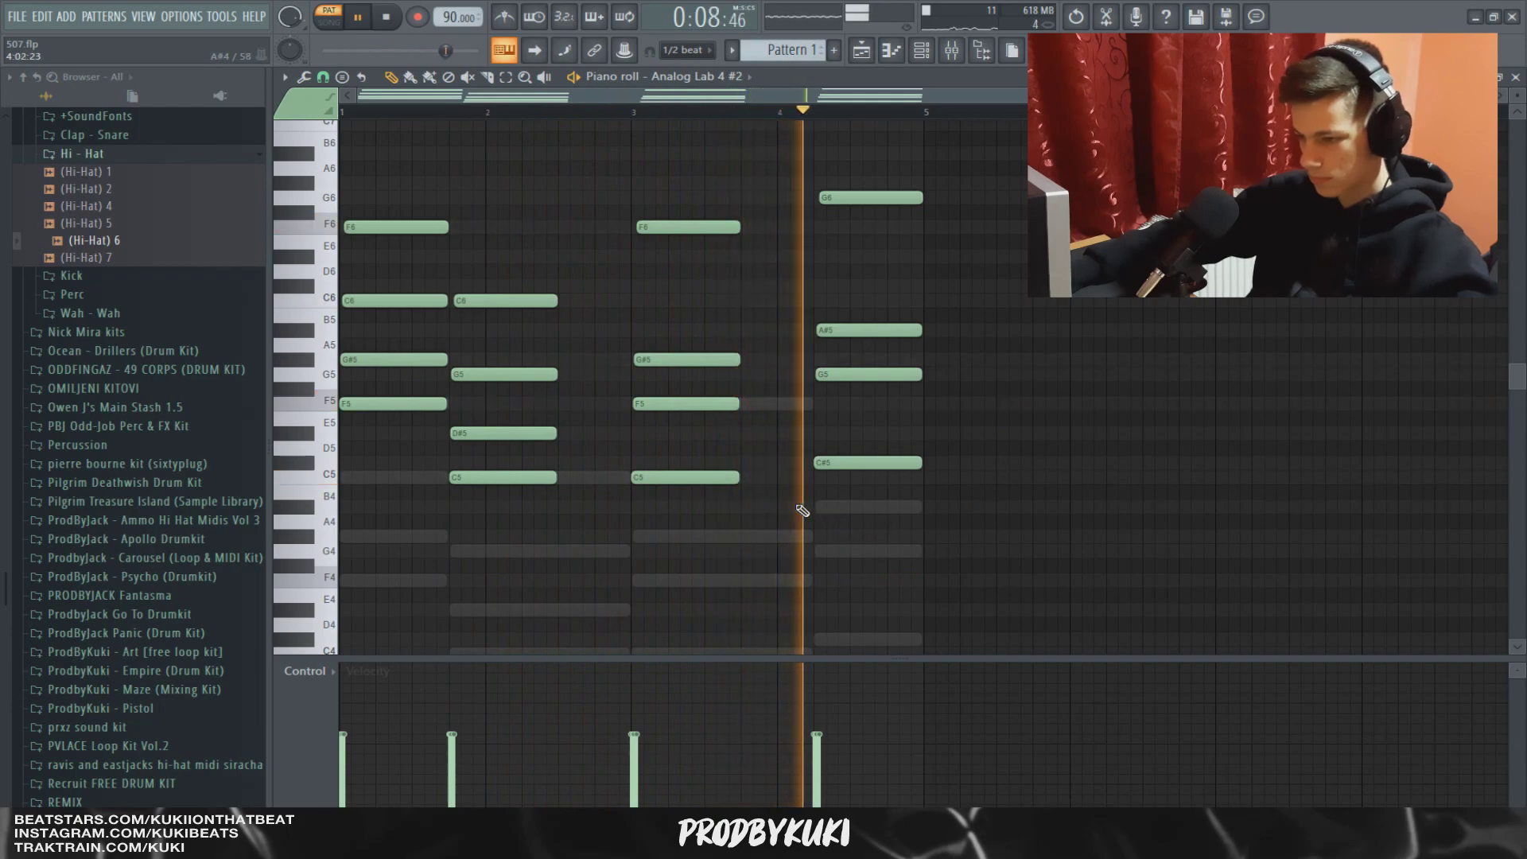
Lengthen the second and third chords to 1.25 bars each so they reach the following chord, and clear the selection.
key("space")
left_click_drag(776, 502, 555, 205)
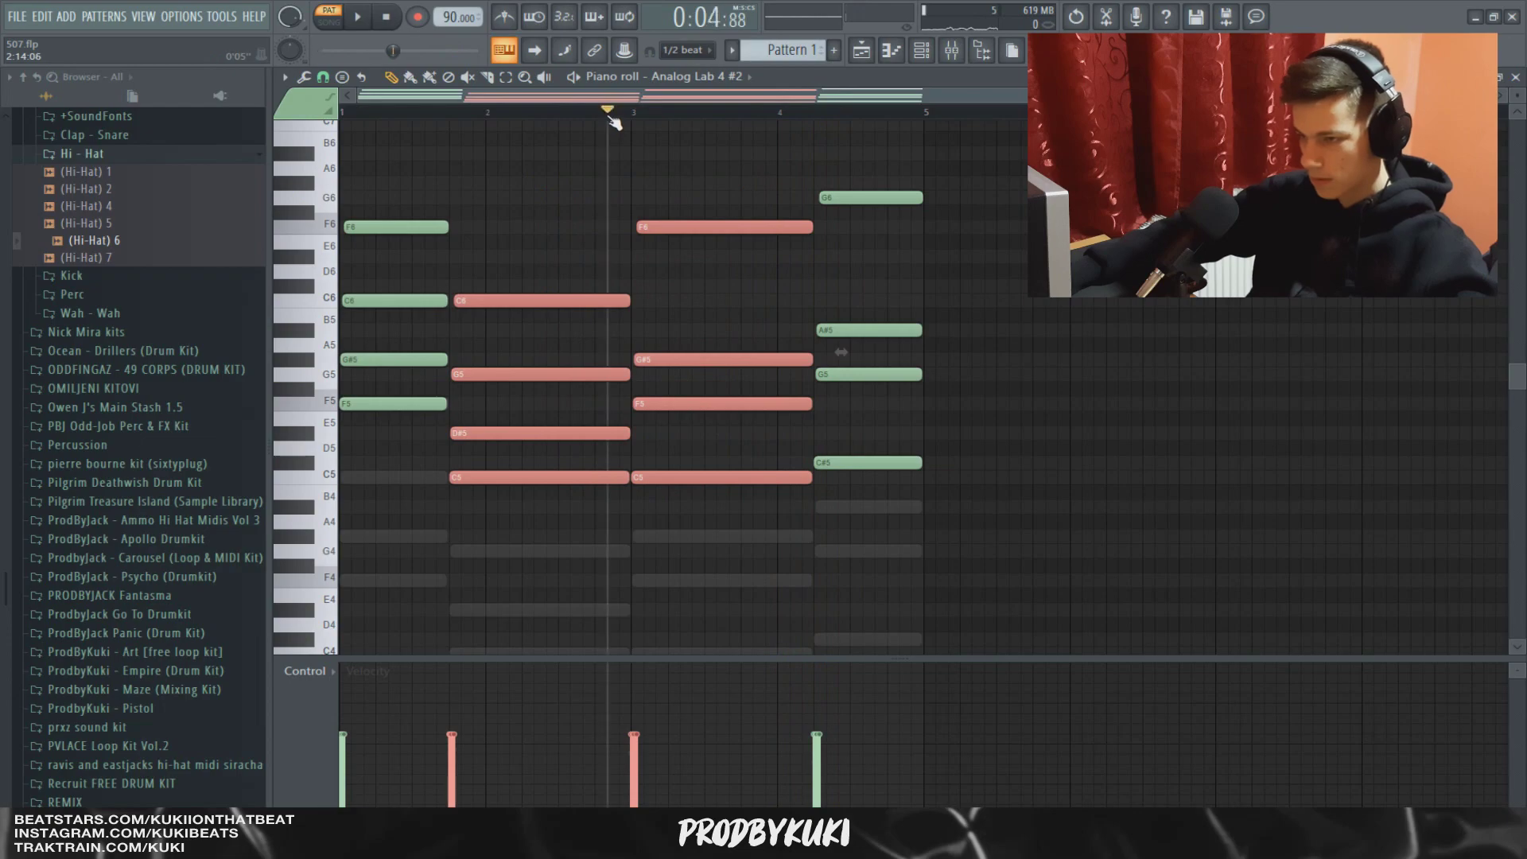
left_click(276, 119)
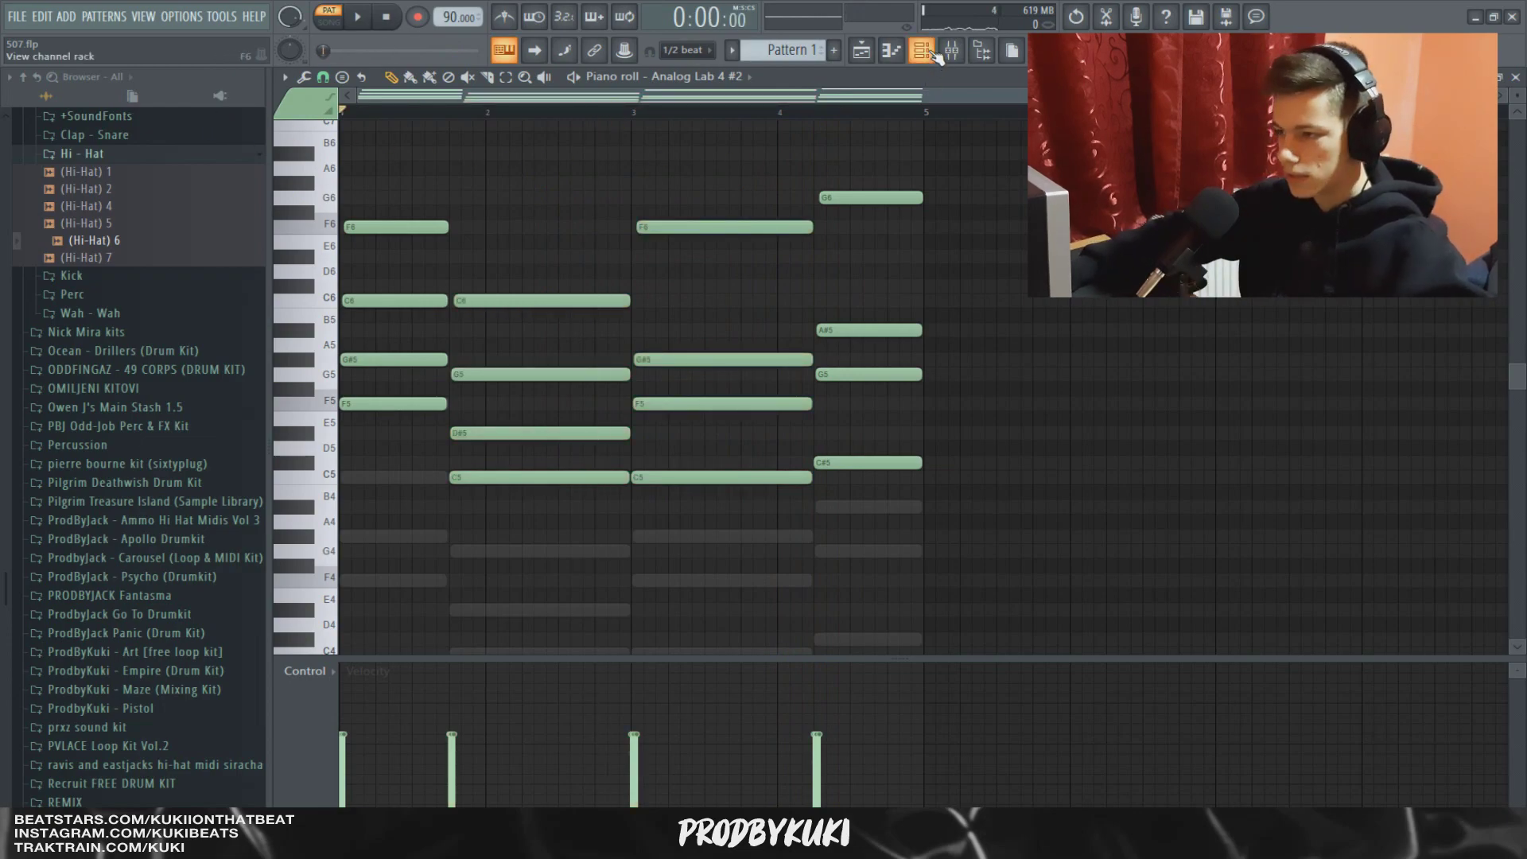
Route Analog Lab 4 #2 to mixer track 2 and load ValhallaVintageVerb in its first effect slot.
left_click(936, 54)
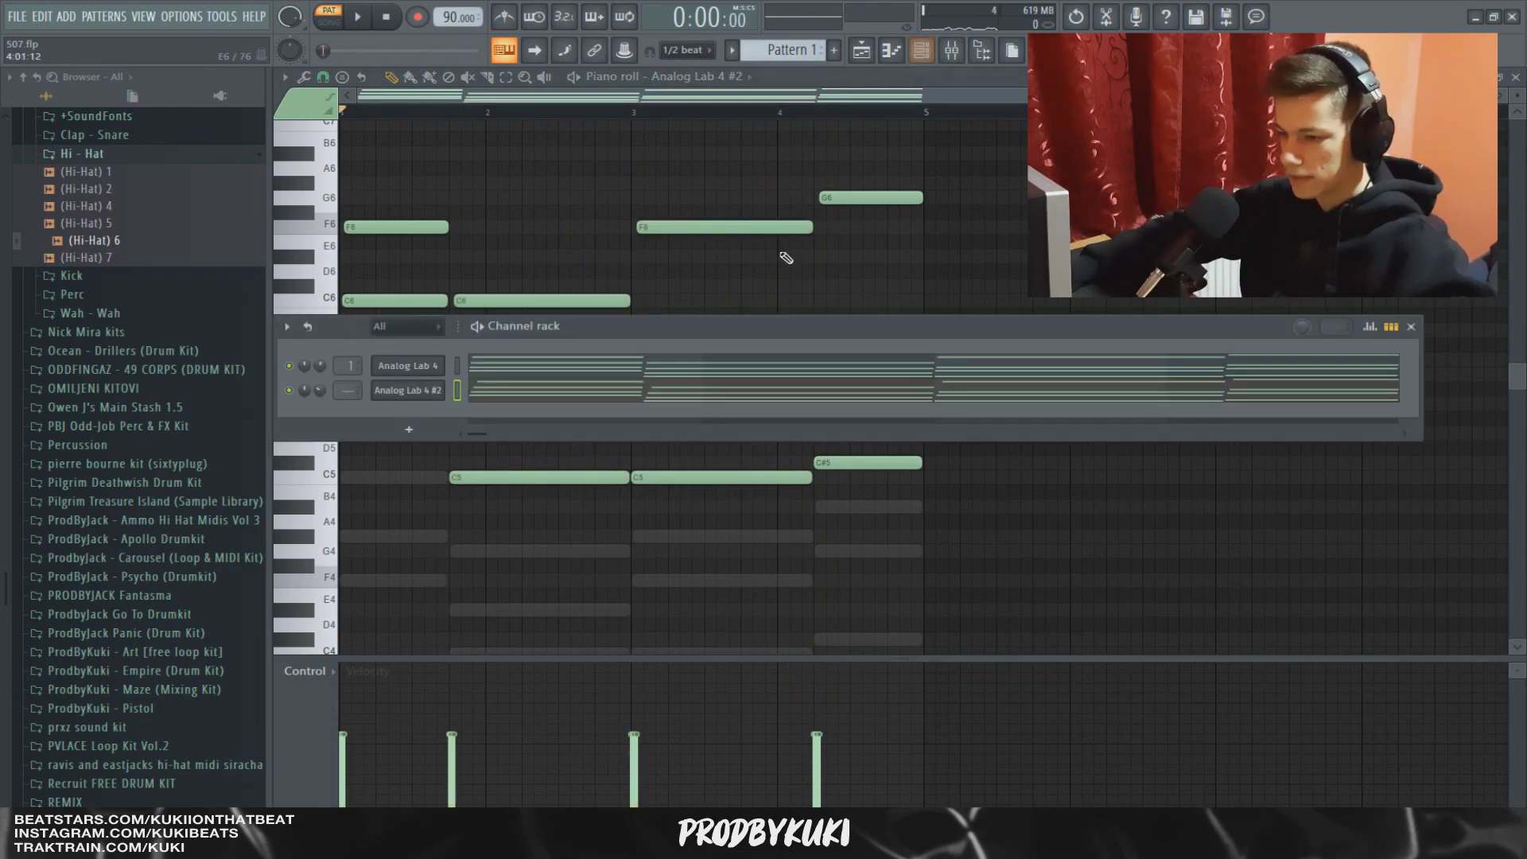
left_click(430, 390)
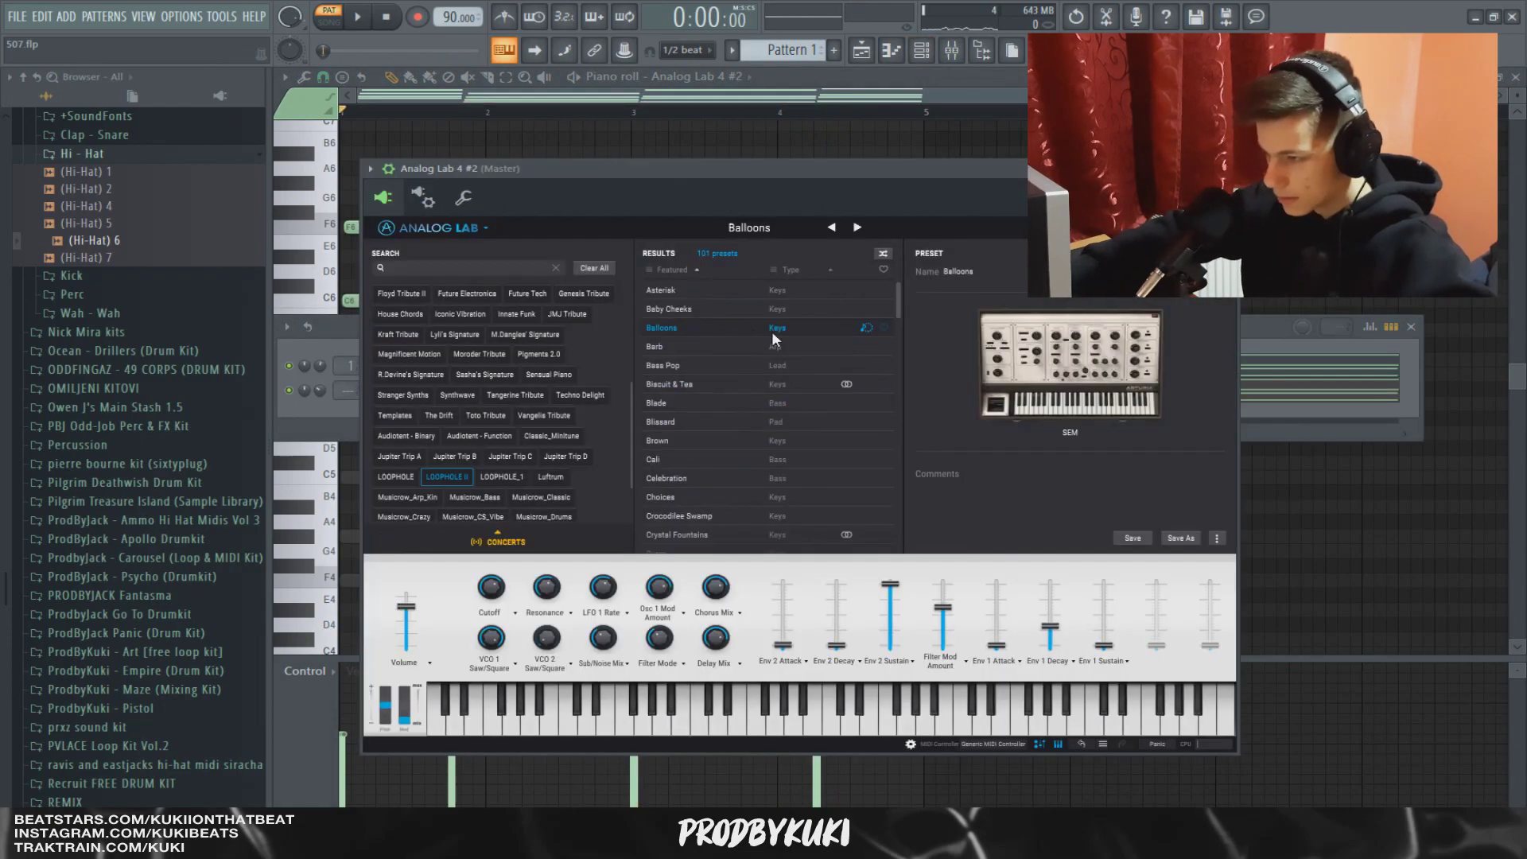
key("ctrl+l")
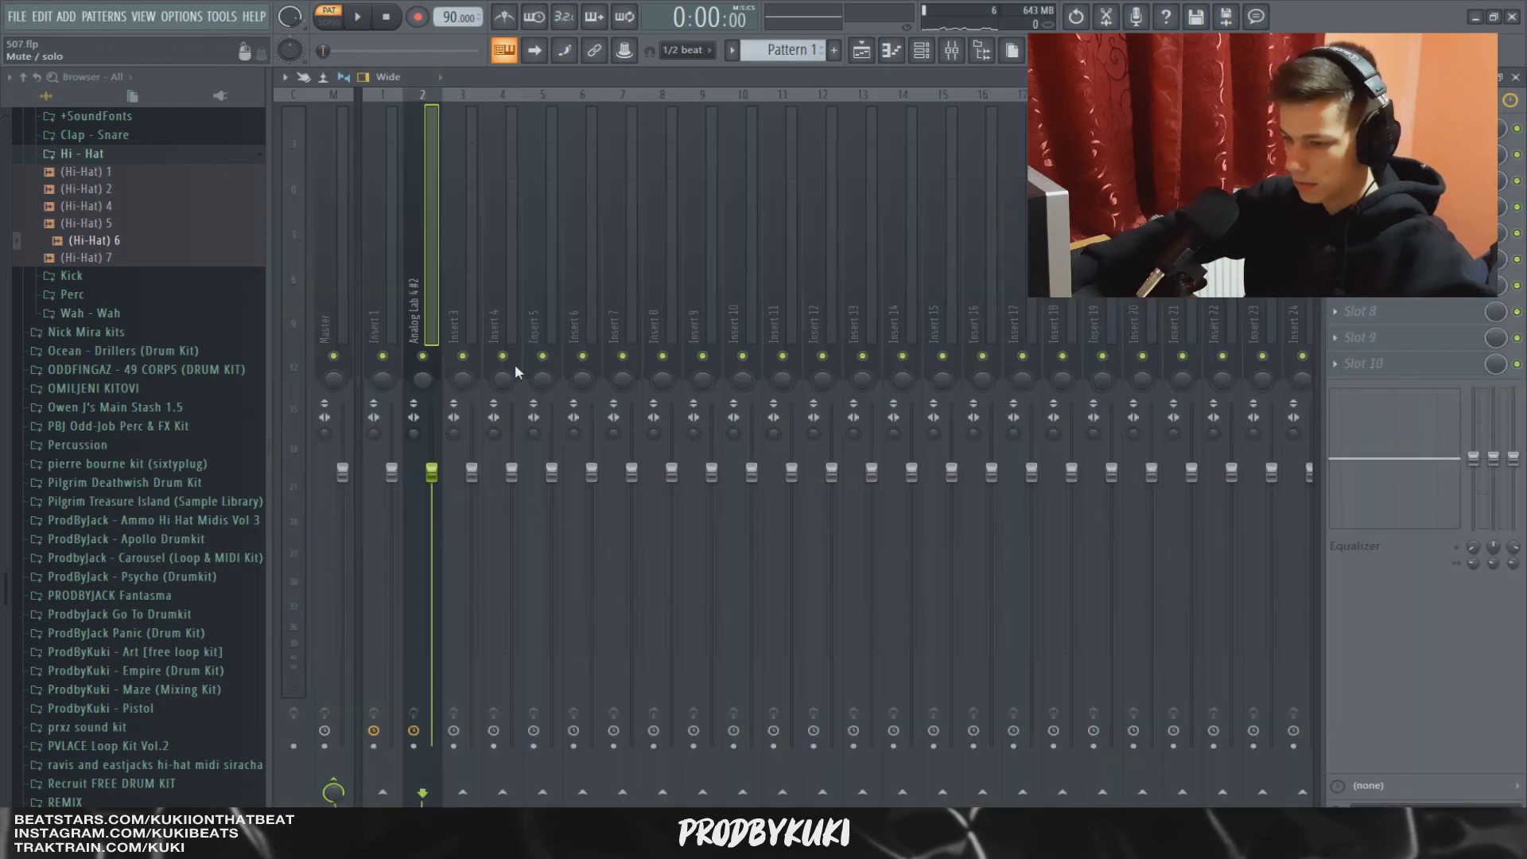
left_click(1352, 127)
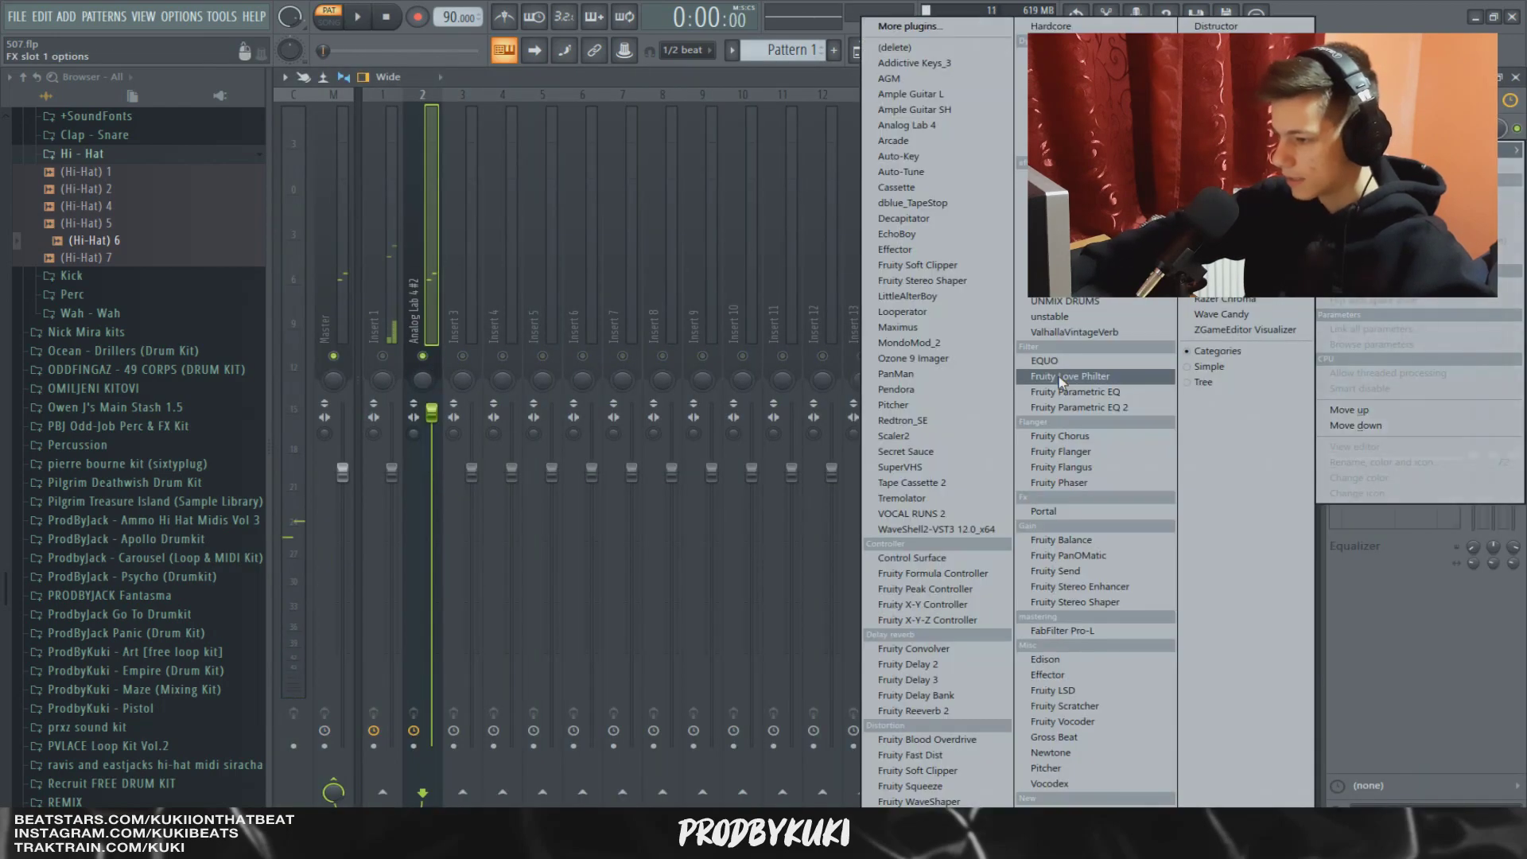
left_click(1076, 332)
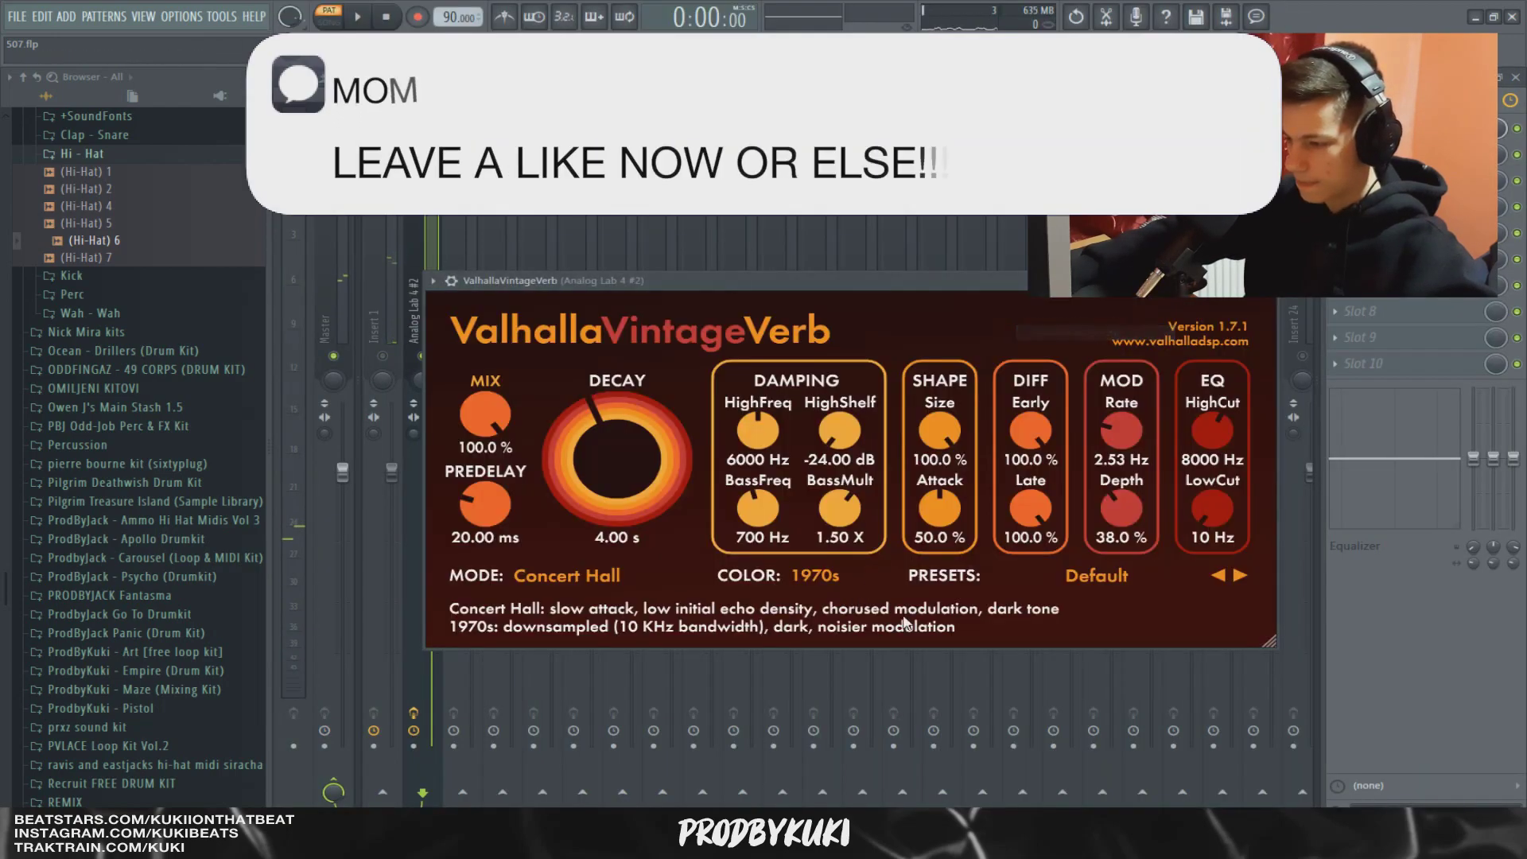
Load the Thin Plate preset in the reverb and lower its mix to about 46% during playback.
left_click(1118, 574)
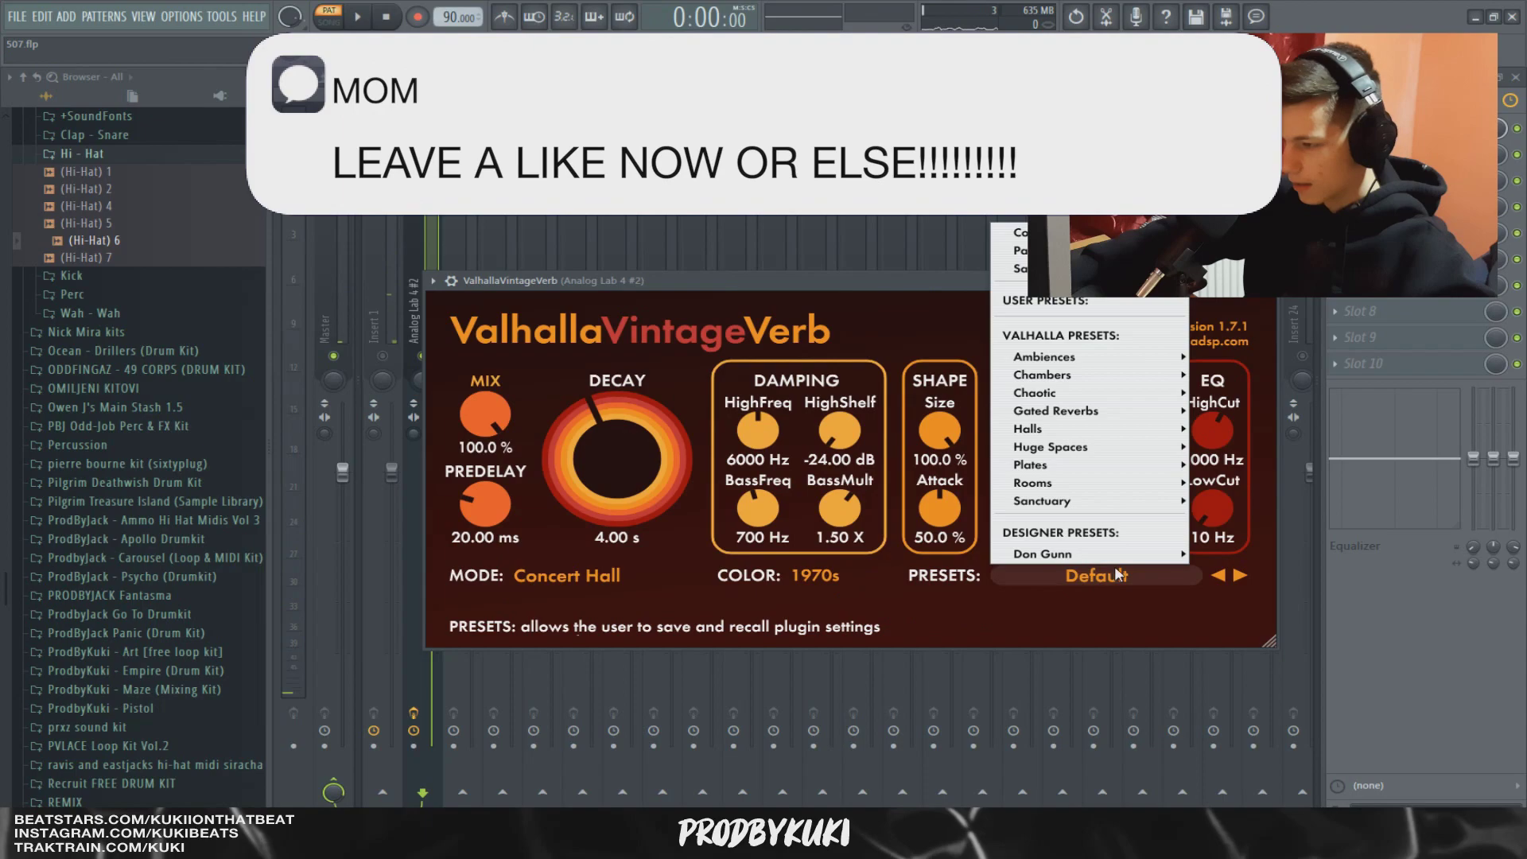
mouse_move(1073, 473)
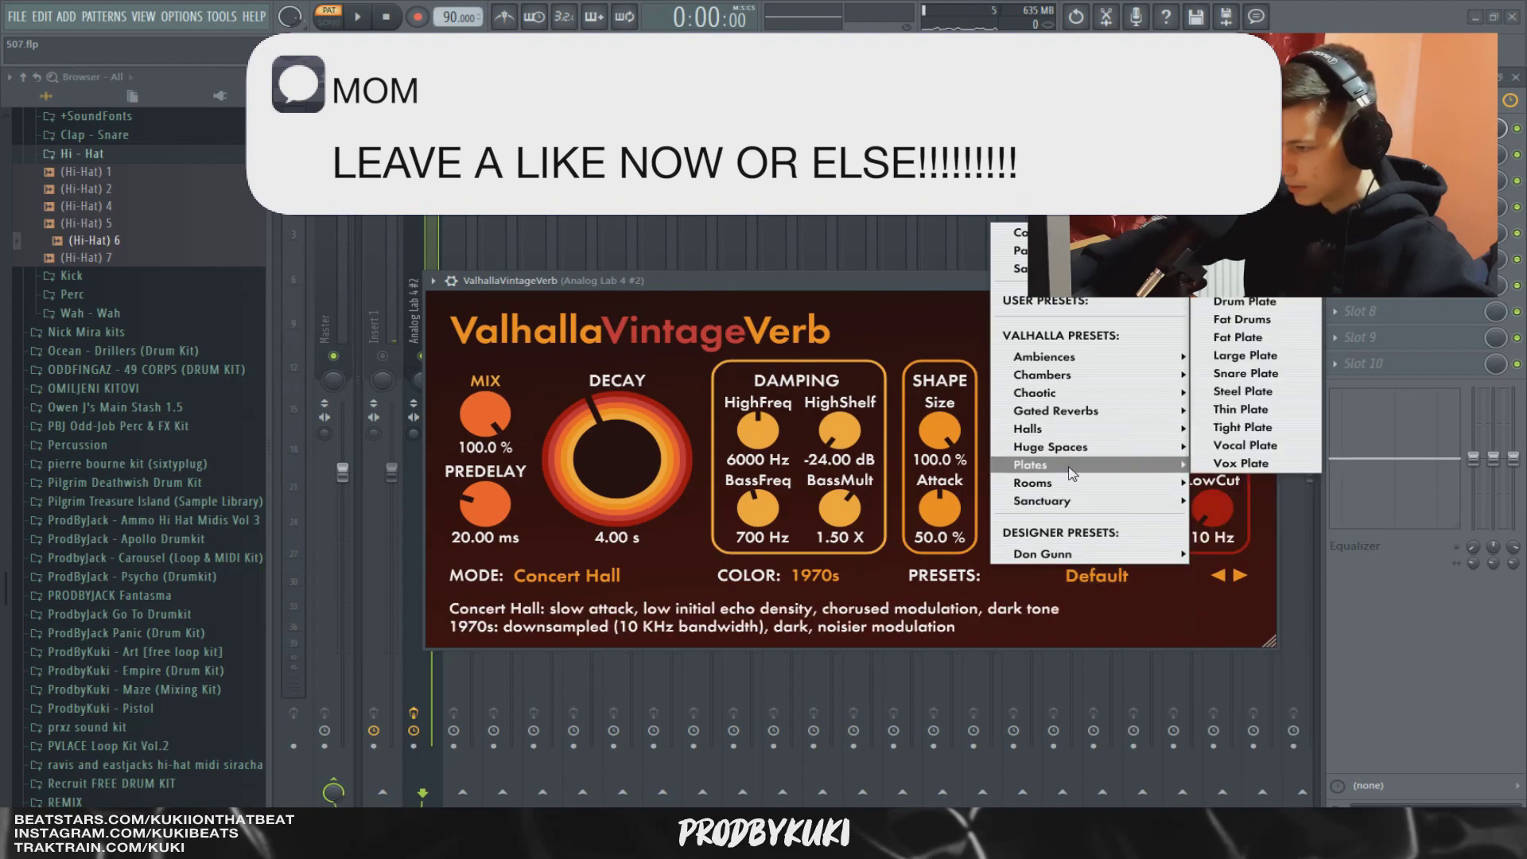
left_click(1241, 409)
key("space")
left_click_drag(485, 414, 497, 415)
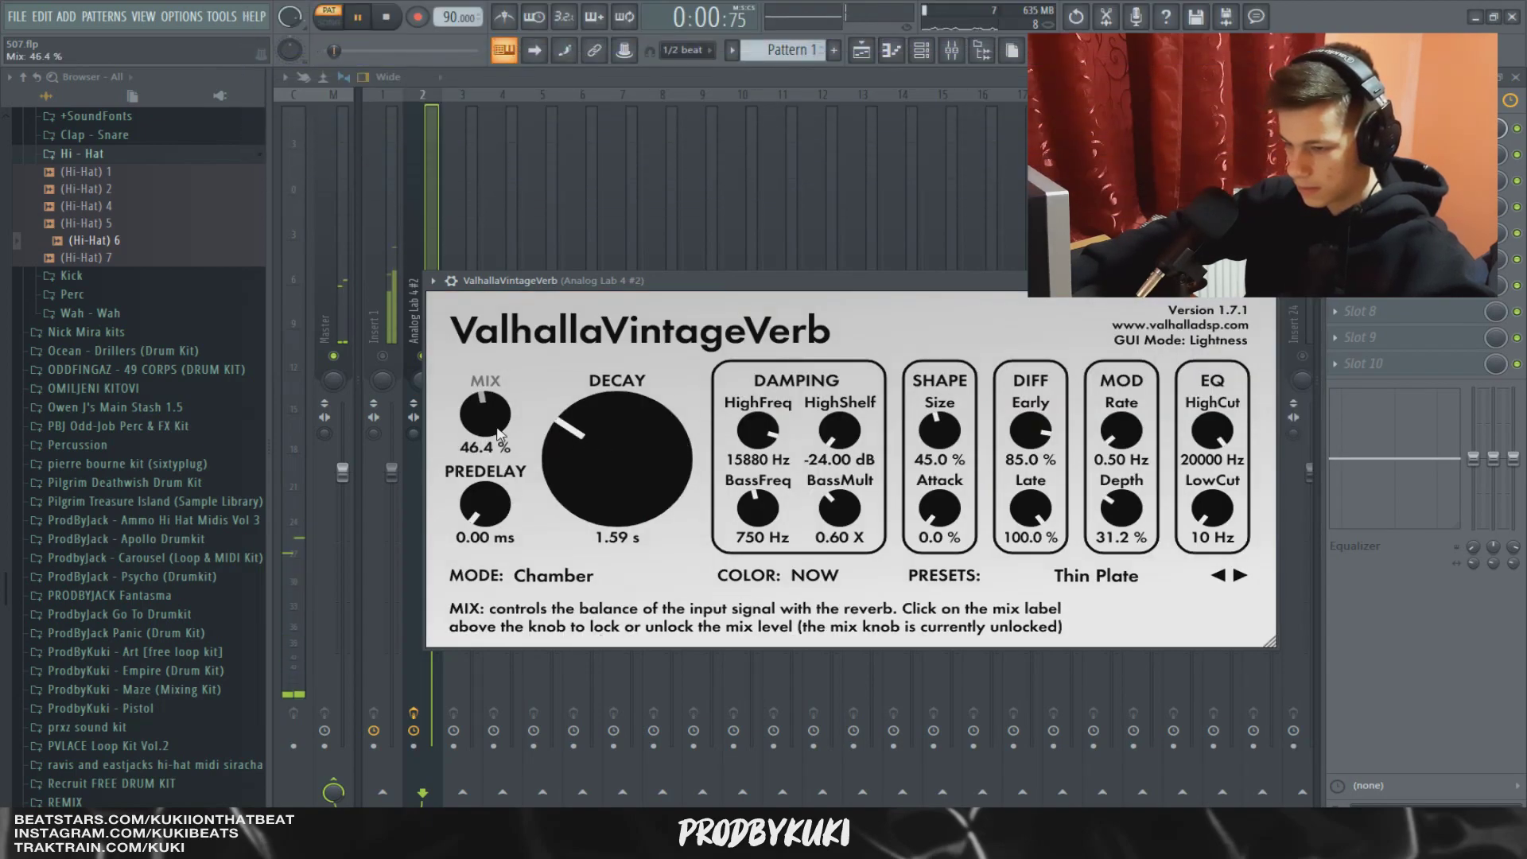
key("Escape")
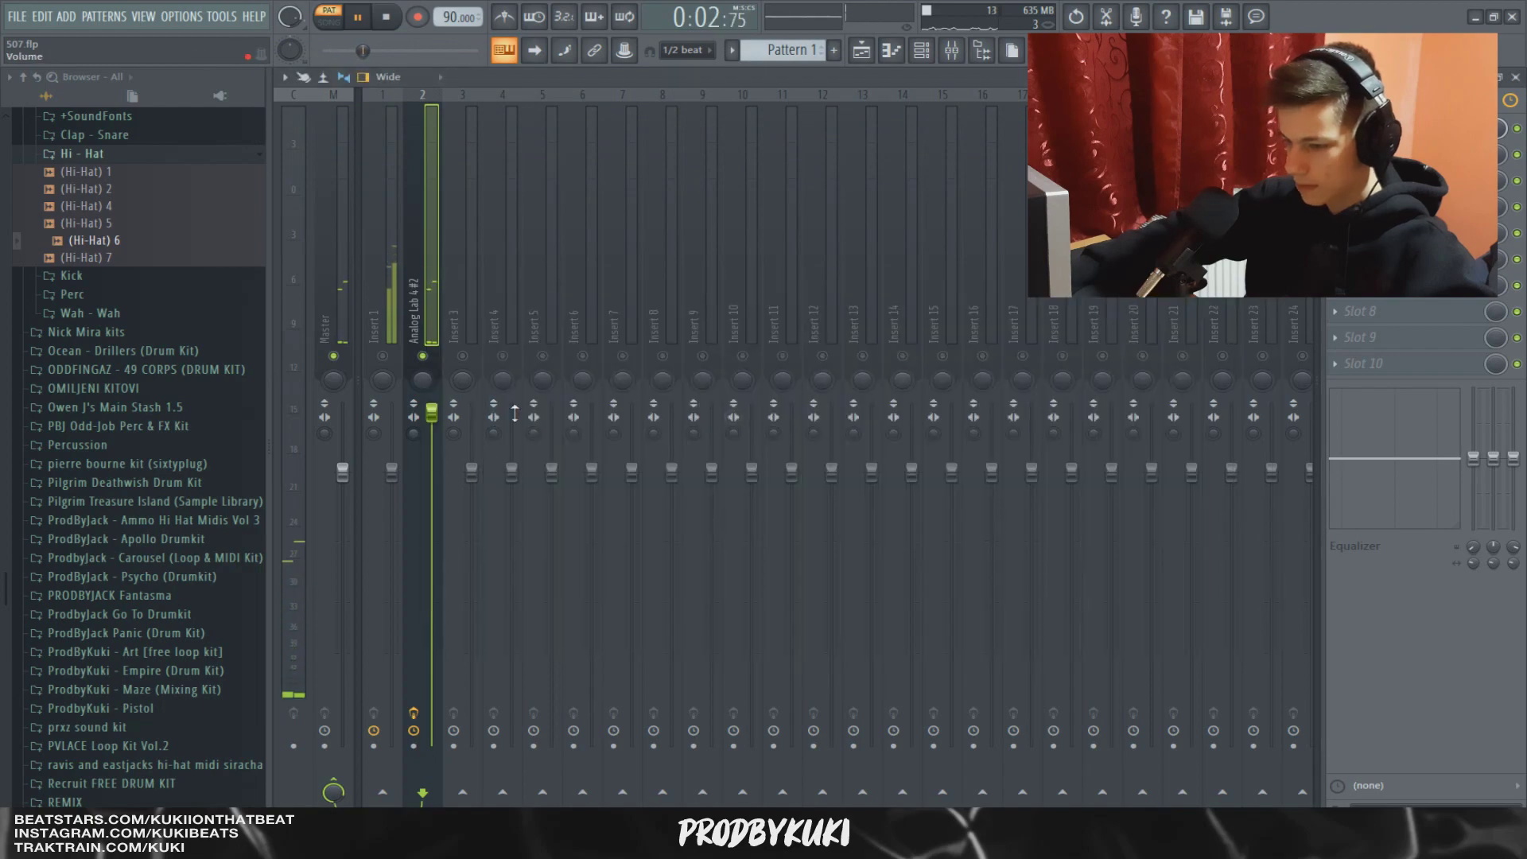
Add Fruity Delay 2 to the second effect slot of the Analog Lab 4 #2 mixer track.
left_click(1384, 153)
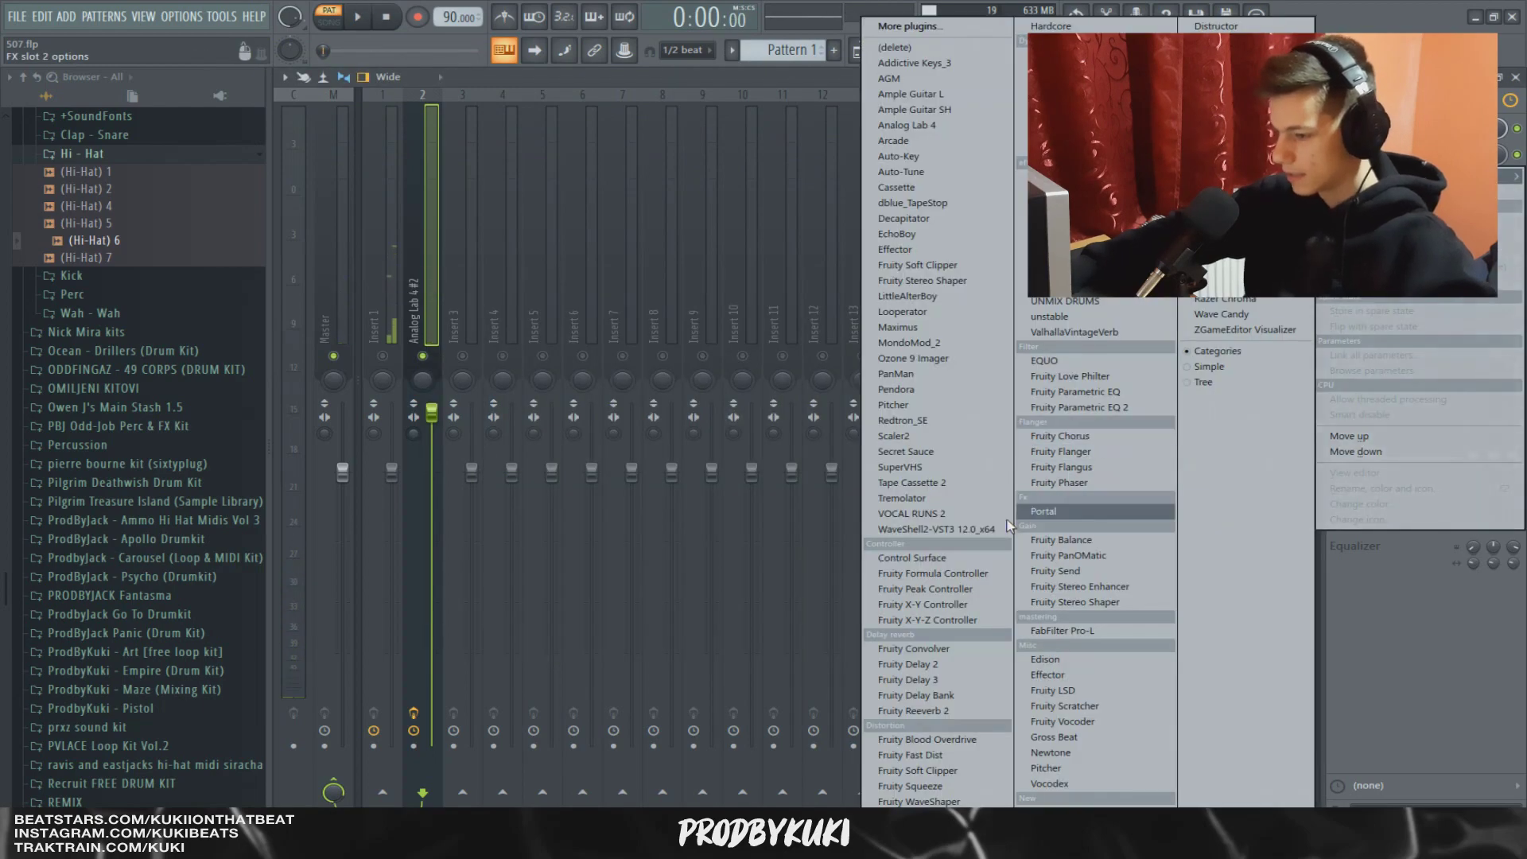
left_click(947, 664)
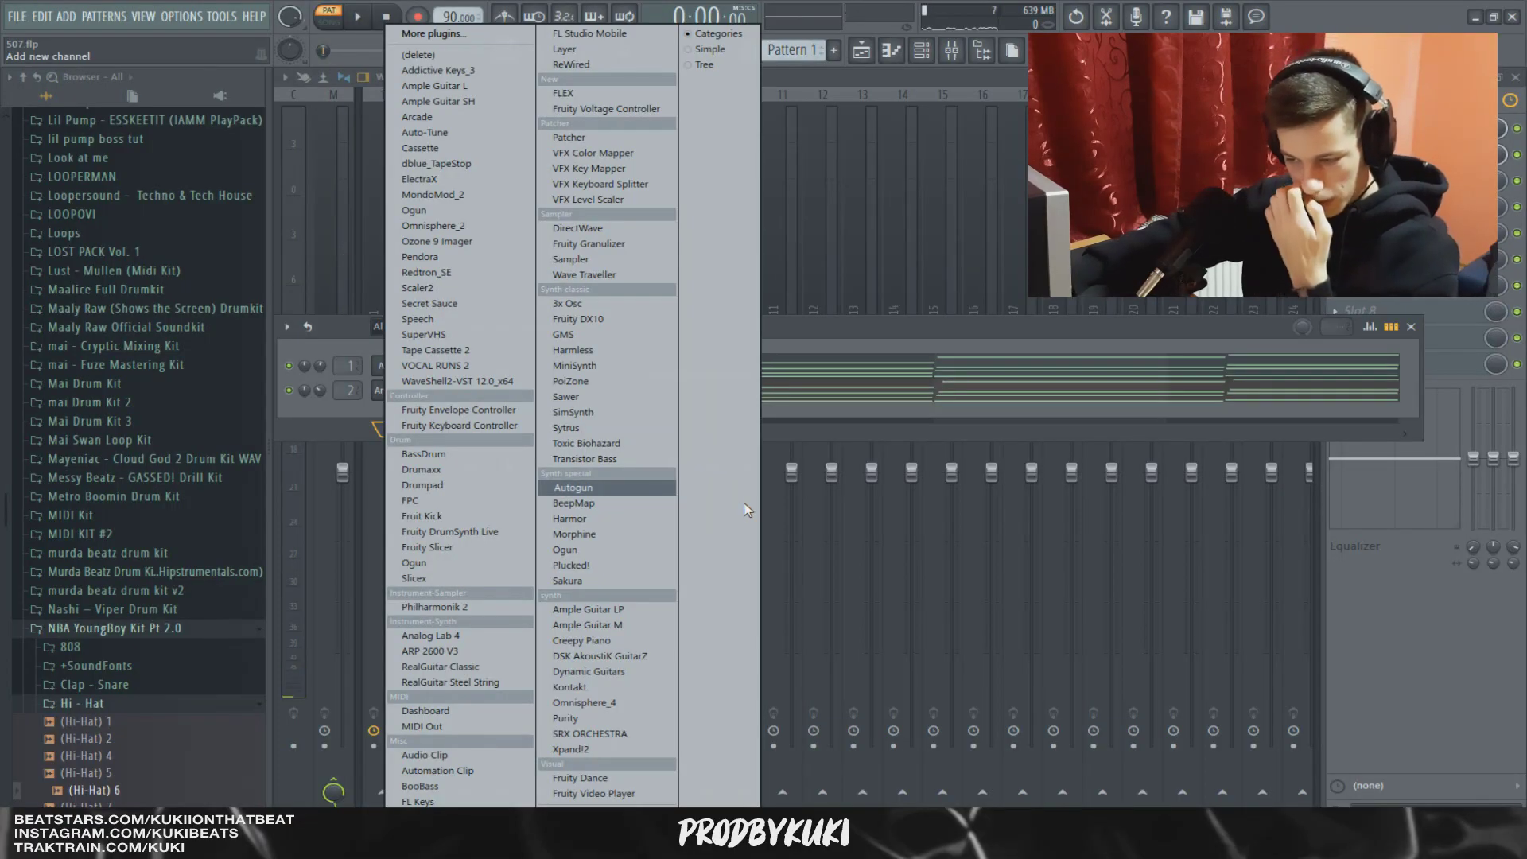
Add a third Analog Lab 4 instrument with the AmbiLead preset and open its piano roll.
left_click(445, 635)
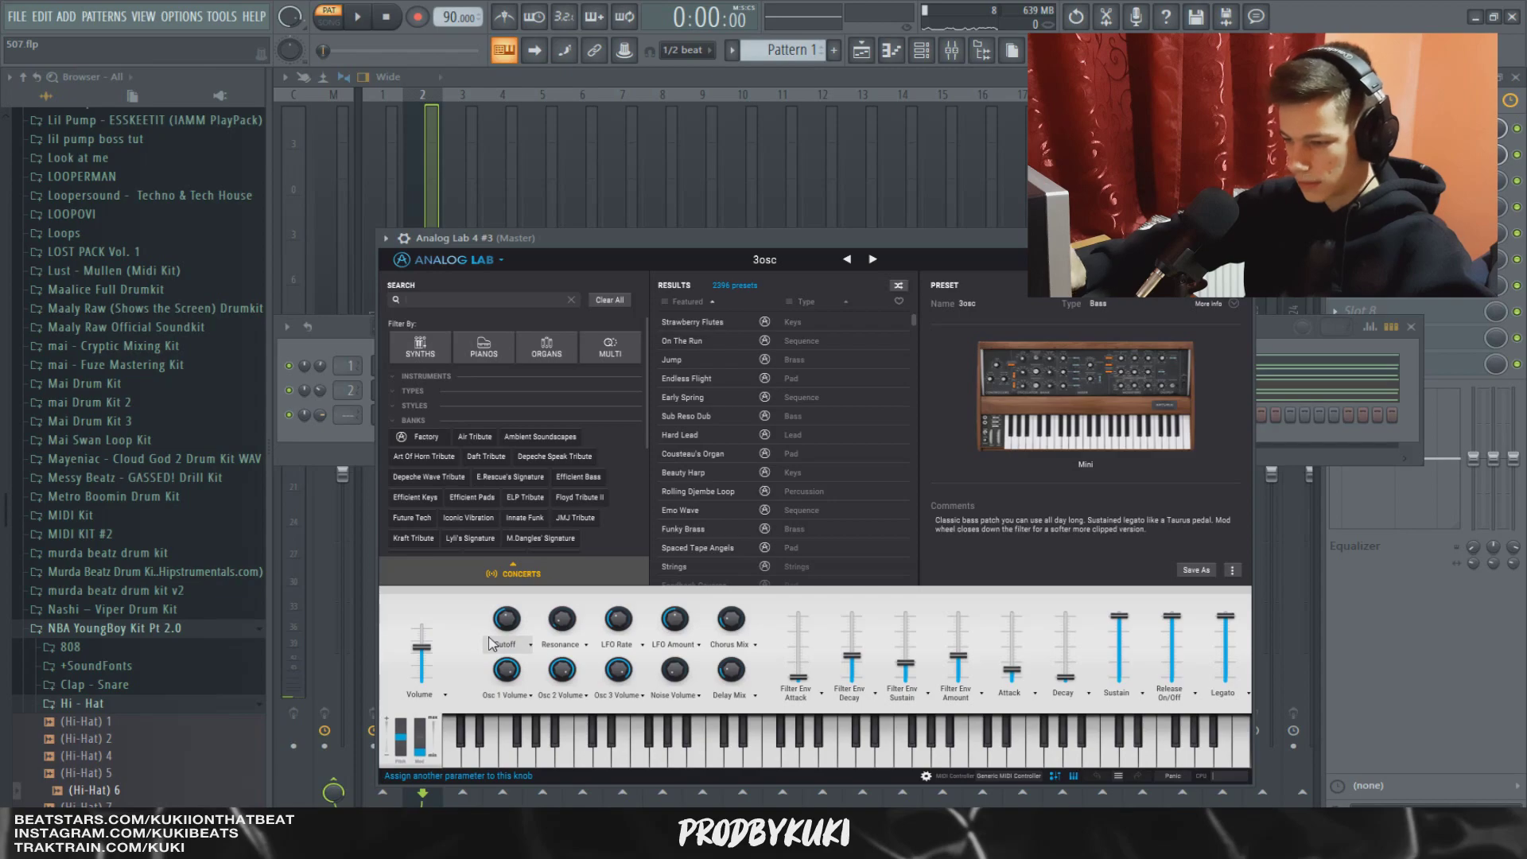
key("F7")
left_click(366, 227)
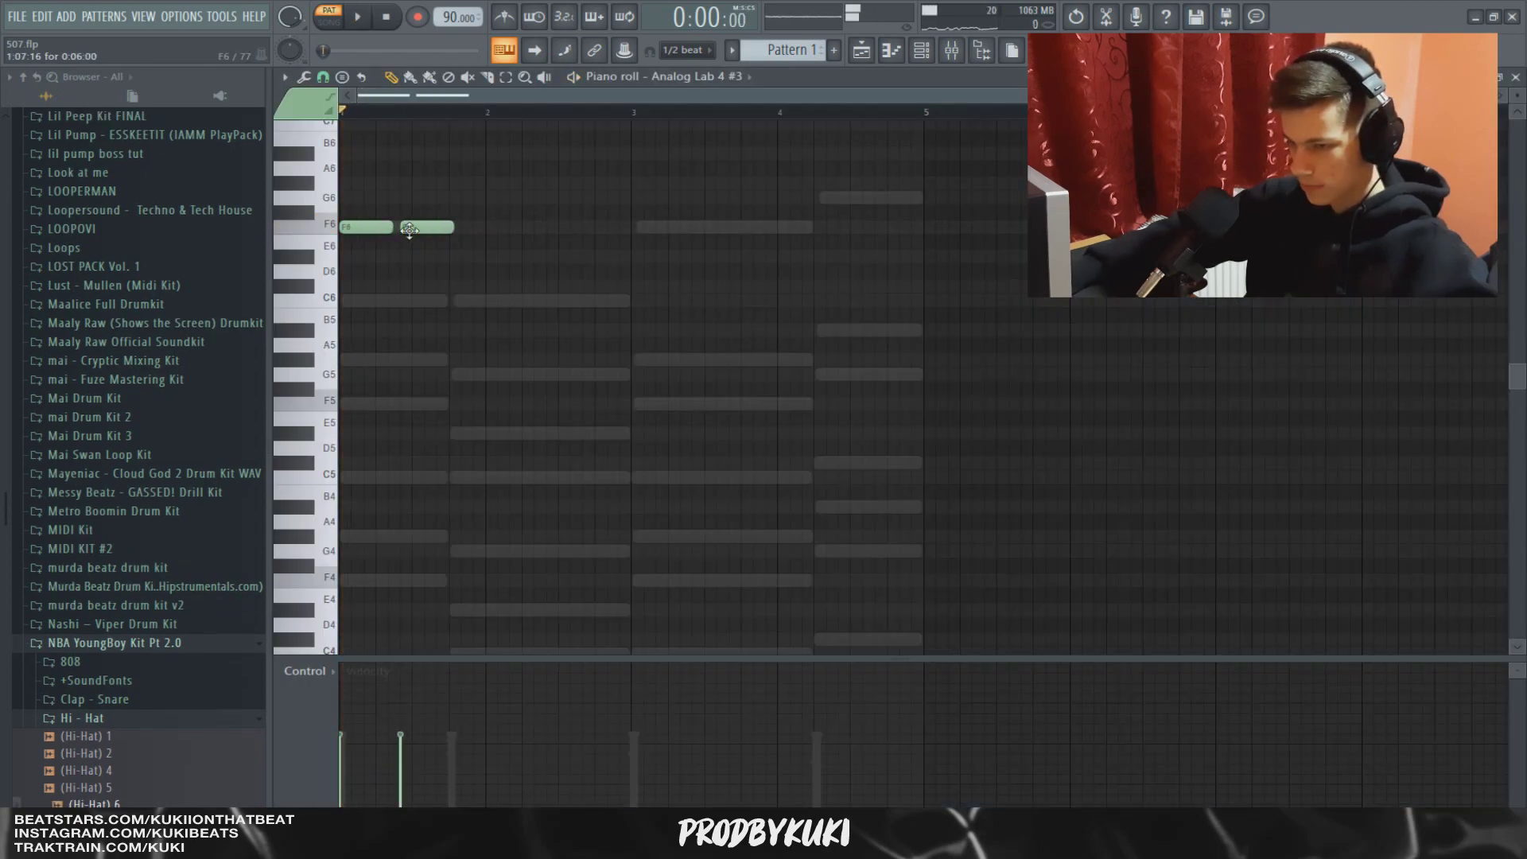
left_click(457, 301)
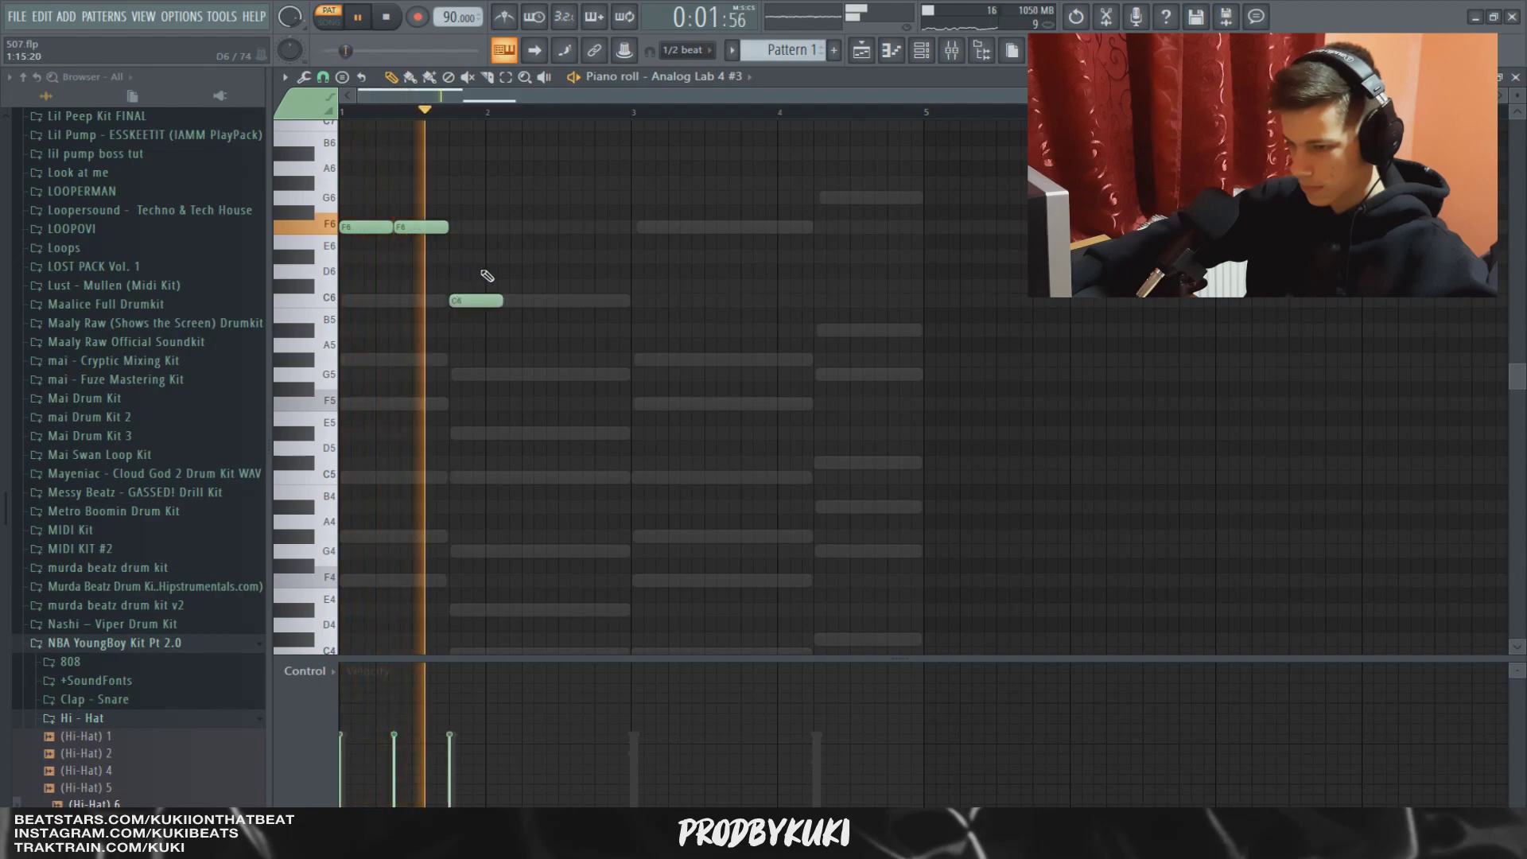
key("space")
left_click_drag(506, 306, 522, 305)
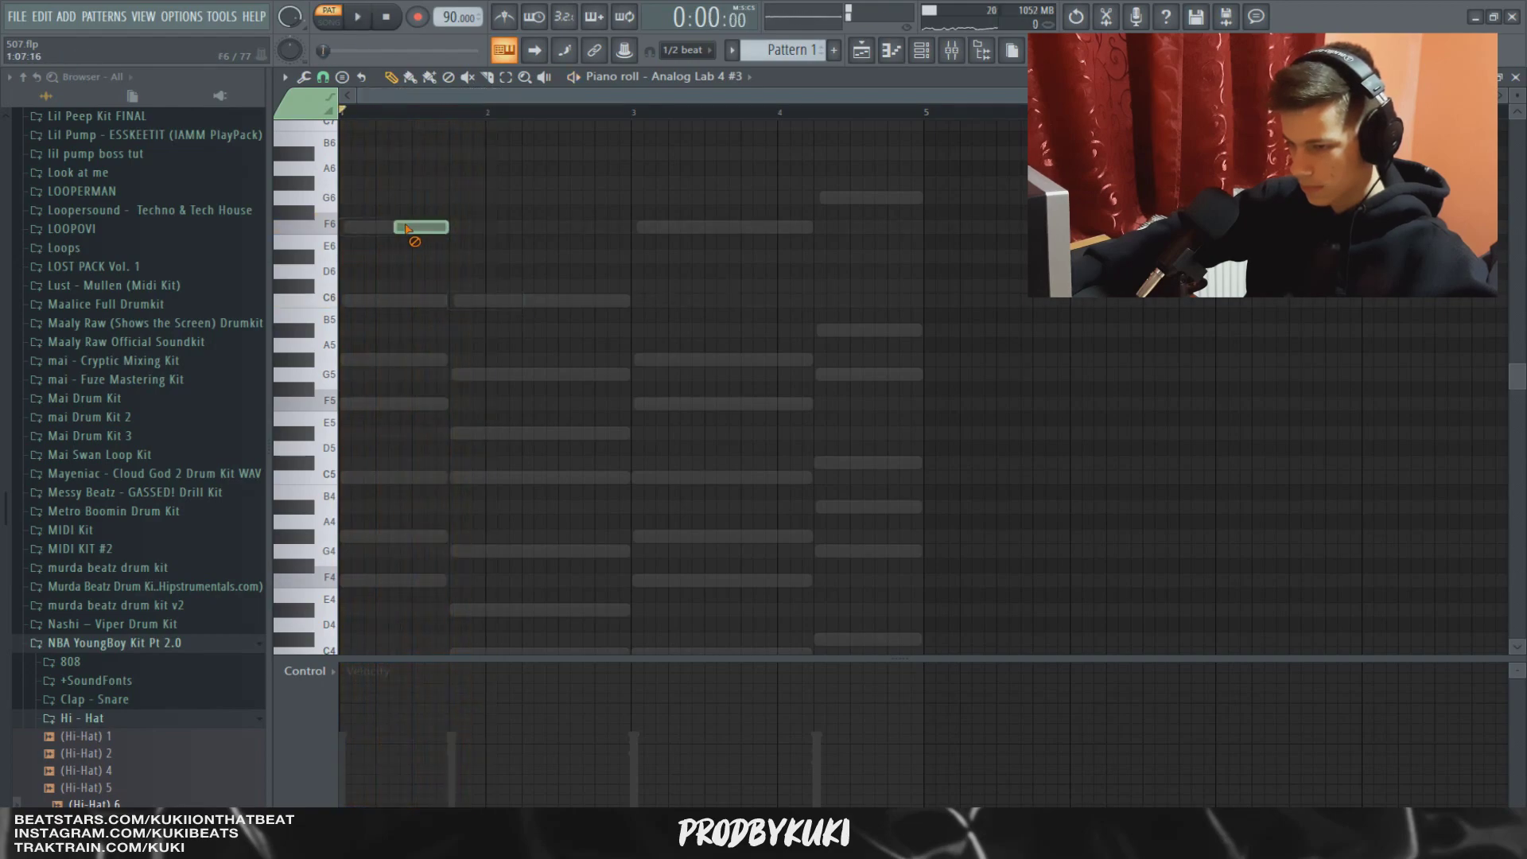
Write lead notes F6, D#6 and a long C6 over the first two chords, and begin bar 3 with F6 and D#6.
scroll(350, 409, "up", 3)
left_click(350, 403)
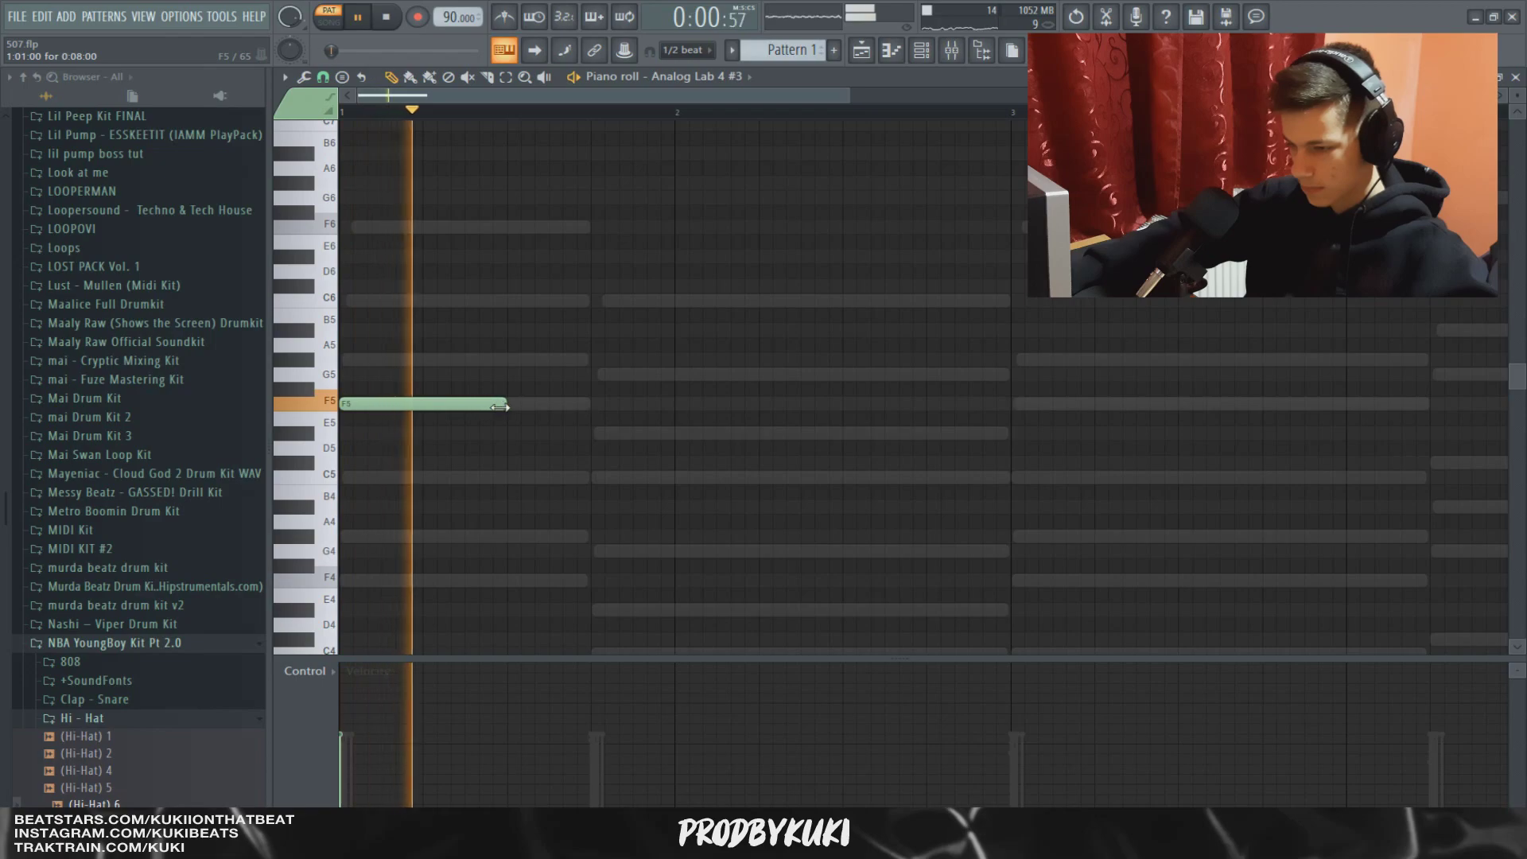
left_click_drag(426, 390, 469, 240)
left_click(468, 308)
key("space")
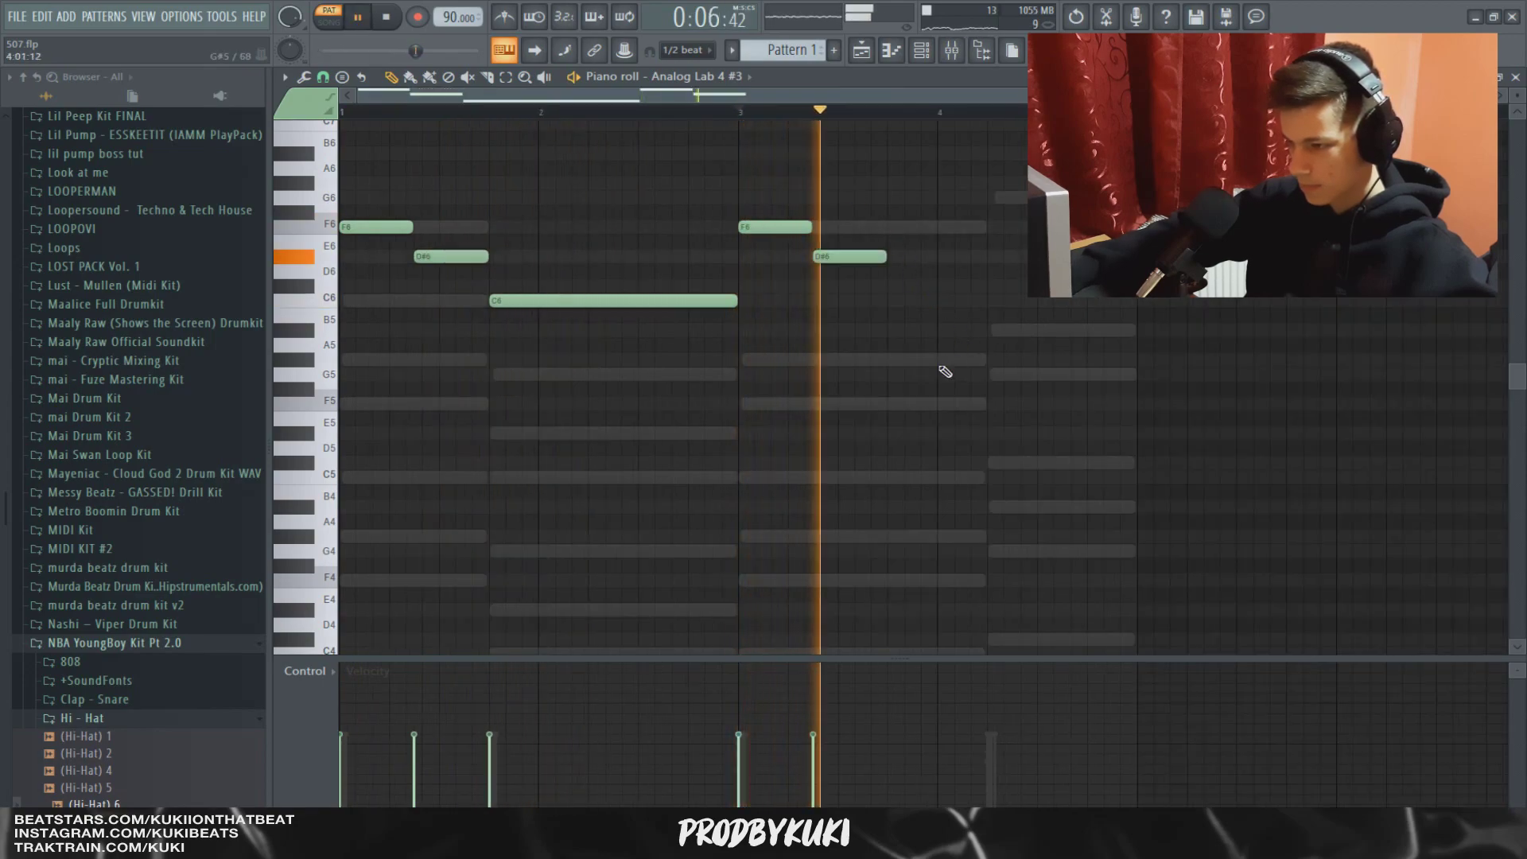
Complete the bar 3 phrase with a C6 note reaching the fourth chord, and play it back.
left_click(893, 362)
left_click_drag(963, 362, 970, 296)
key("space")
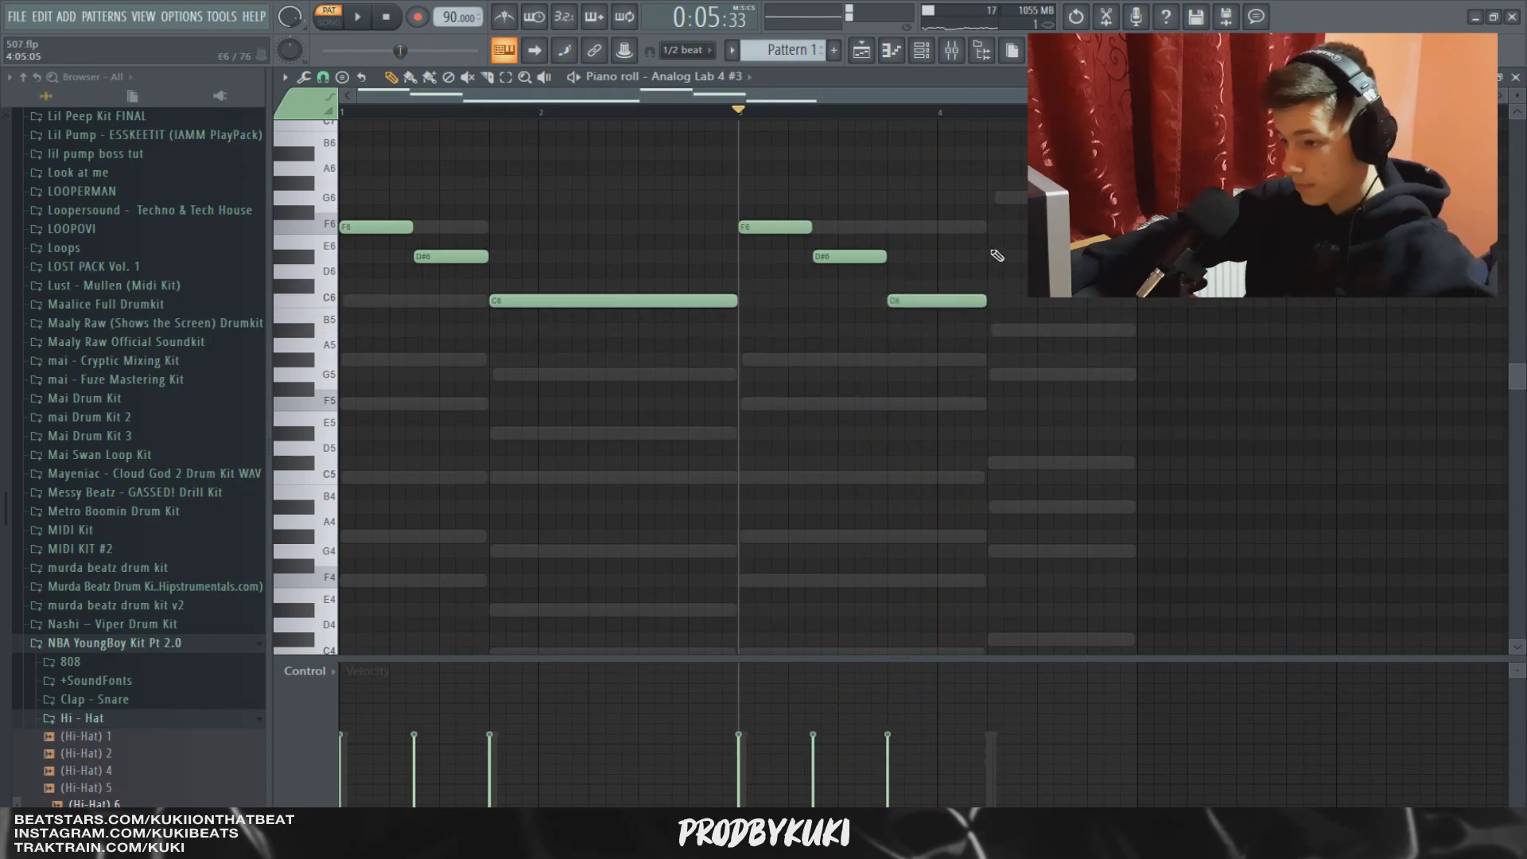
key("space")
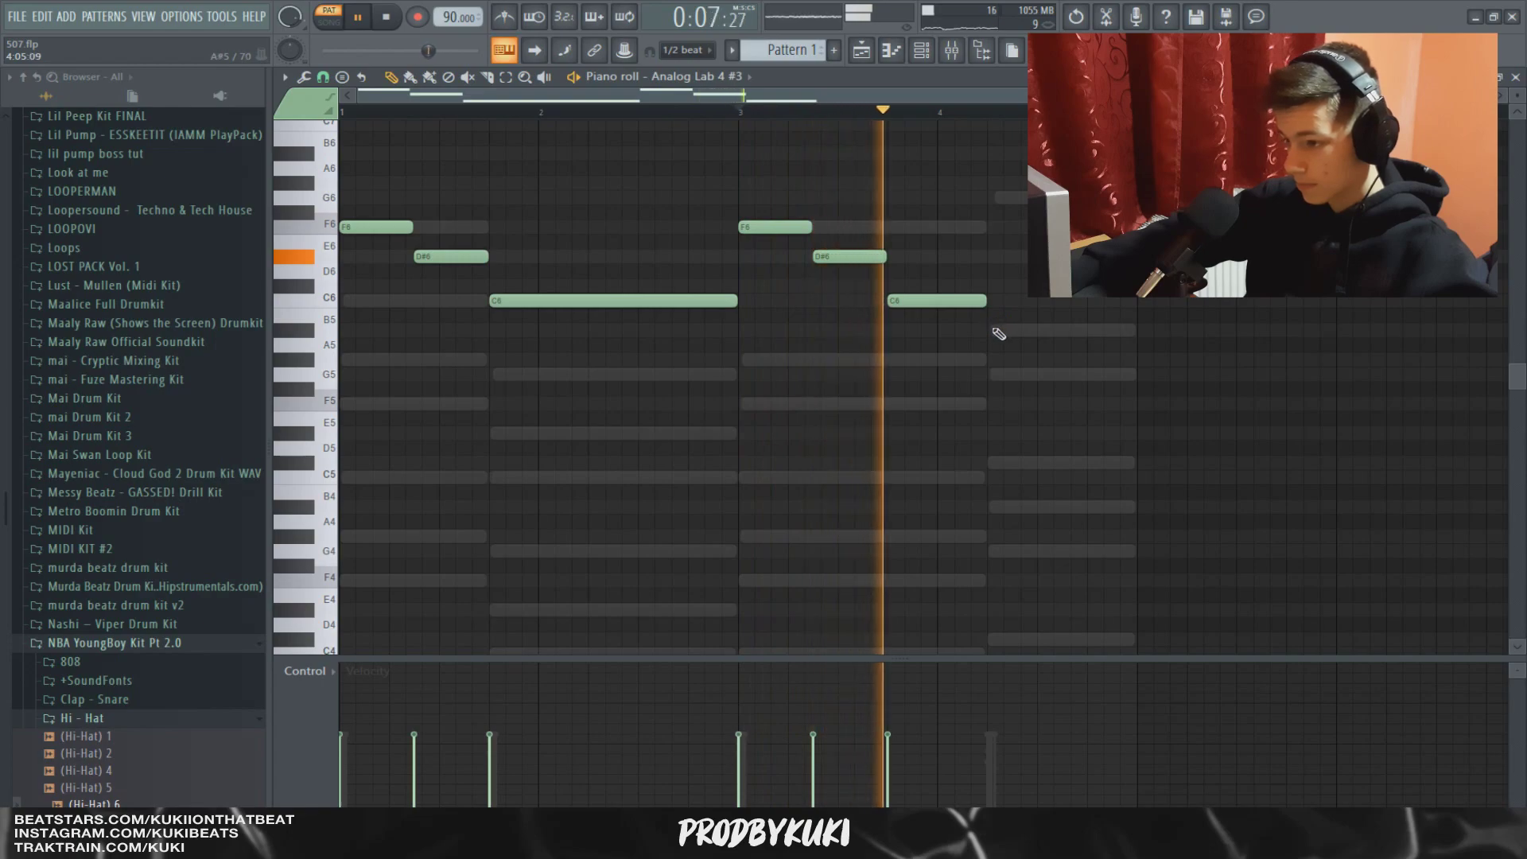
Add a 12-step A#5 note over the fourth chord, raise it to C#6 and play back the melody.
left_click(994, 329)
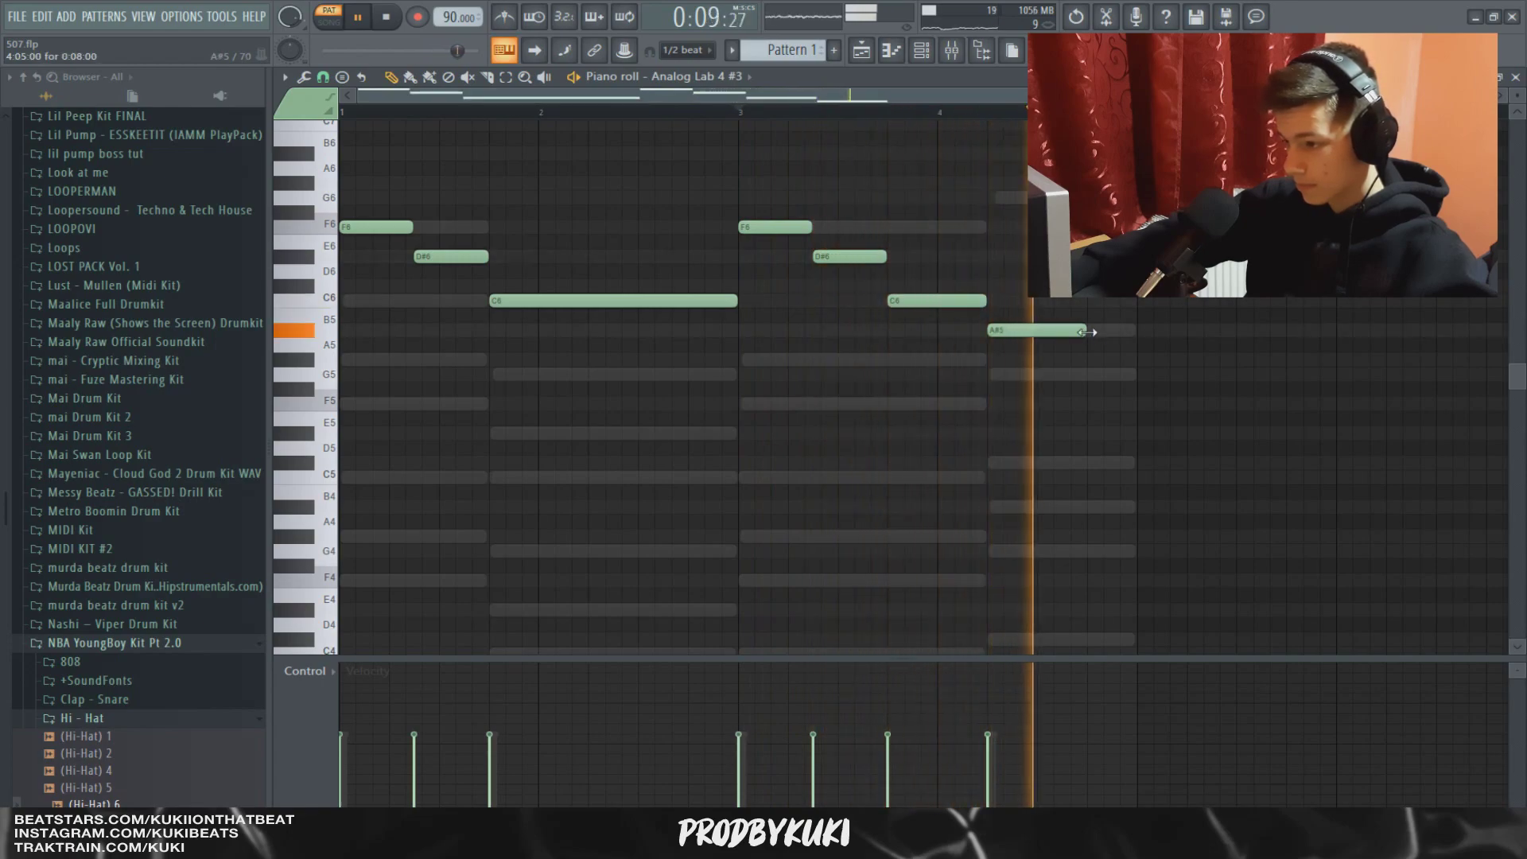
left_click_drag(1087, 331, 1136, 331)
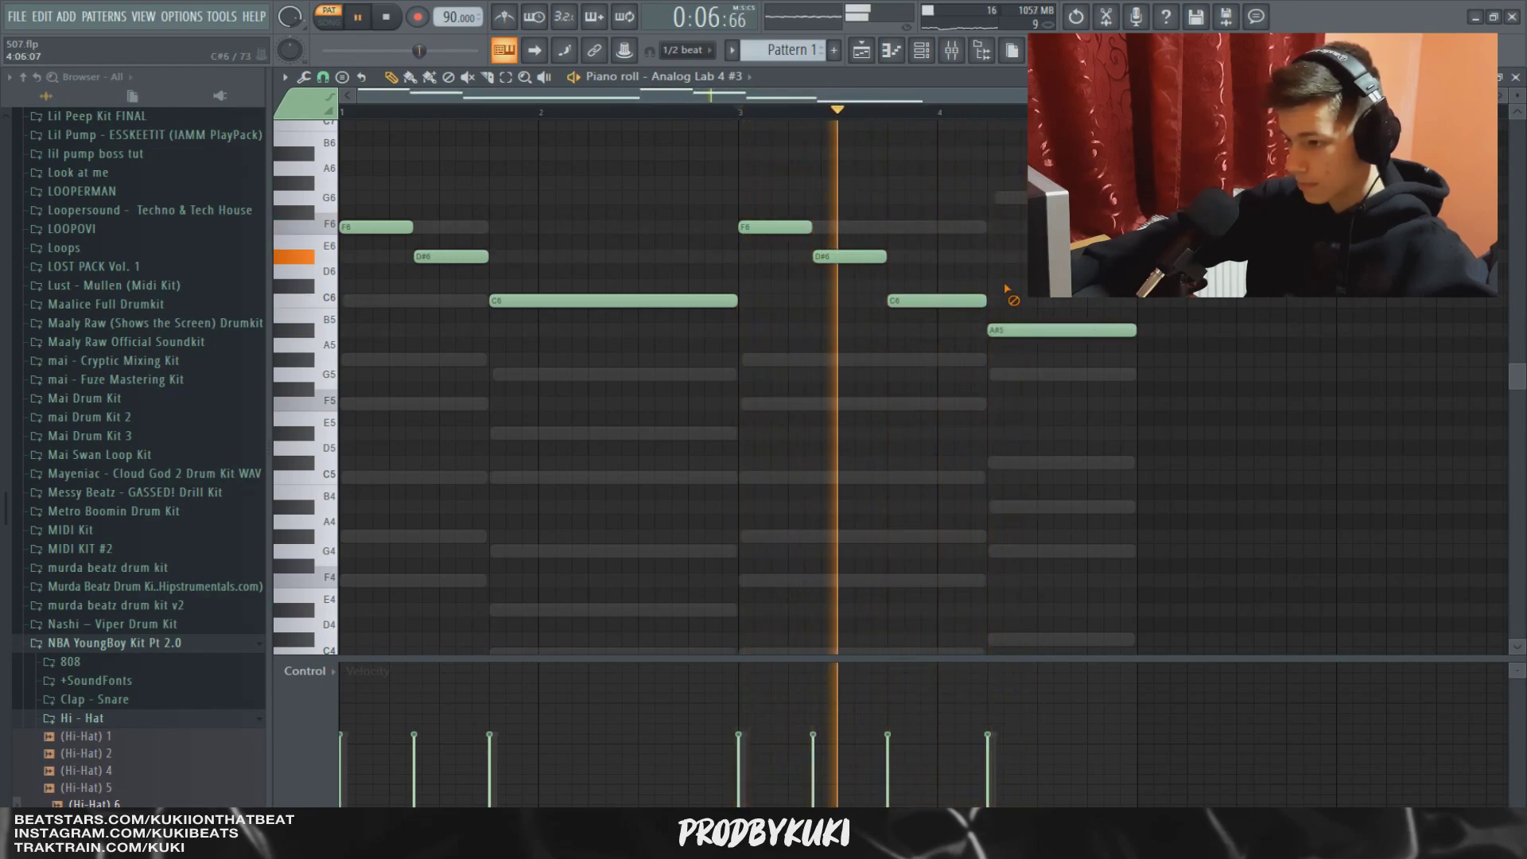
key("space")
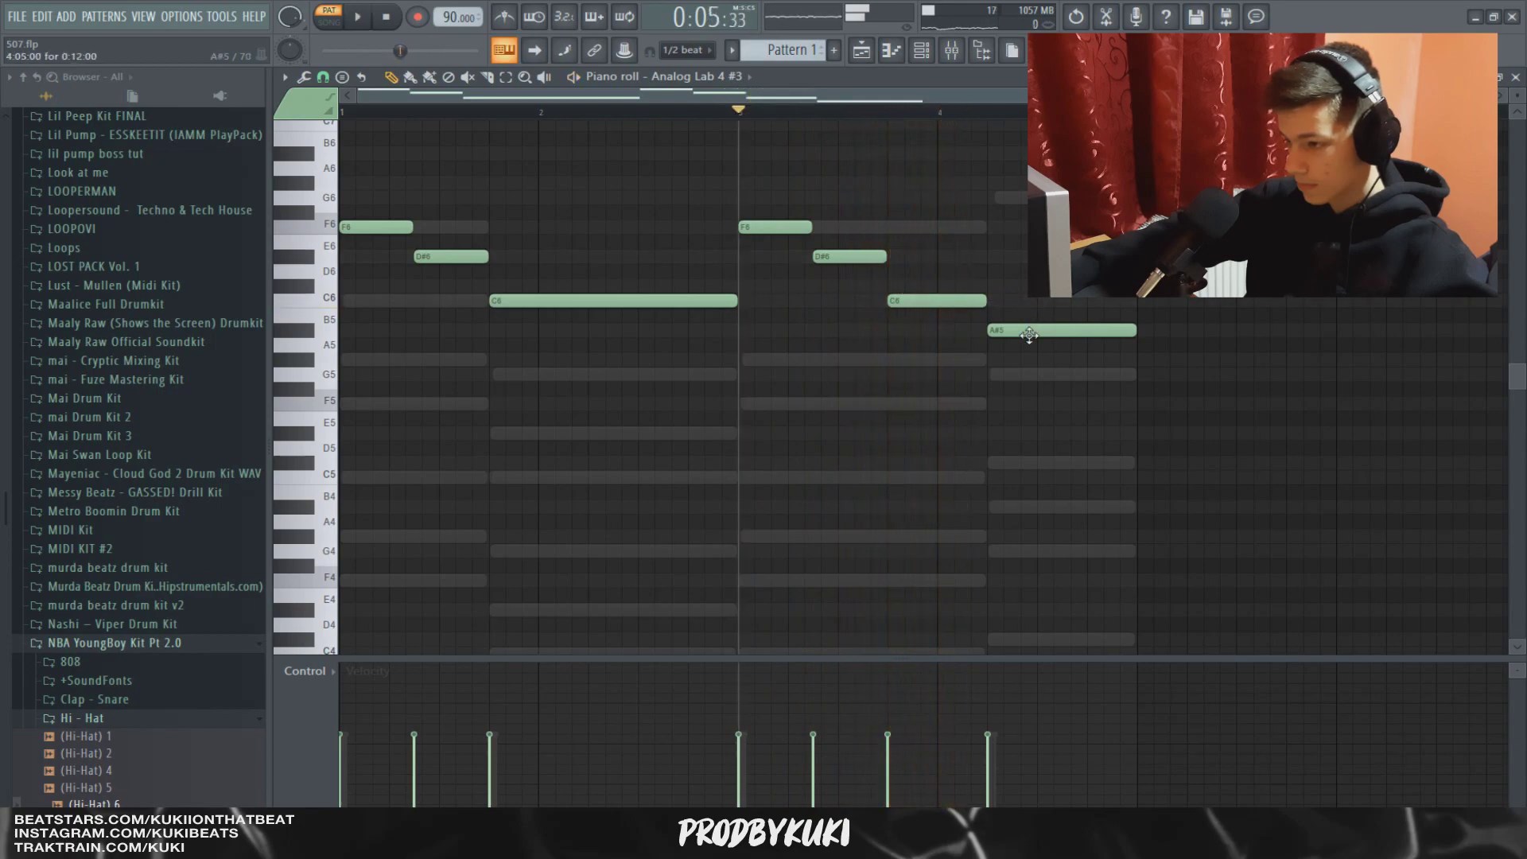
left_click_drag(1026, 331, 1008, 275)
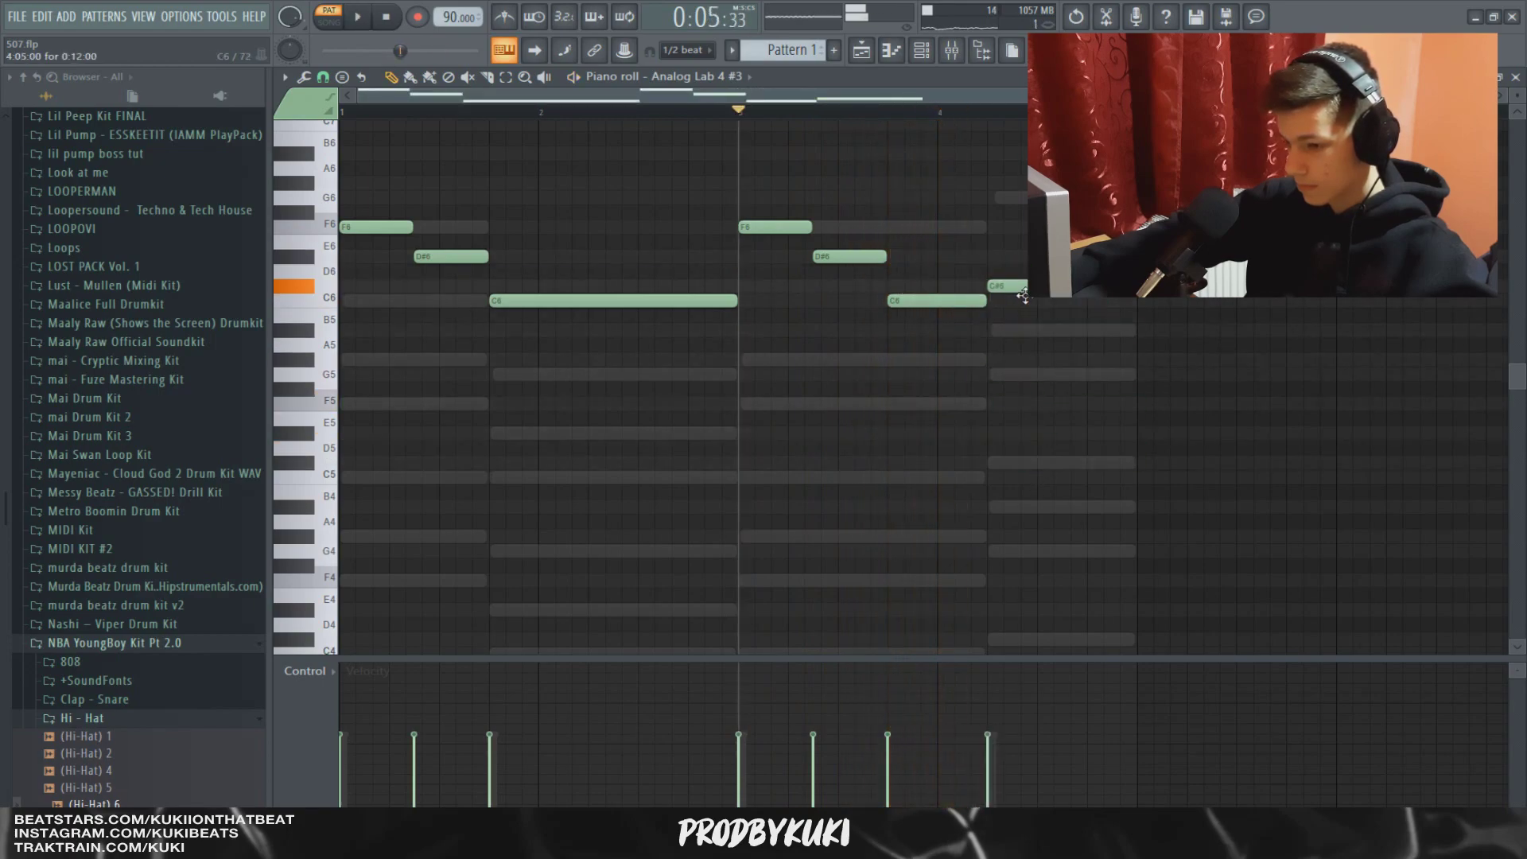
key("space")
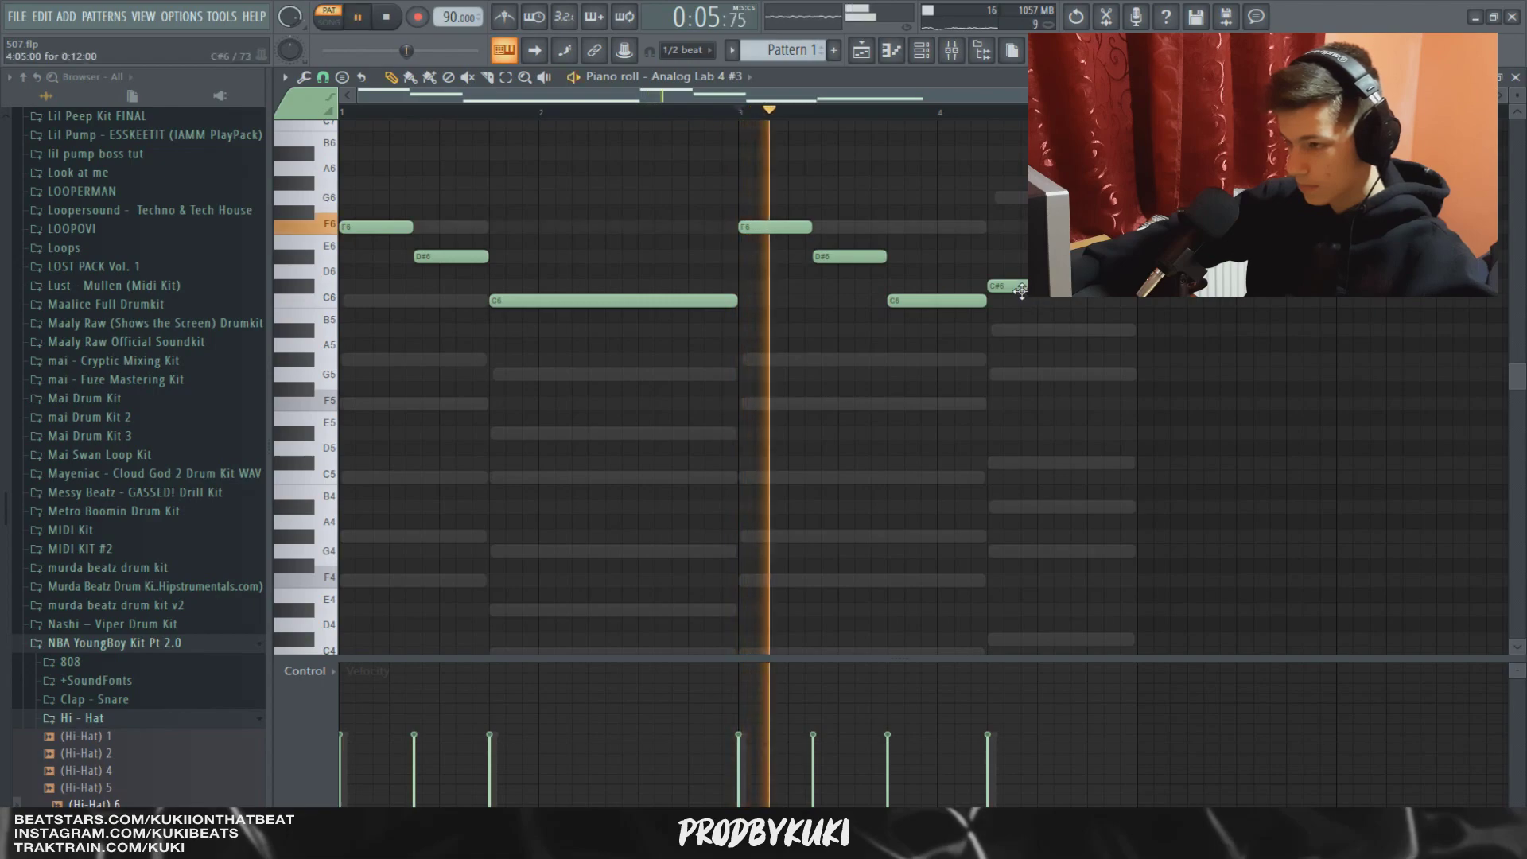
scroll(974, 96, "down", 3)
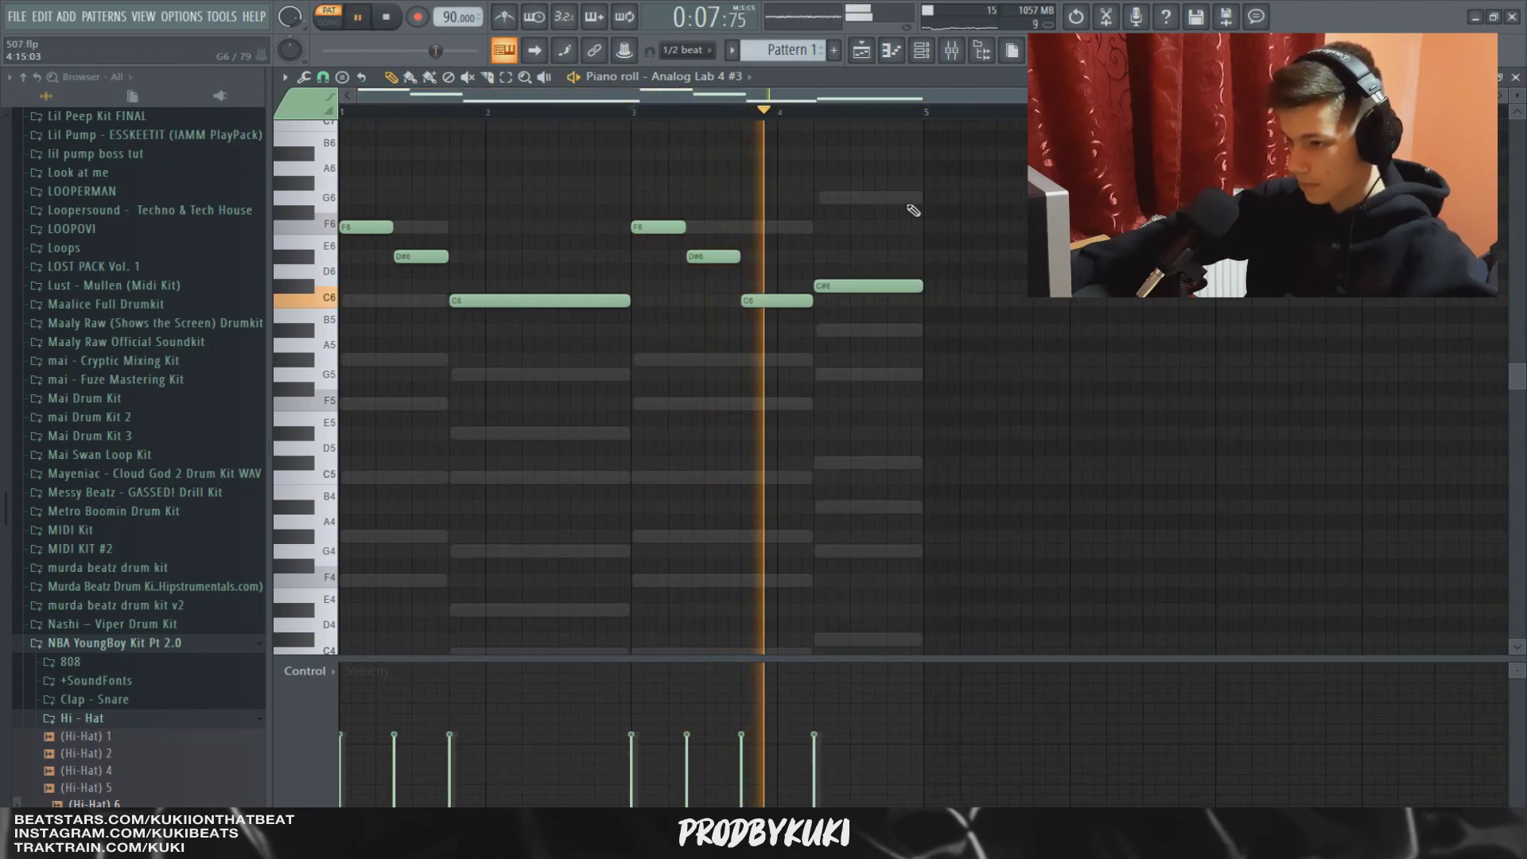
key("space")
Route Analog Lab 4 #3 to mixer track 3 and load Fruity Parametric EQ 2 in its first effect slot.
left_click(920, 52)
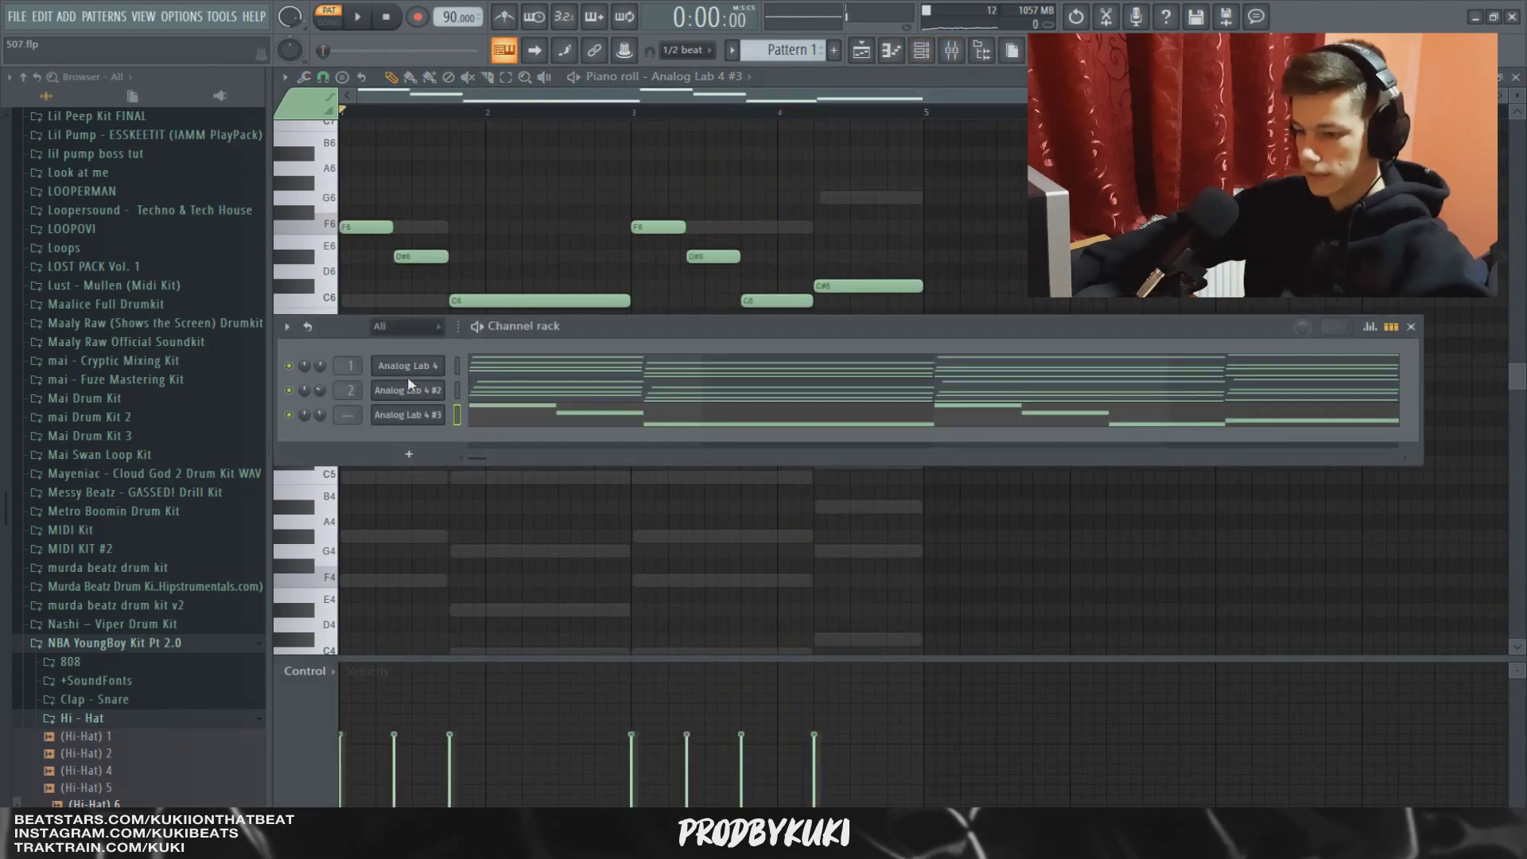
left_click(416, 415)
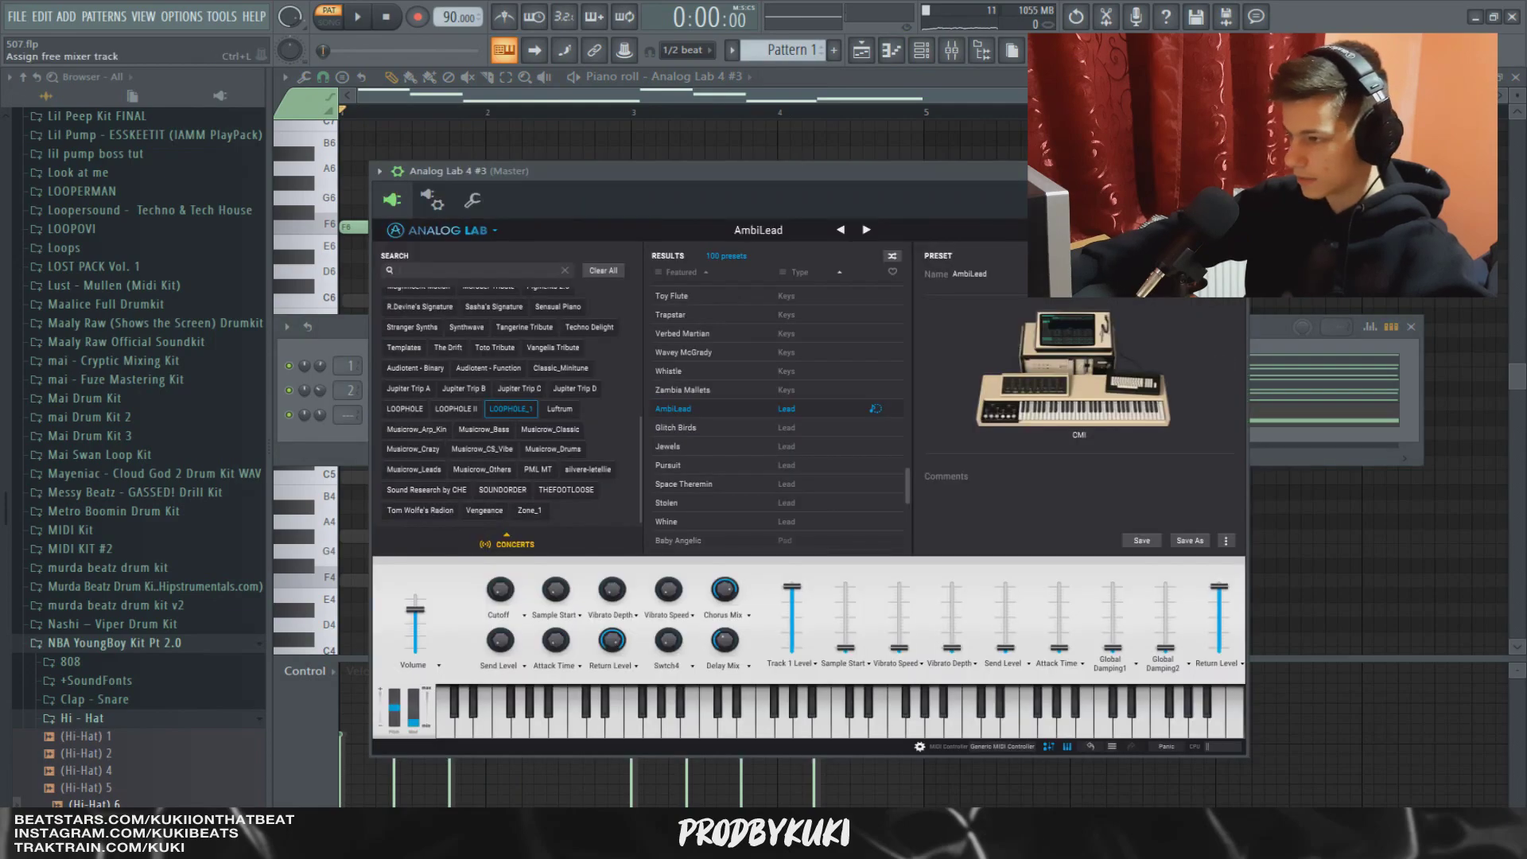
key("F9")
left_click(1504, 149)
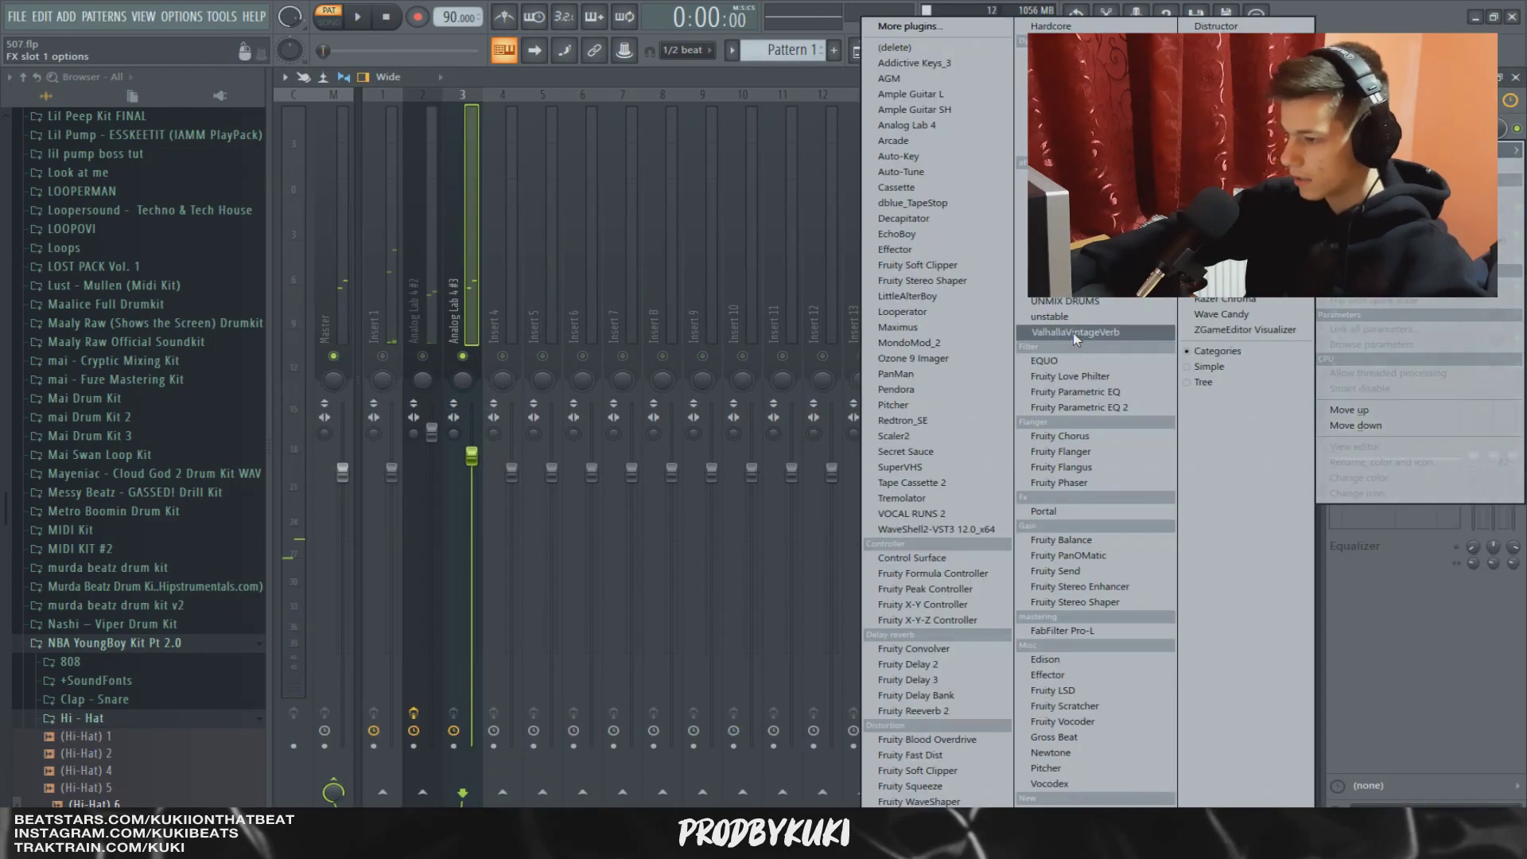
left_click(1075, 407)
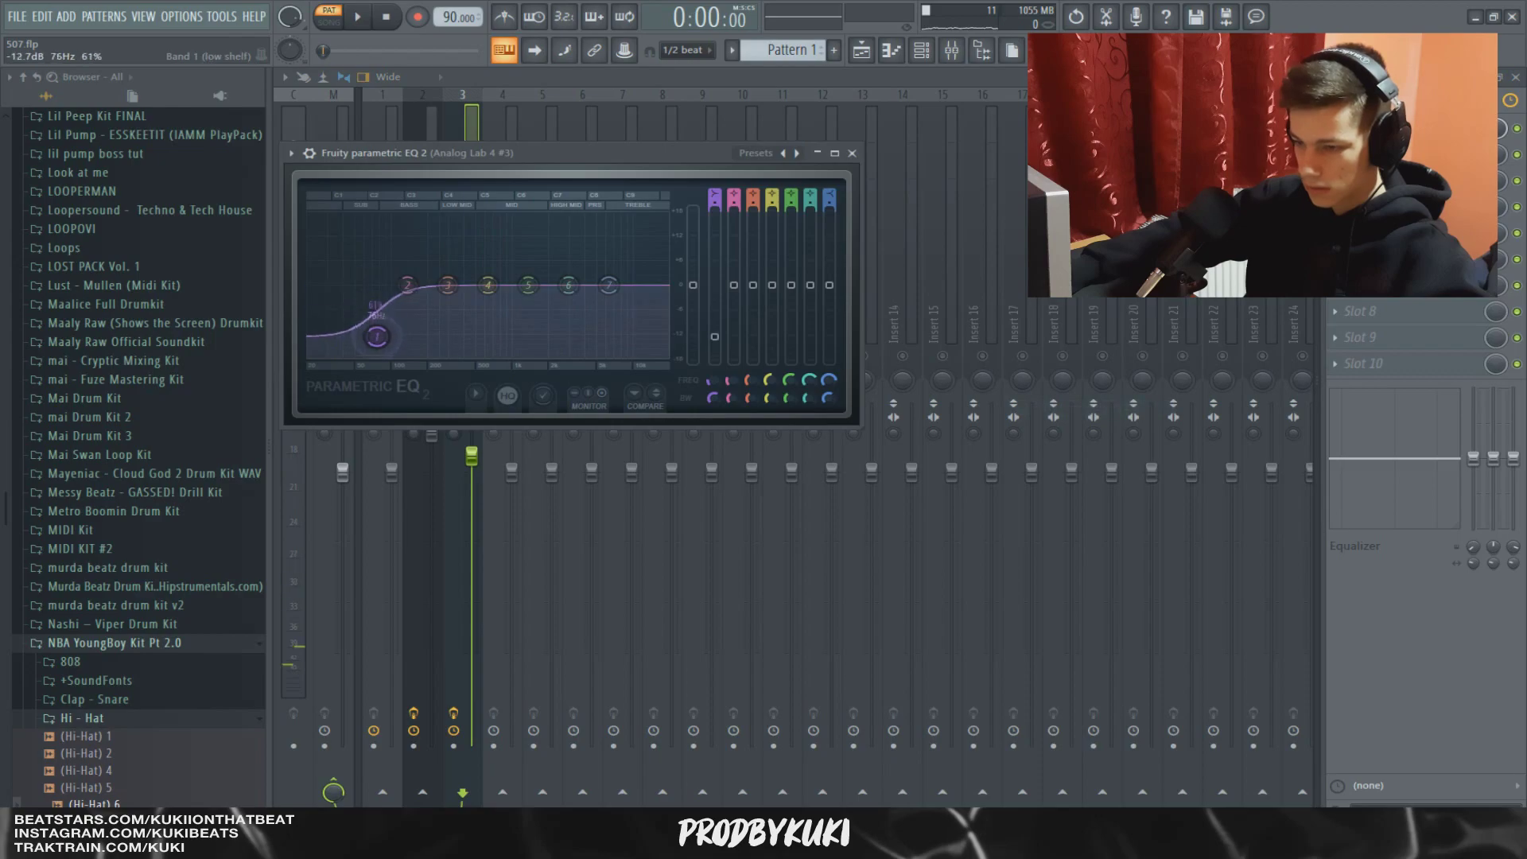
Cut the lead's lows with band 1, dip band 5 slightly and lower the band 7 high shelf to -7.0 dB at 14832 Hz.
left_click_drag(377, 336, 366, 355)
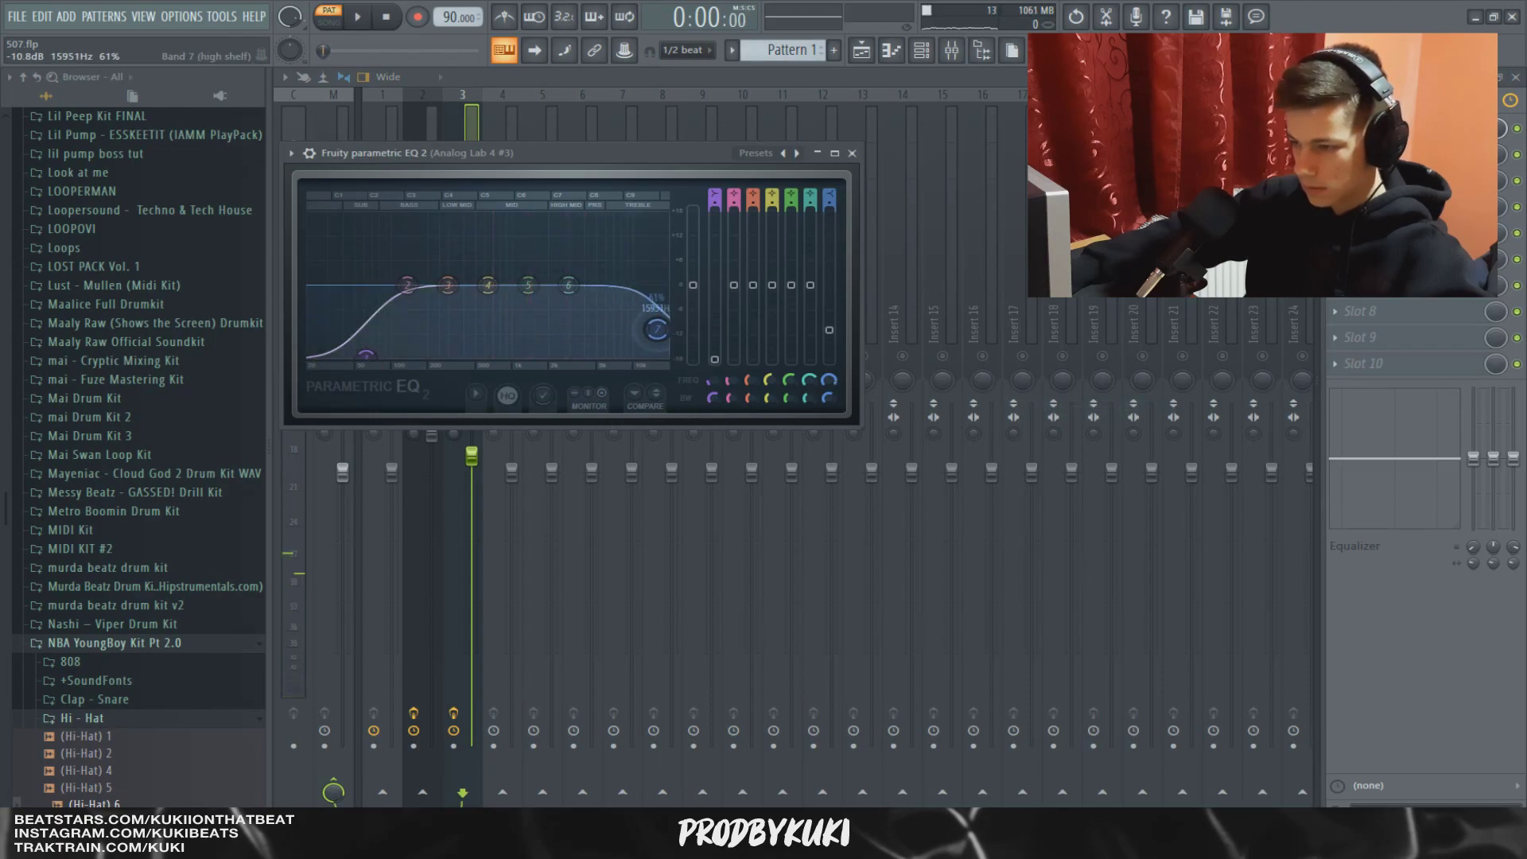
key("space")
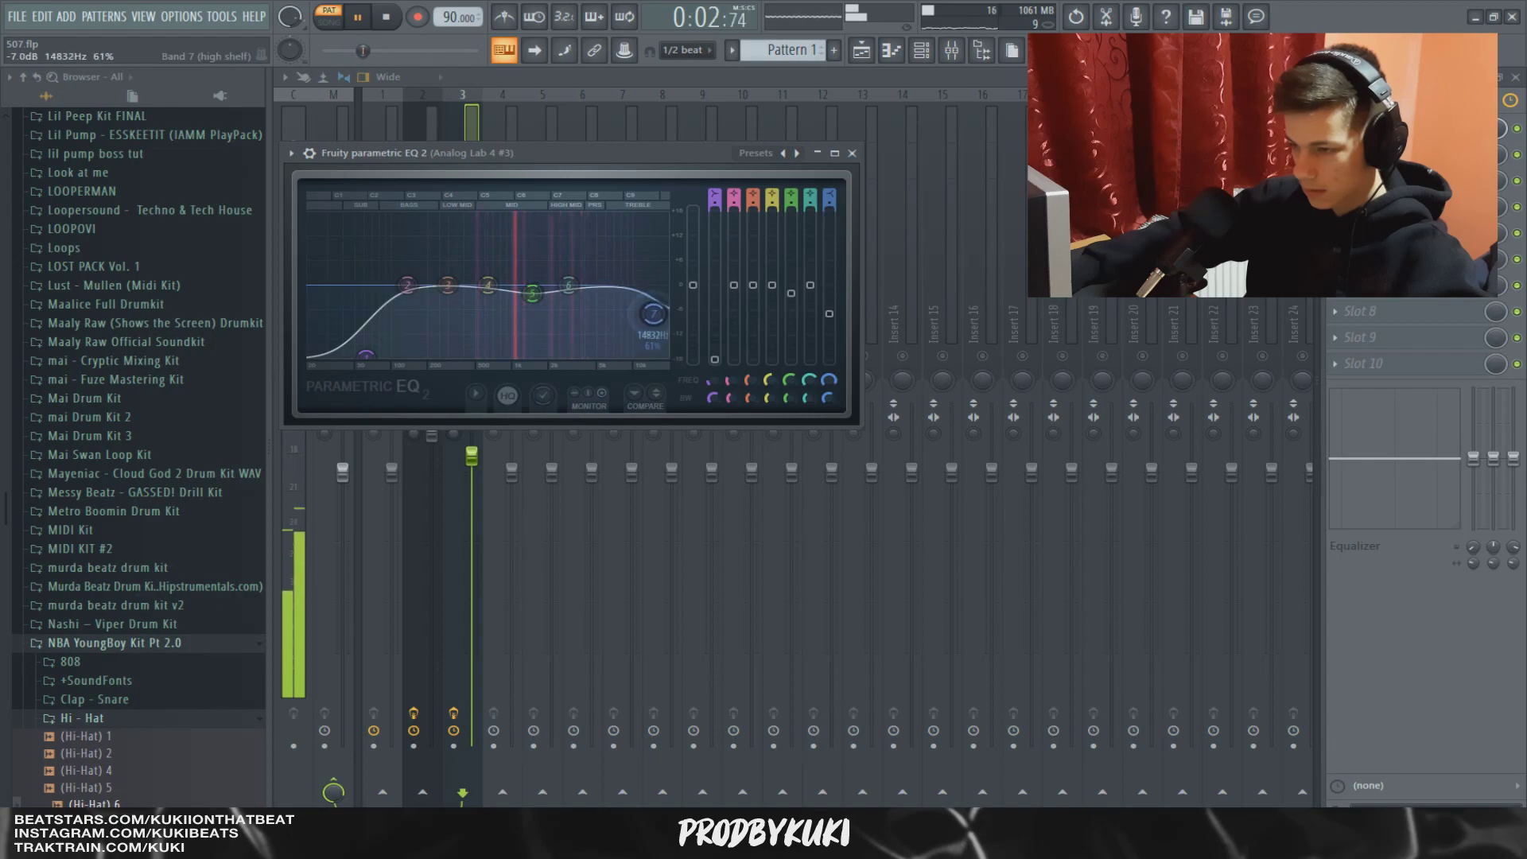
key("space")
left_click(852, 153)
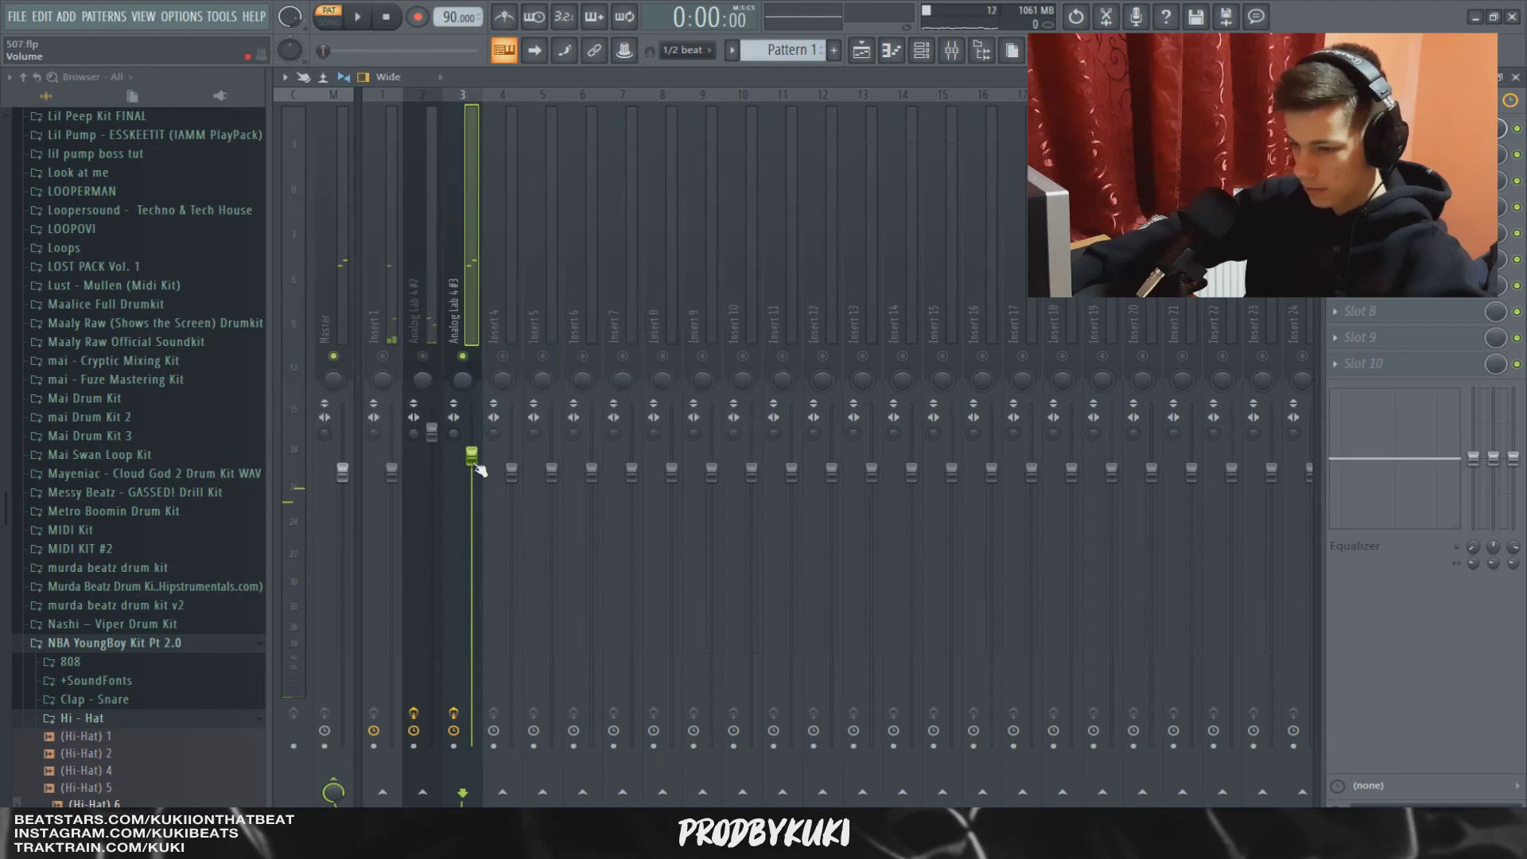
Load ValhallaVintageVerb in the second effect slot of the Analog Lab 4 #3 track and choose its Thin Plate preset.
left_click(1368, 180)
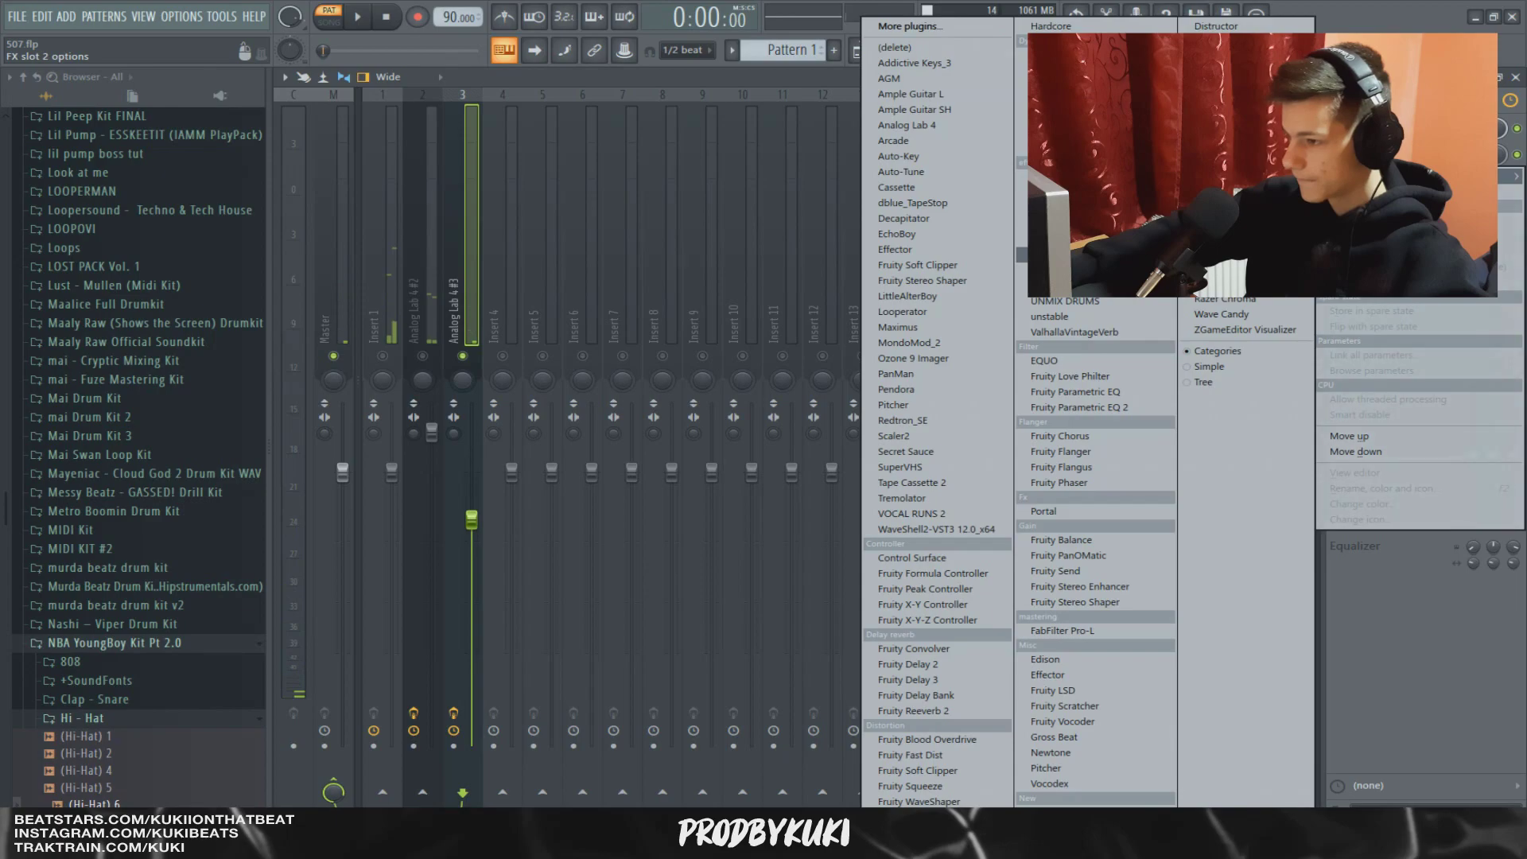
left_click(1098, 338)
left_click(1046, 477)
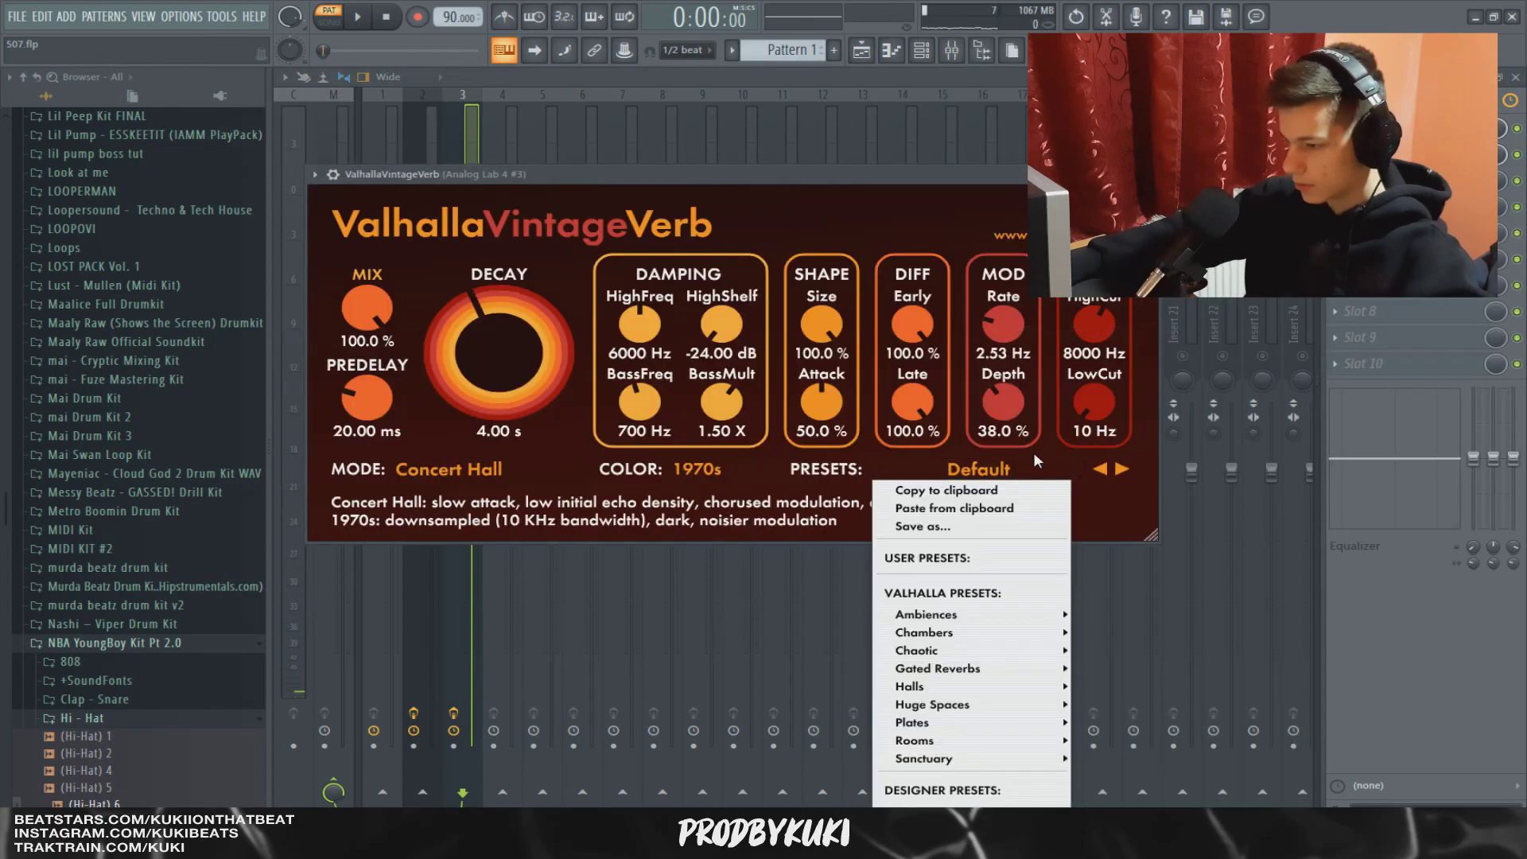
mouse_move(976, 730)
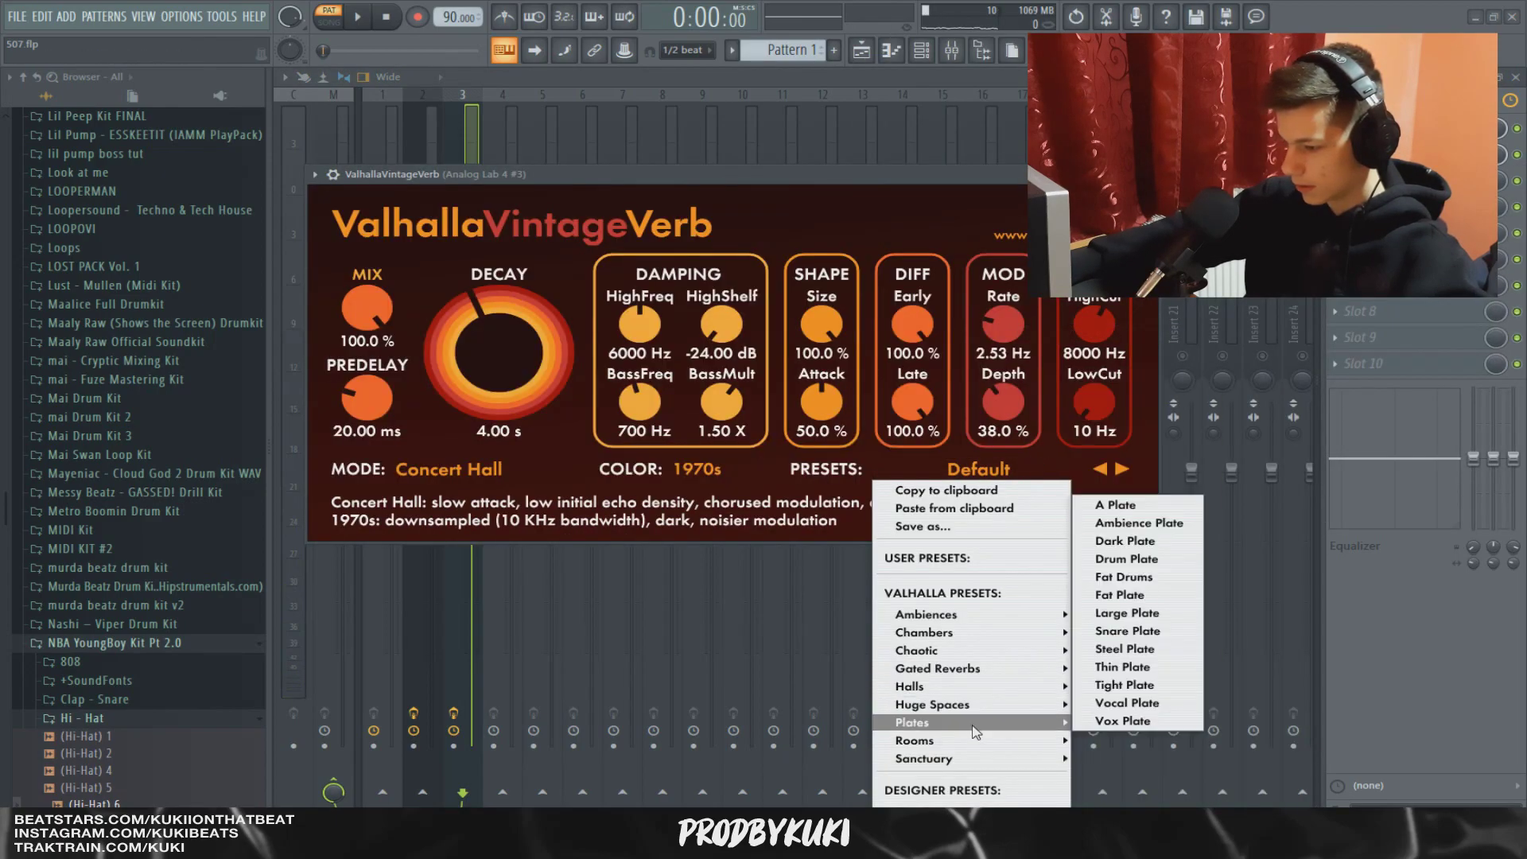
left_click(1127, 668)
Reduce the lead reverb's mix to below 43% while the pattern plays, and close the reverb window.
key("space")
scroll(378, 314, "down", 8)
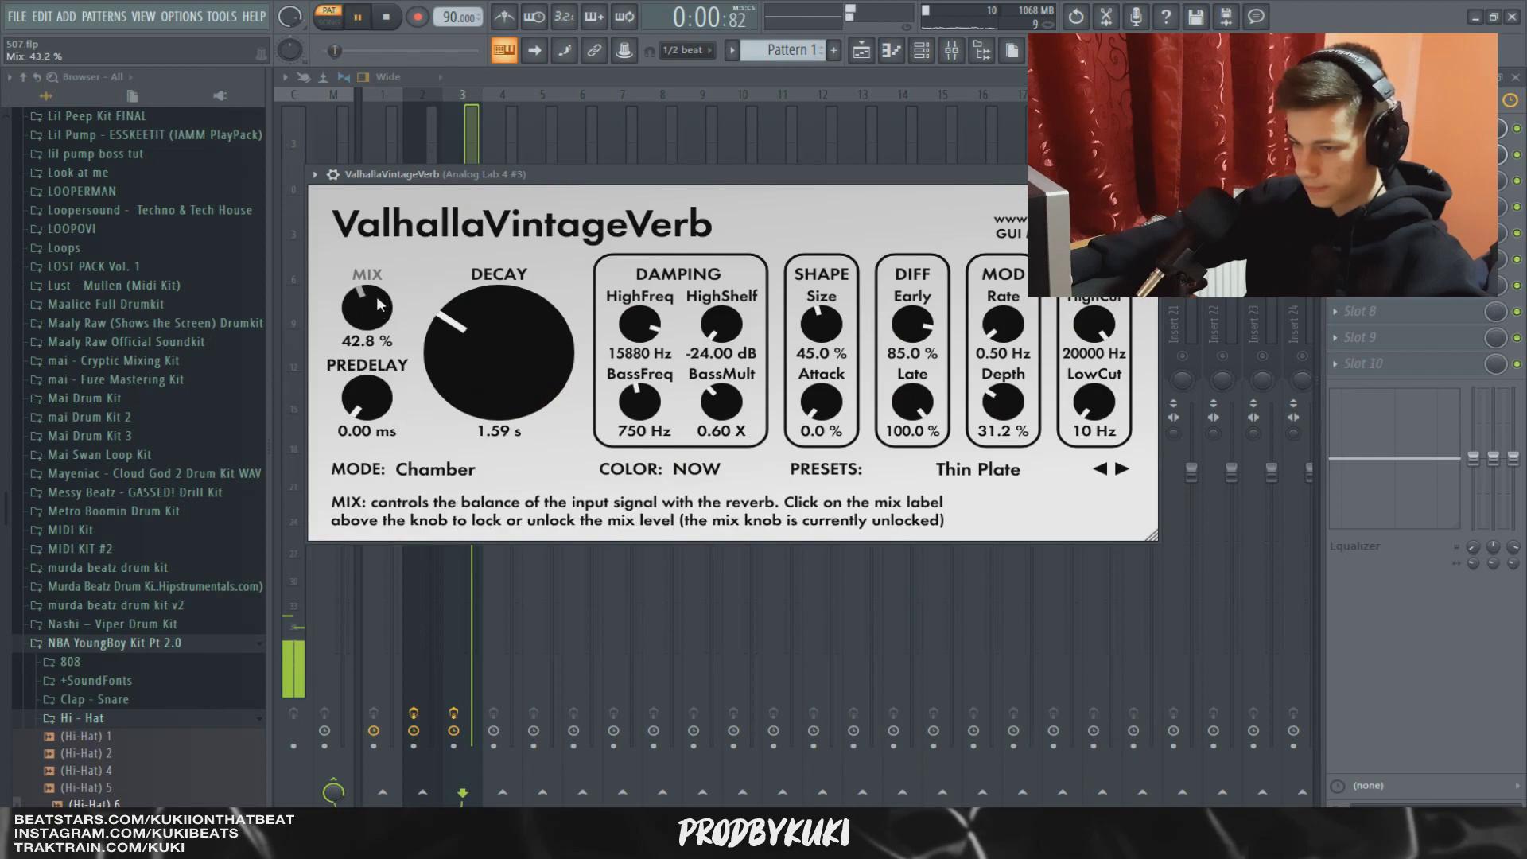
scroll(378, 305, "down", 1)
key("Escape")
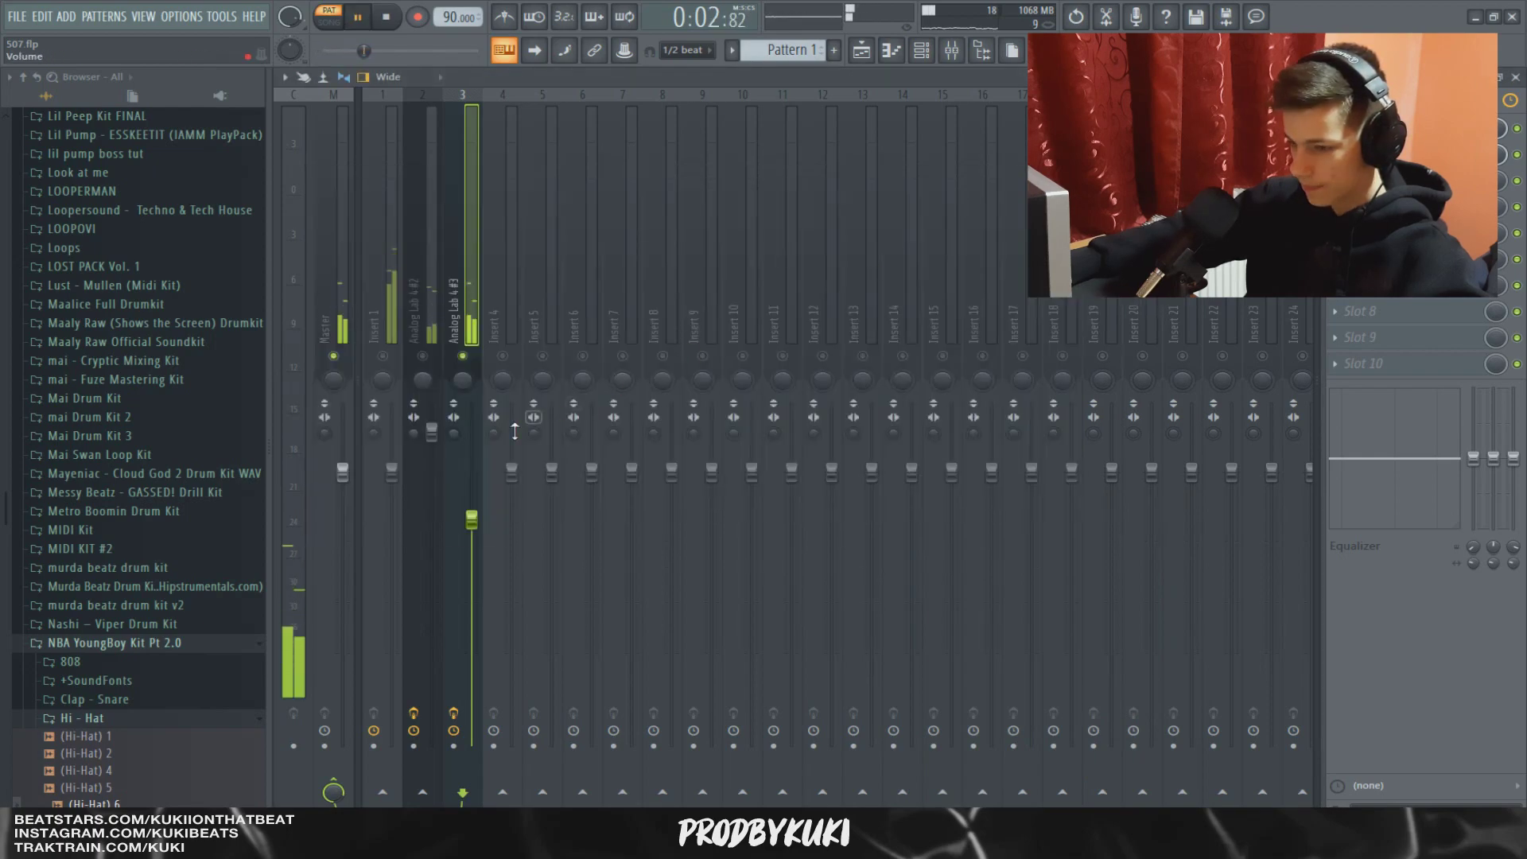
Load Secret Sauce in the first effect slot of Insert 1 and open its preset manager.
left_click(375, 390)
key("space")
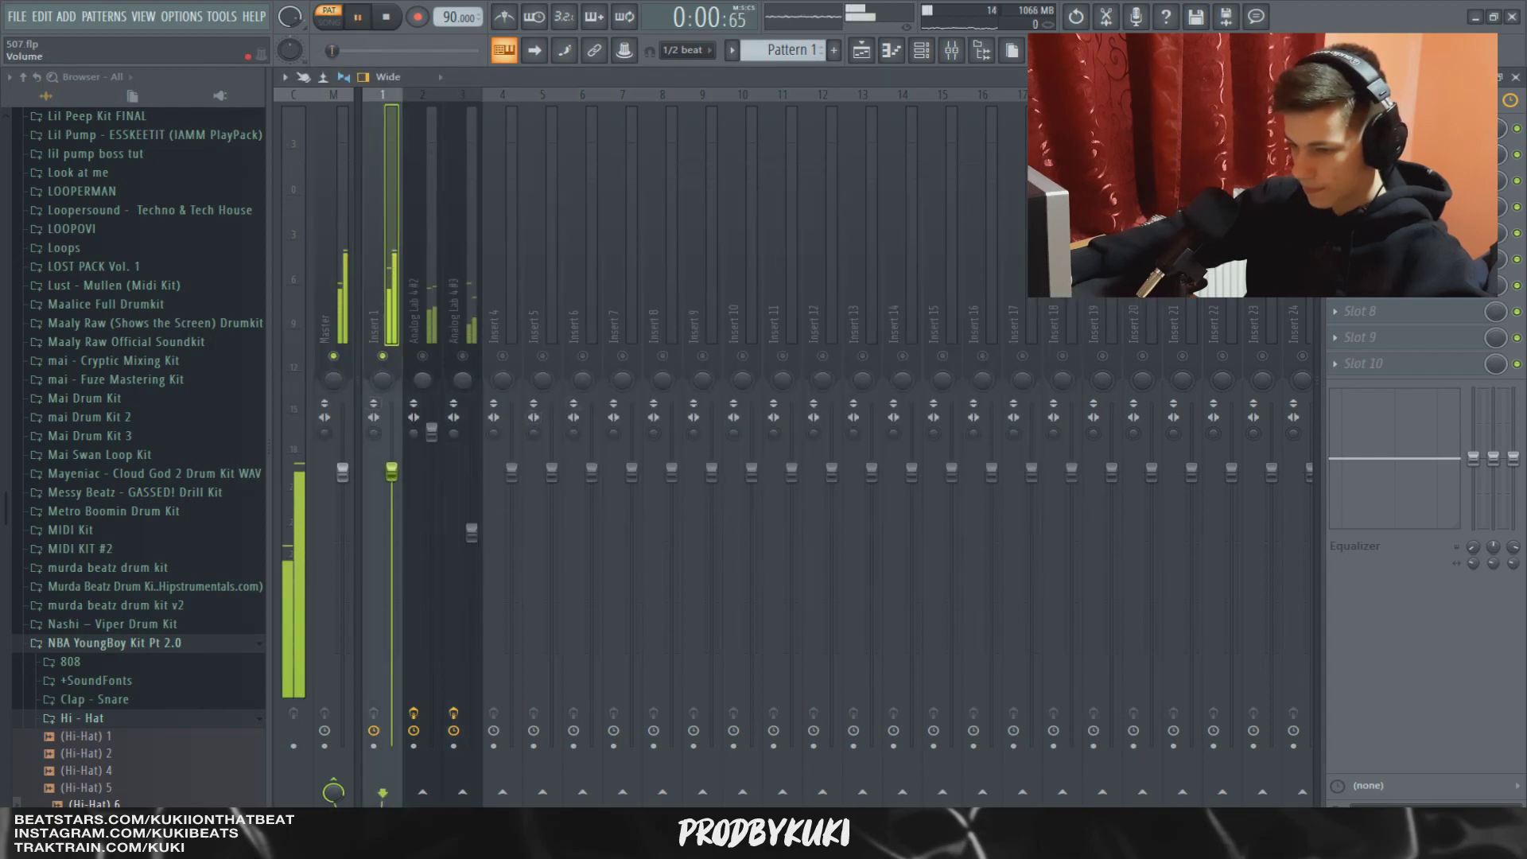
left_click(1336, 128)
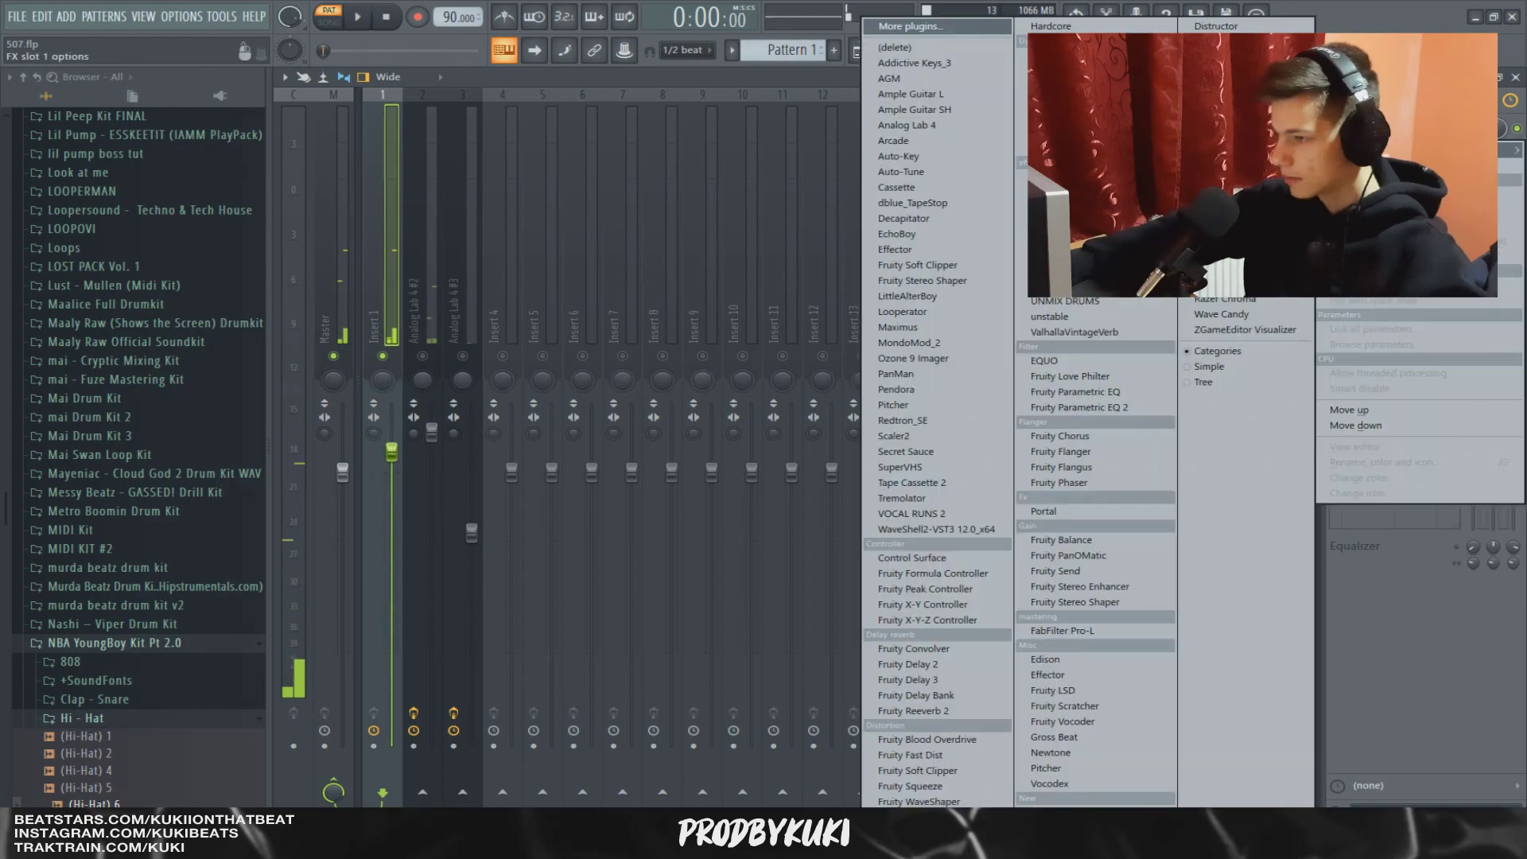
left_click(945, 451)
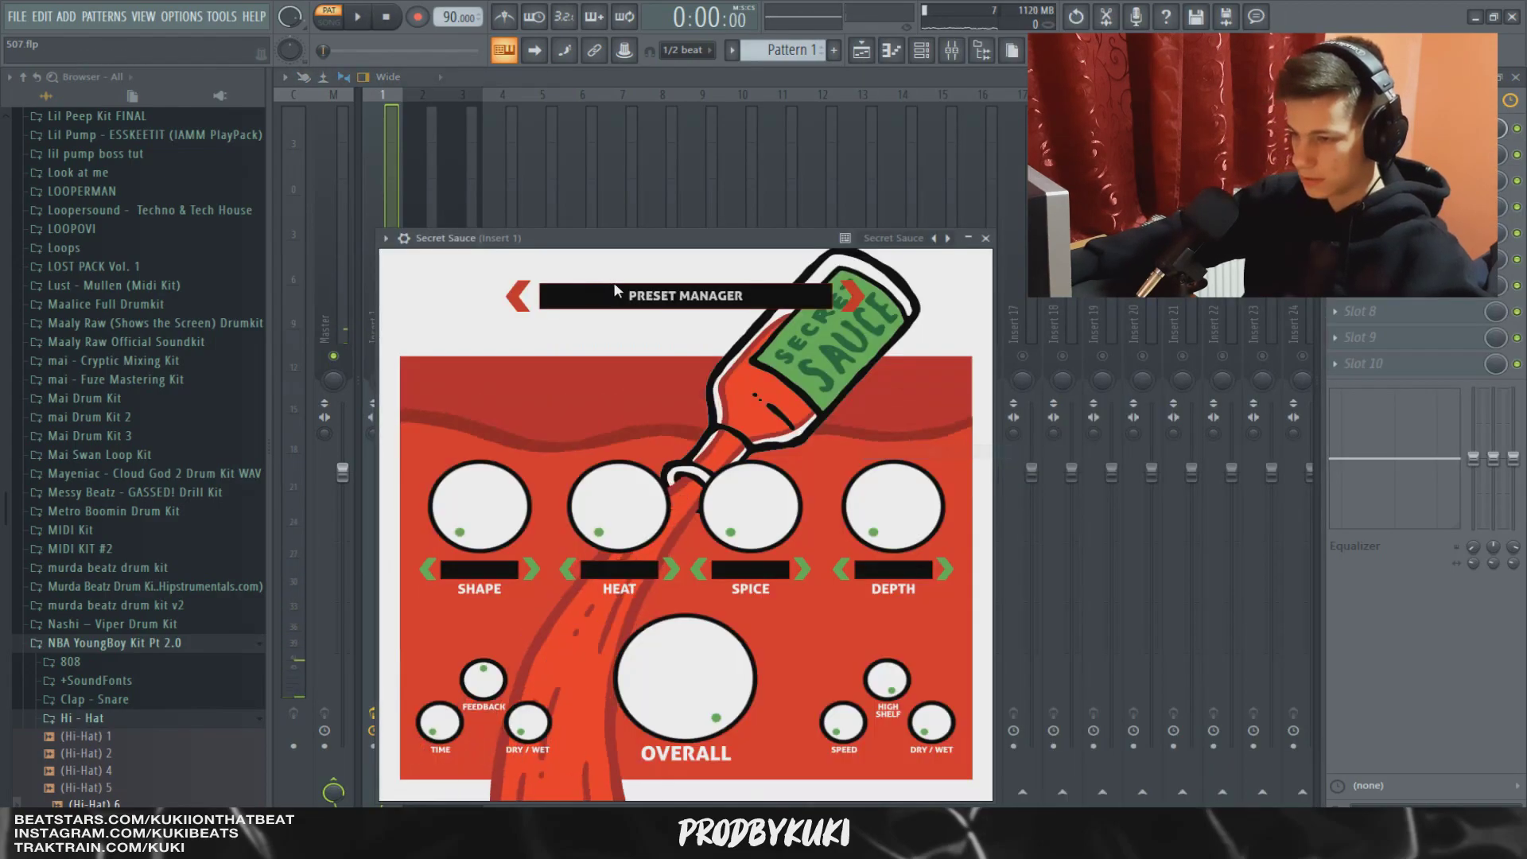
left_click(668, 290)
Add an Omnisphere_4 channel and load the Growler Moog Bass patch found with the search "growler".
left_click(921, 49)
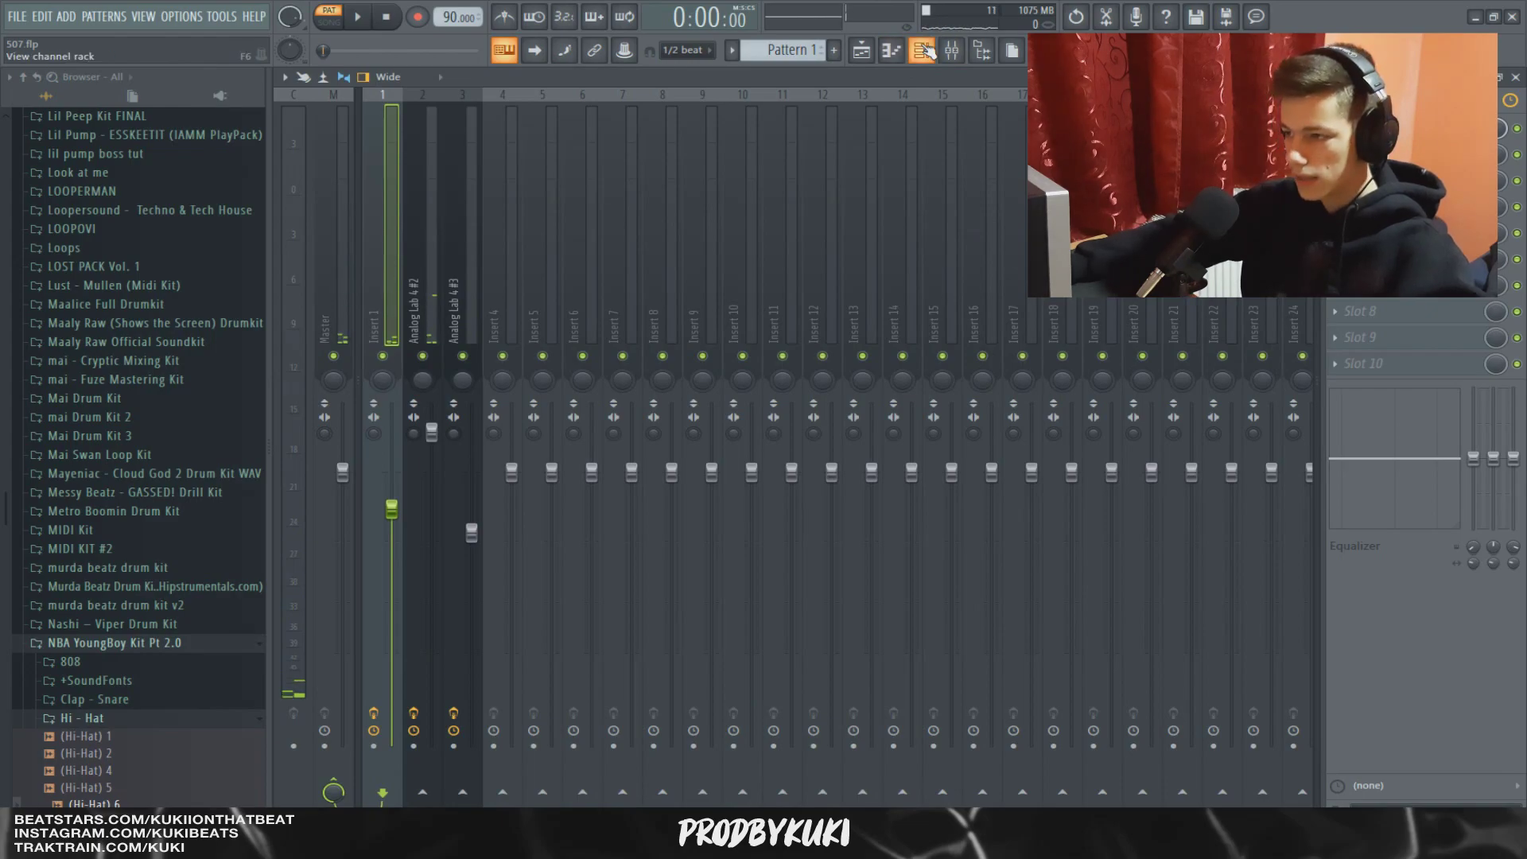
left_click(922, 49)
left_click(410, 447)
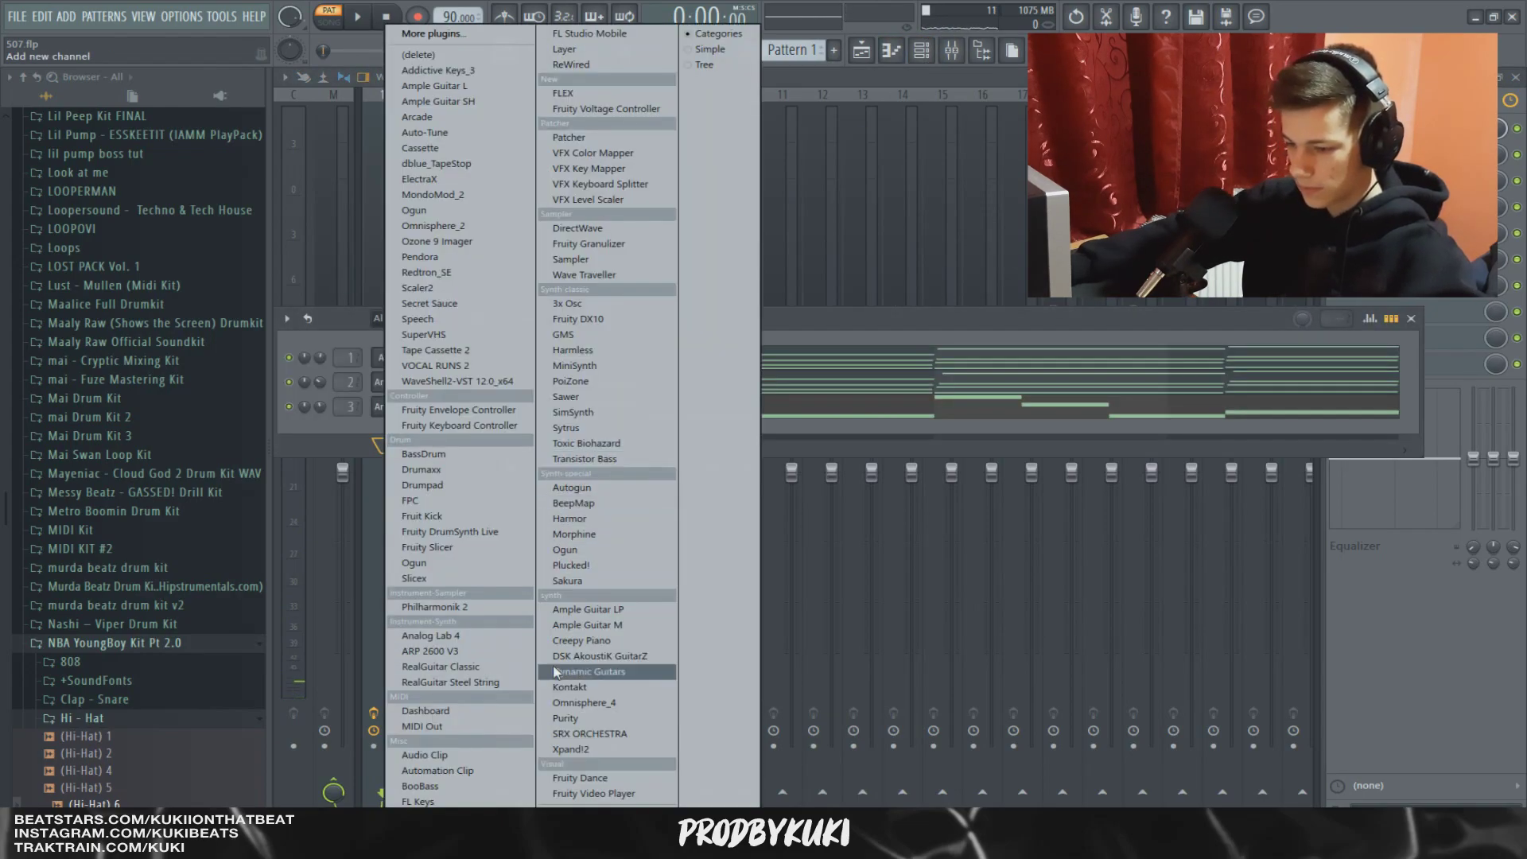
left_click(582, 702)
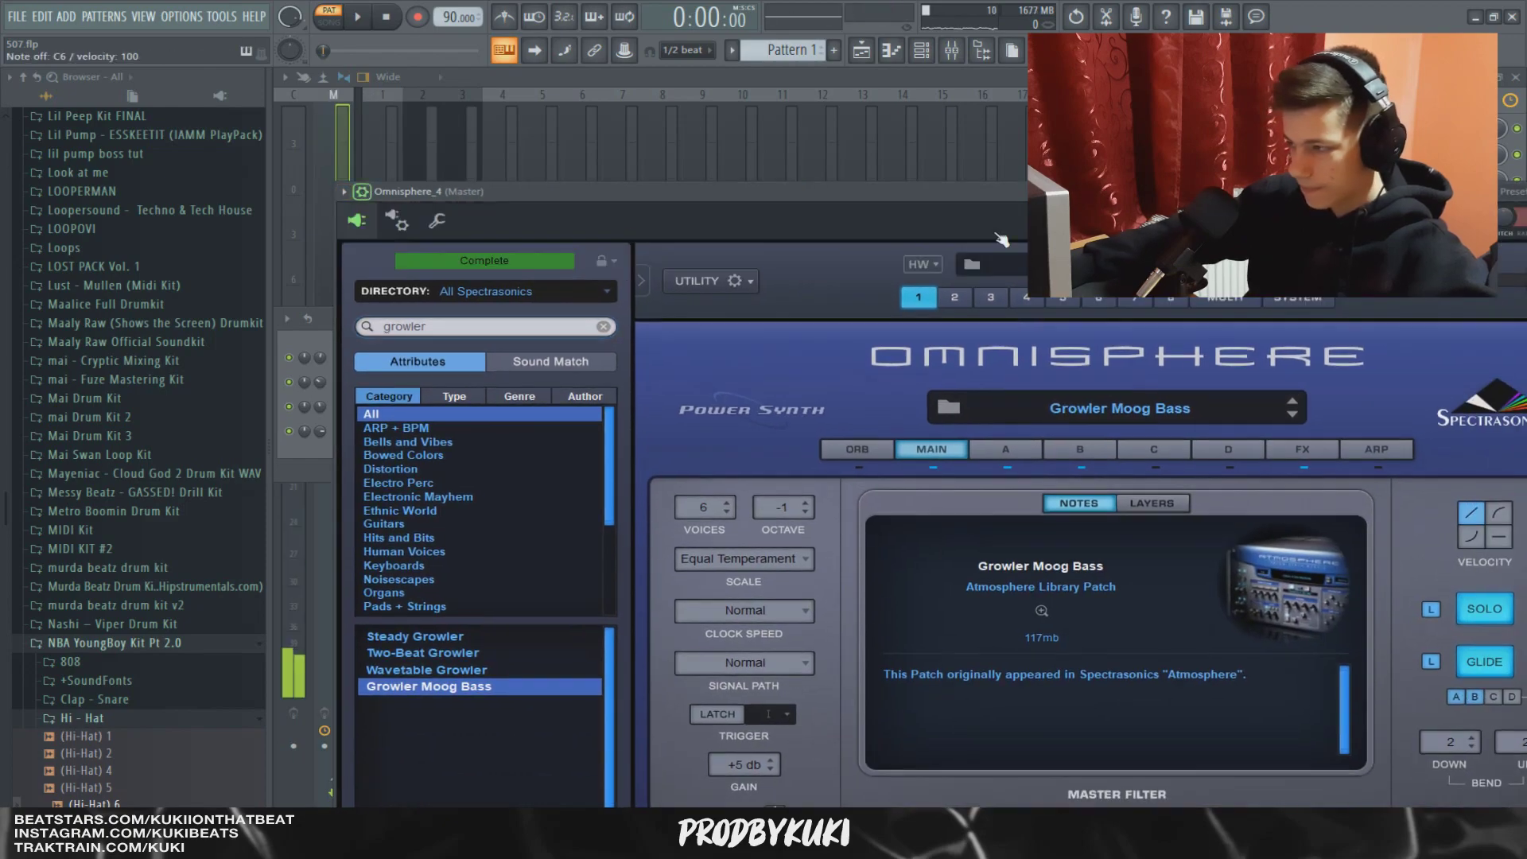
Write an Omnisphere_4 bass line of F4, C4, F4 and G4 notes matching the four chords' lengths, and play it back.
left_click(892, 50)
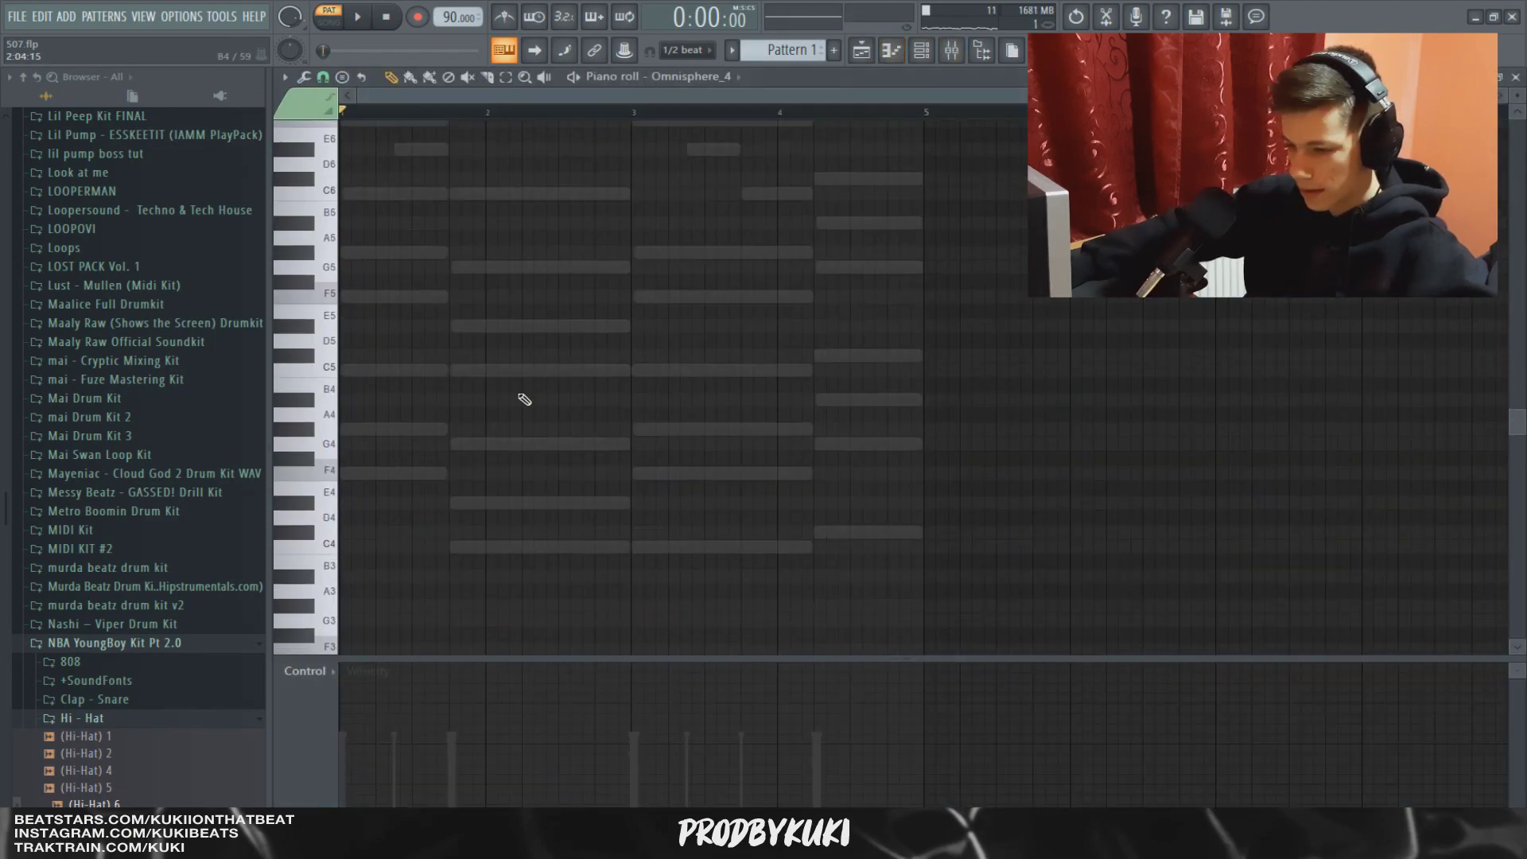
left_click(350, 359)
key("ctrl+v")
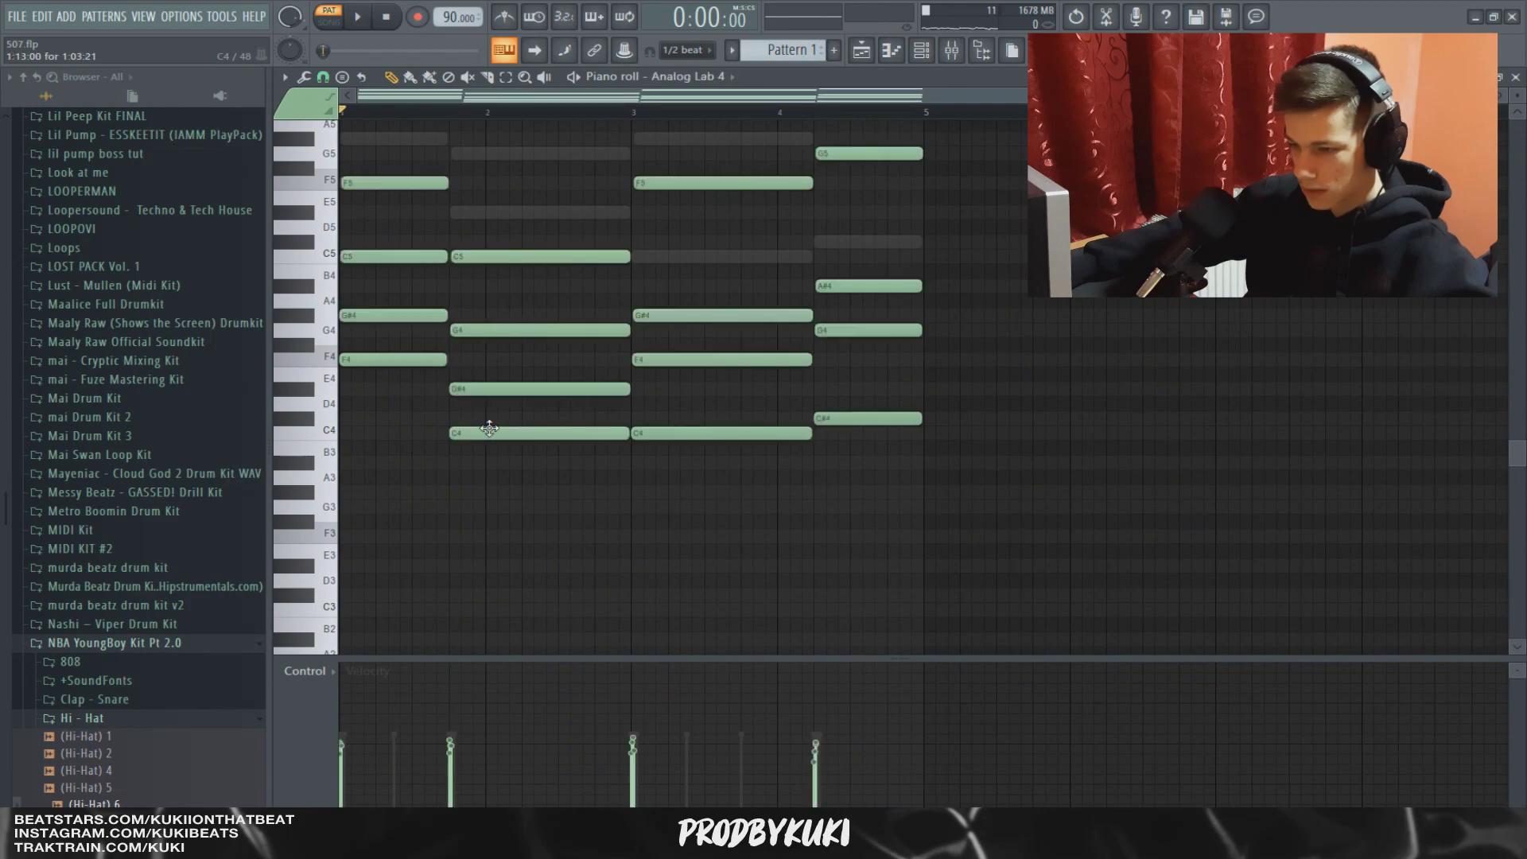
scroll(620, 368, "up", 3)
key("space")
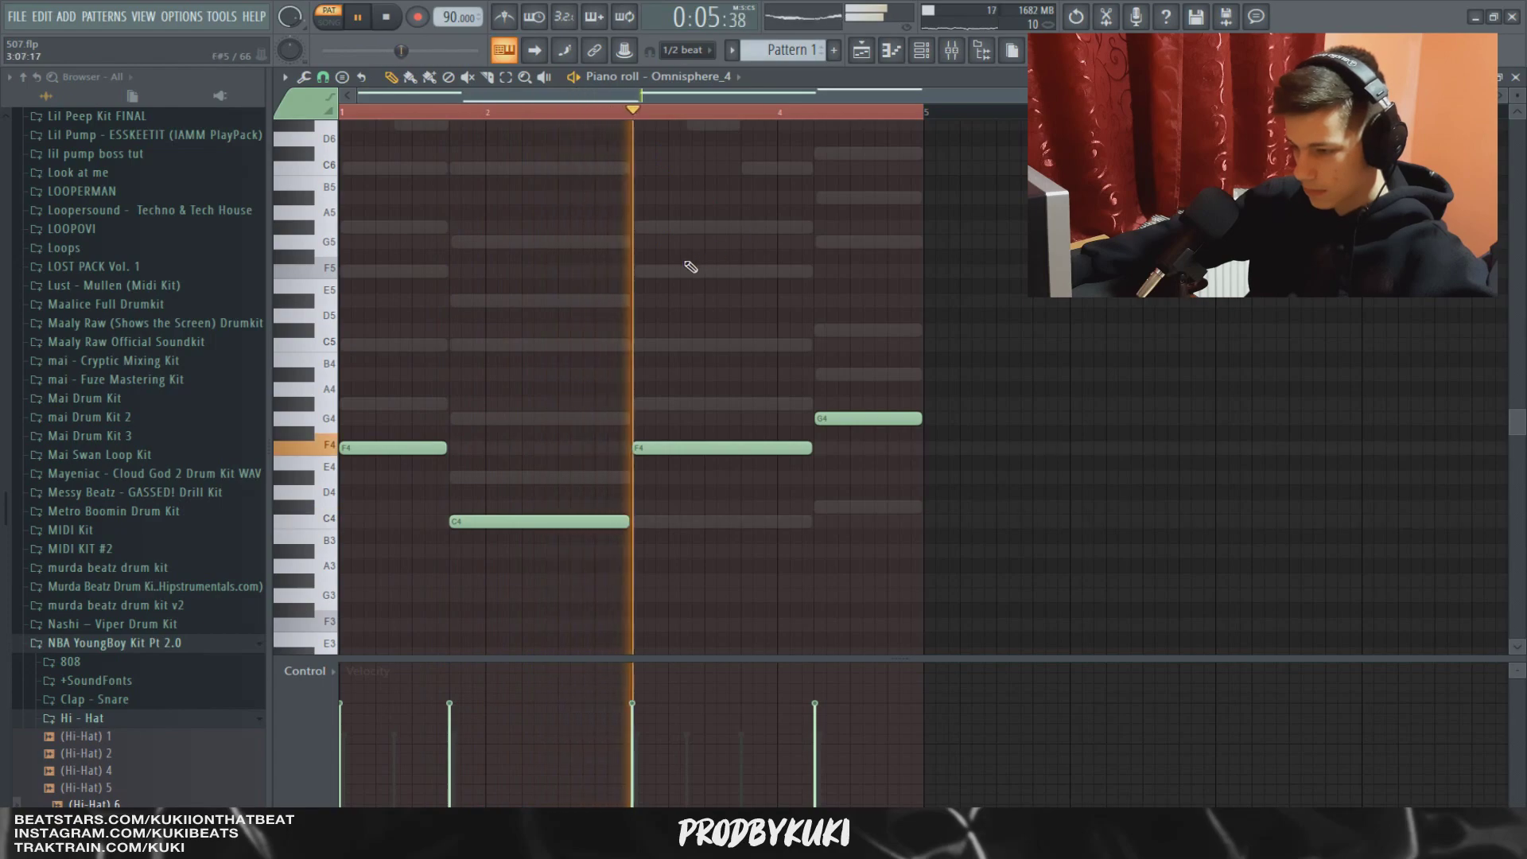
key("space")
scroll(573, 385, "down", 2)
Route the Omnisphere_4 channel to mixer track 4.
left_click(923, 50)
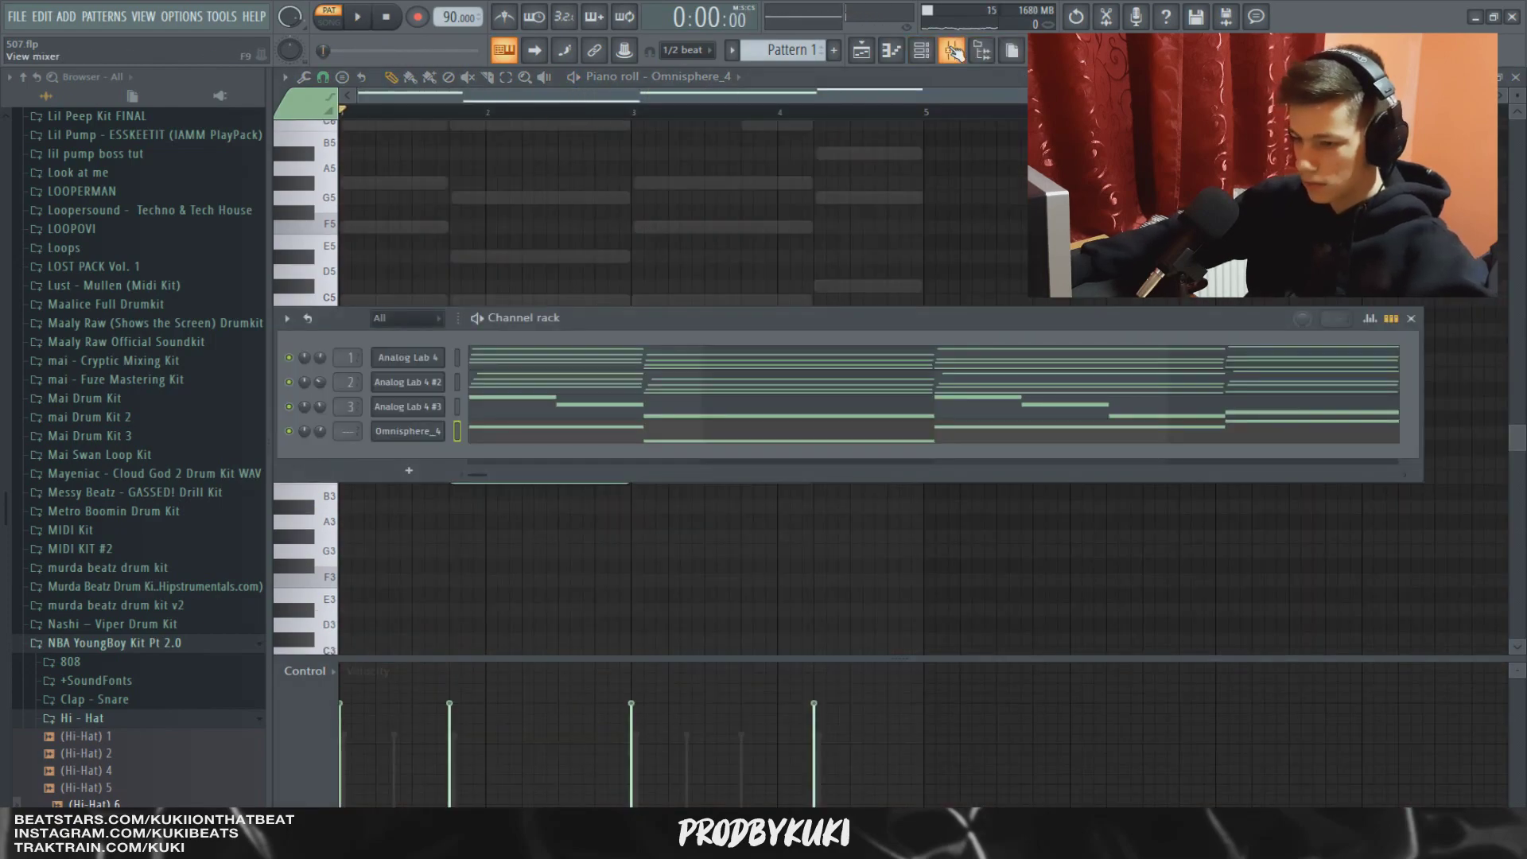
left_click(951, 49)
left_click(921, 49)
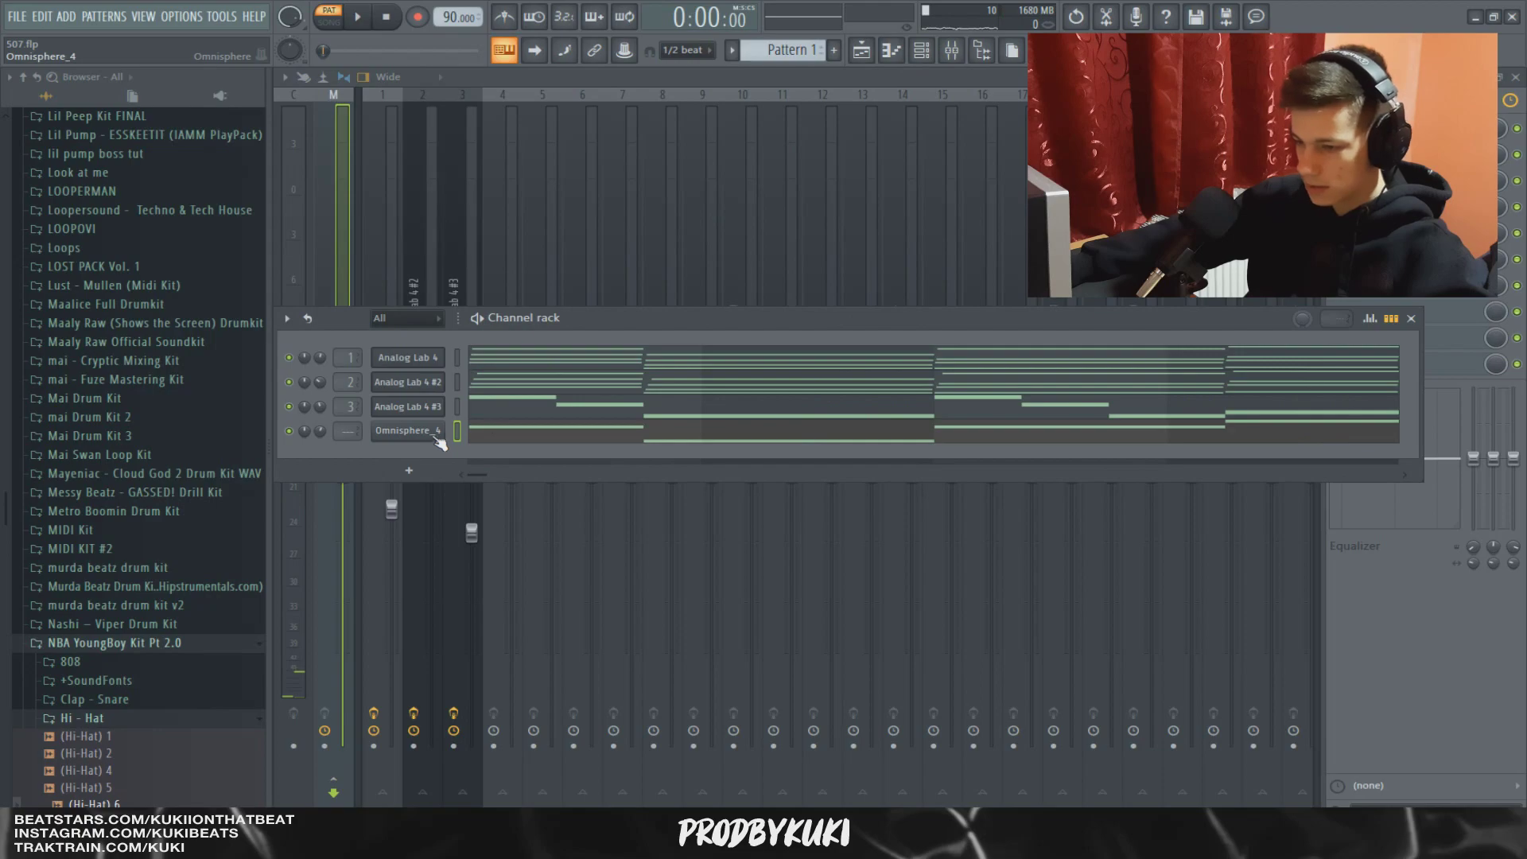
left_click(437, 440)
left_click_drag(833, 192, 731, 161)
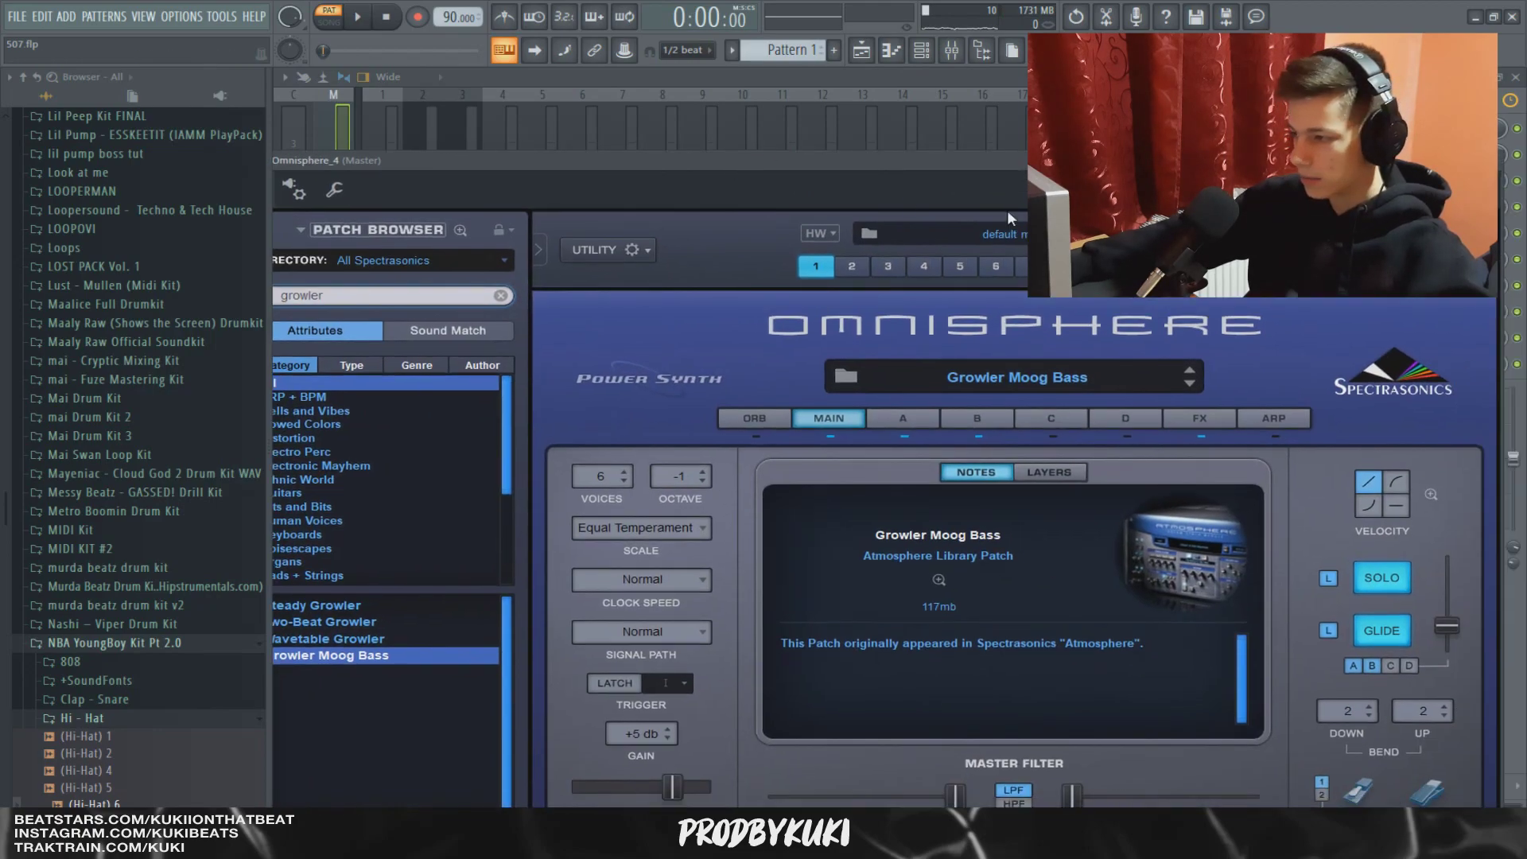
left_click(445, 128)
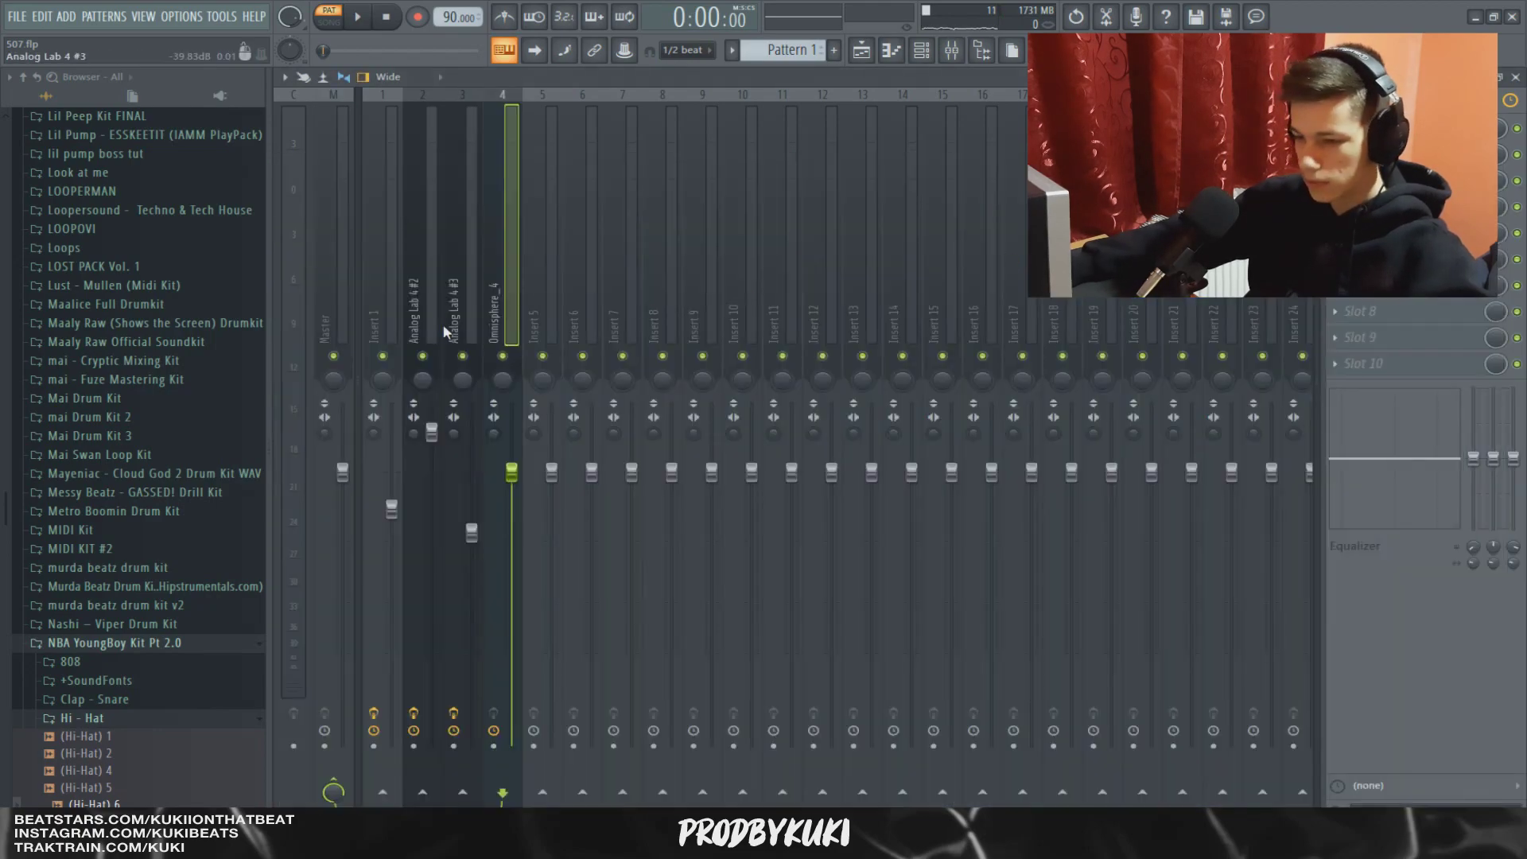
left_click(384, 332)
key("F9")
Mute Omnisphere_4 and open the BWB WAV 7 SNARES folder of BWB THE WAVE 7 in the BWB Kits samples.
scroll(239, 443, "down", 5)
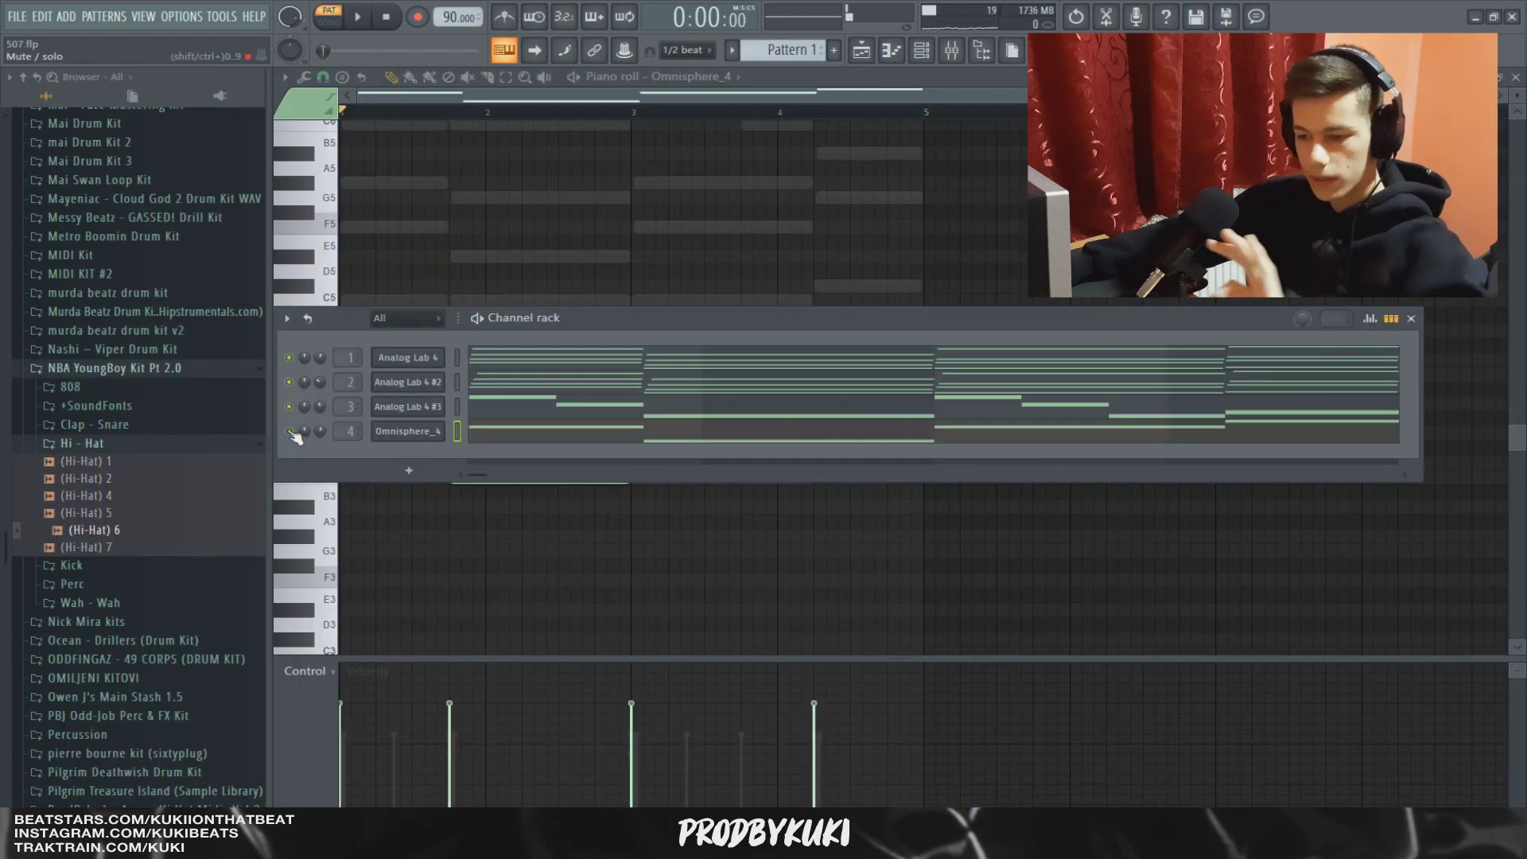
left_click(187, 368)
scroll(181, 382, "up", 20)
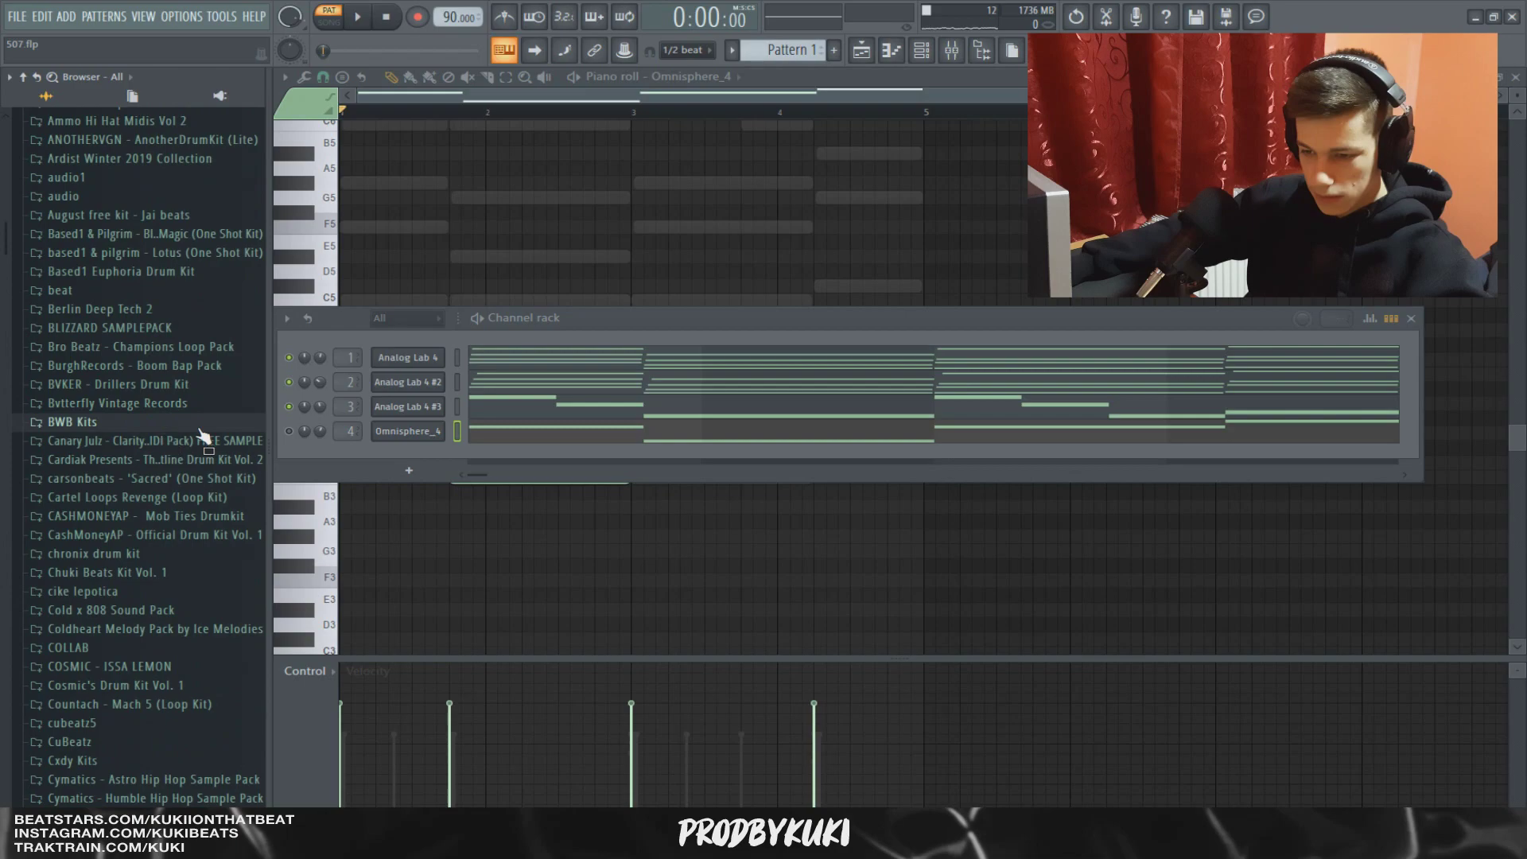
left_click(148, 423)
left_click(154, 460)
scroll(185, 476, "down", 5)
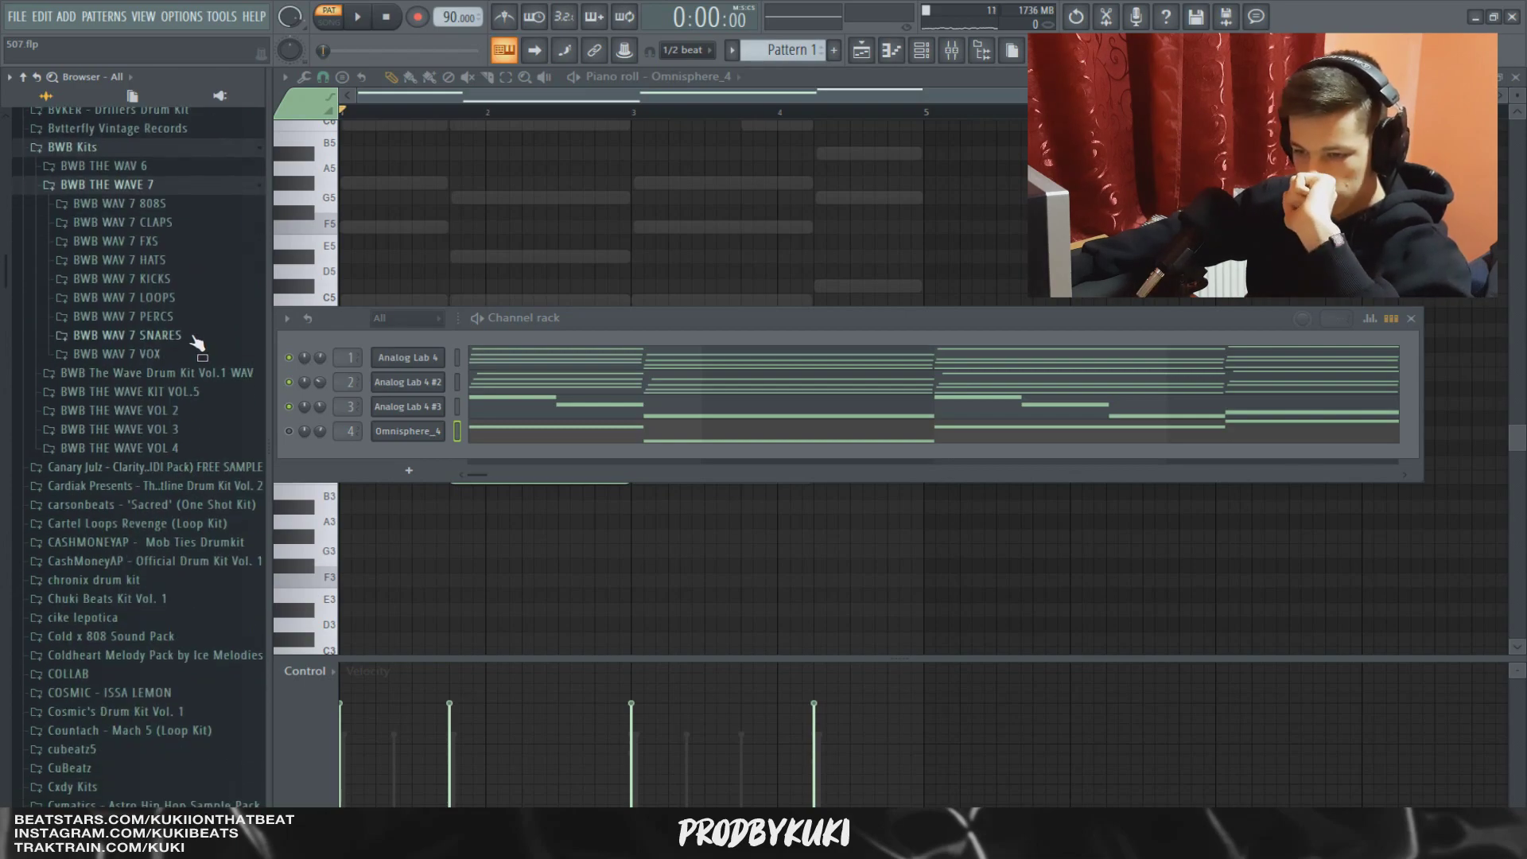
left_click(147, 337)
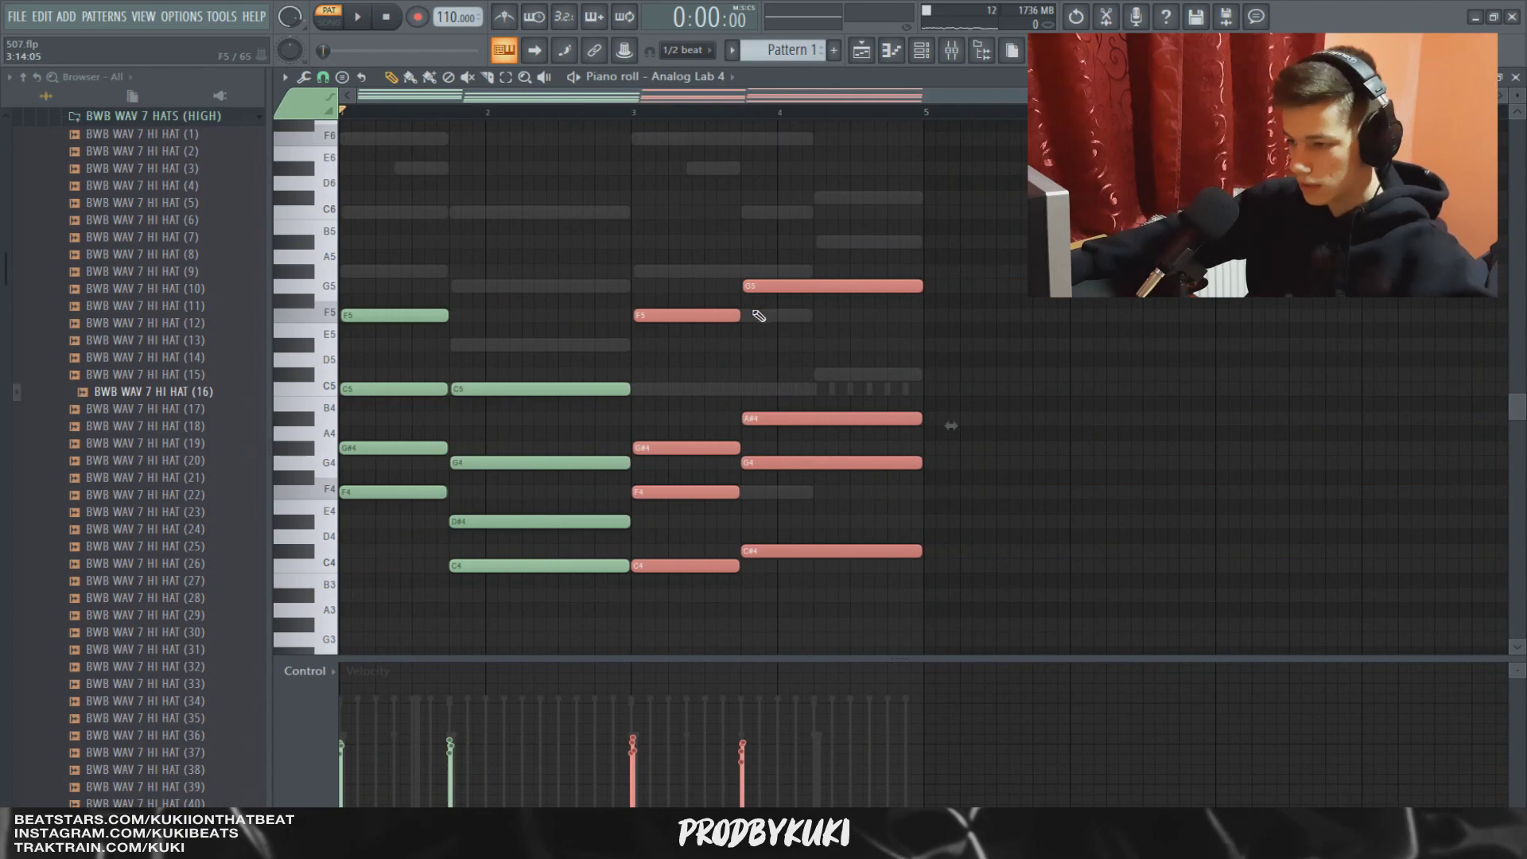
In Analog Lab 4 and Analog Lab 4 #2, end the third chord and start the fourth at step 13 of bar 3.
scroll(692, 272, "up", 5)
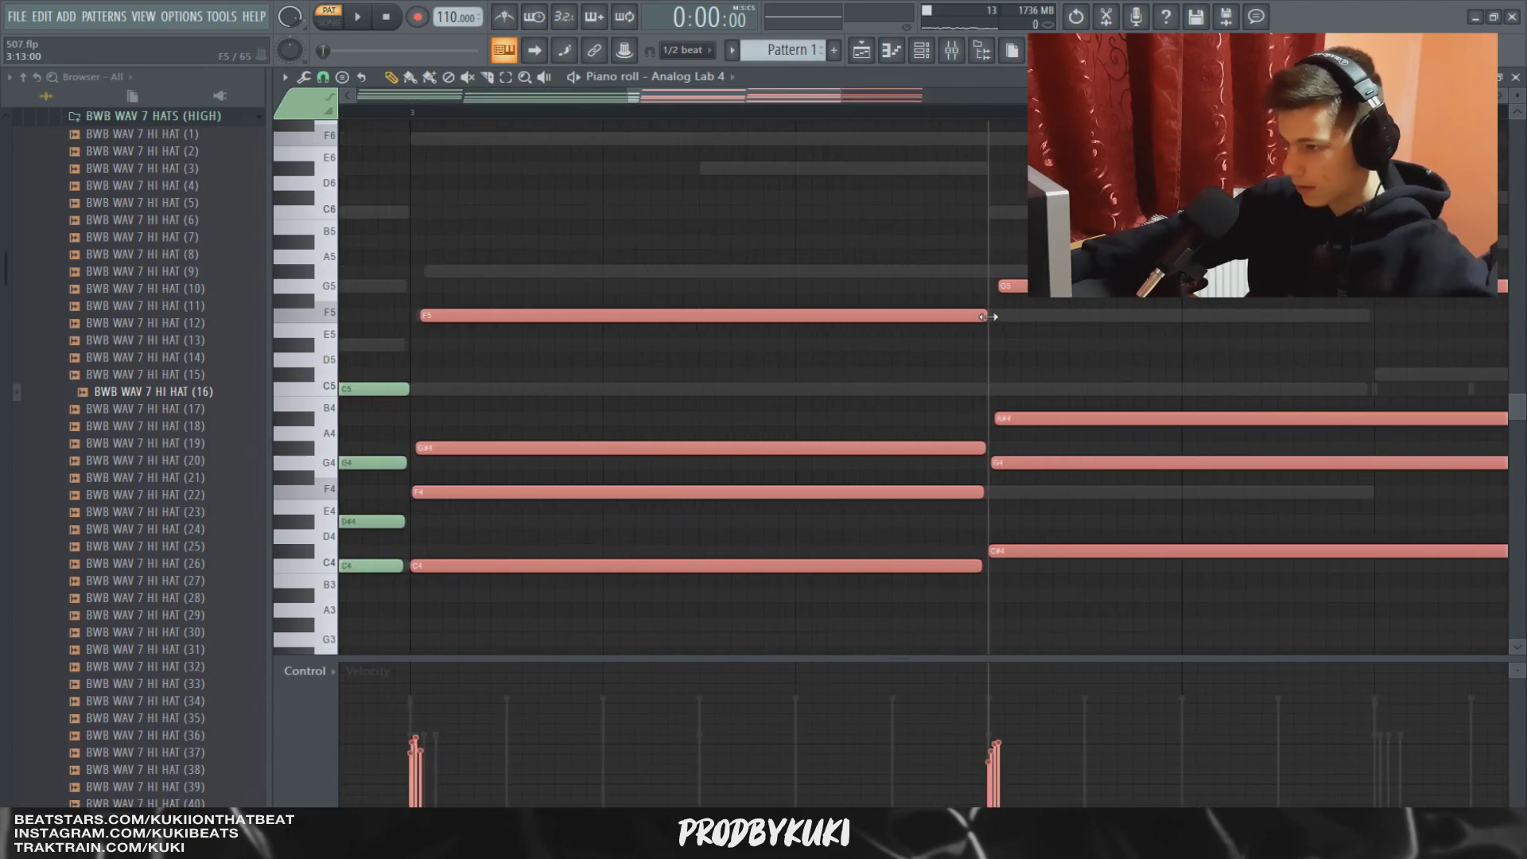
mouse_move(988, 317)
left_mouse_down()
mouse_move(1183, 318)
mouse_move(988, 321)
left_mouse_up()
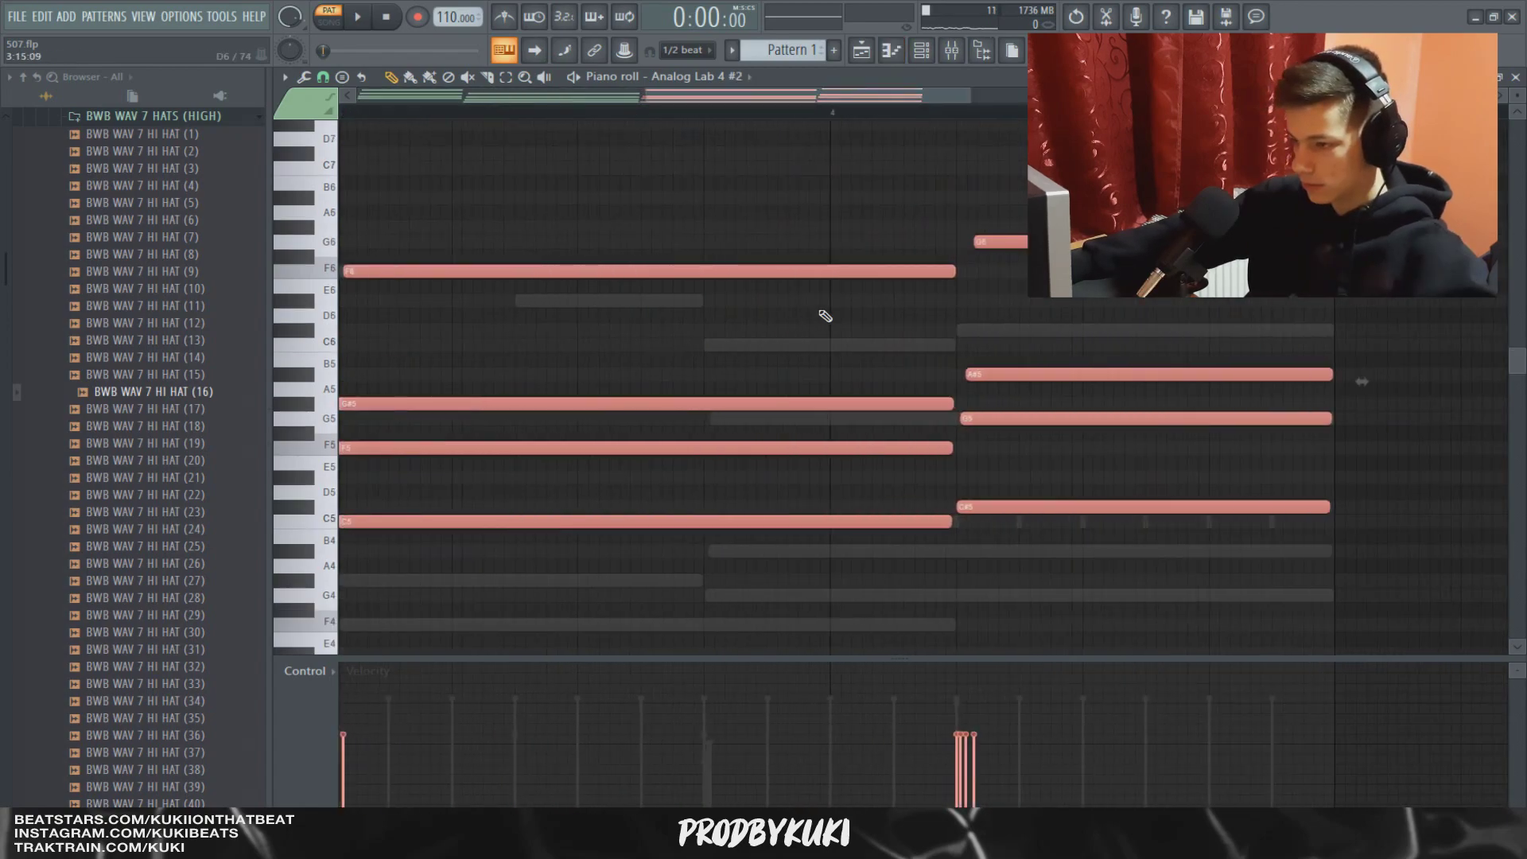
left_click_drag(955, 271, 704, 270)
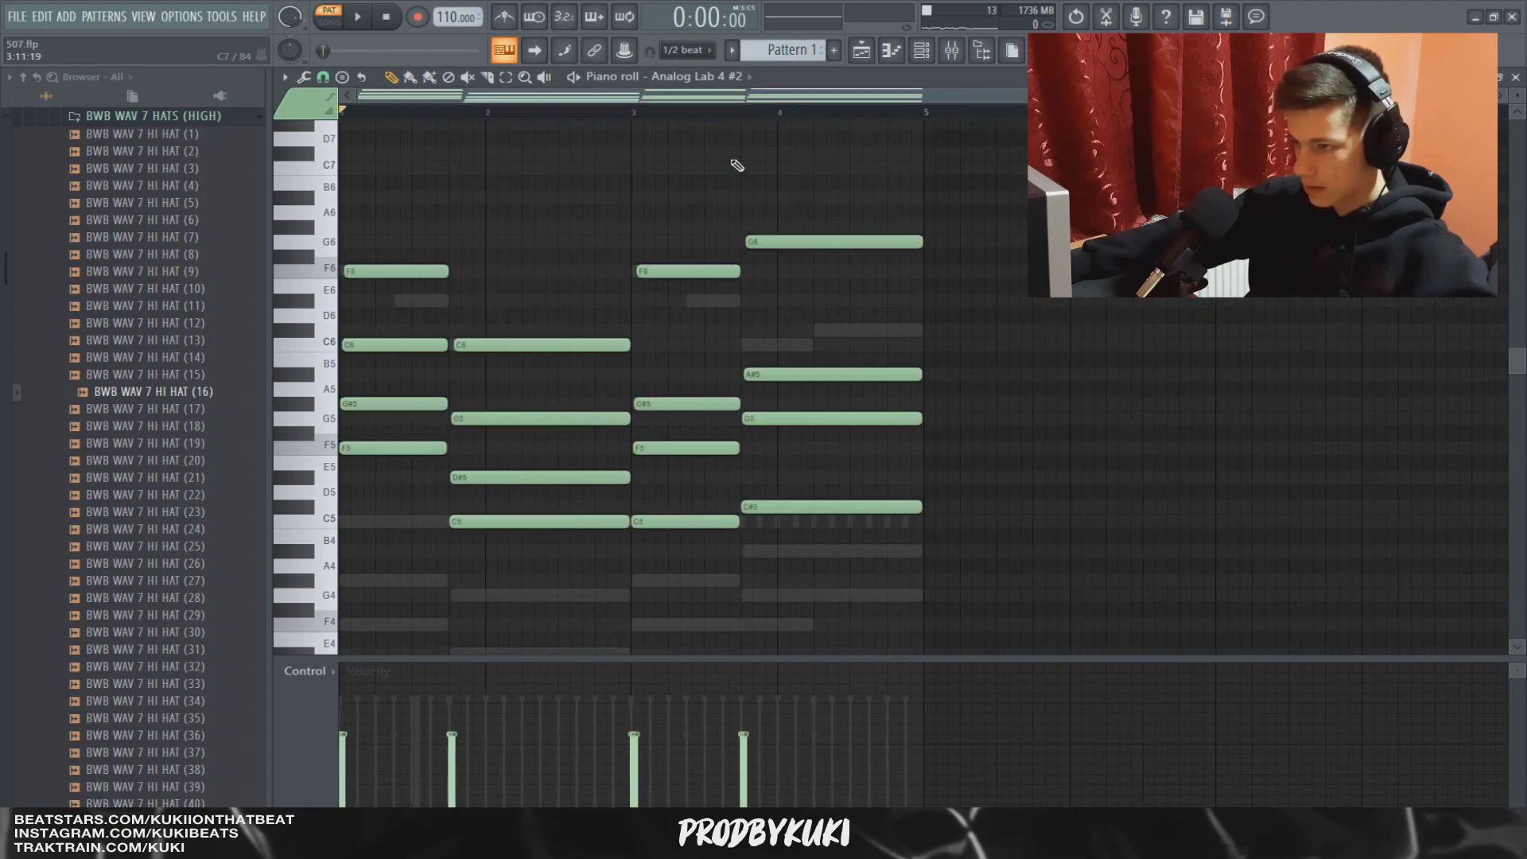
Play back the pattern with the retimed chords and the drums, and save the project.
key("space")
key("ctrl+s")
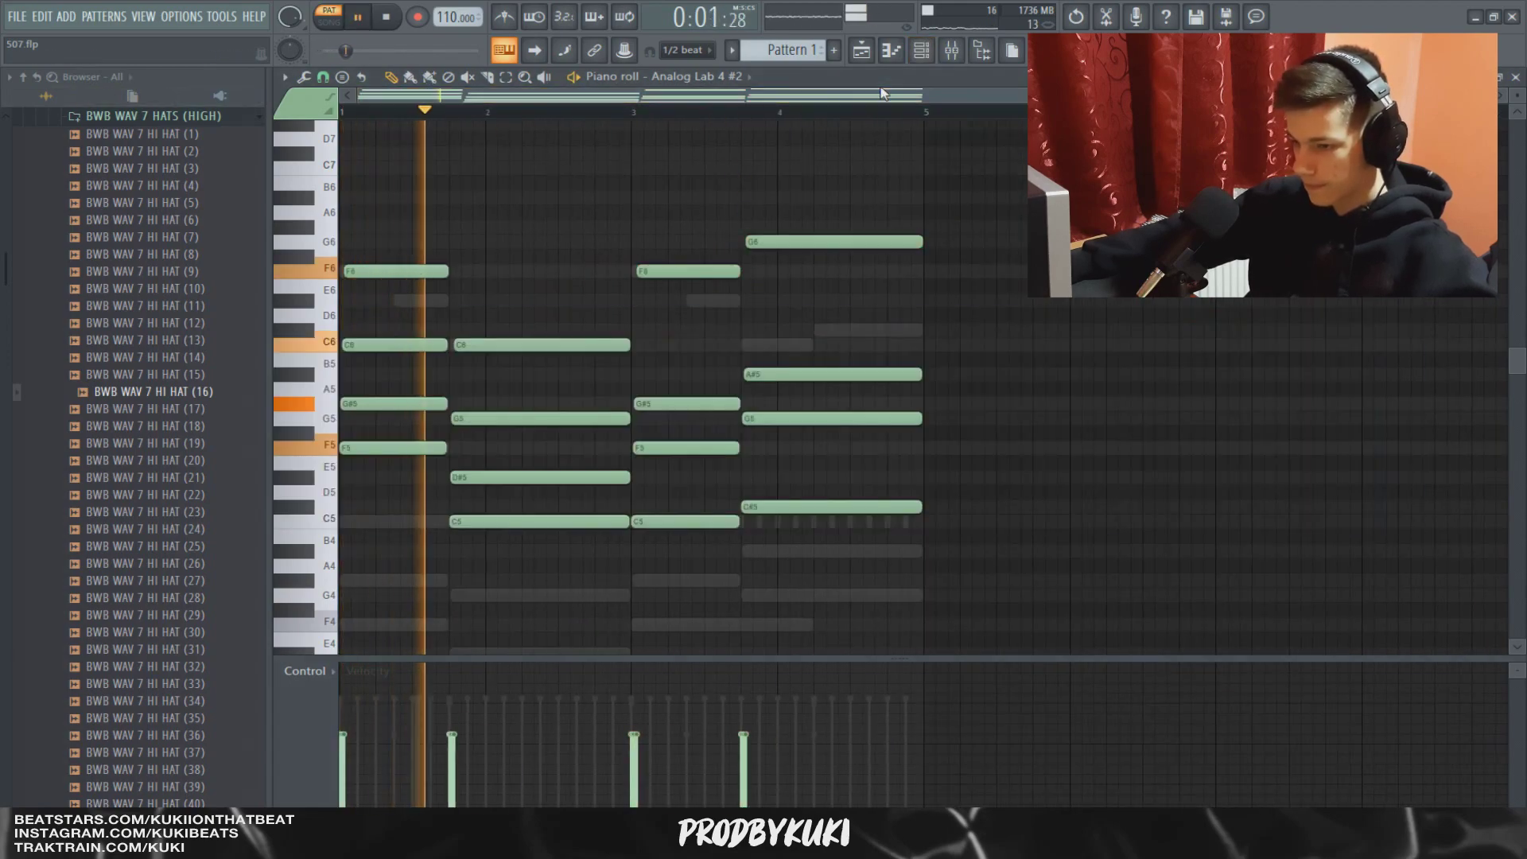
left_click(922, 54)
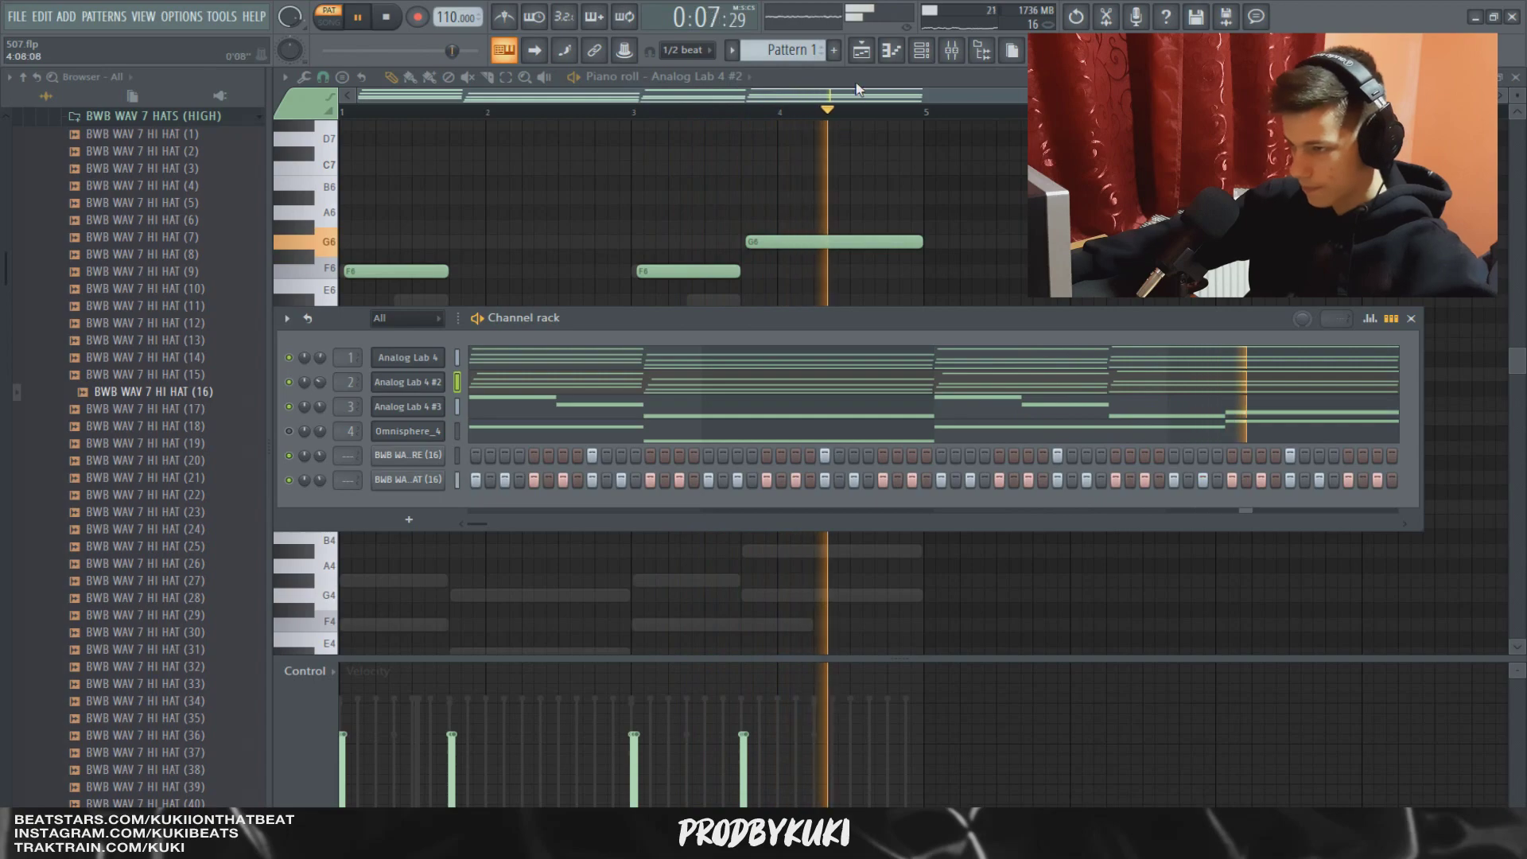
key("F6")
key("space")
Raise the Analog Lab 4 #3 note at step 13 of bar 3 to G6 and play back the melody.
key("Down")
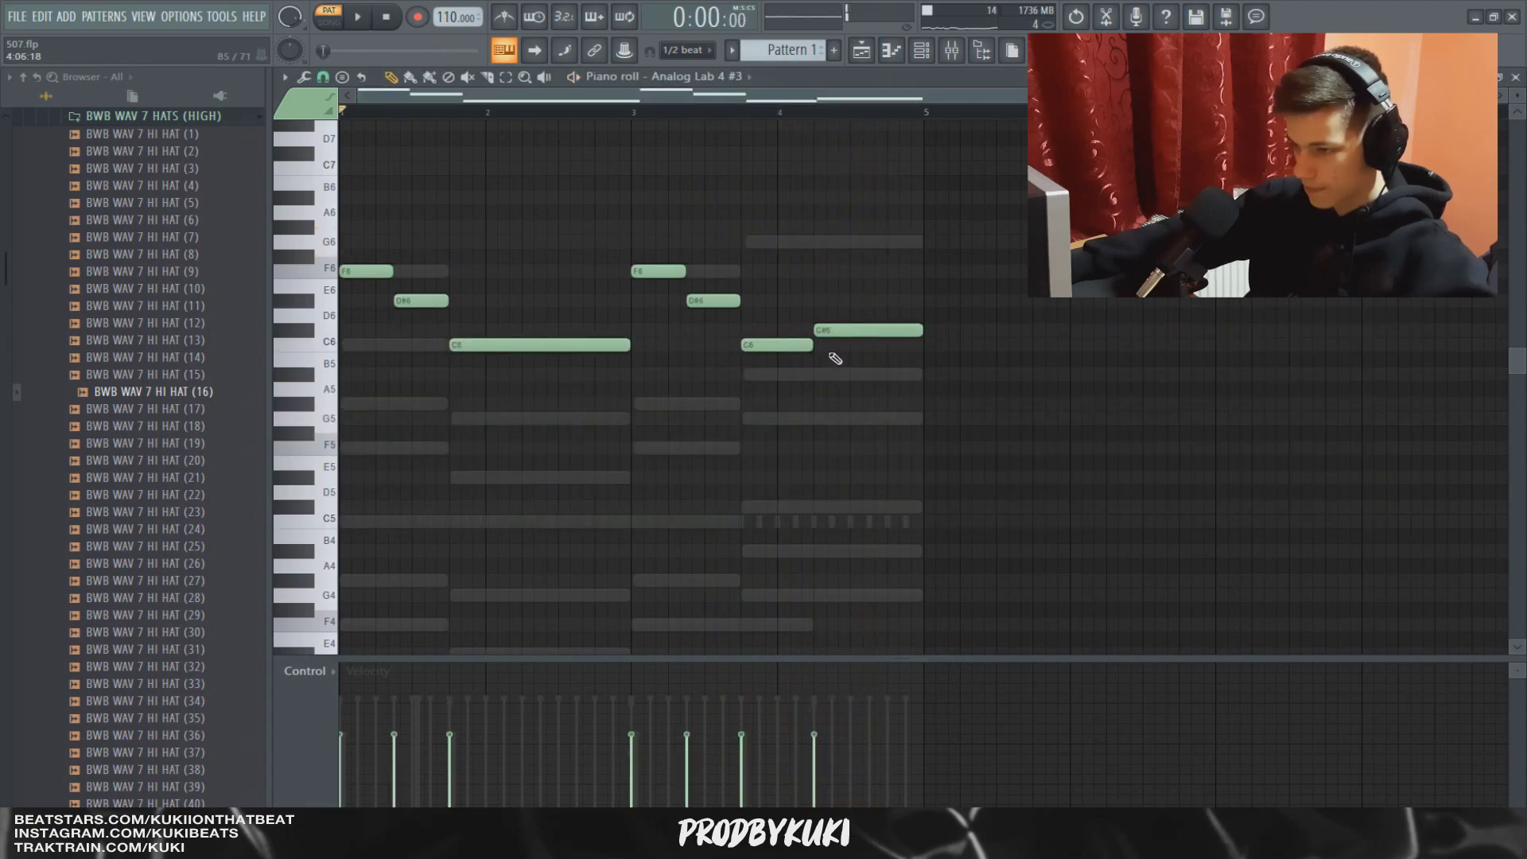
left_click(921, 50)
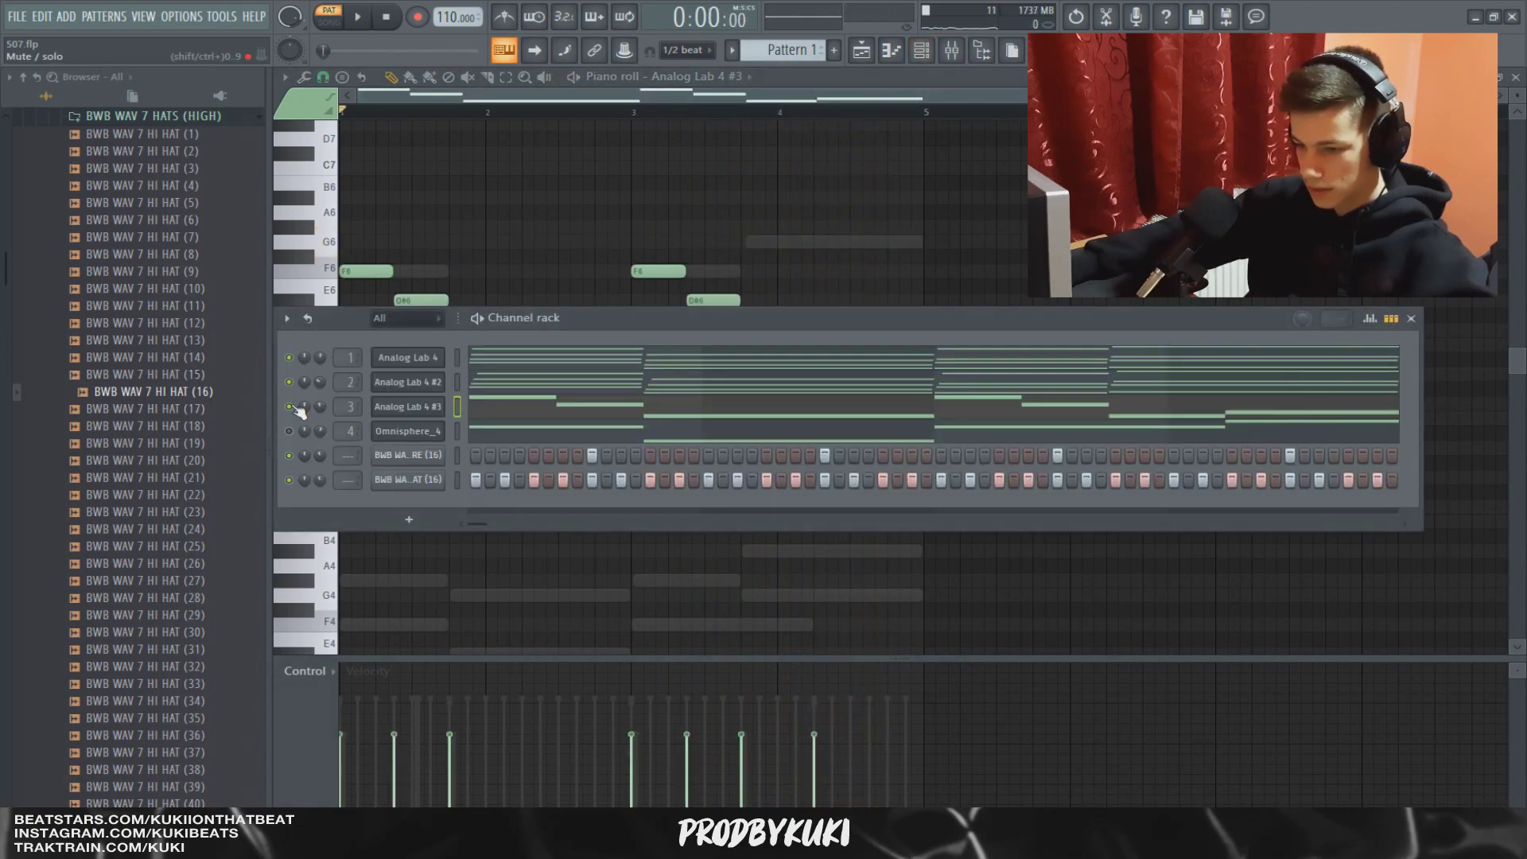
key("F6")
key("space")
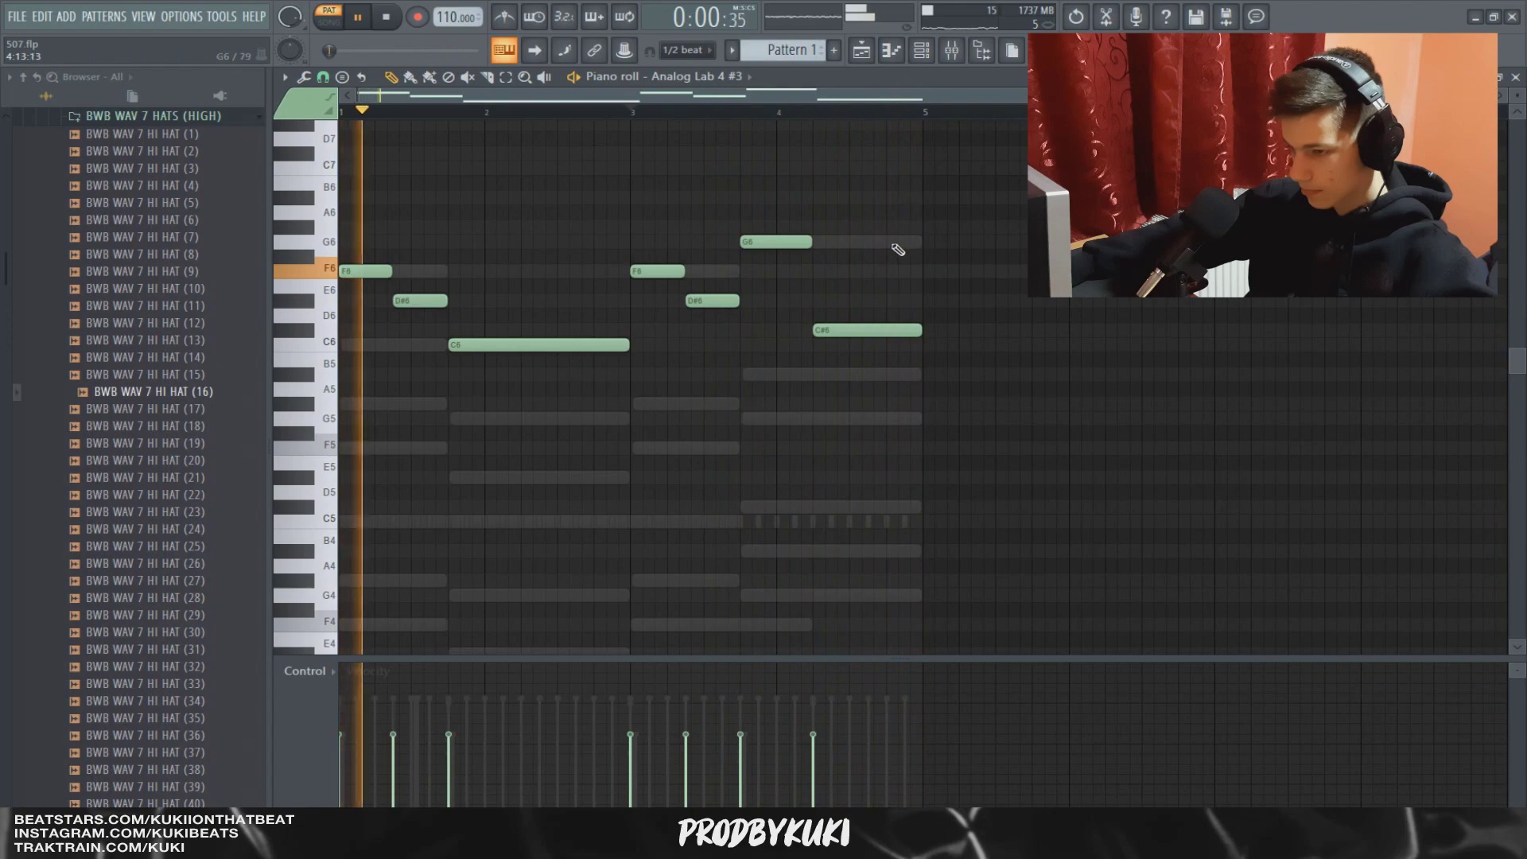
Lengthen the lead's G6 note to 12 steps and place the final C#6 directly after it, trimmed to end at bar 5.
left_click_drag(865, 330, 771, 191)
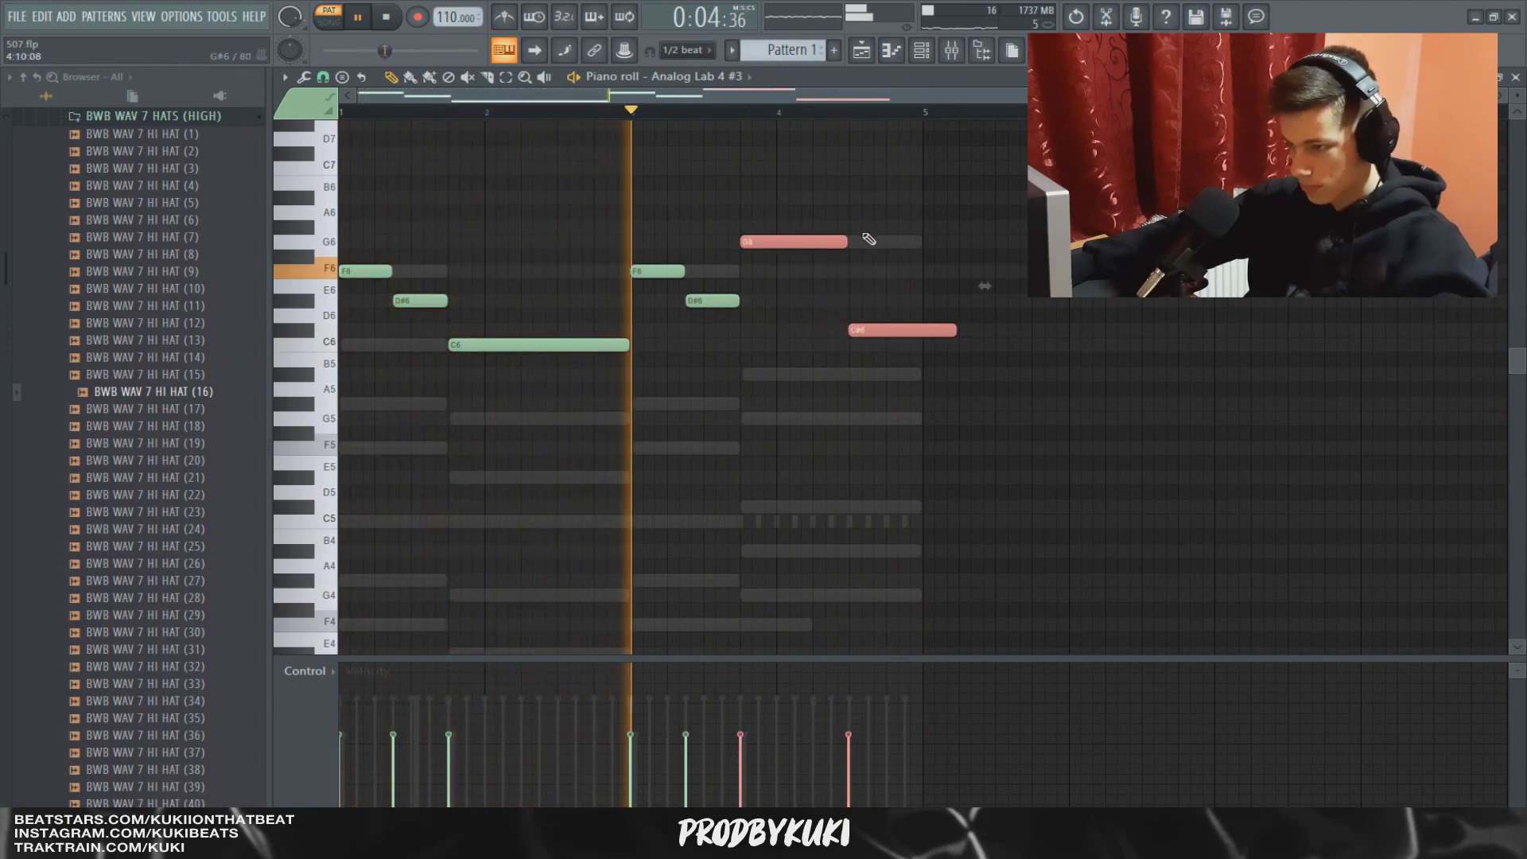
scroll(868, 239, "up", 3)
left_click(1090, 337)
left_click_drag(1088, 337, 1001, 337)
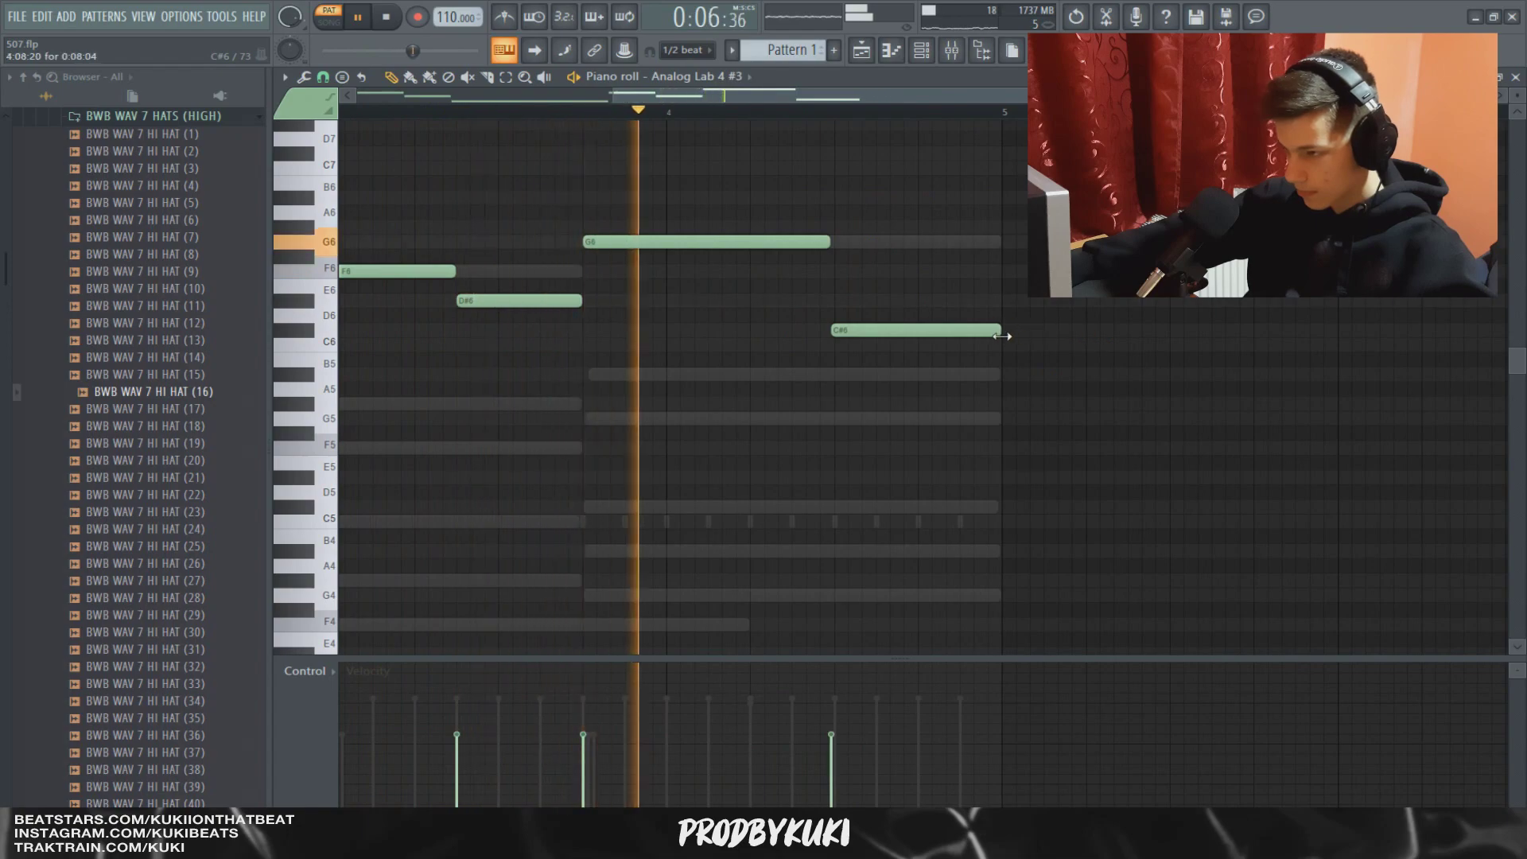
scroll(894, 323, "up", 3)
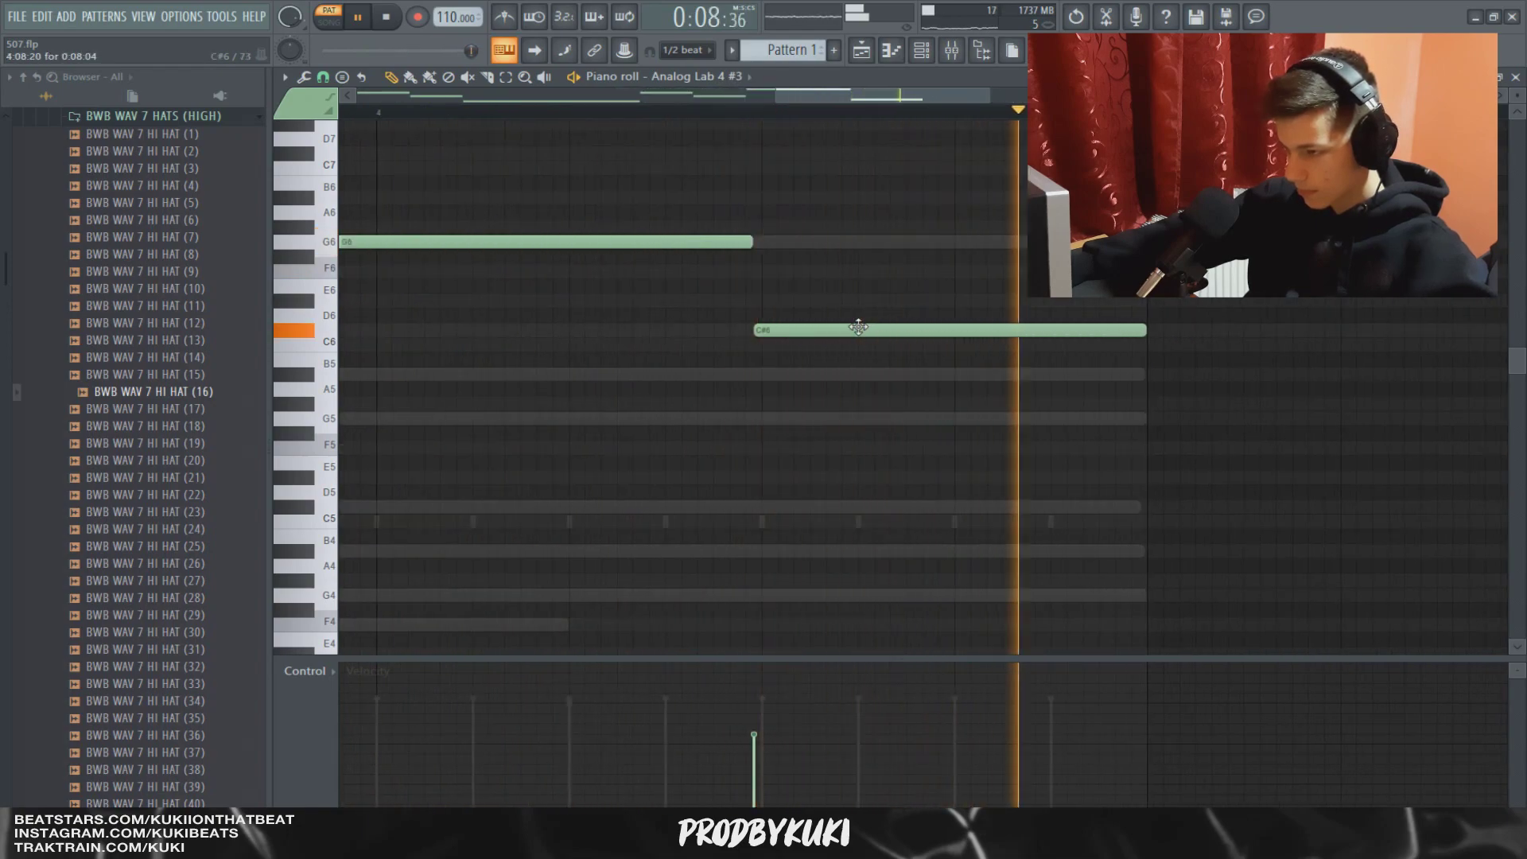
Play back the pattern from the start and open the Analog Lab 4 chords in the piano roll.
key("space")
scroll(858, 330, "down", 3)
key("F6")
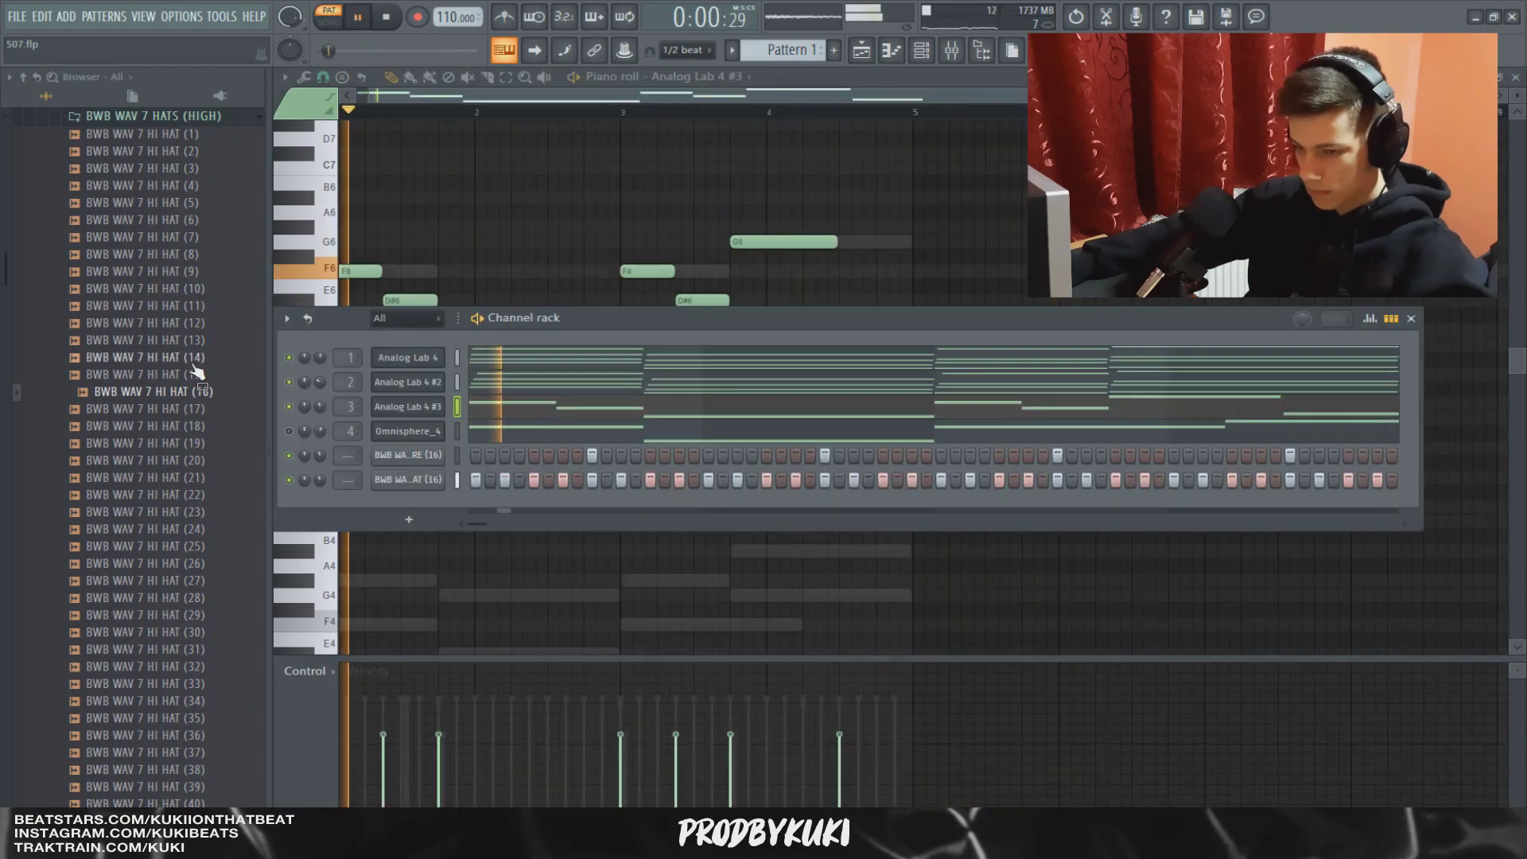
key("space")
left_click(474, 358)
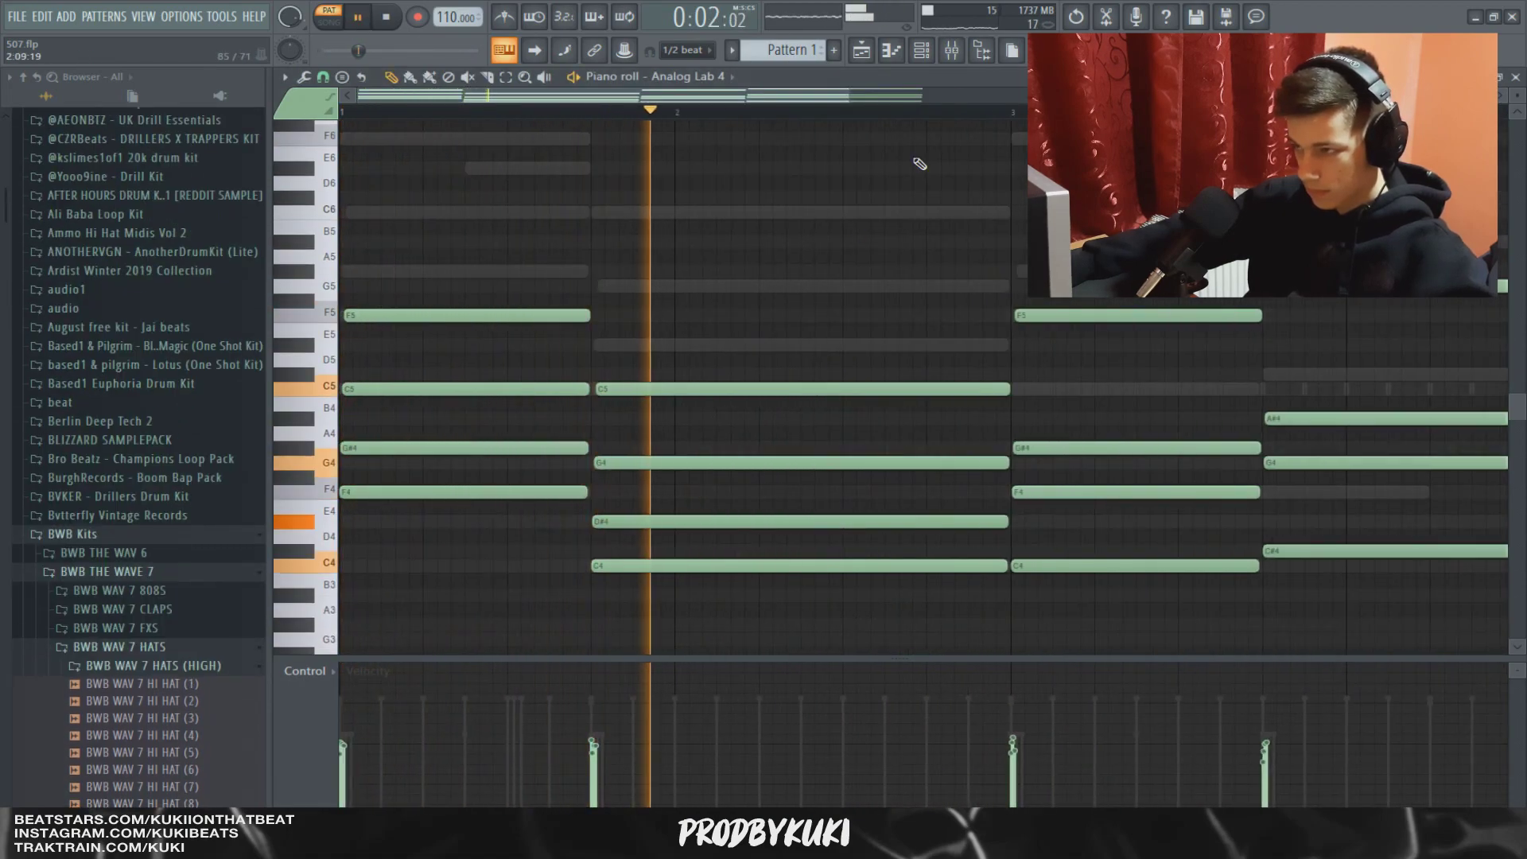
Add a BWB kick sample and the Mai Drum Kit's Metro Southside 808 as new channels.
key("F9")
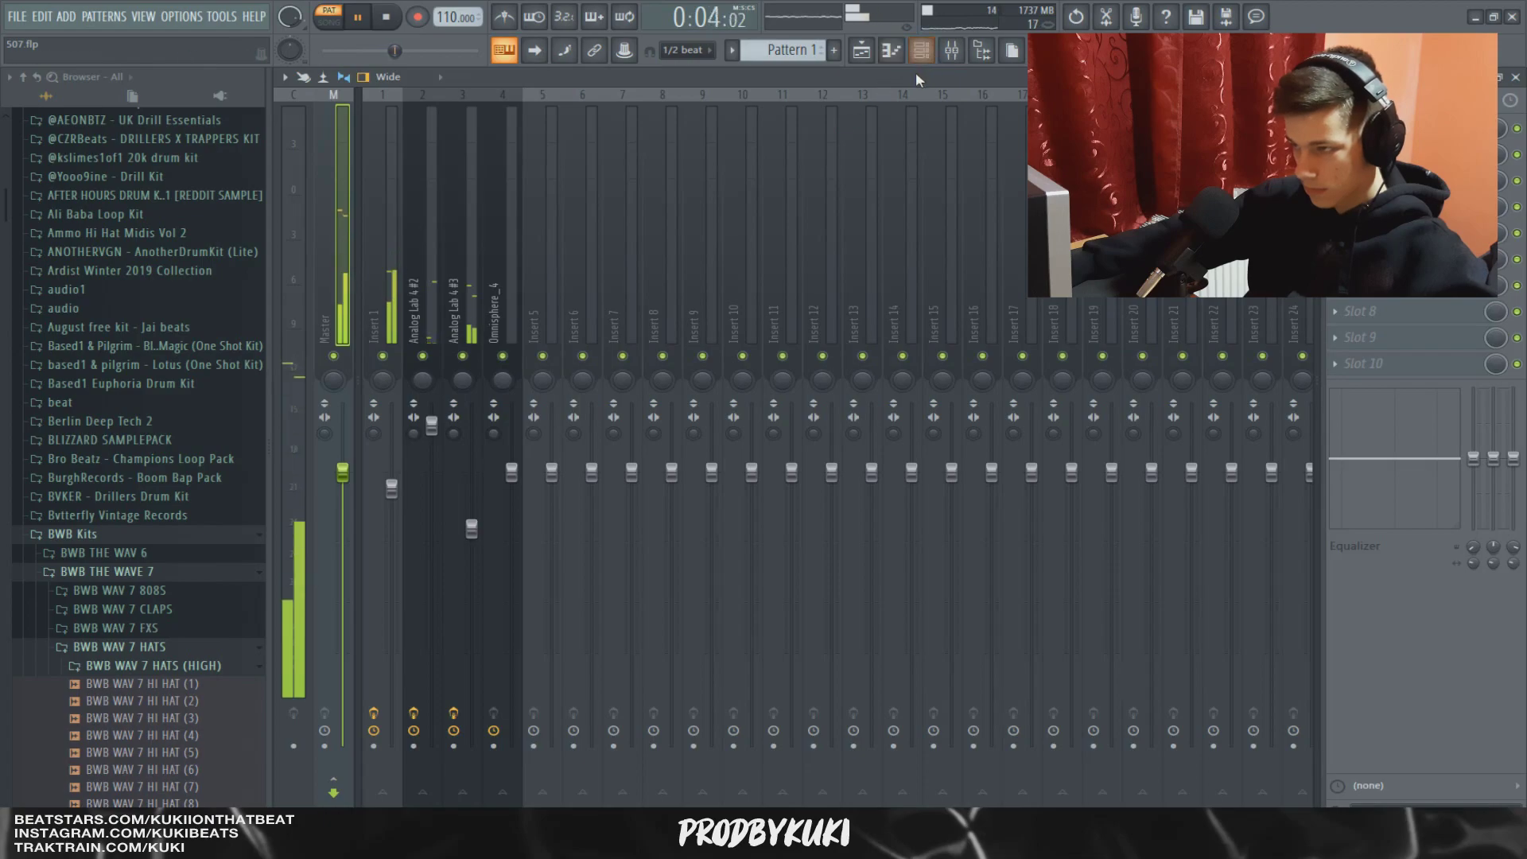
left_click(921, 50)
scroll(196, 542, "down", 5)
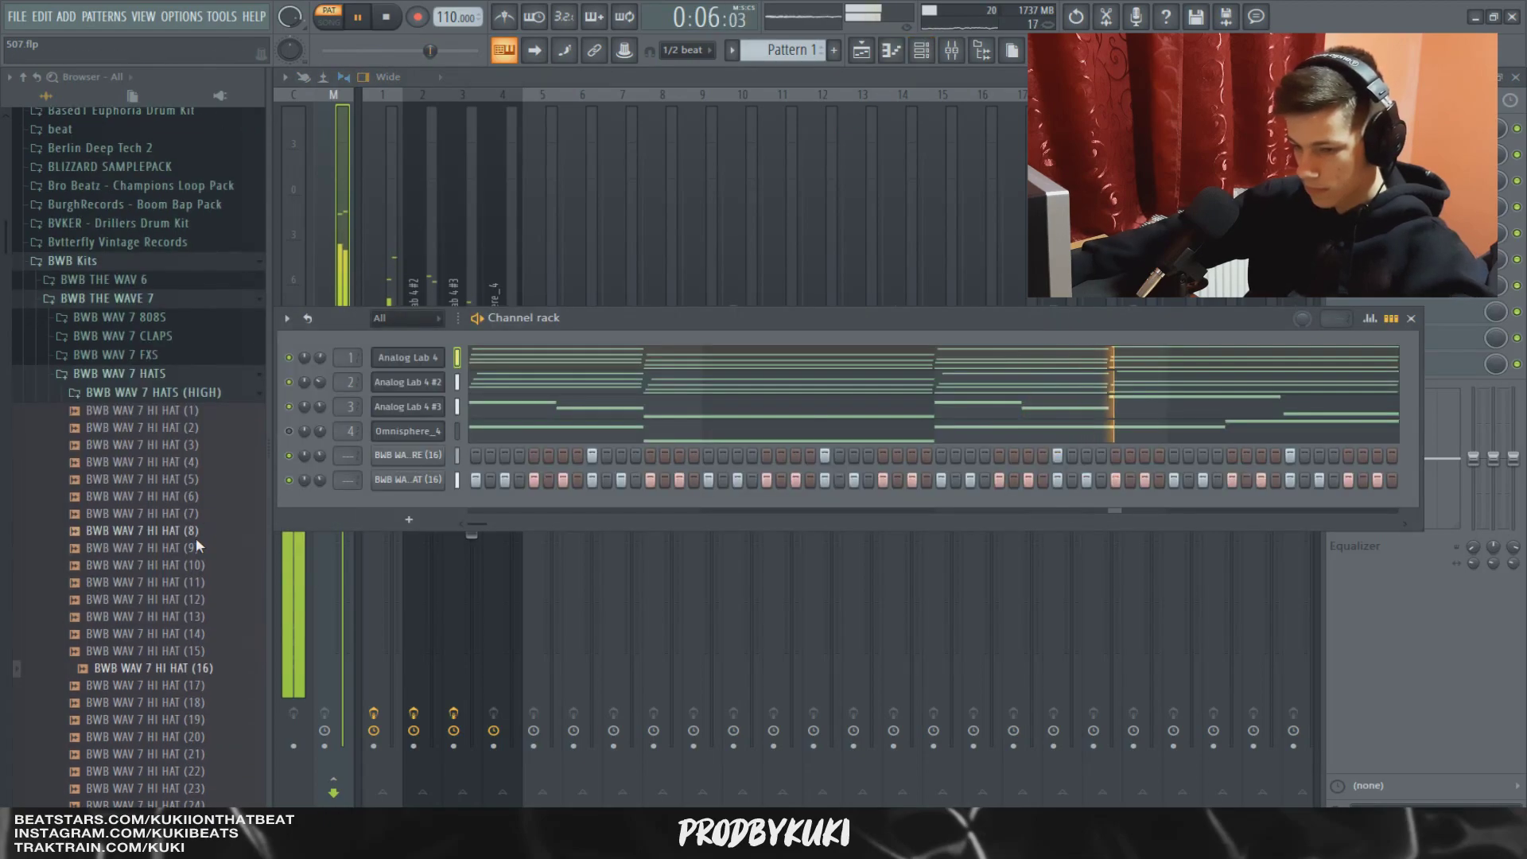
left_click(187, 374)
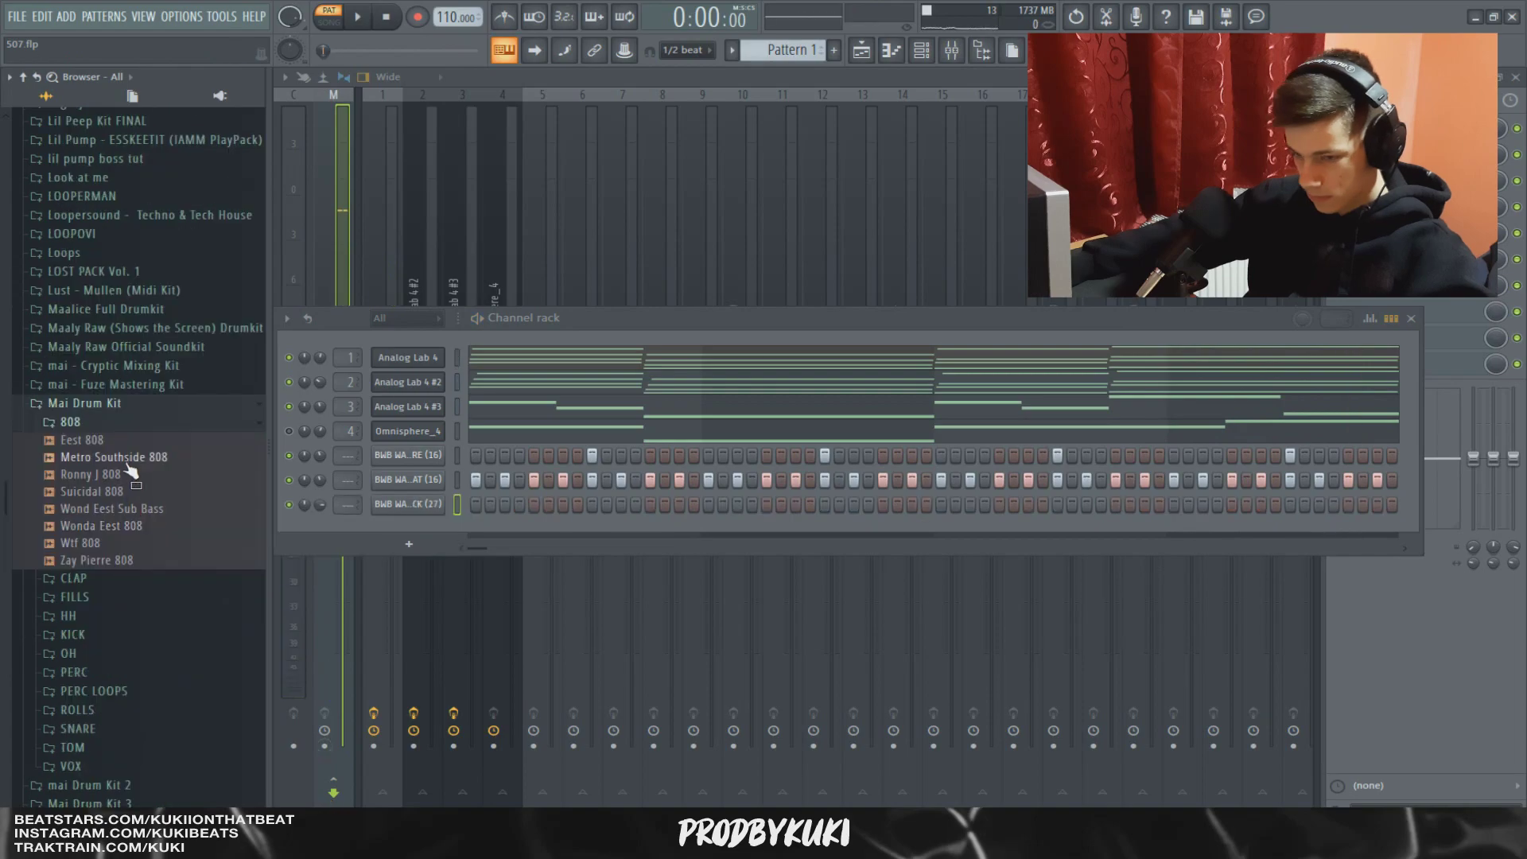
left_click_drag(121, 456, 432, 527)
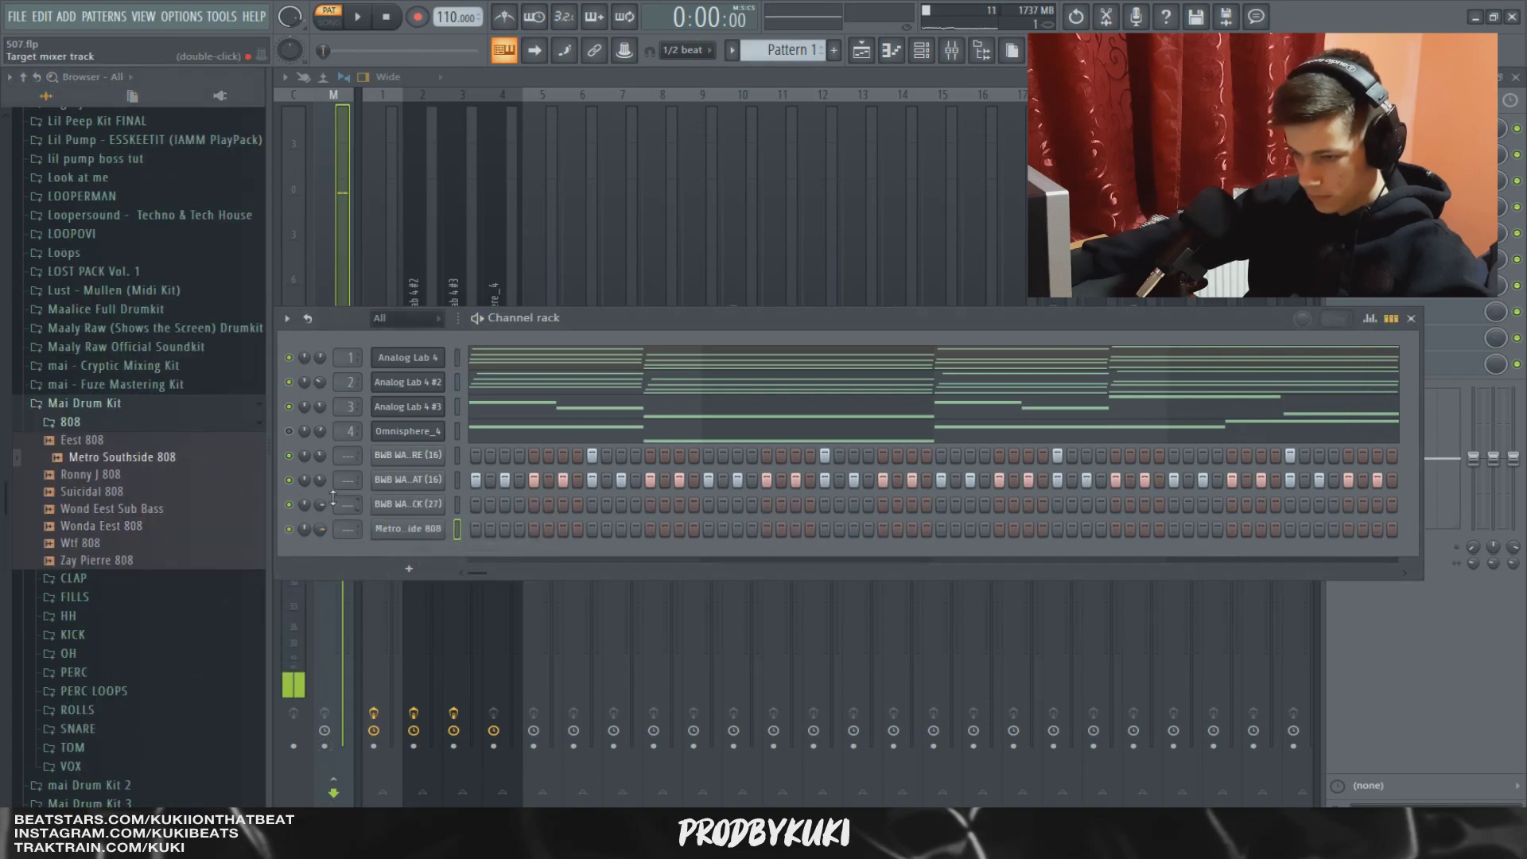
Program BWB kick hits on steps 1, 7, 21, 33, 47, 51, 59 and 61 while the pattern plays.
key("space")
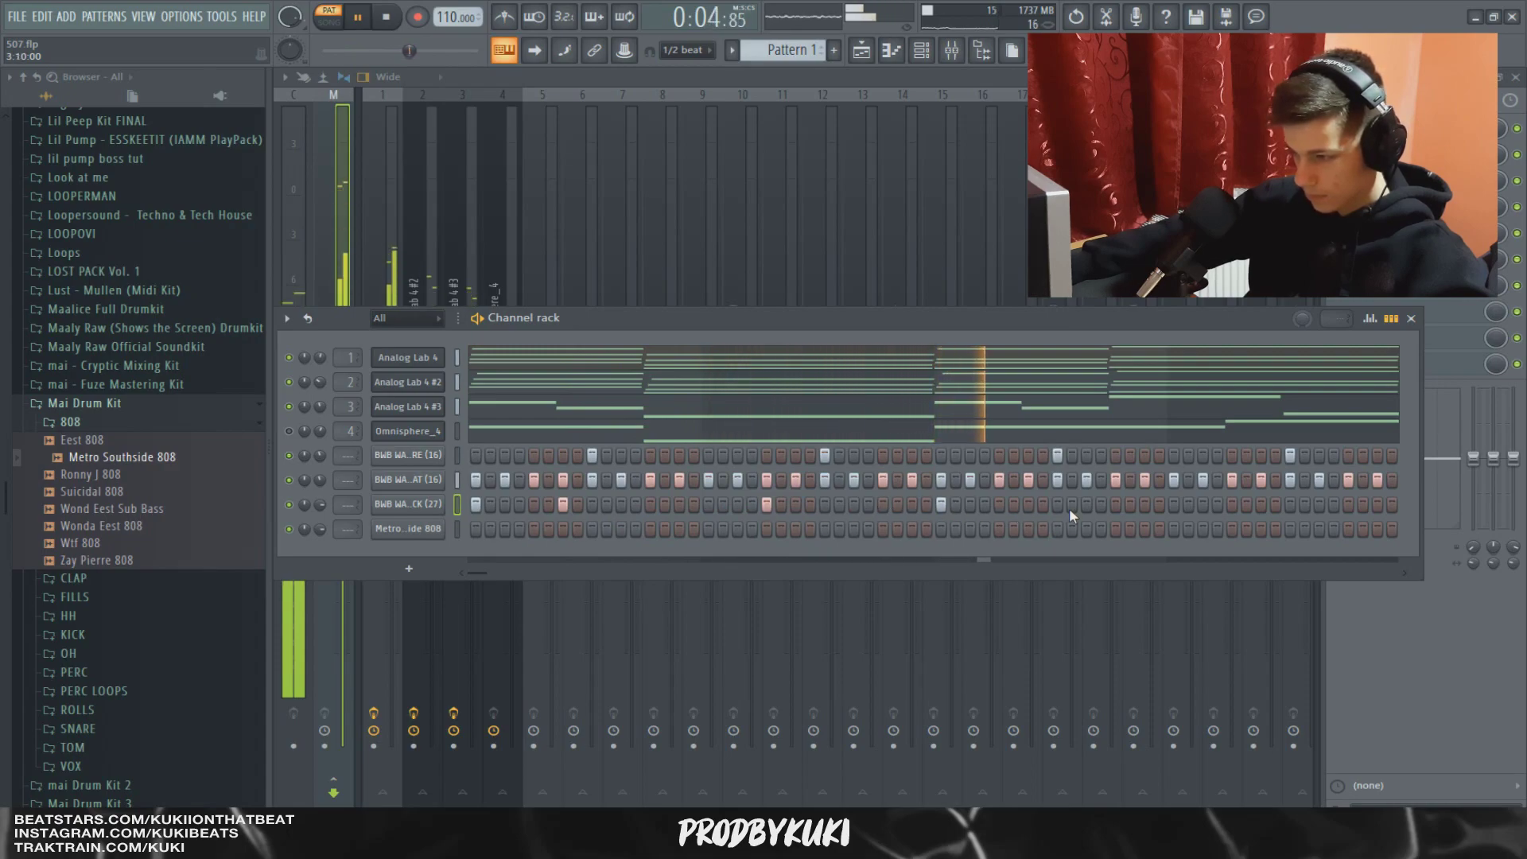
left_click(1145, 505)
left_click(1203, 505)
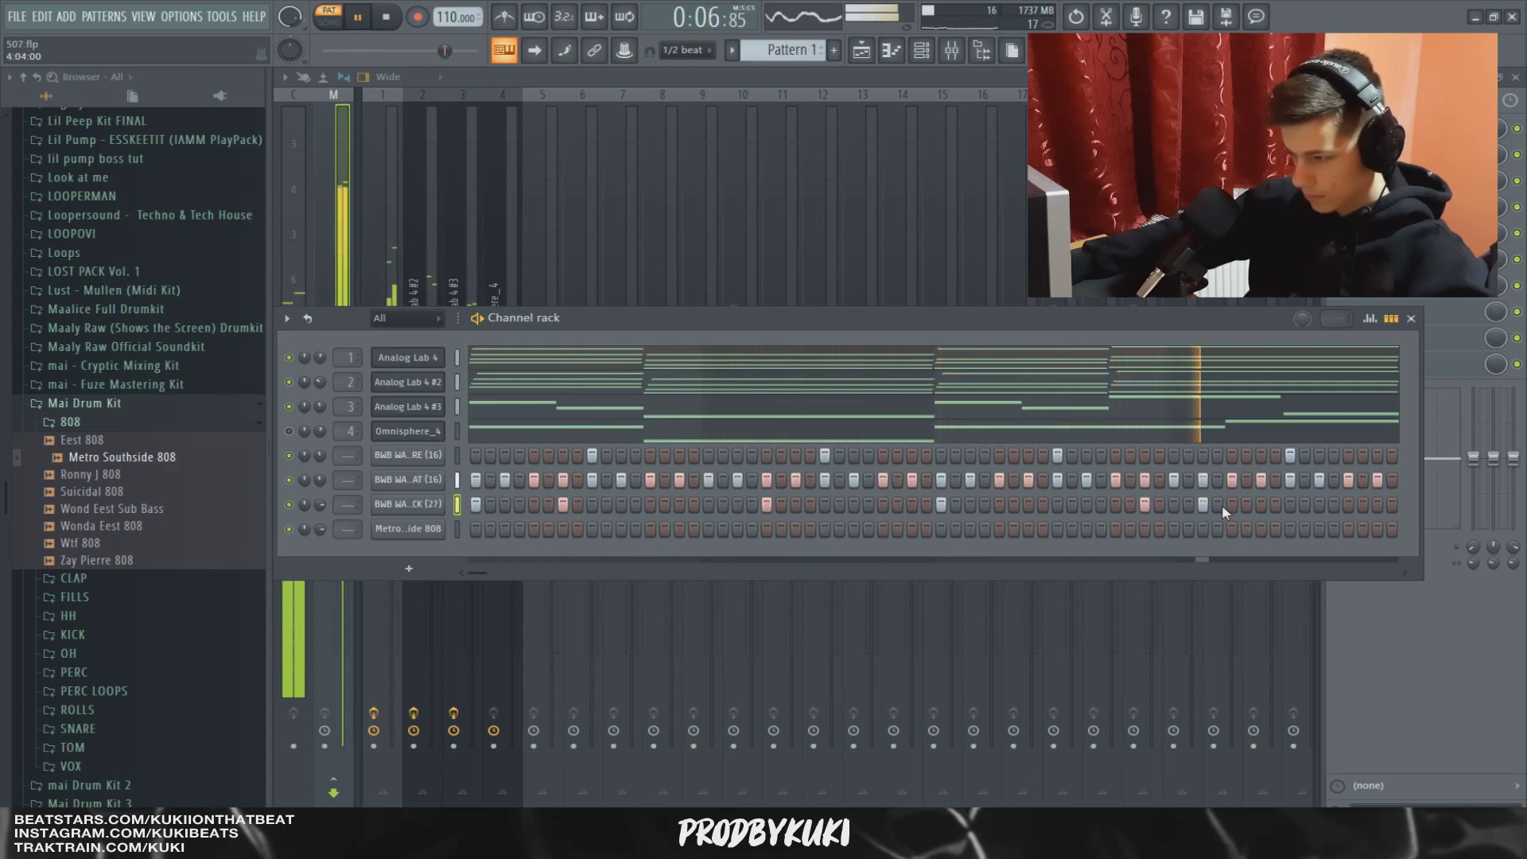
left_click(1319, 505)
left_click(1348, 505)
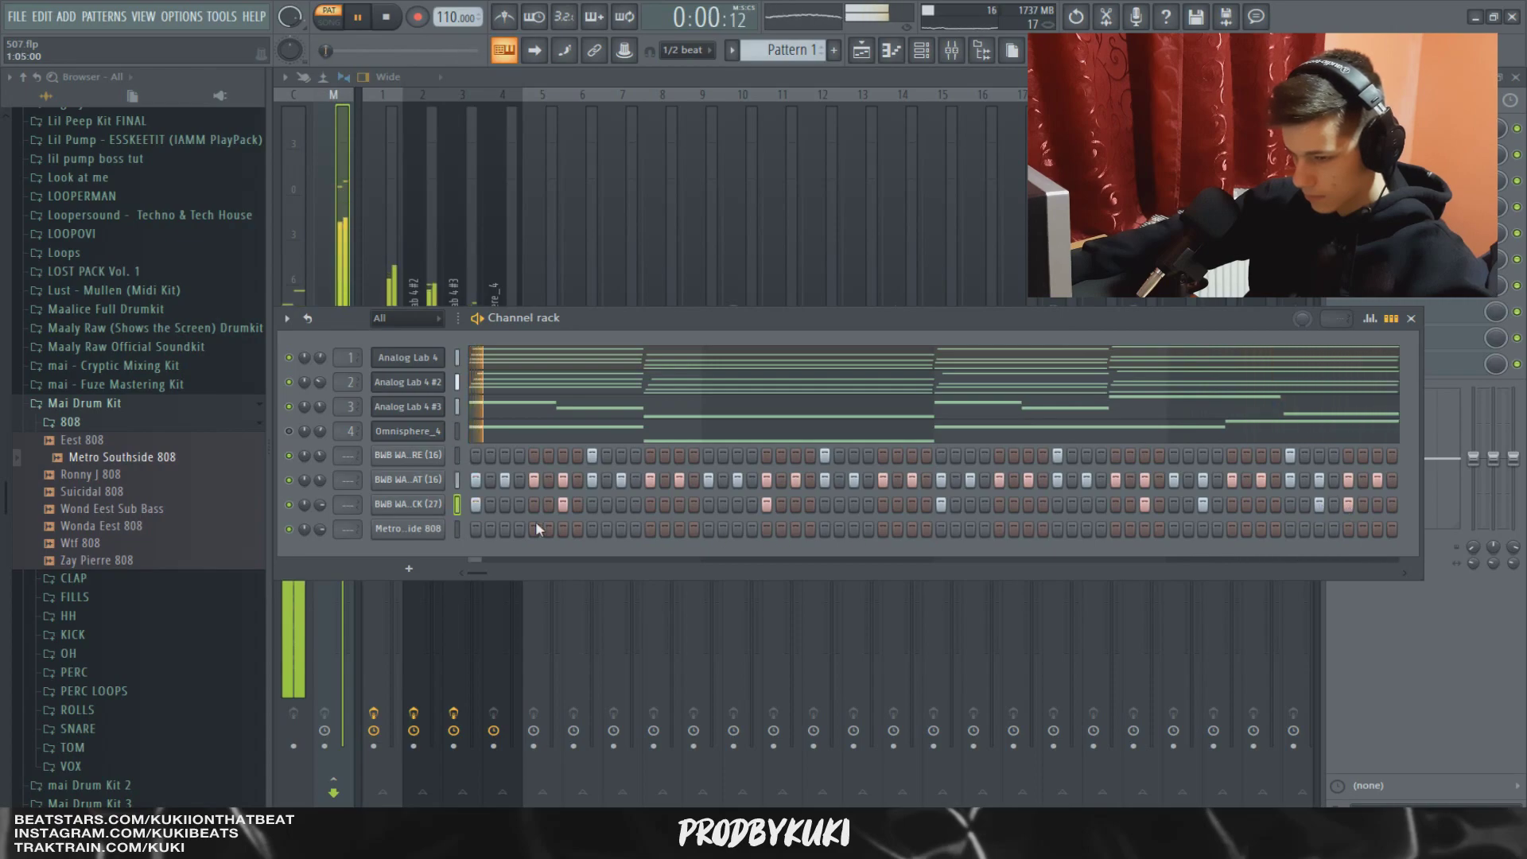
Stop playback and copy the kick's step pattern to the Metro Southside 808 channel.
key("space")
key("ctrl+c")
left_click(458, 528)
key("ctrl+v")
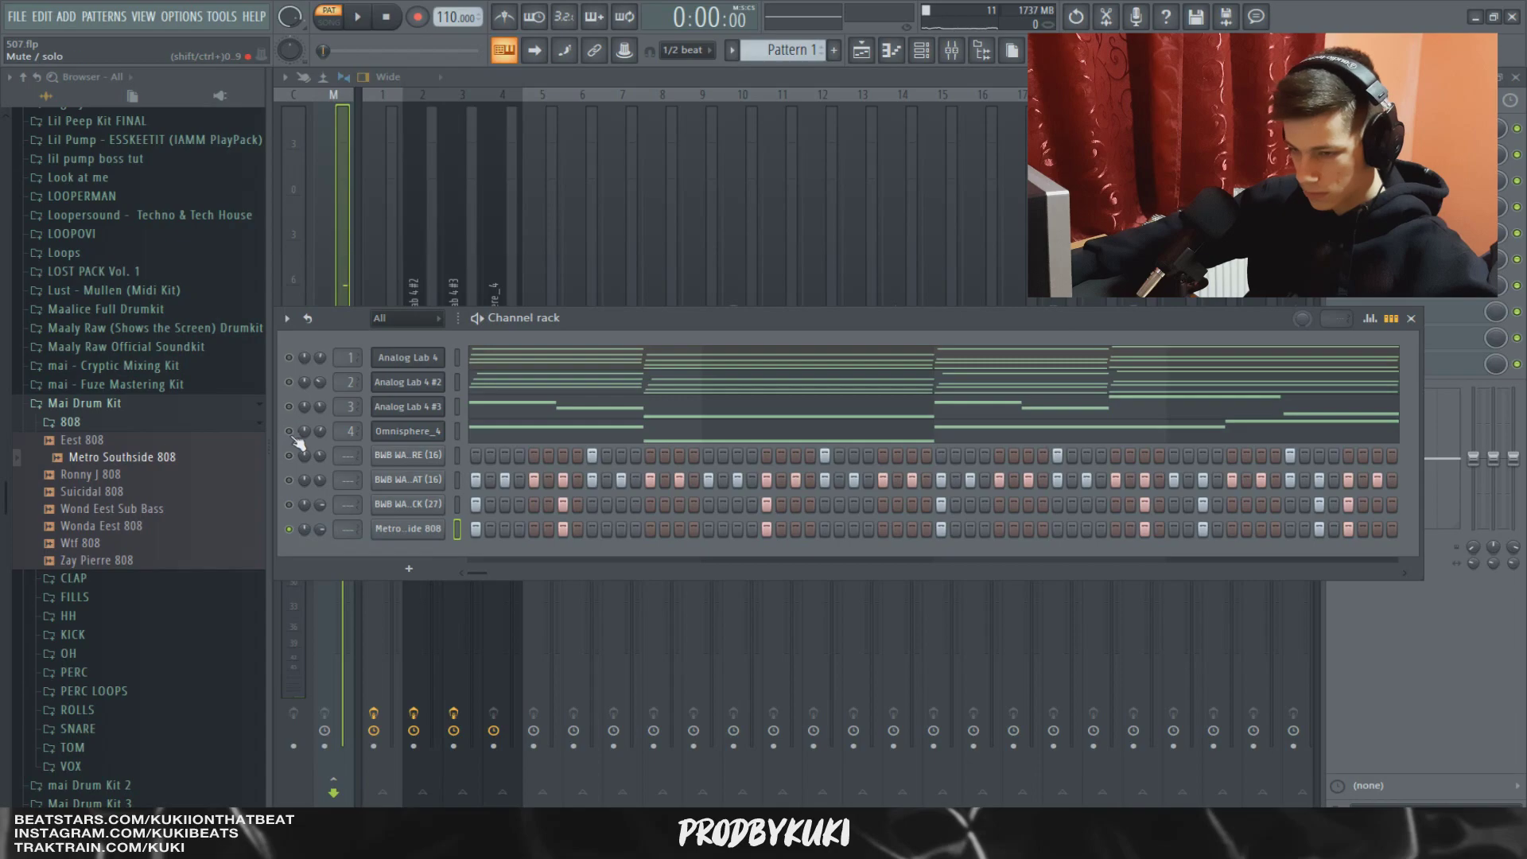
Start the Omnisphere bass's G4 at step 13 of bar 3 and copy its notes into the Metro Southside 808 piano roll.
left_click(477, 436)
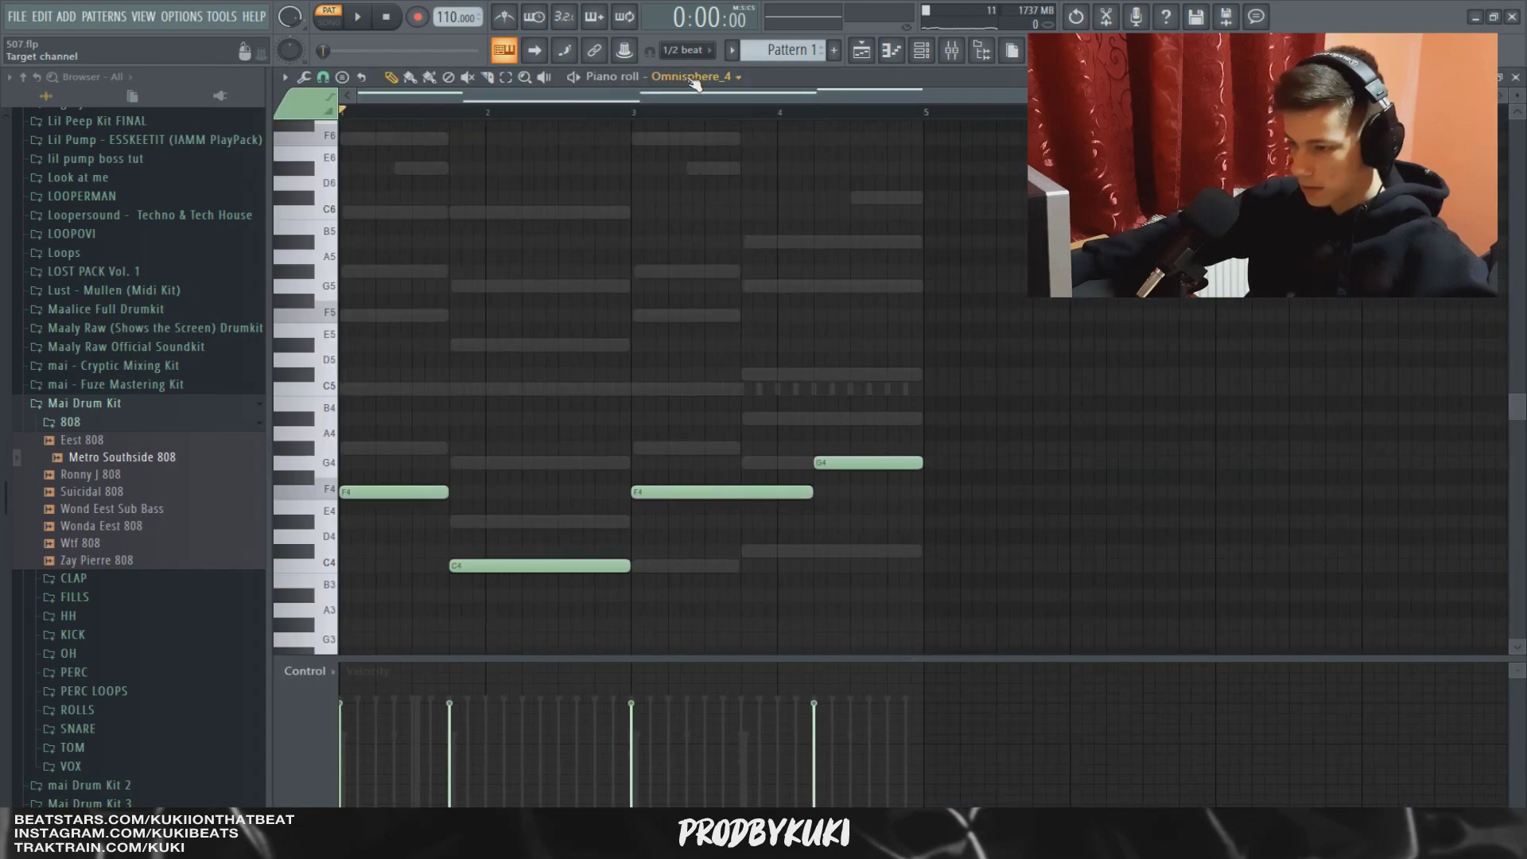
left_click_drag(924, 513, 658, 399)
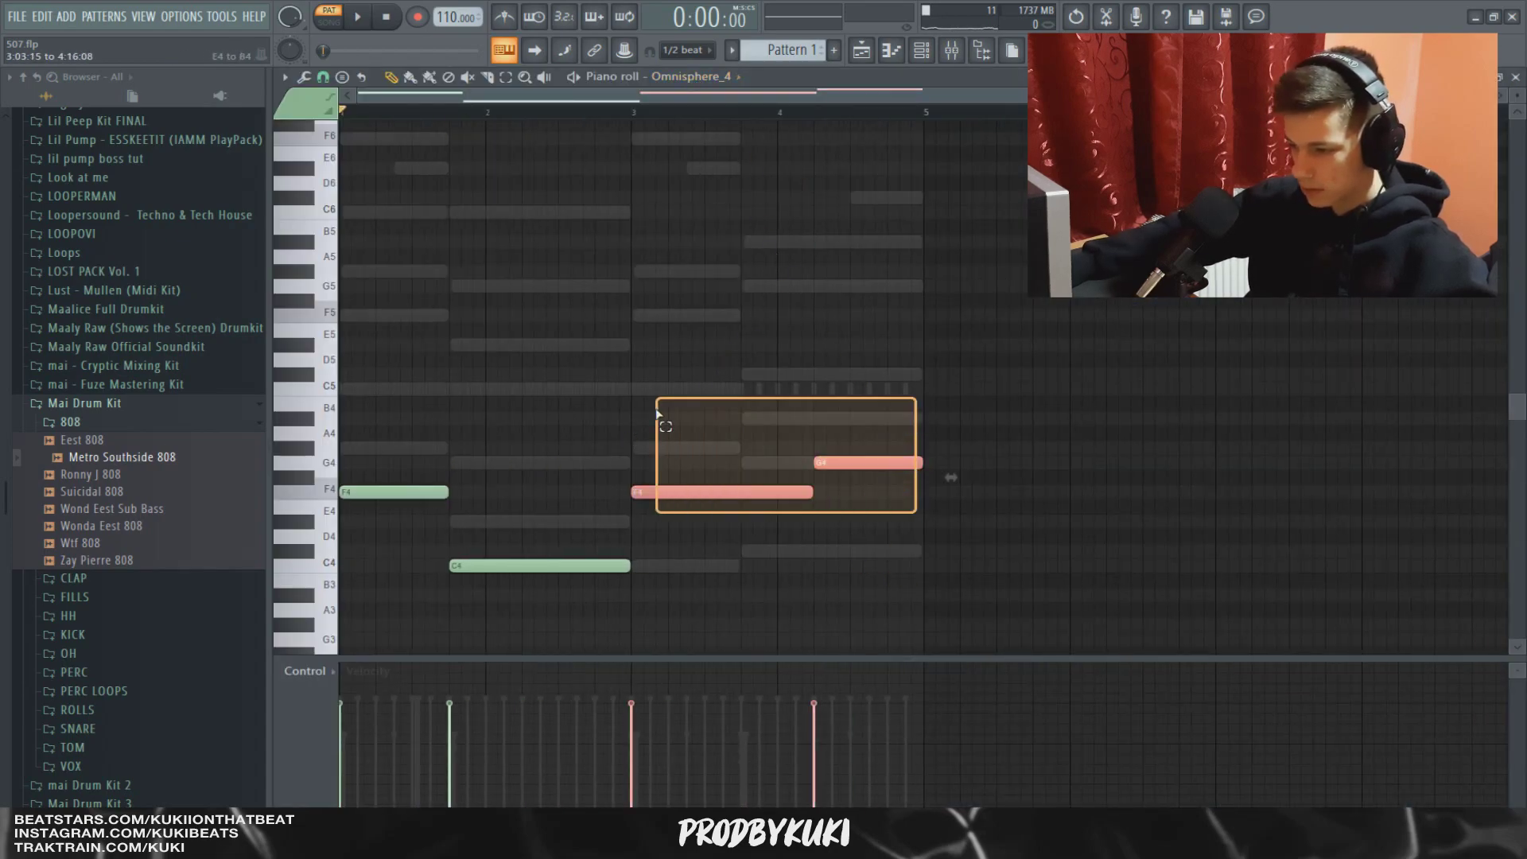
left_click(733, 77)
left_click(720, 217)
left_click(708, 80)
left_click(721, 217)
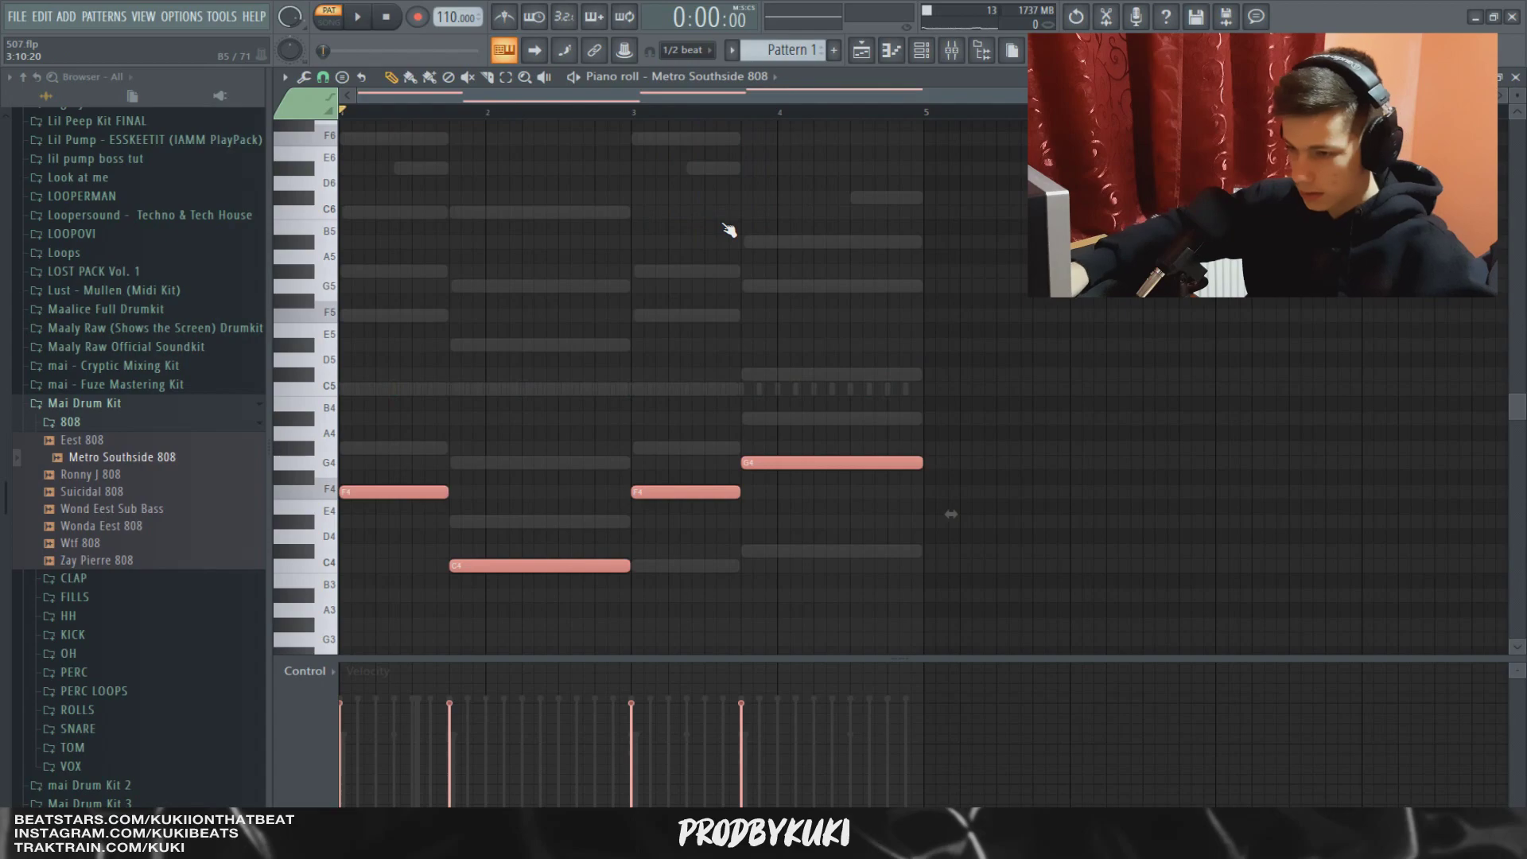
left_click(729, 230)
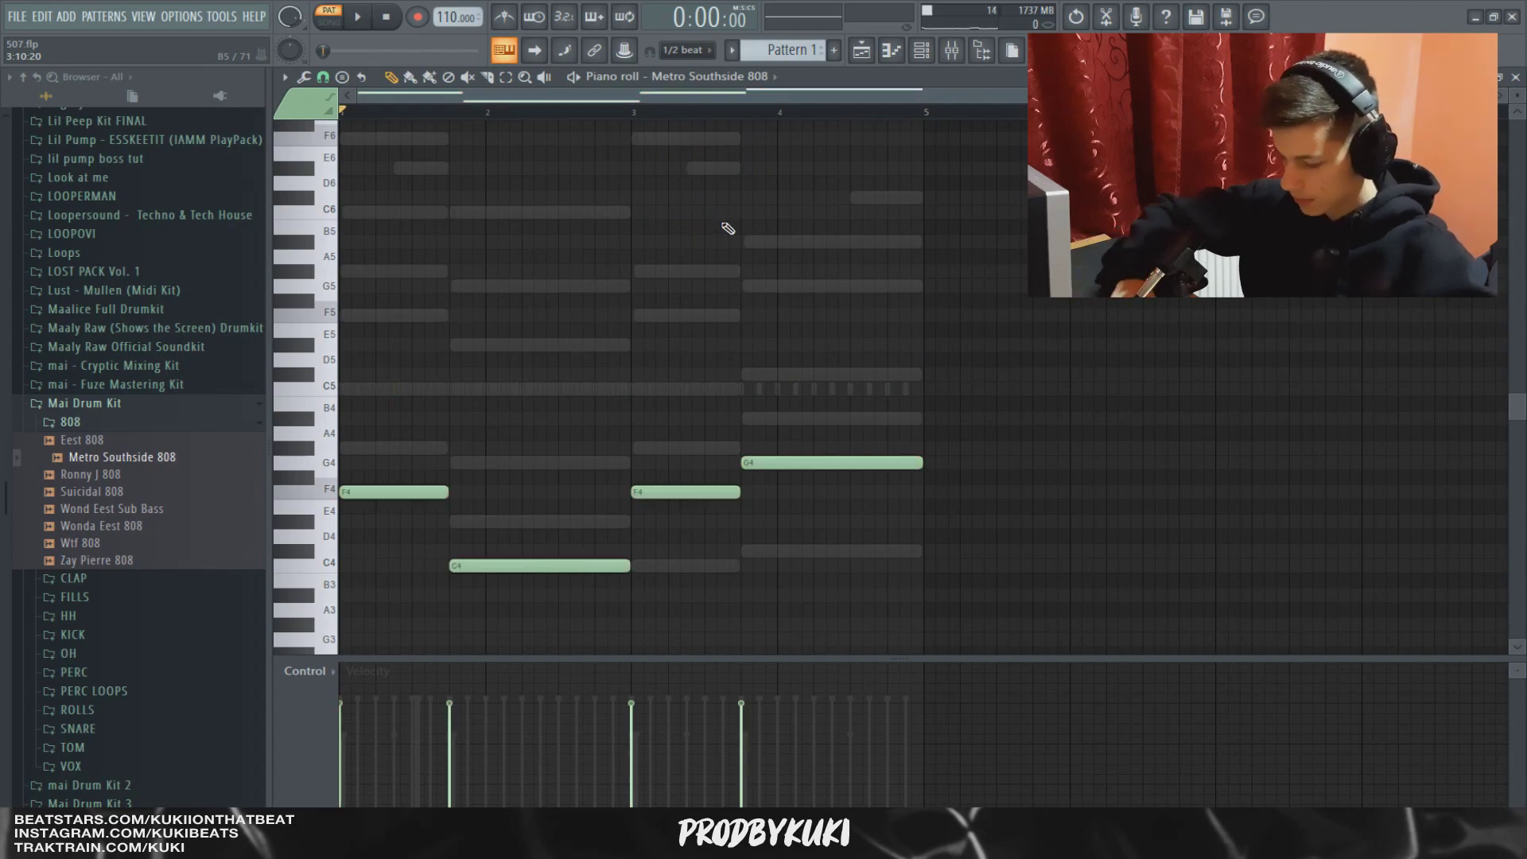
Raise the 808 notes one octave, split them to follow the kick hits, and play back the result.
key("ctrl+Up")
key("space")
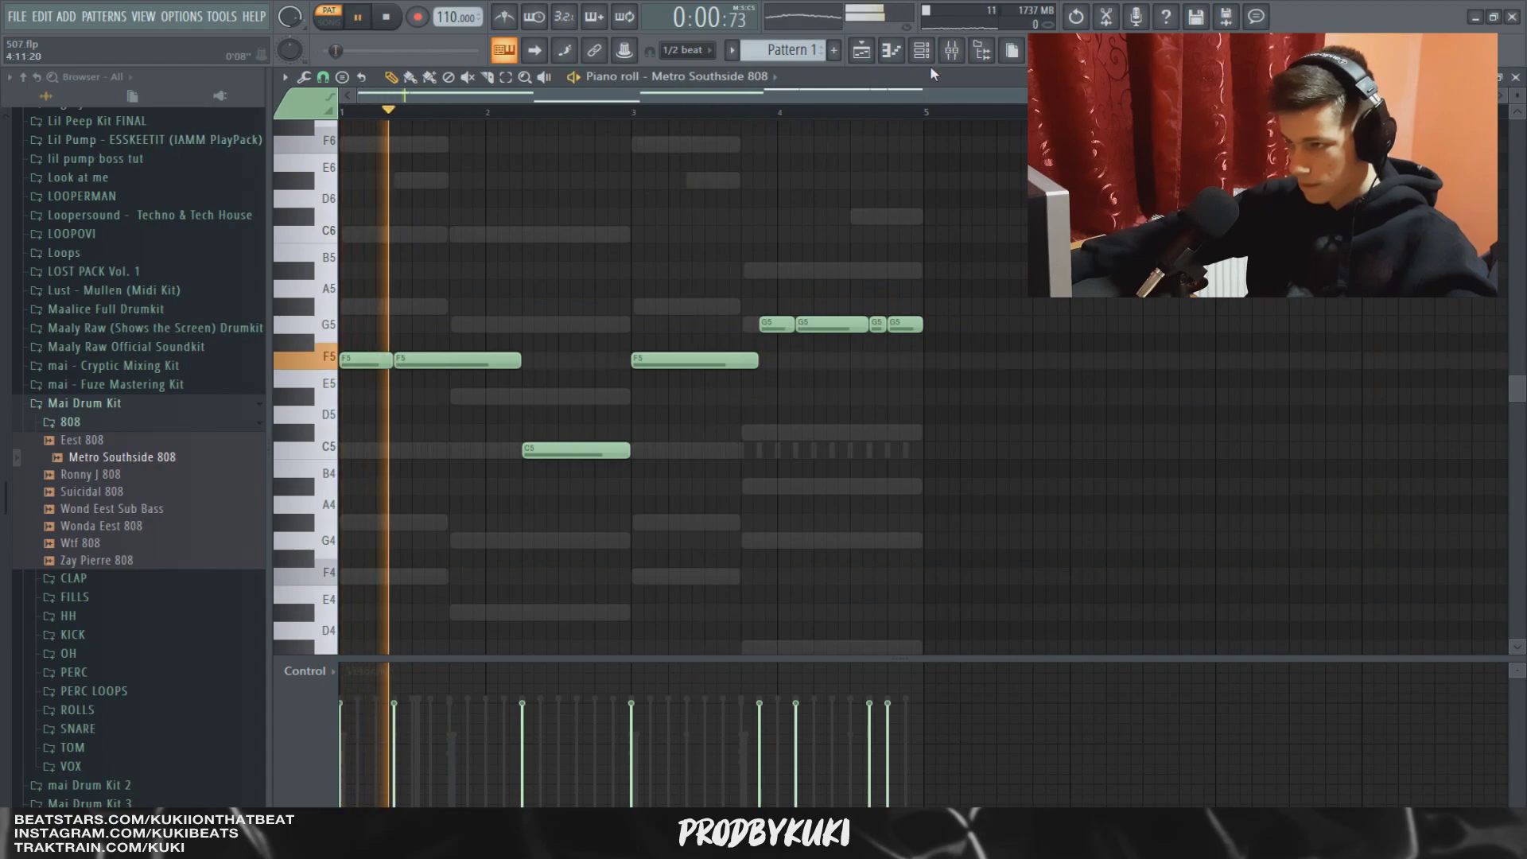
key("space")
Replace the kick channel's sample with Metro Southside Kick from the Mai Drum Kit.
key("F6")
left_click(125, 426)
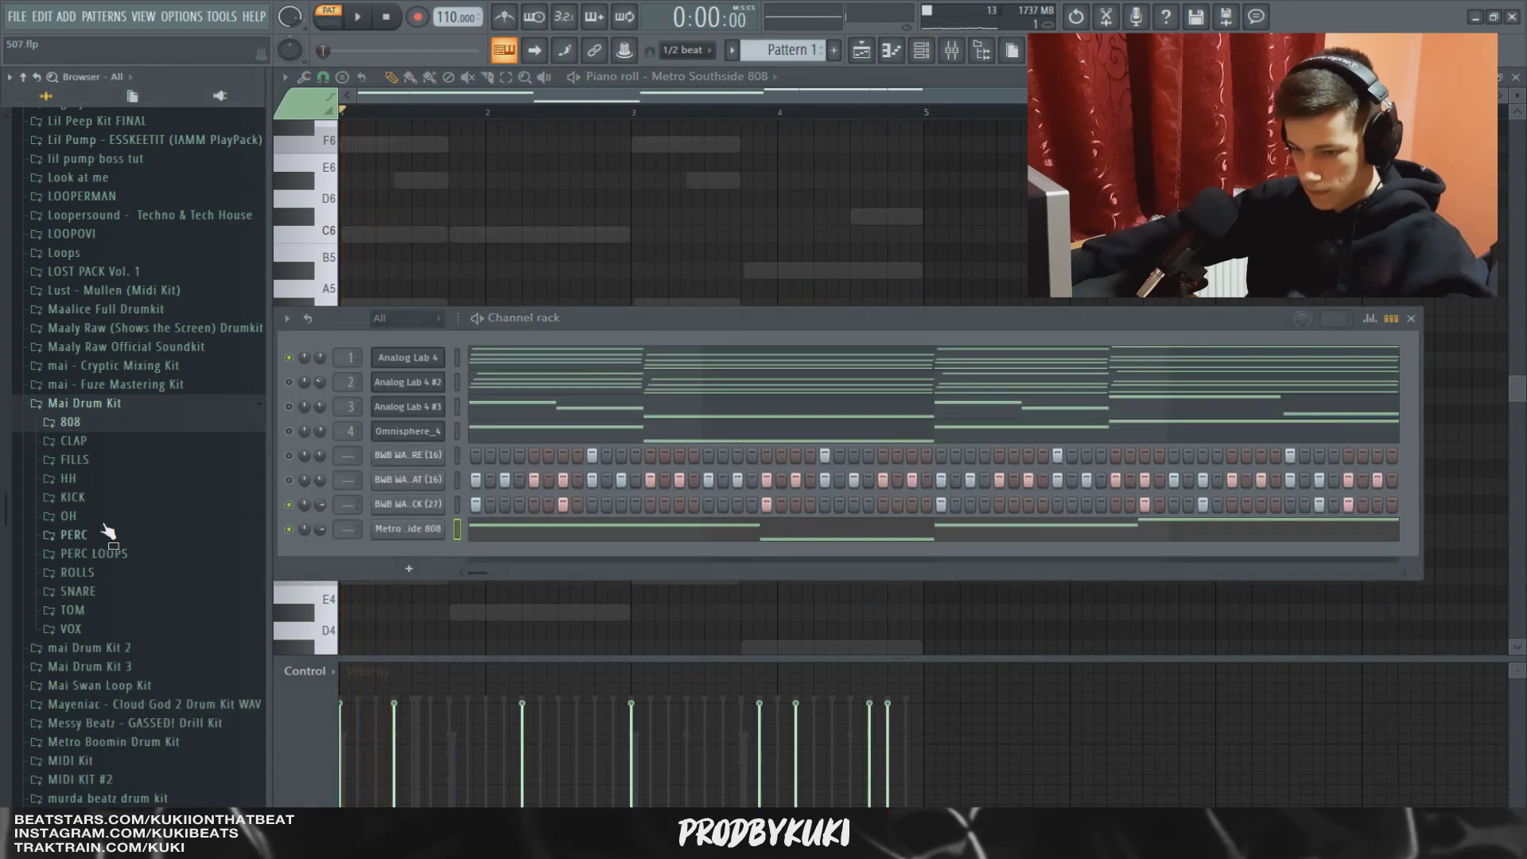
left_click(95, 497)
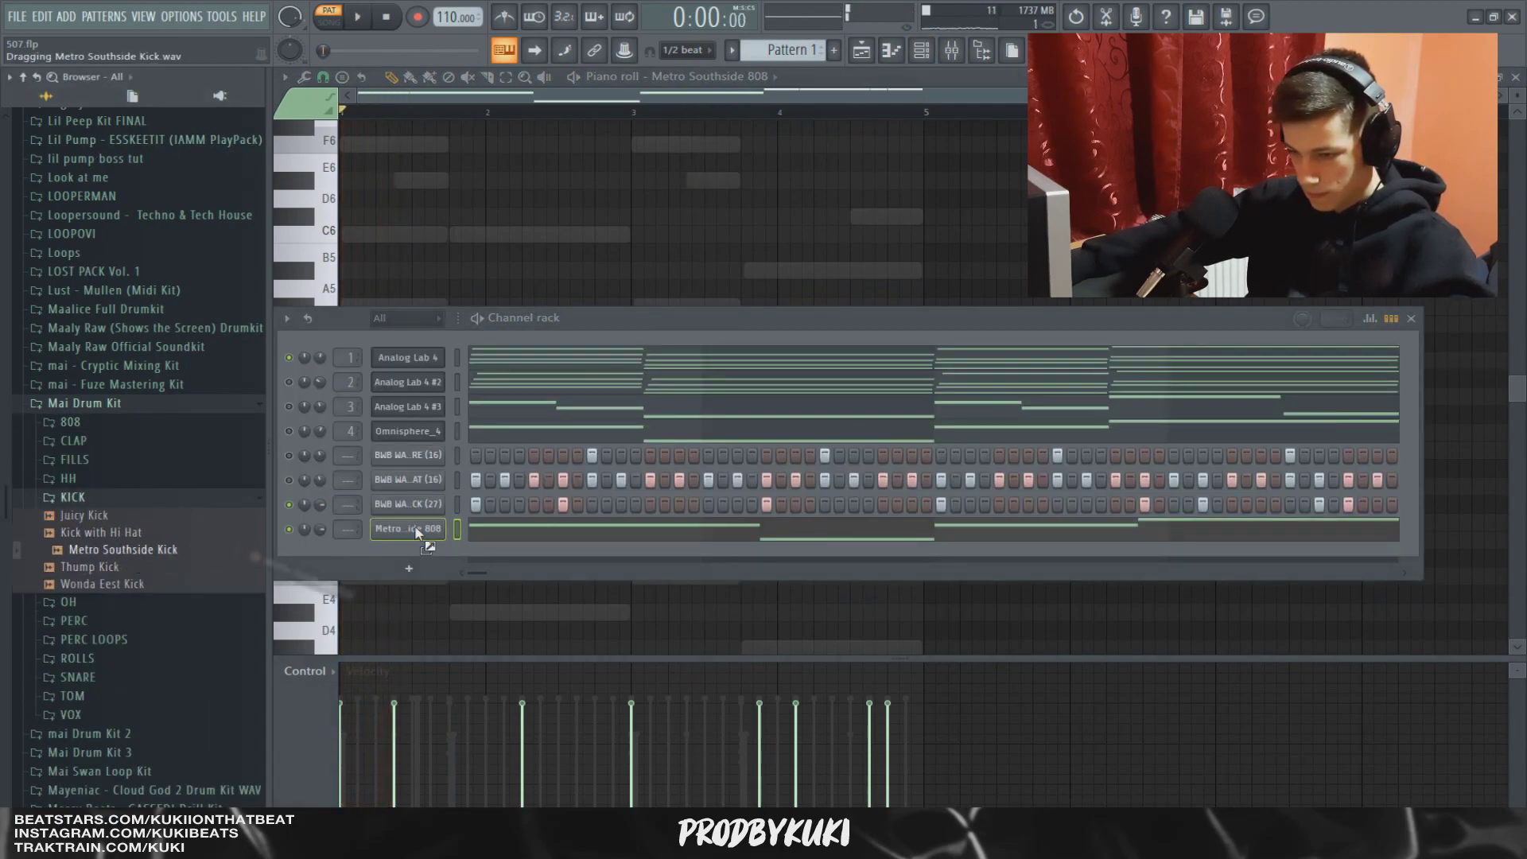
left_click_drag(434, 514, 430, 513)
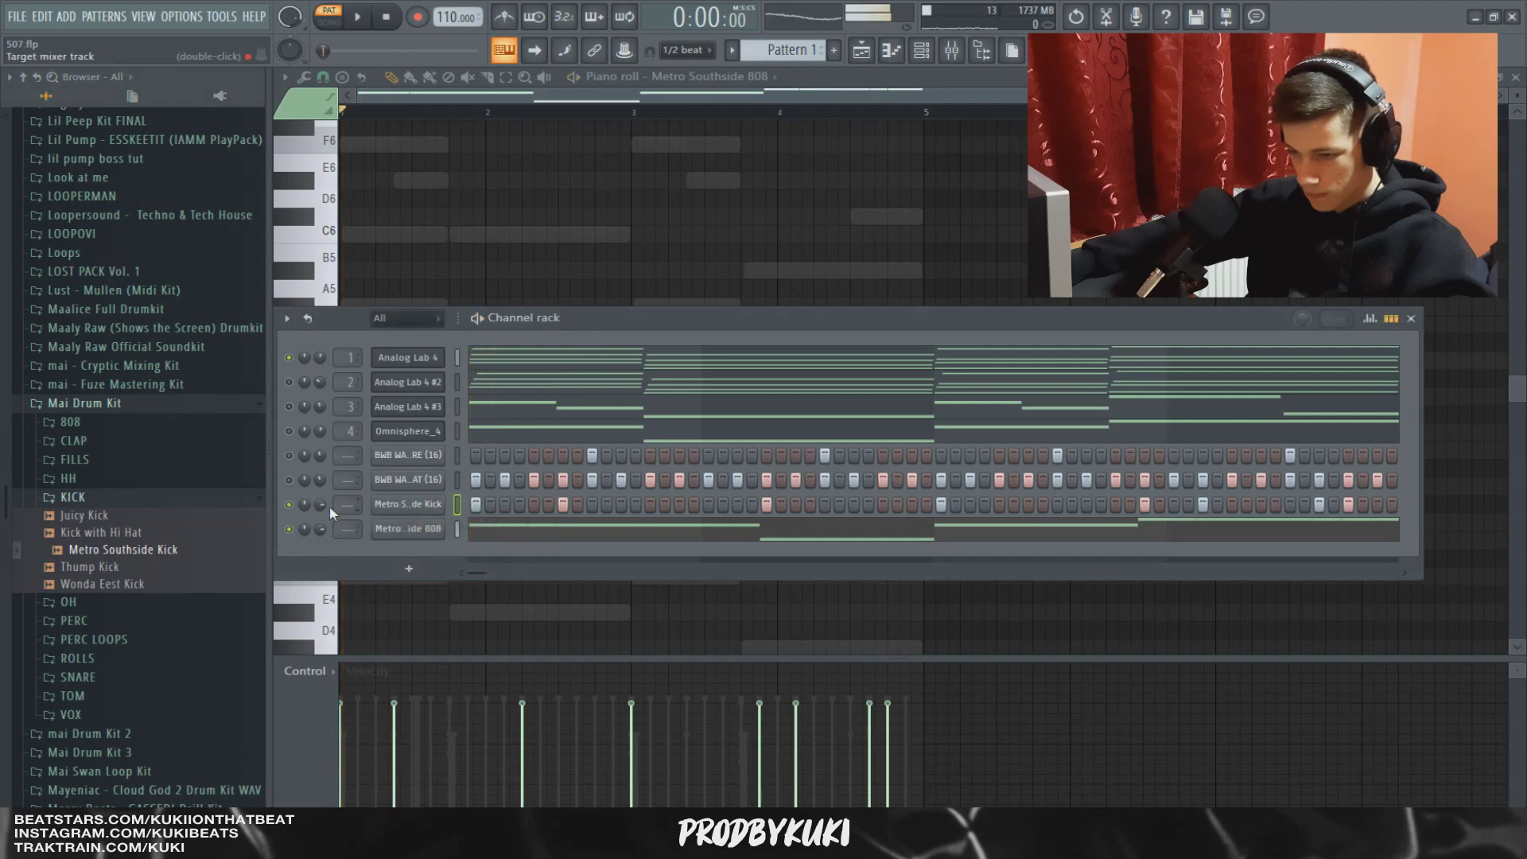
Play back the beat with the Metro Southside Kick while browsing the other drum kits.
left_click(199, 406)
left_click(289, 480)
key("space")
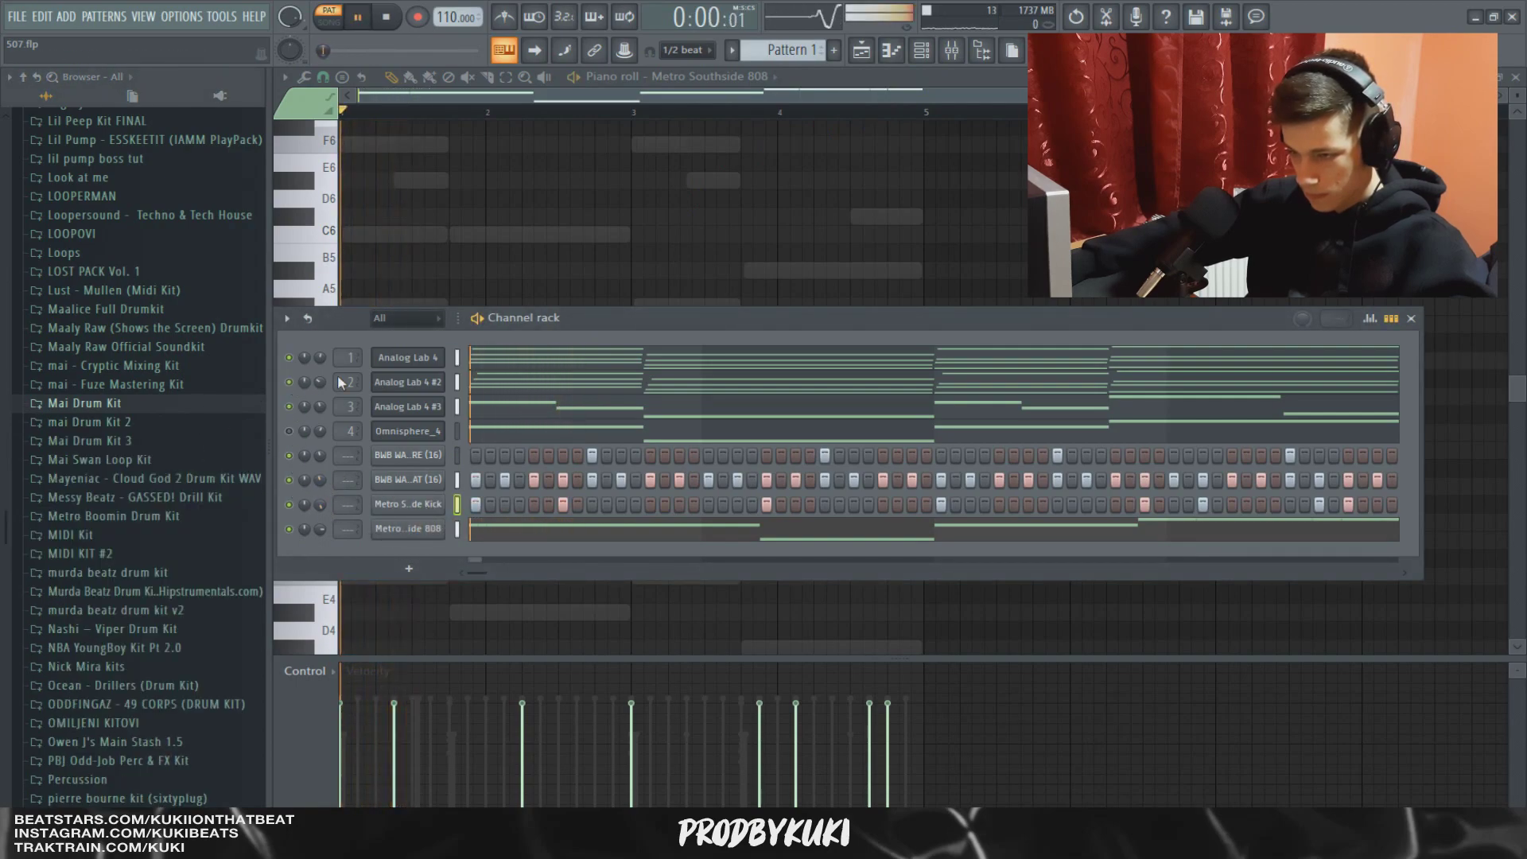
scroll(169, 410, "up", 15)
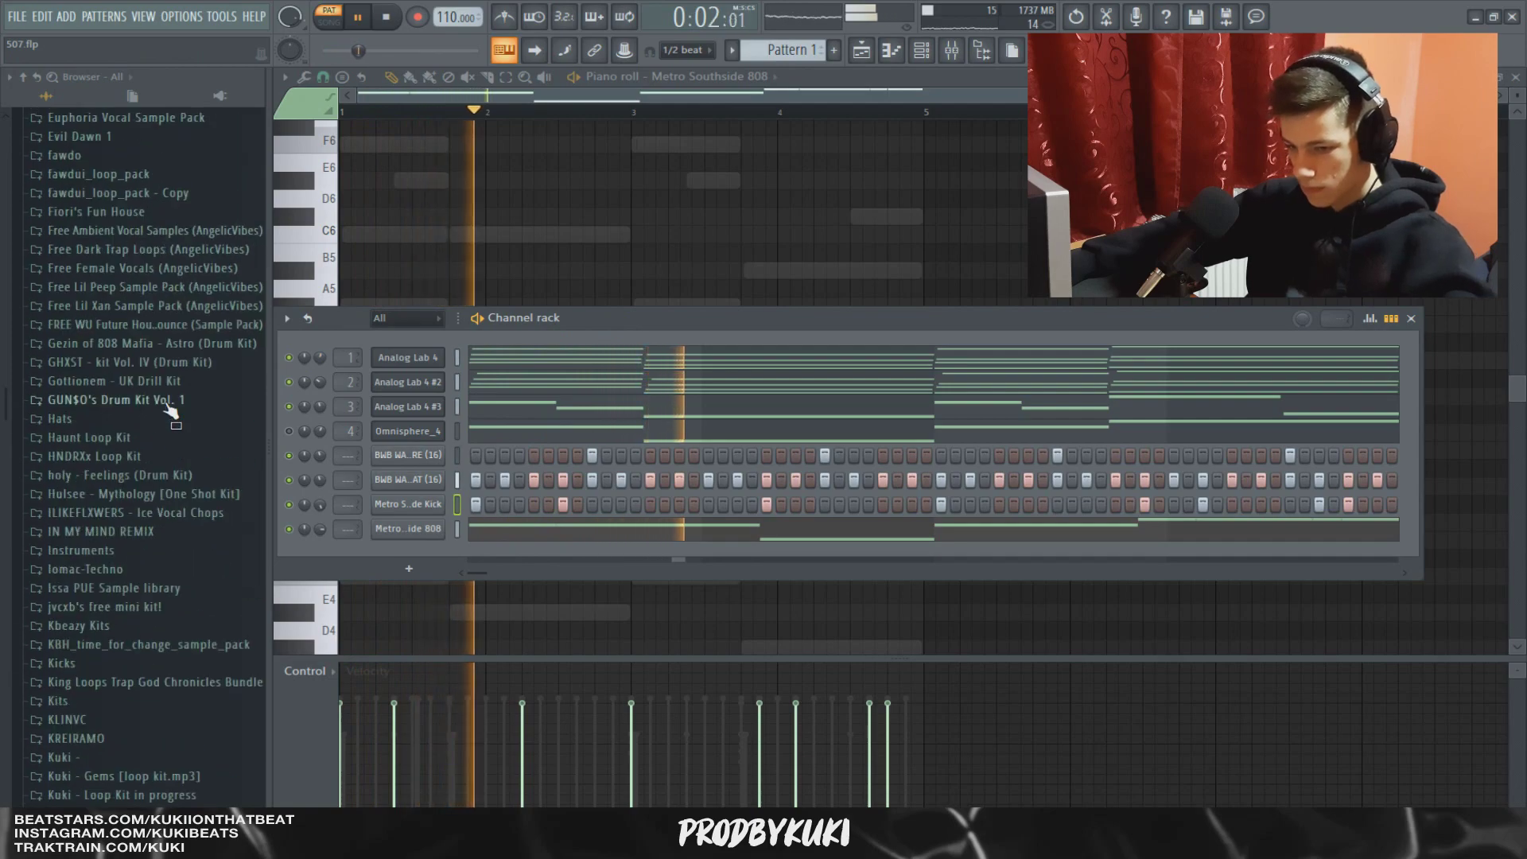
scroll(170, 410, "up", 10)
left_click_drag(634, 314, 663, 293)
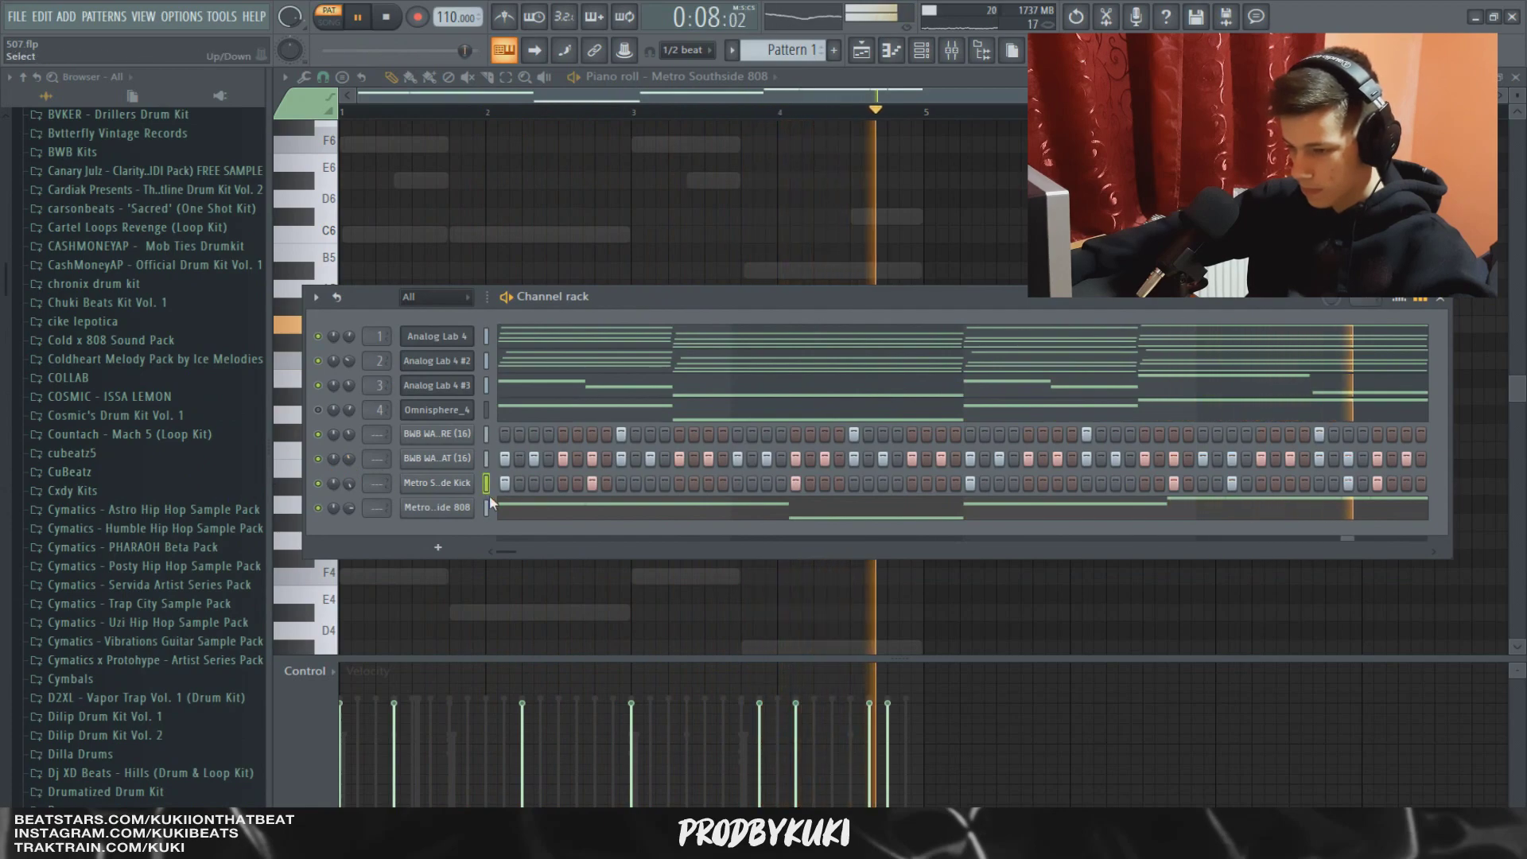
Swap the kick for another kick sample and turn its step pattern into piano roll notes.
key("space")
right_click(464, 484)
left_click(509, 483)
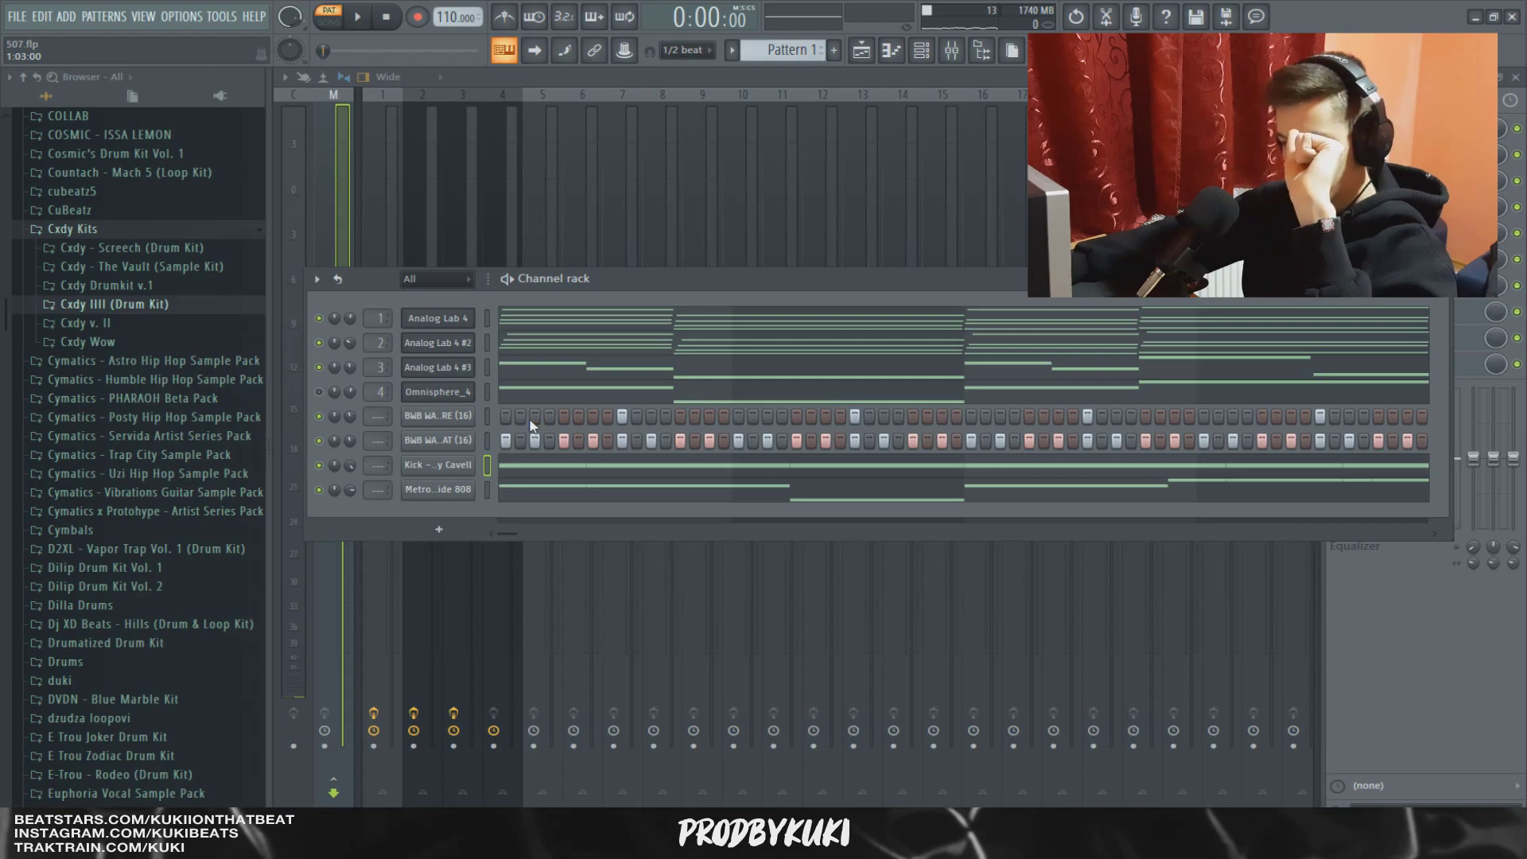
Add an Arcade instrument channel and open it with the Blurred Out kit.
left_click(440, 530)
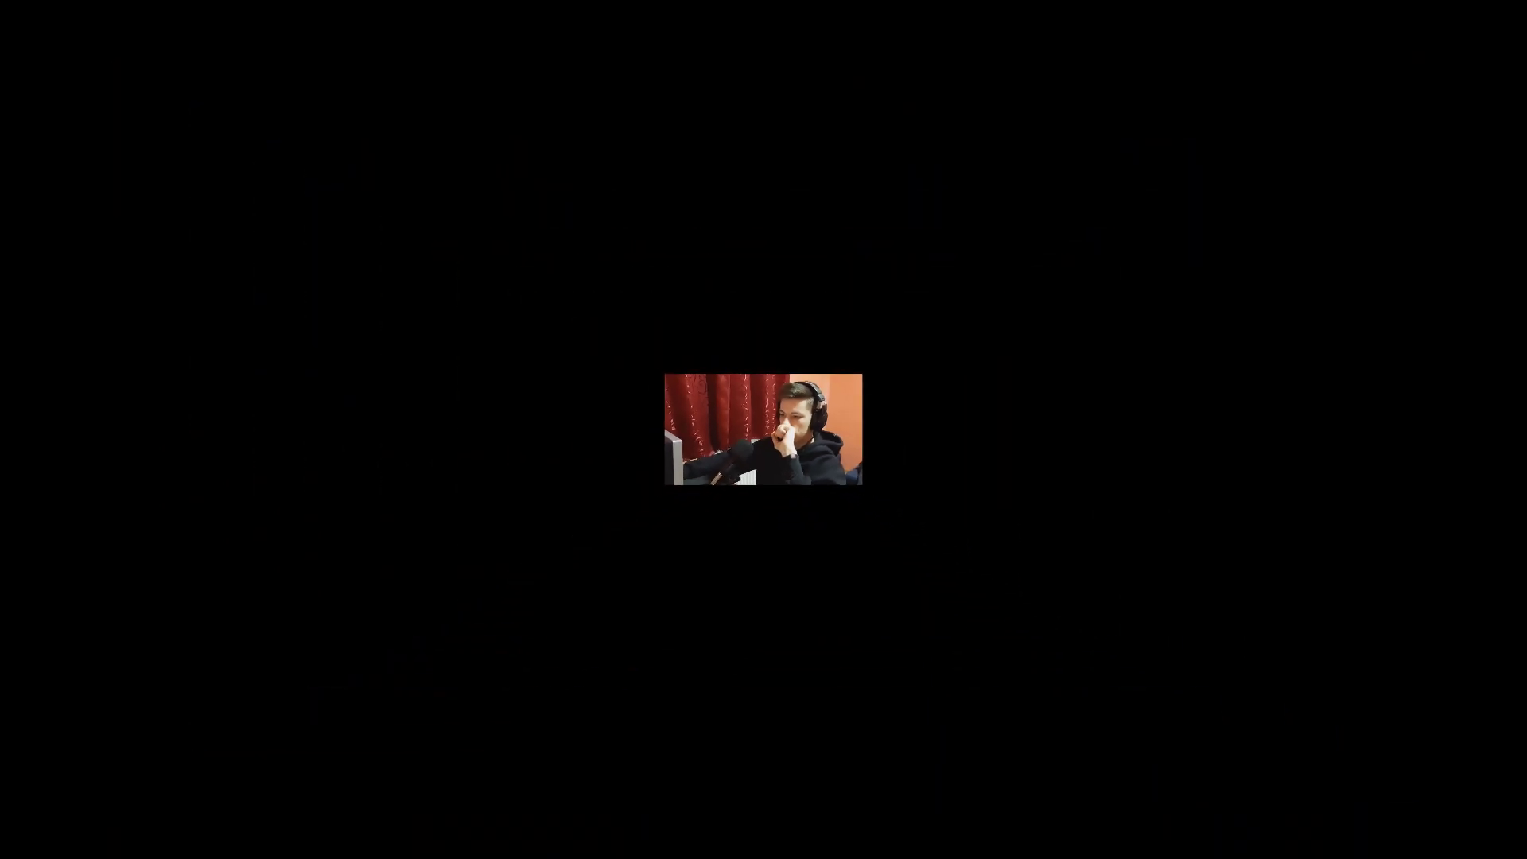
left_click(506, 116)
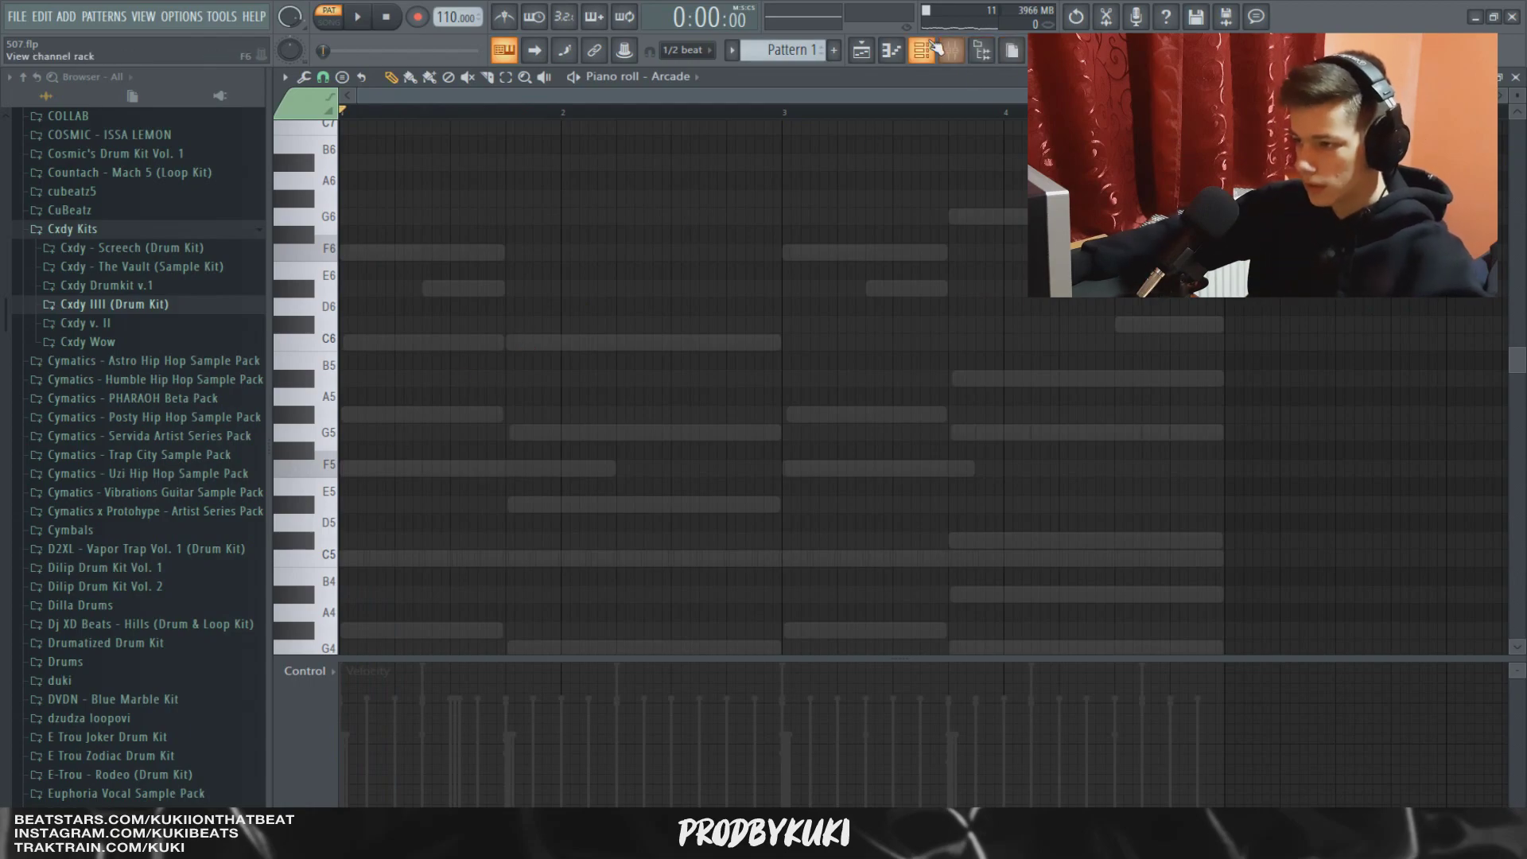
left_click(935, 49)
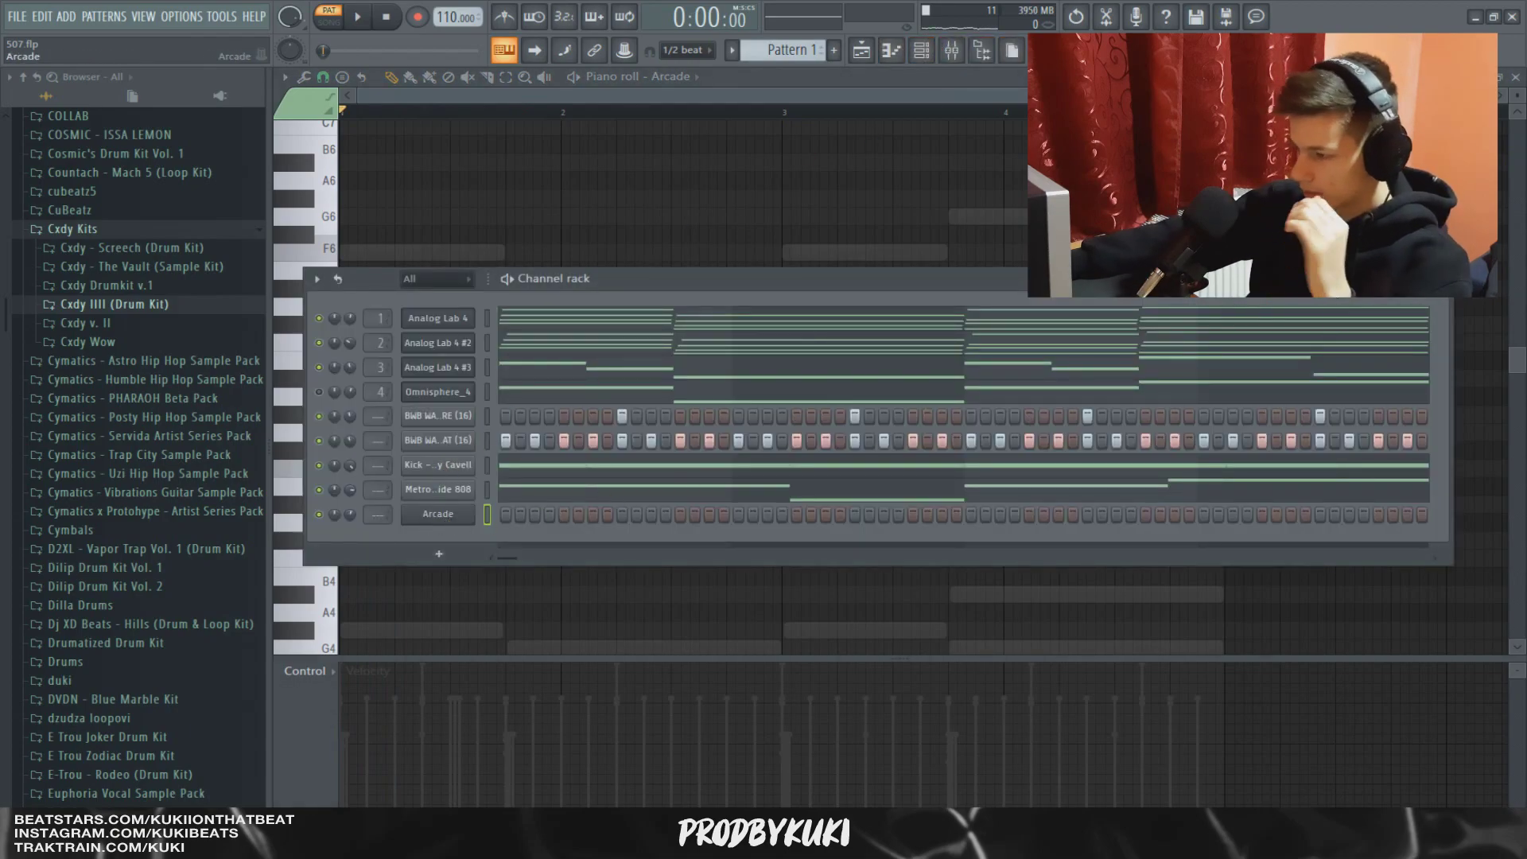
left_click(437, 514)
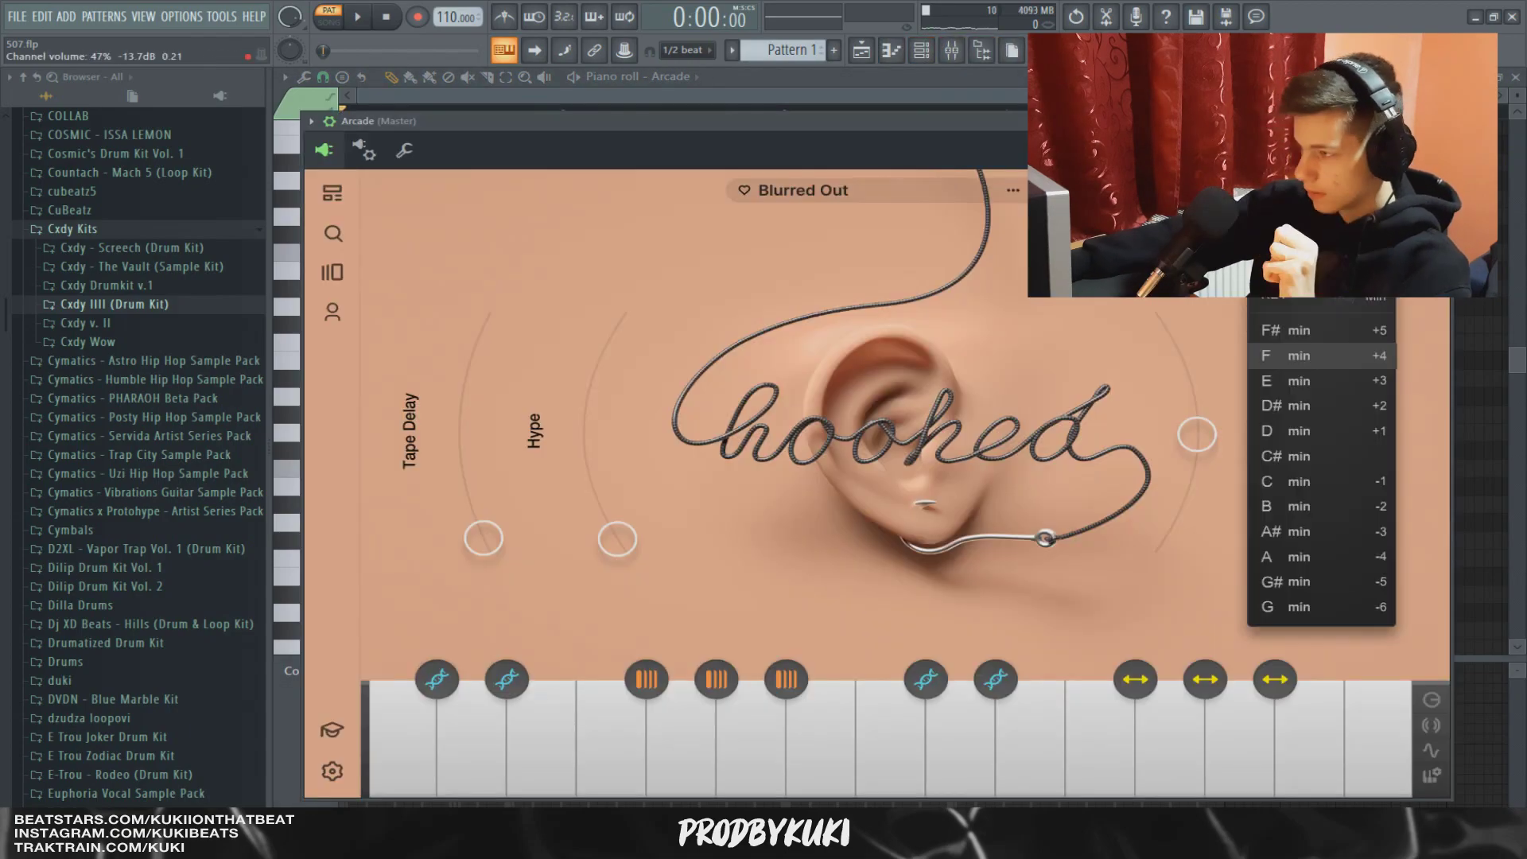
Audition the neighbouring samples on the Blurred Out kit's white keys and close Arcade.
left_click(894, 739)
left_click(837, 740)
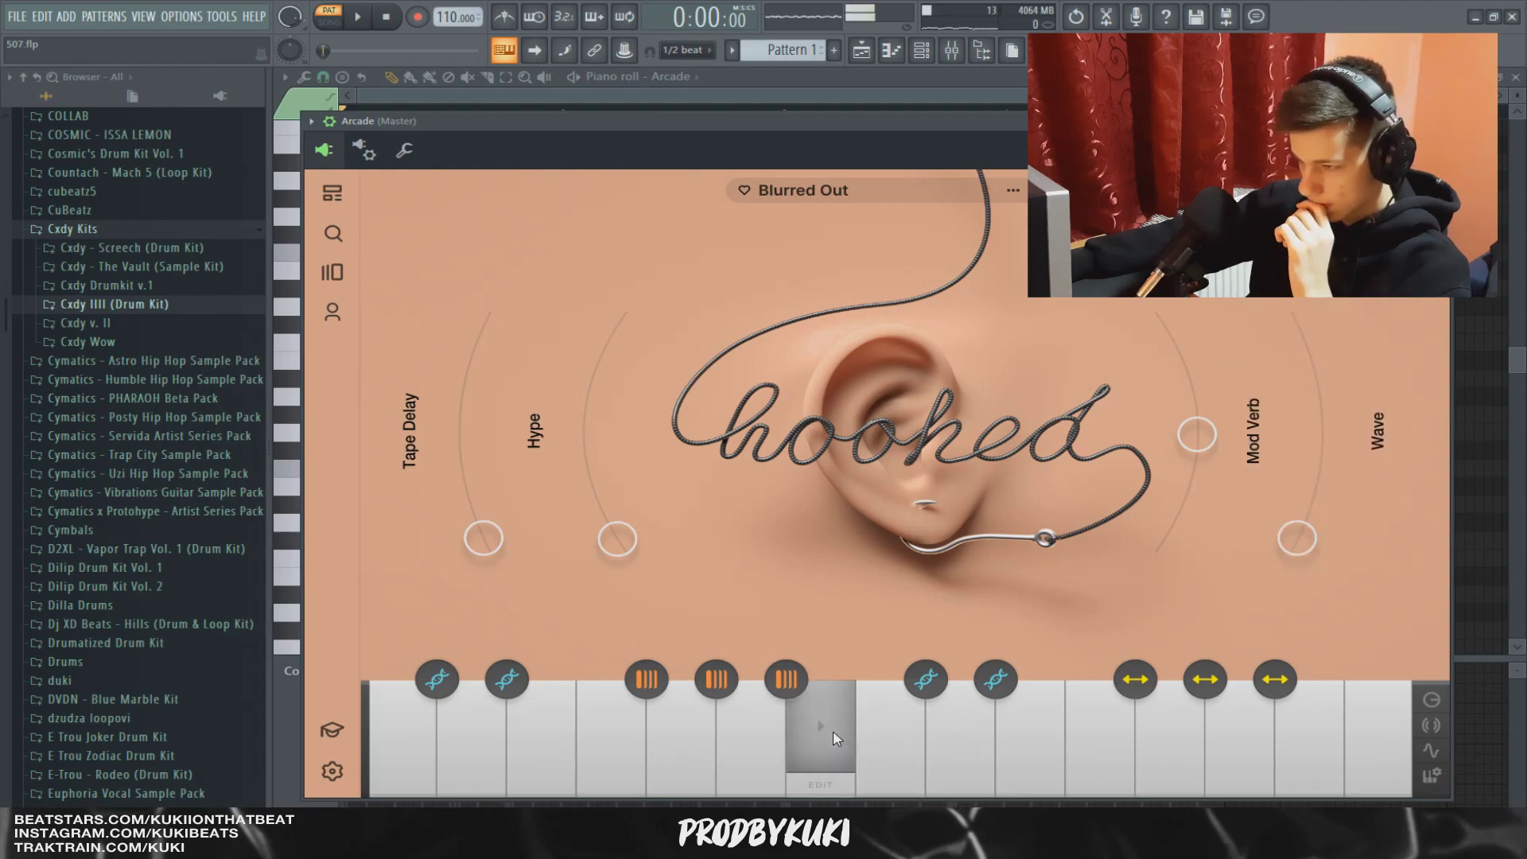
left_click(891, 740)
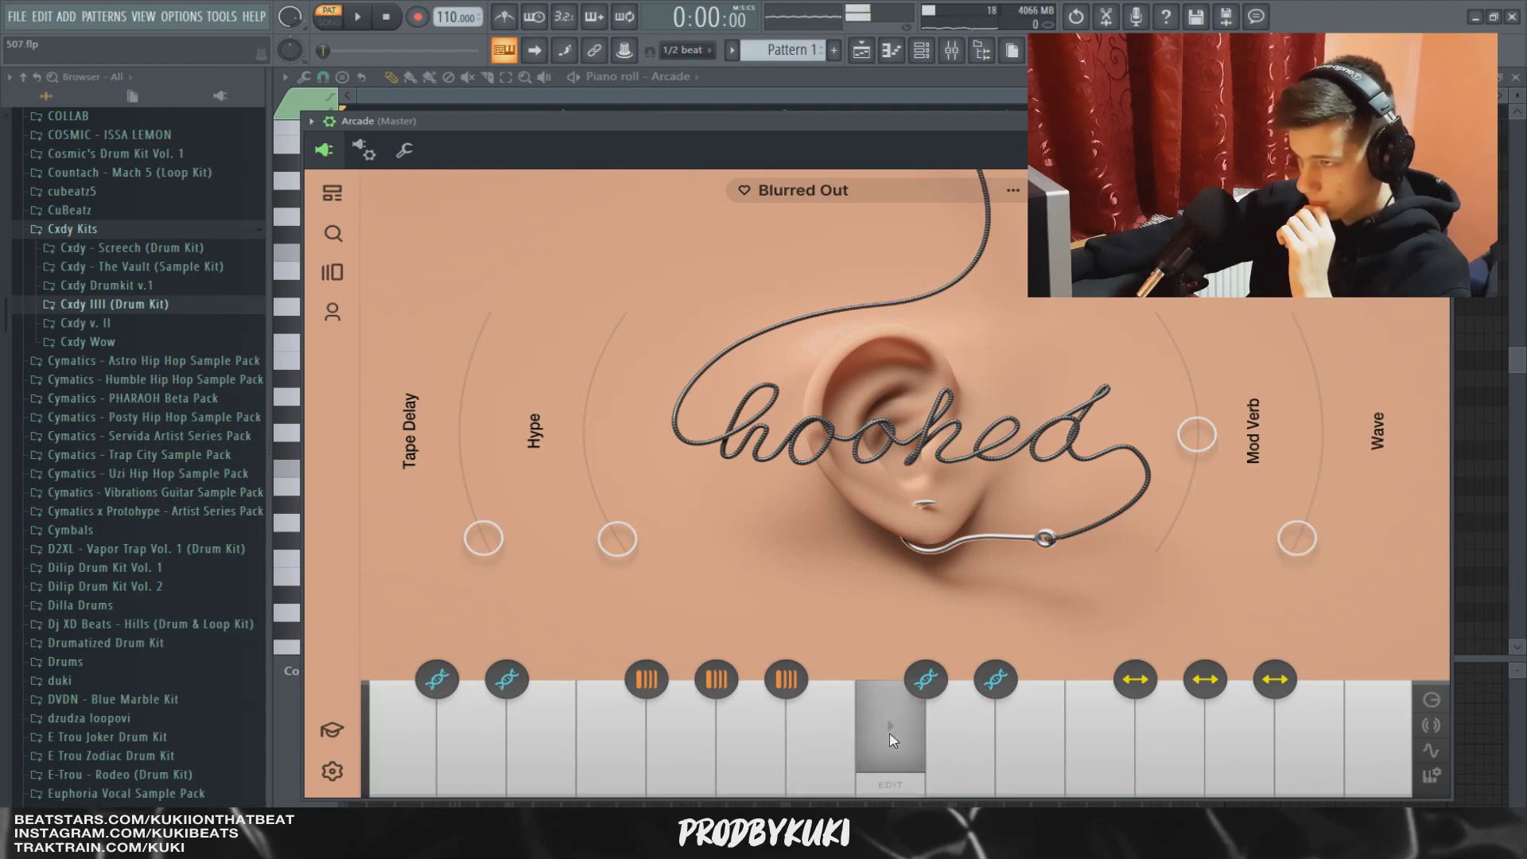
key("Escape")
Place an Arcade F5 note about 6.5 steps long at step 13 of bar 1 and play it back.
left_click_drag(402, 414, 568, 409)
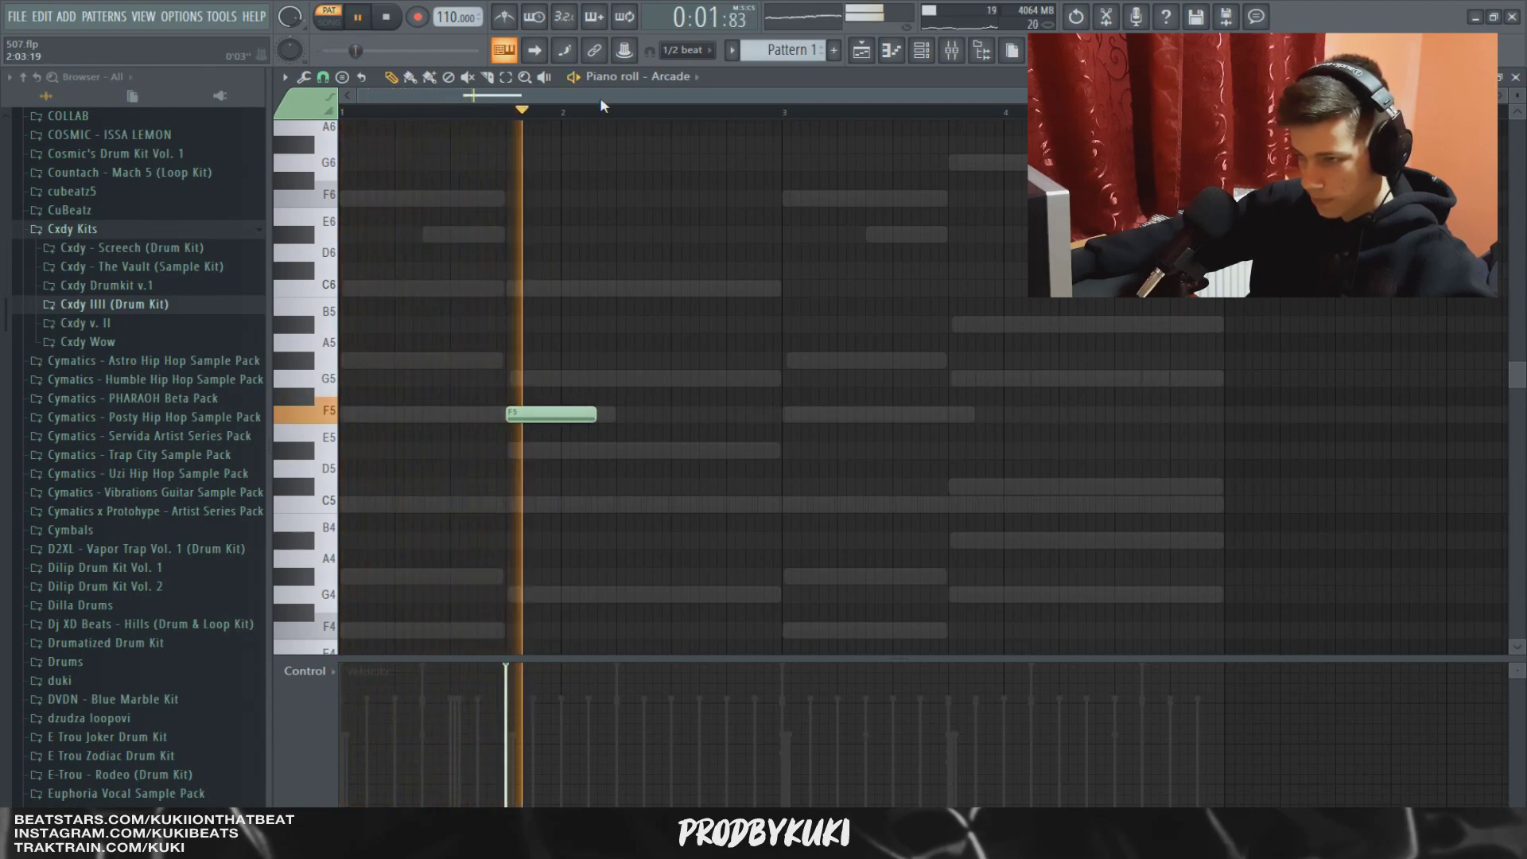
scroll(716, 429, "down", 2)
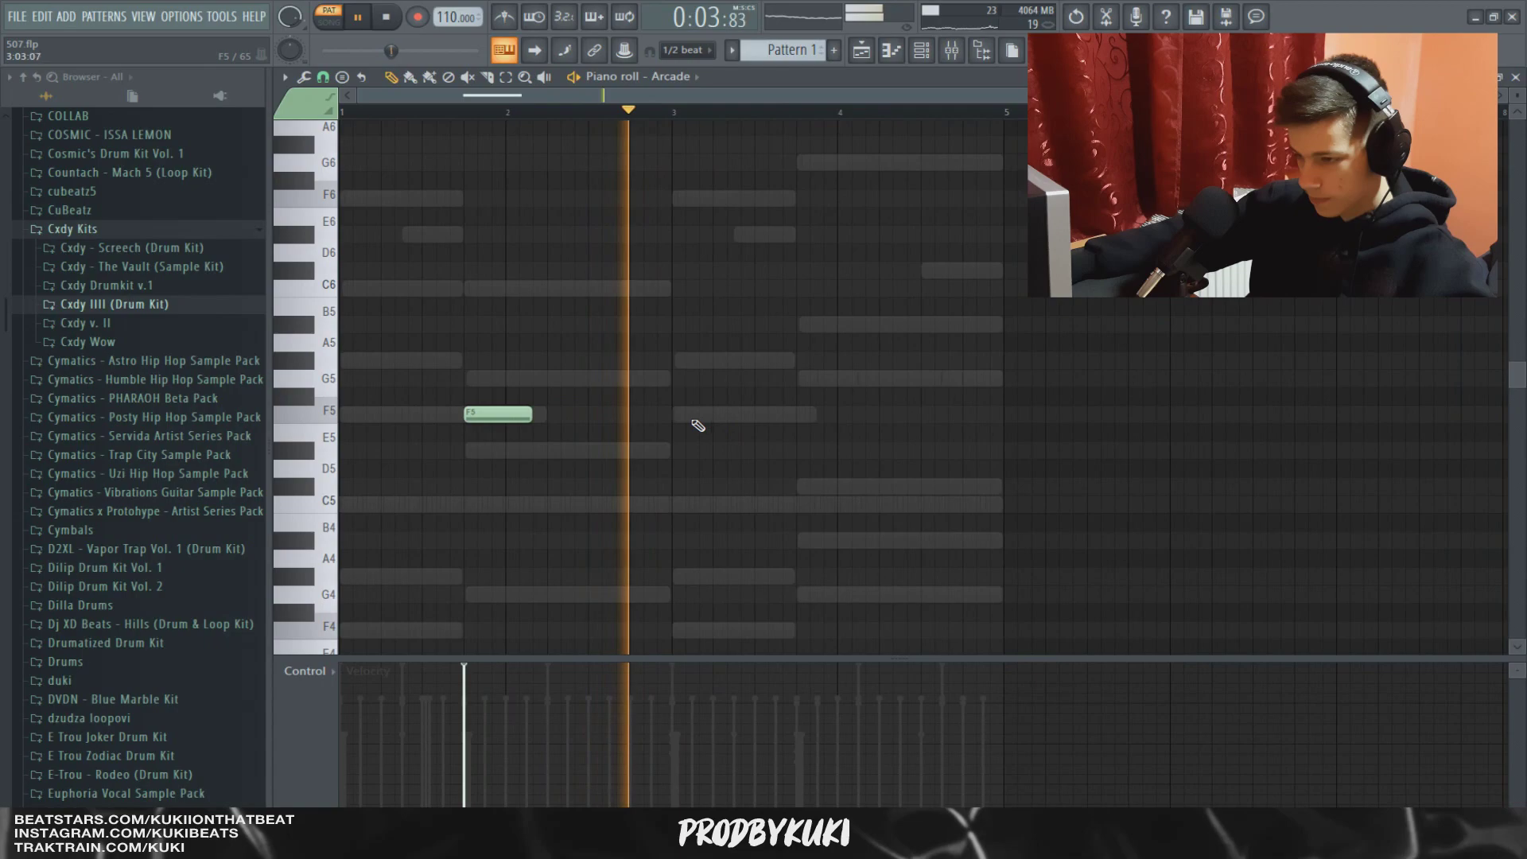
key("space")
Place an Arcade G5 note at the start of bar 3, play it back and lengthen it to 12 steps.
left_click(695, 361)
left_click_drag(696, 362, 695, 389)
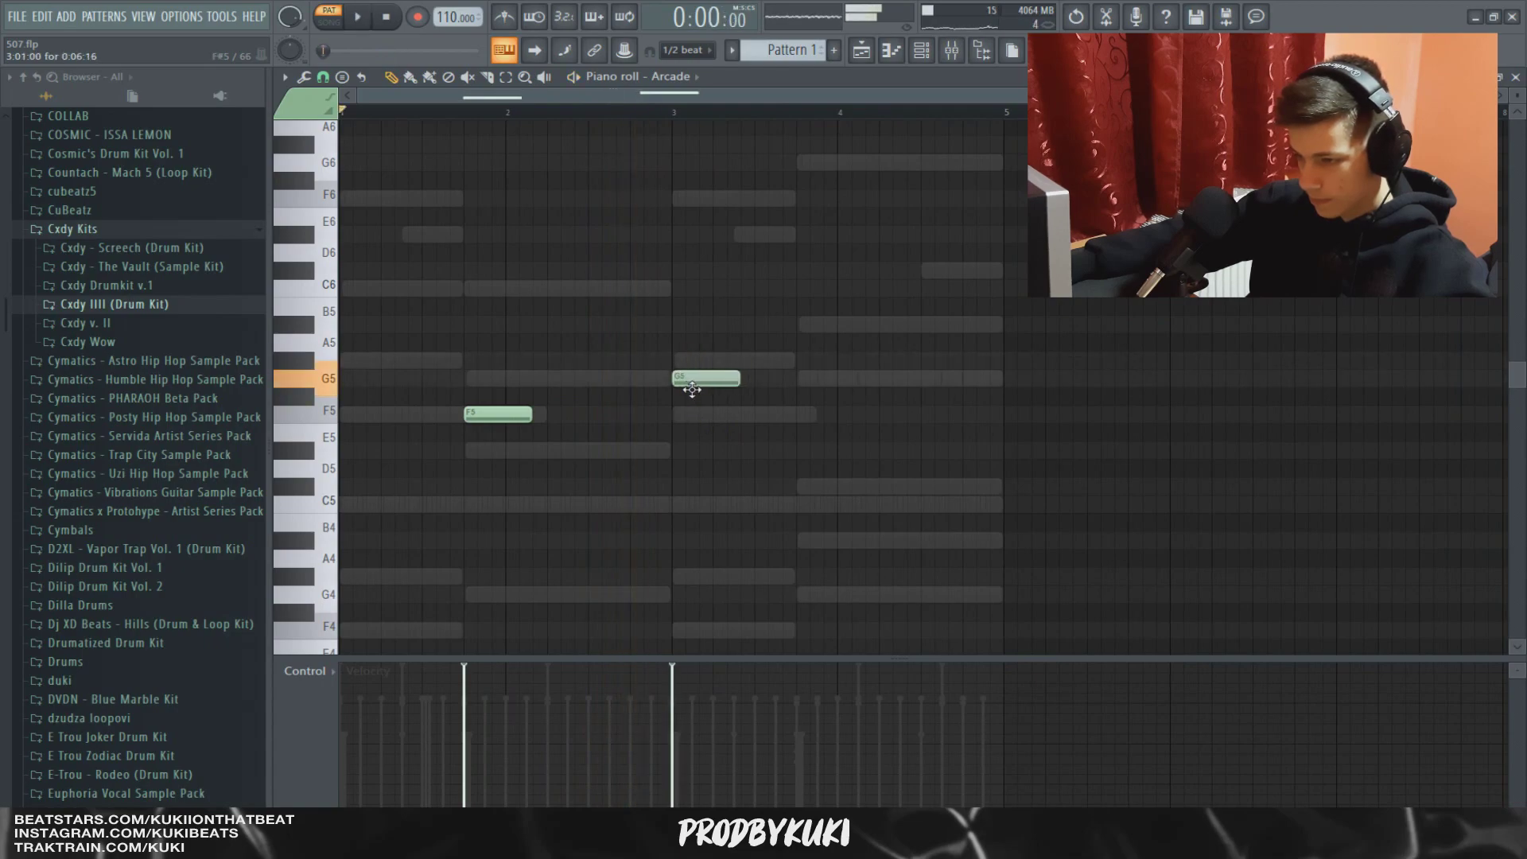
key("space")
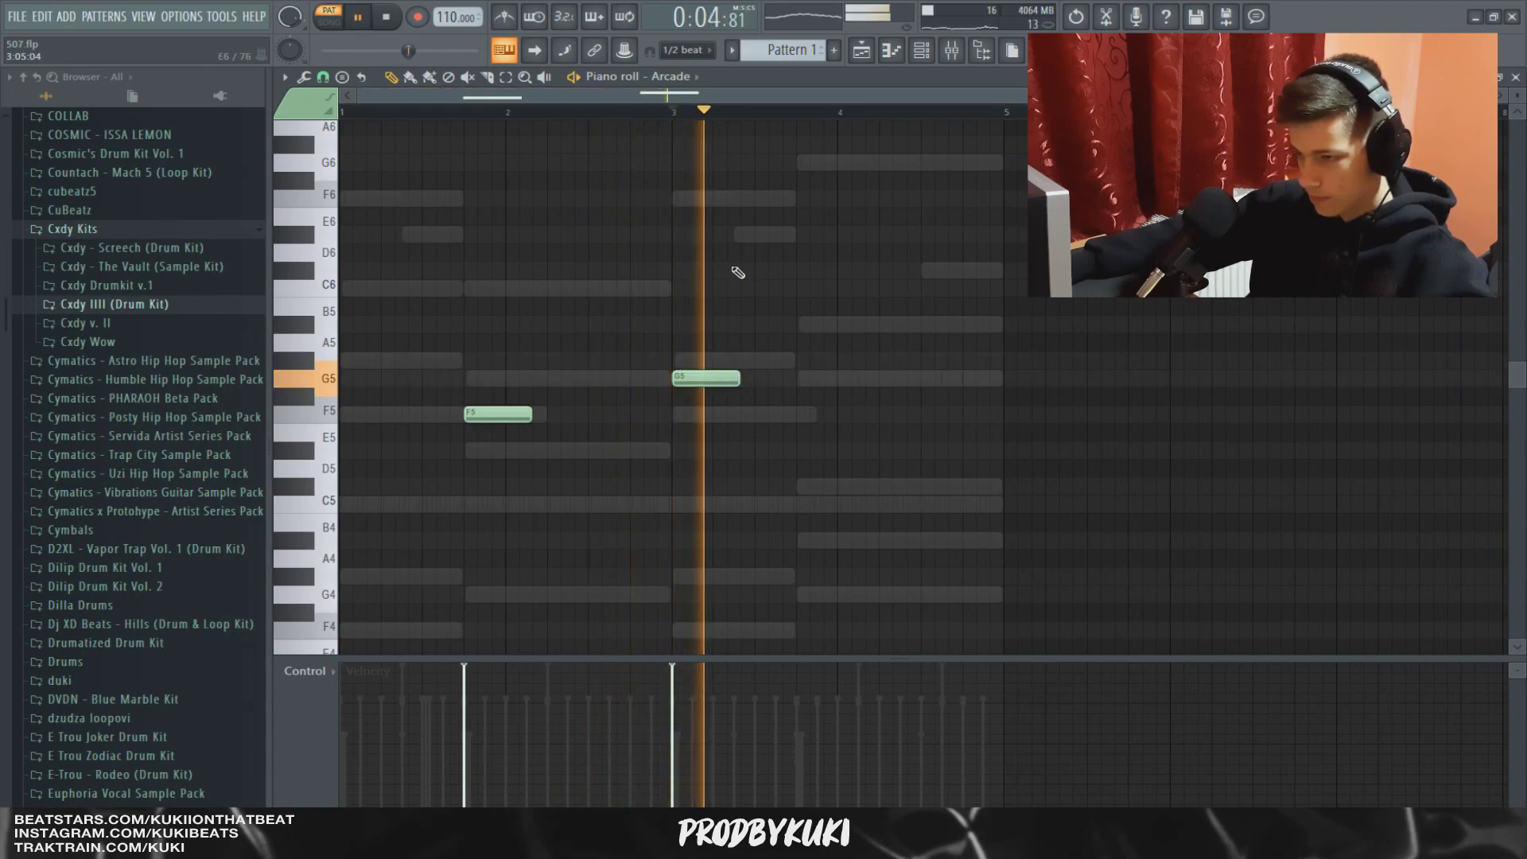
left_click_drag(738, 378, 796, 379)
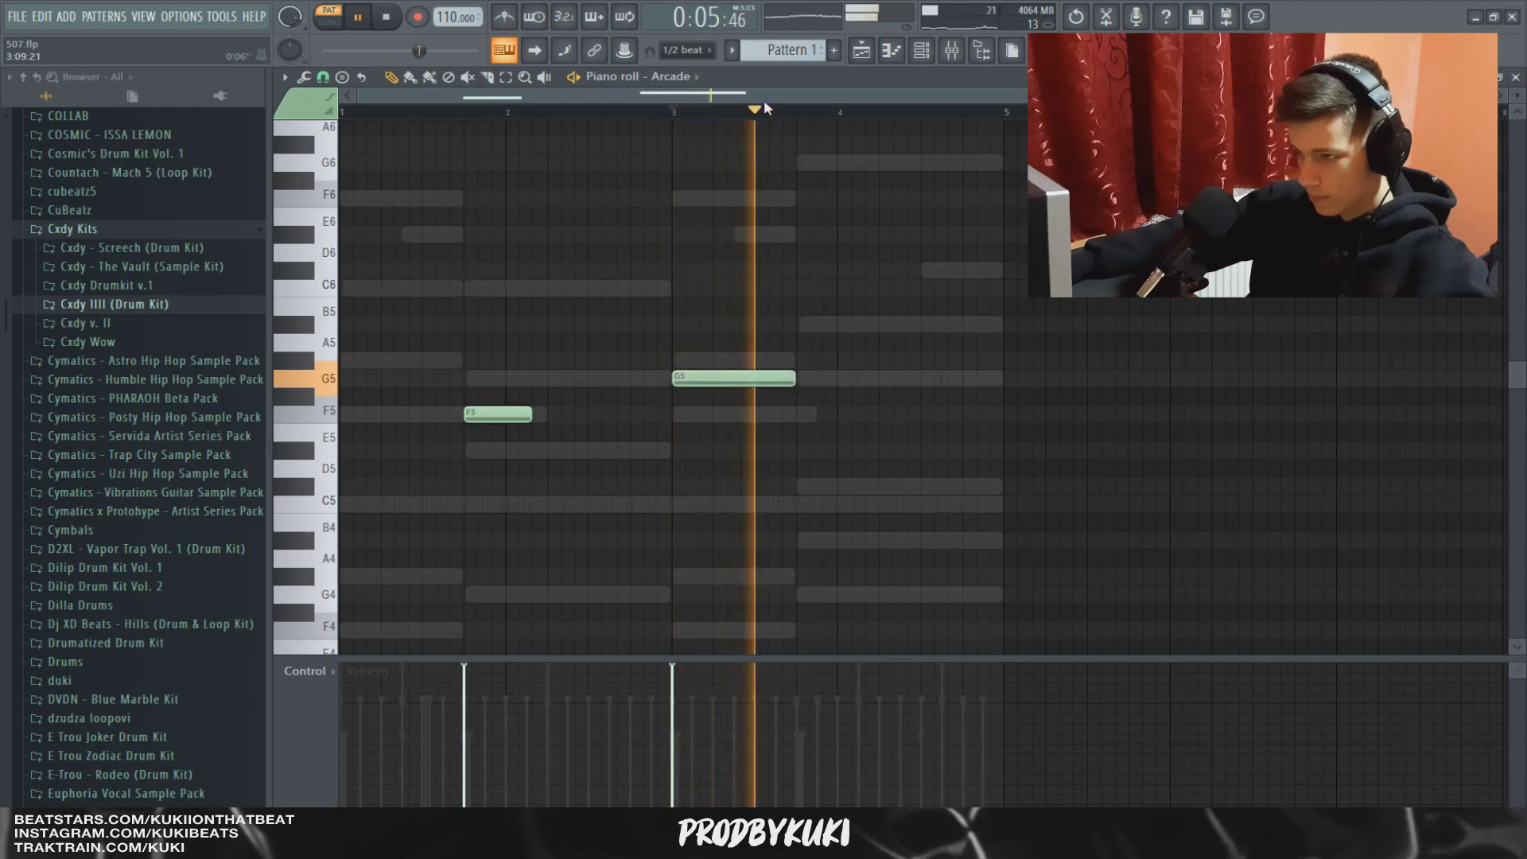
scroll(883, 366, "down", 1)
key("space")
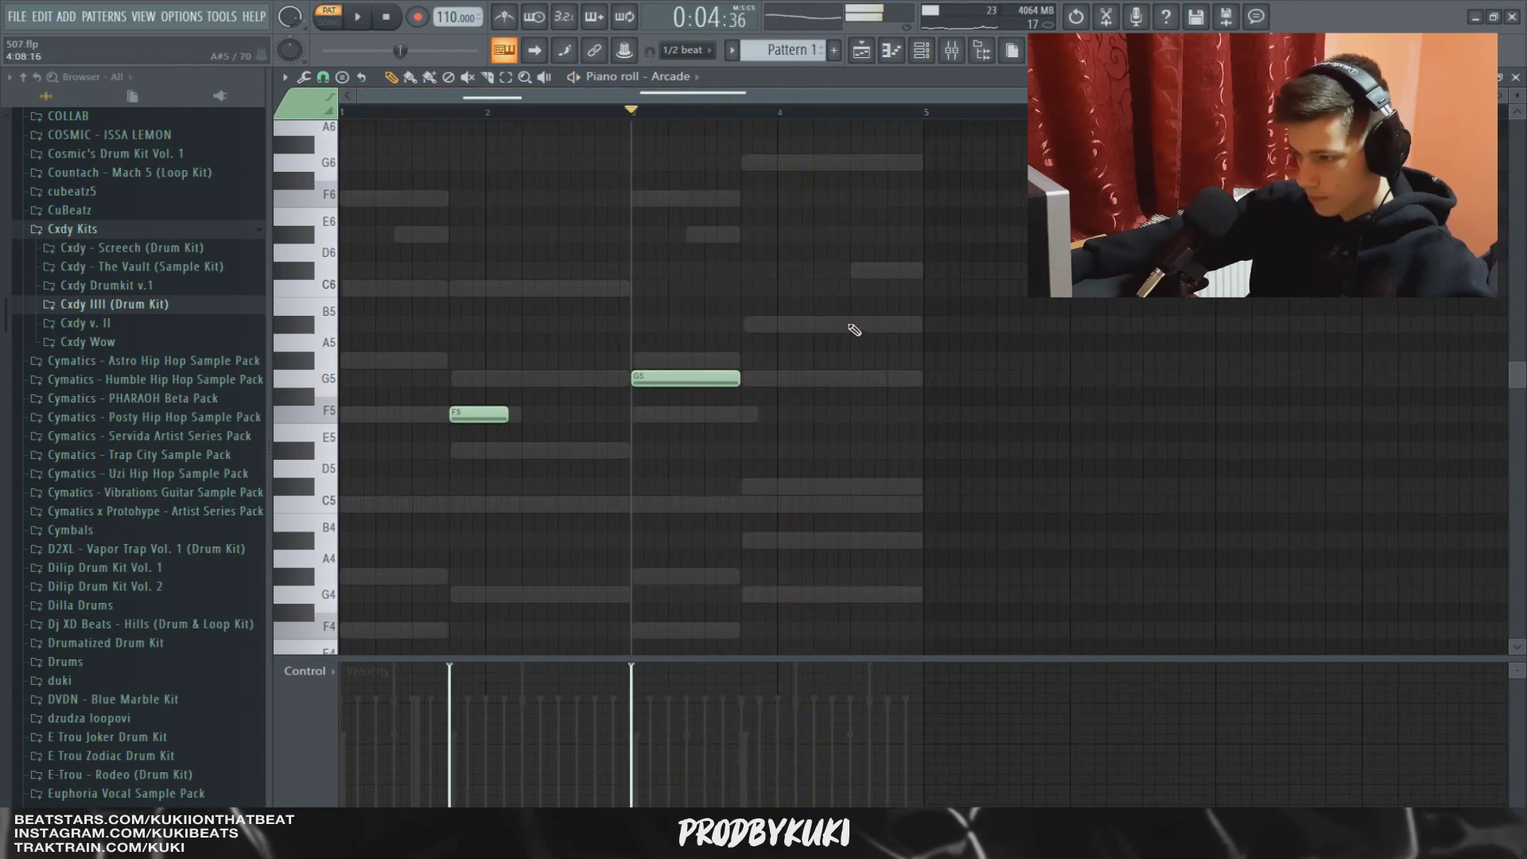
Place an Arcade C5 note at step 9 of bar 4, trim it to 6 steps, and play back the pattern.
left_click(875, 325)
left_click_drag(875, 325, 883, 512)
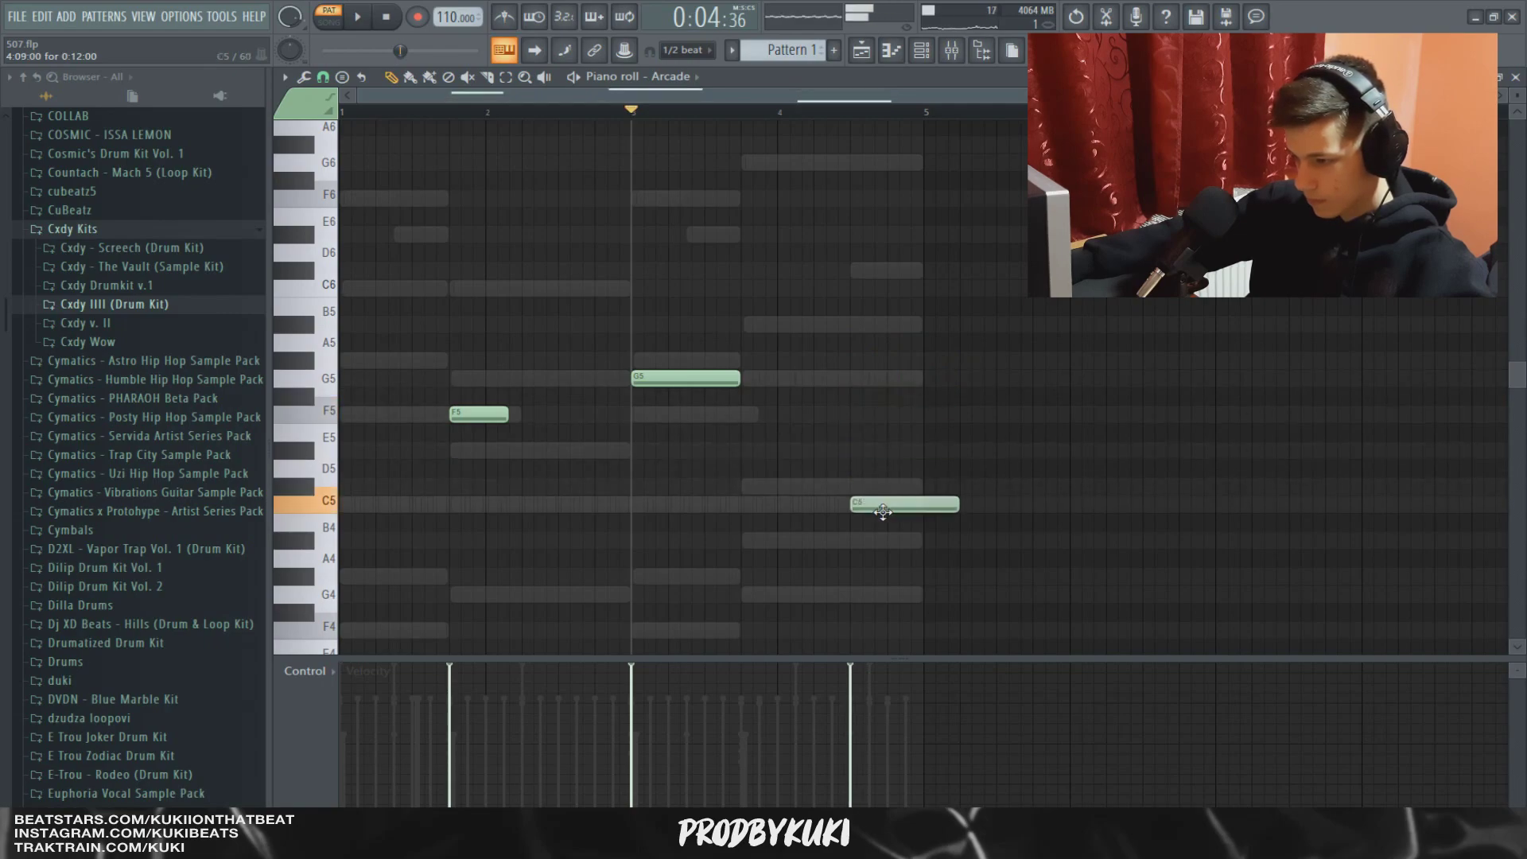
left_click_drag(907, 507, 901, 507)
key("space")
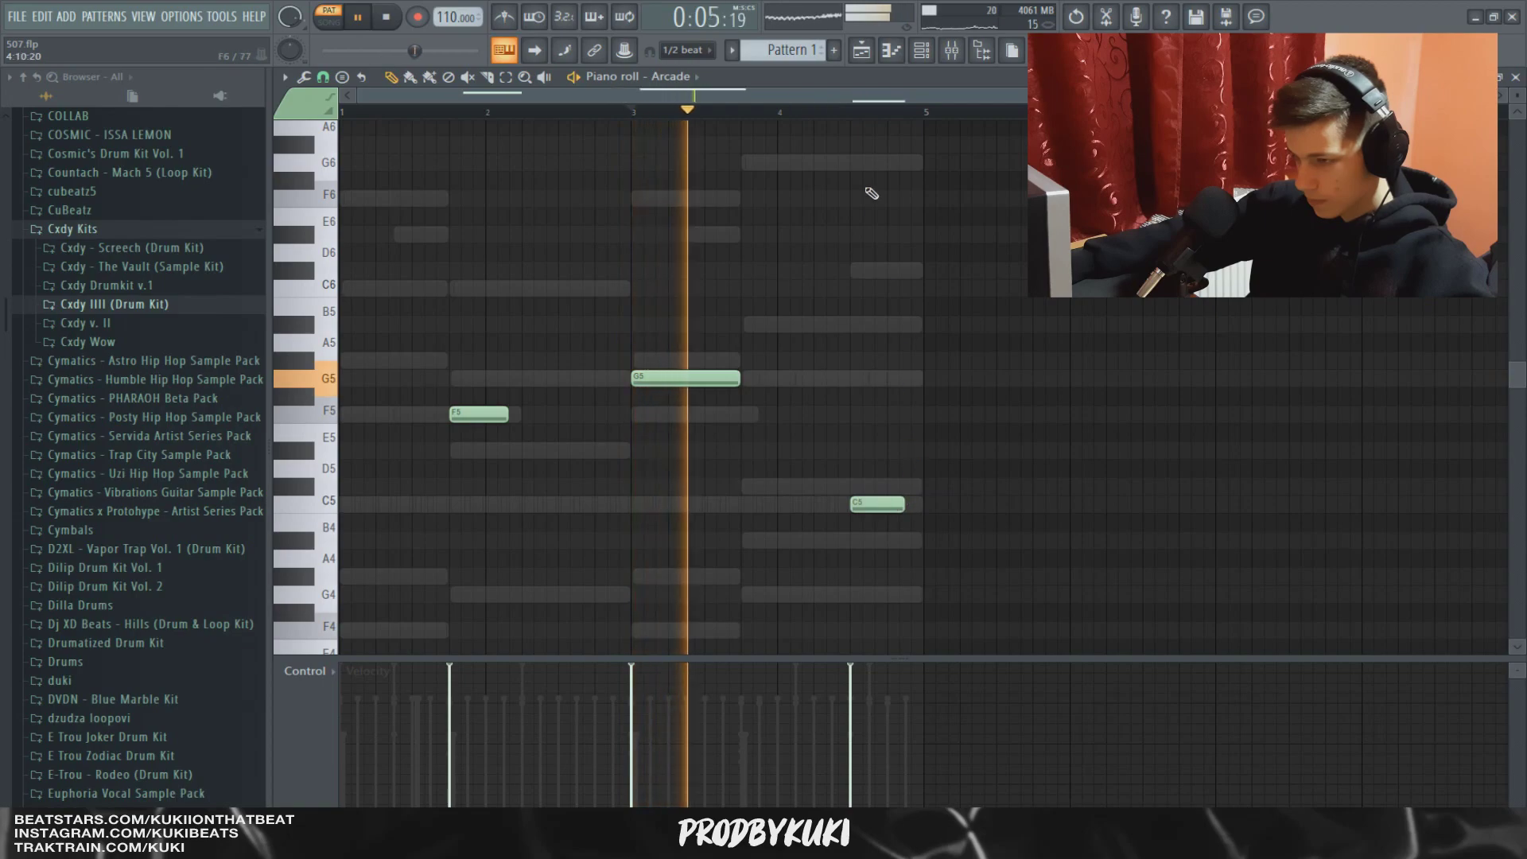
scroll(856, 307, "up", 2)
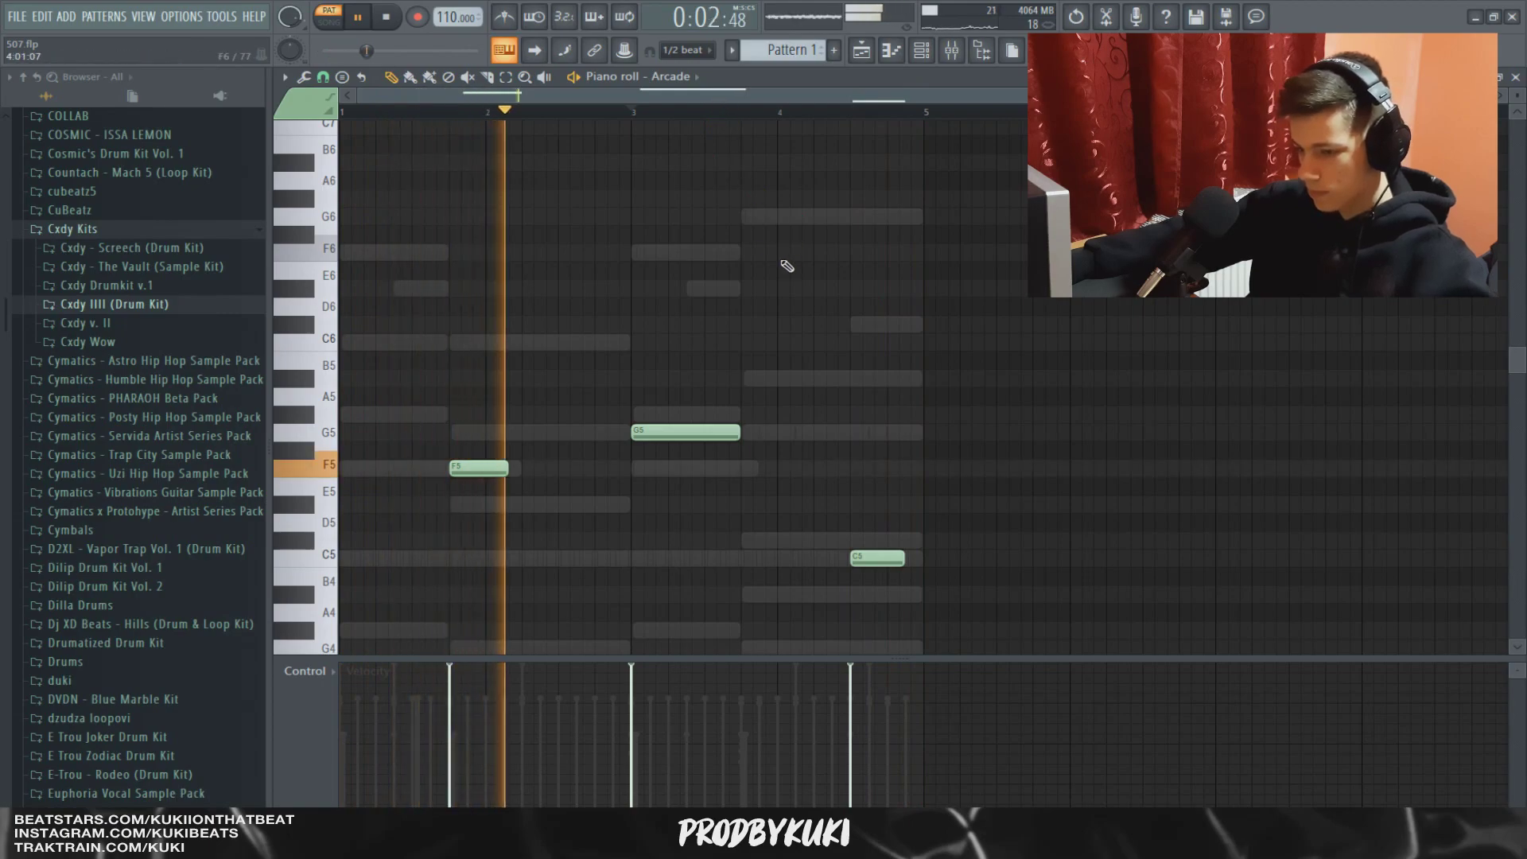
Stop playback and route the Arcade channel to mixer track 5.
key("space")
left_click(965, 48)
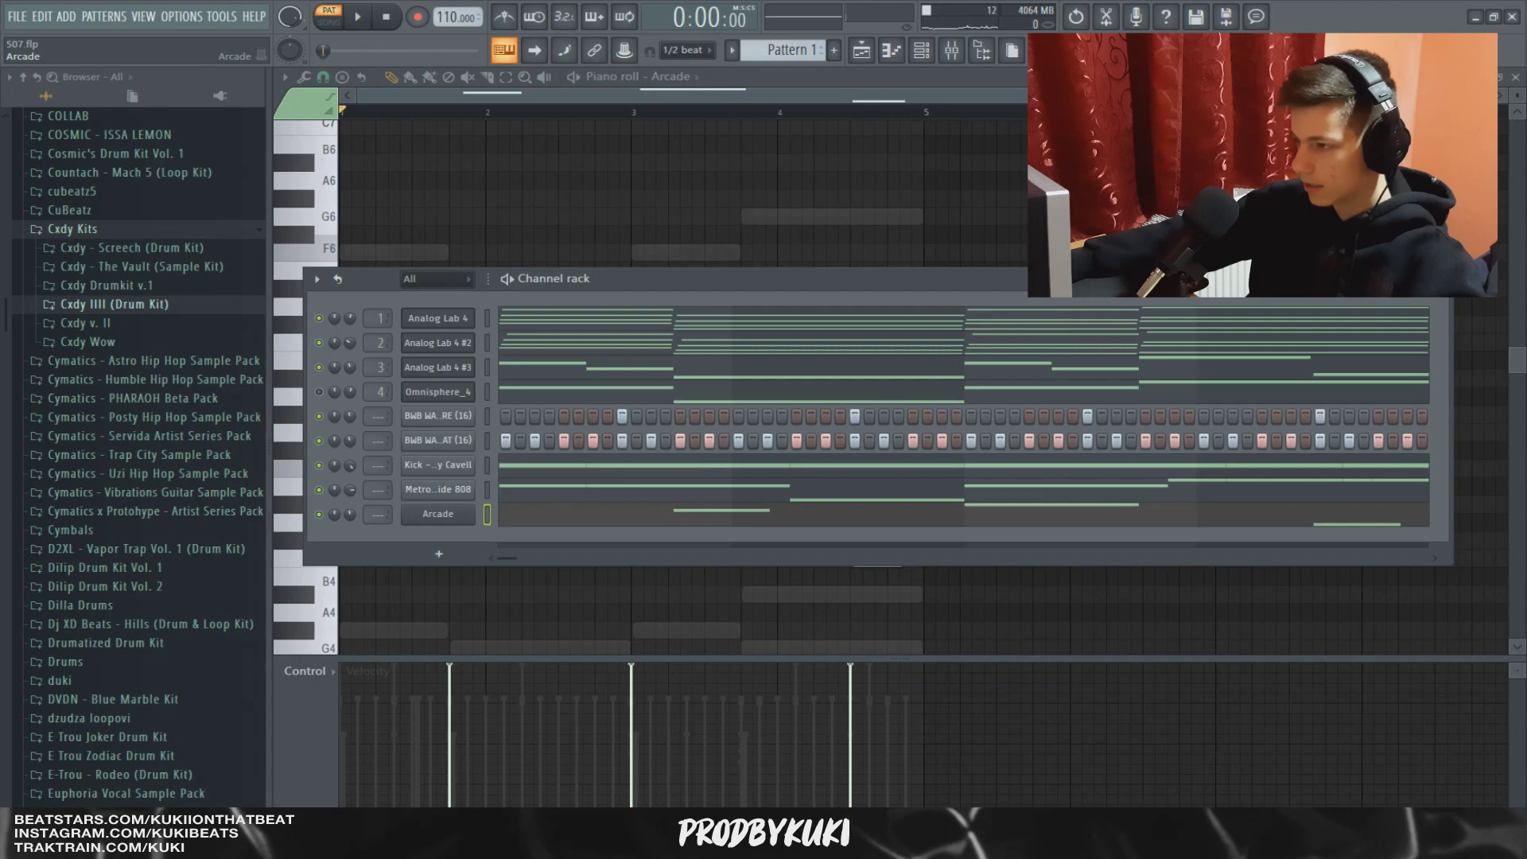
left_click(438, 514)
key("ctrl+l")
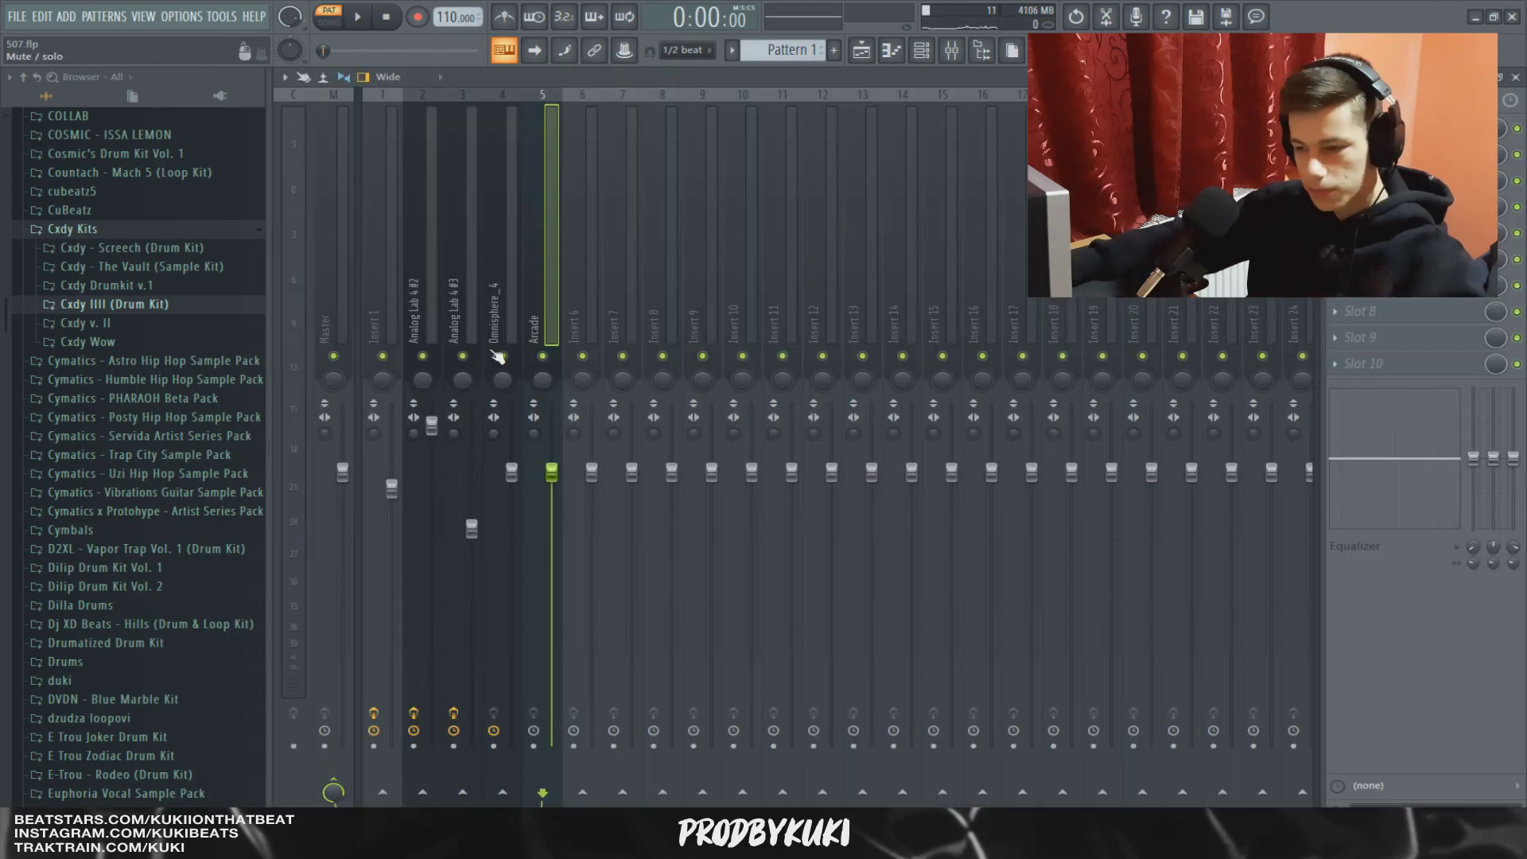
Solo the Arcade mixer track, lower its fader slightly and play it back briefly.
right_click(534, 366)
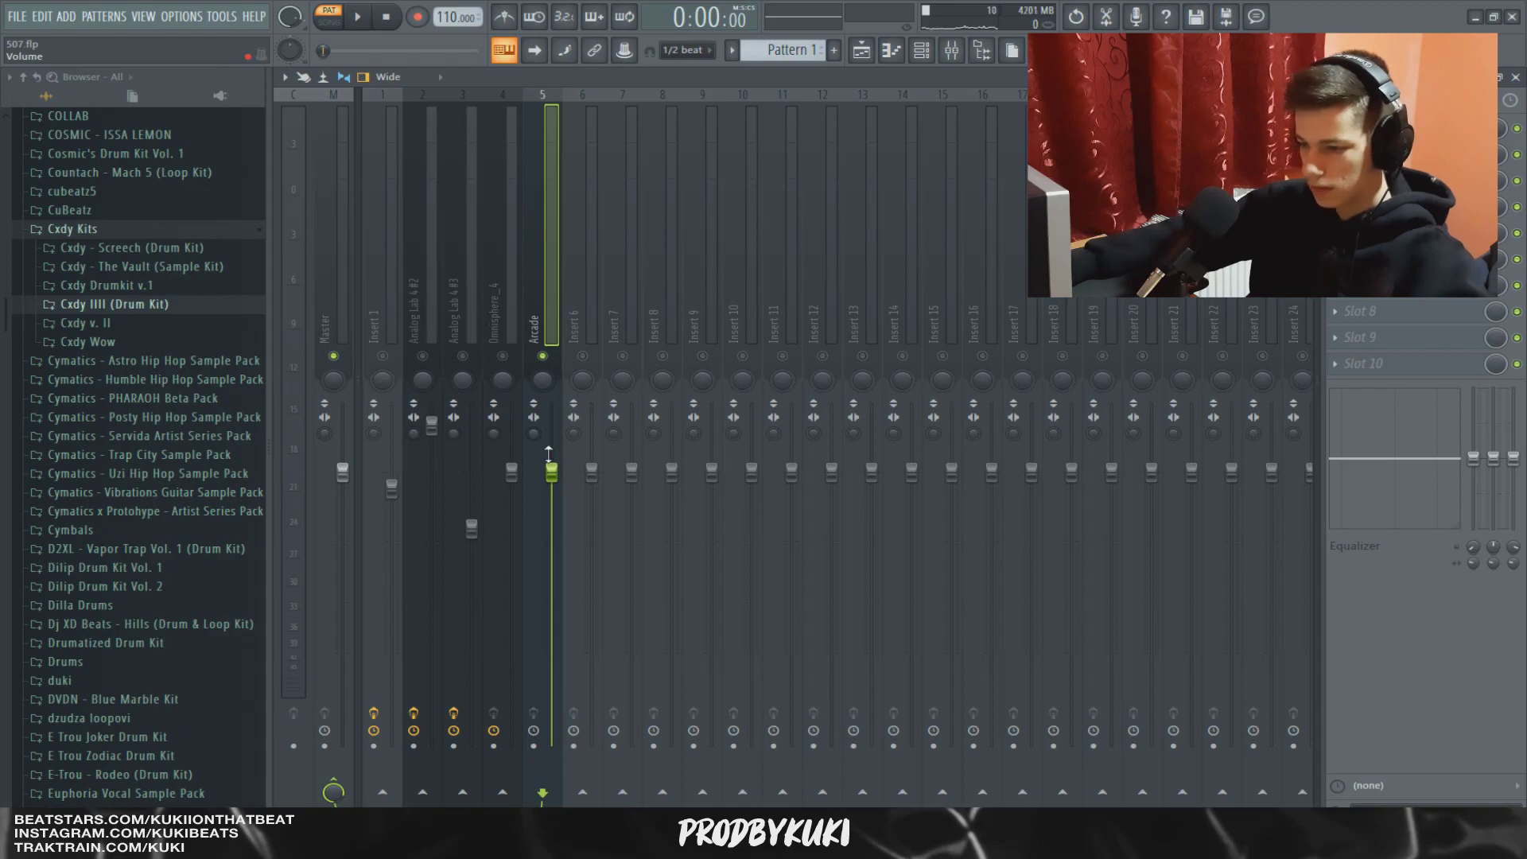
left_click_drag(551, 485, 553, 496)
key("space")
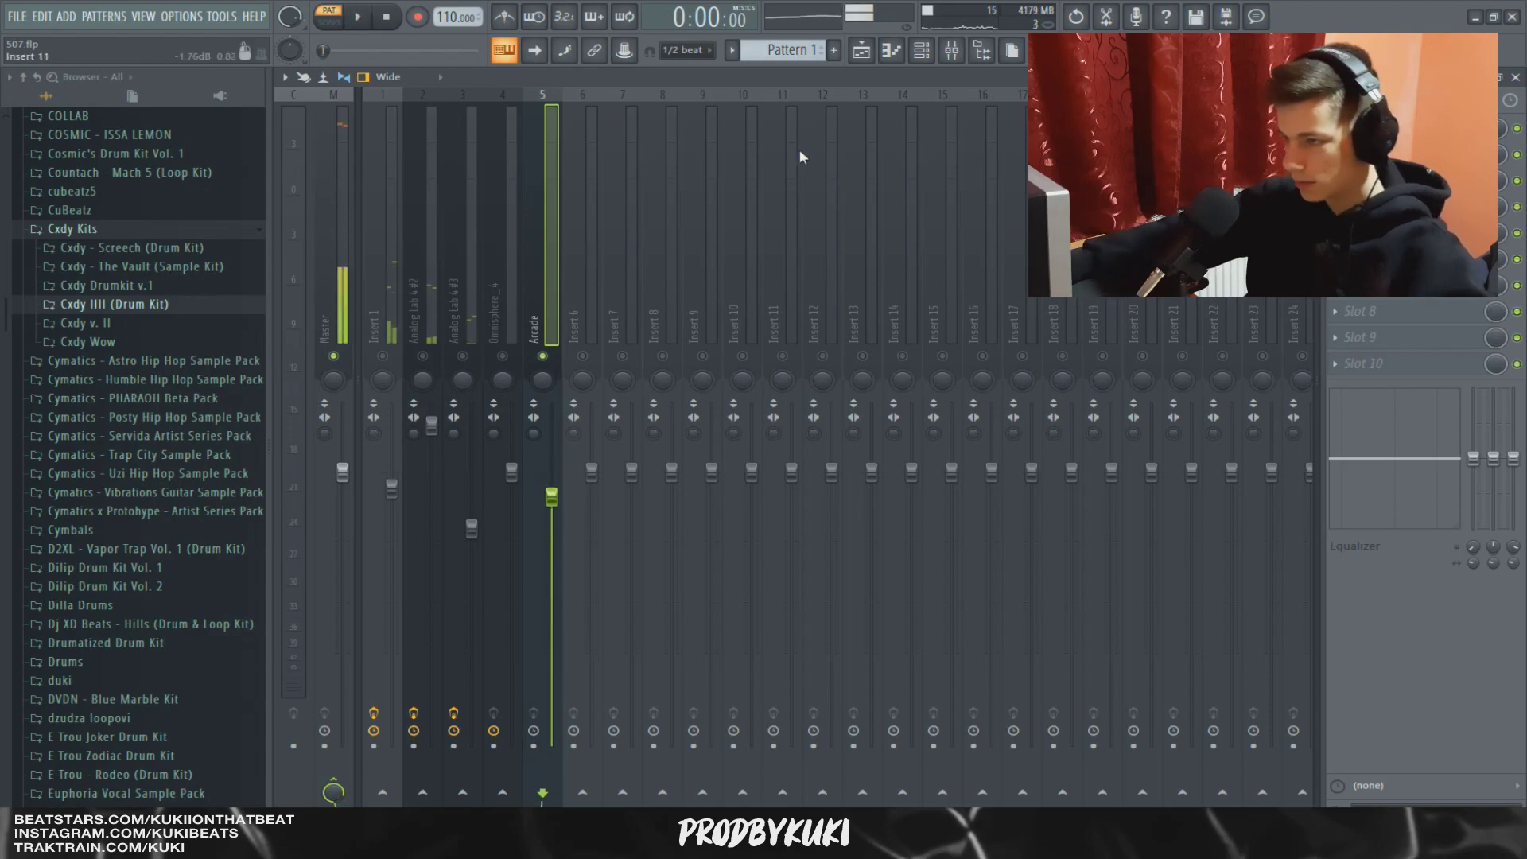
key("space")
Load FabFilter Pro-Q 2 on the Arcade mixer track with the Band Pass Narrow preset.
key("F6")
left_click(752, 279)
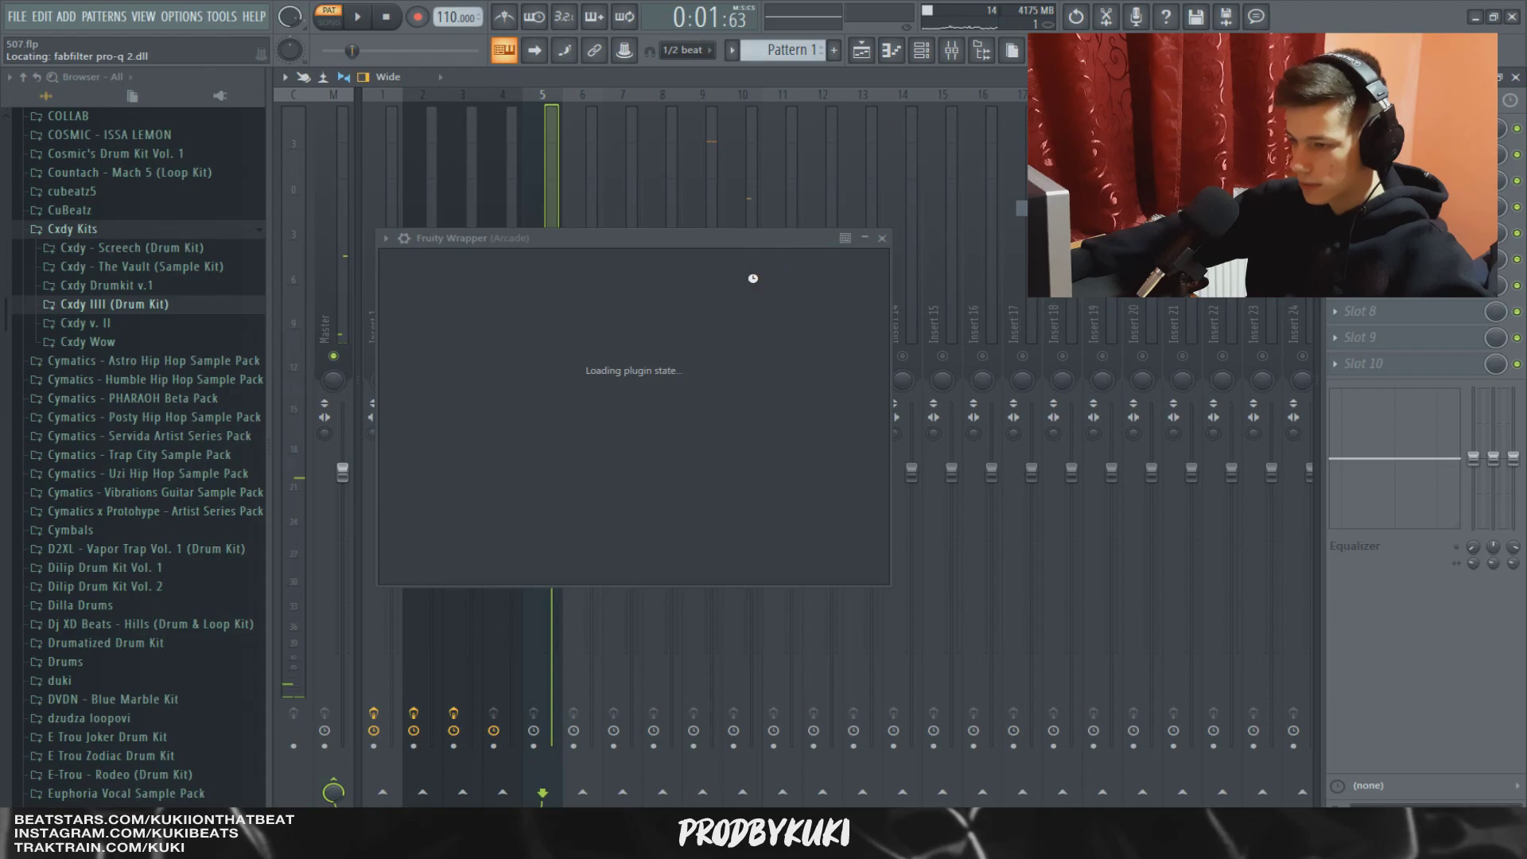
left_click(829, 267)
left_click(867, 287)
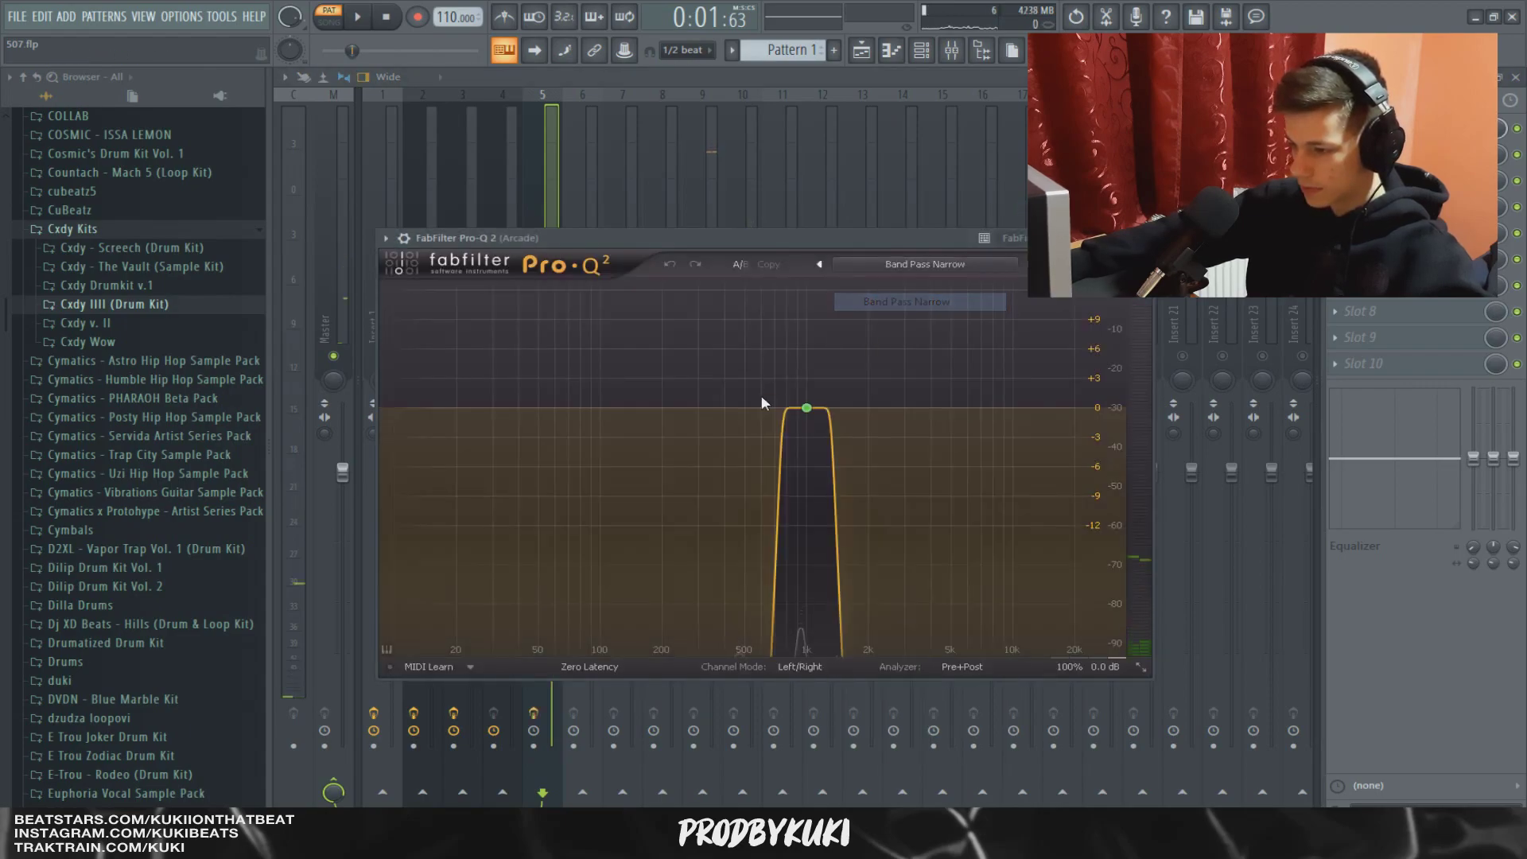
Widen the band-pass to a Q of about 0.31 and move it to about 2.1 kHz during playback.
scroll(817, 411, "down", 3)
key("space")
left_click_drag(820, 414, 874, 408)
key("space")
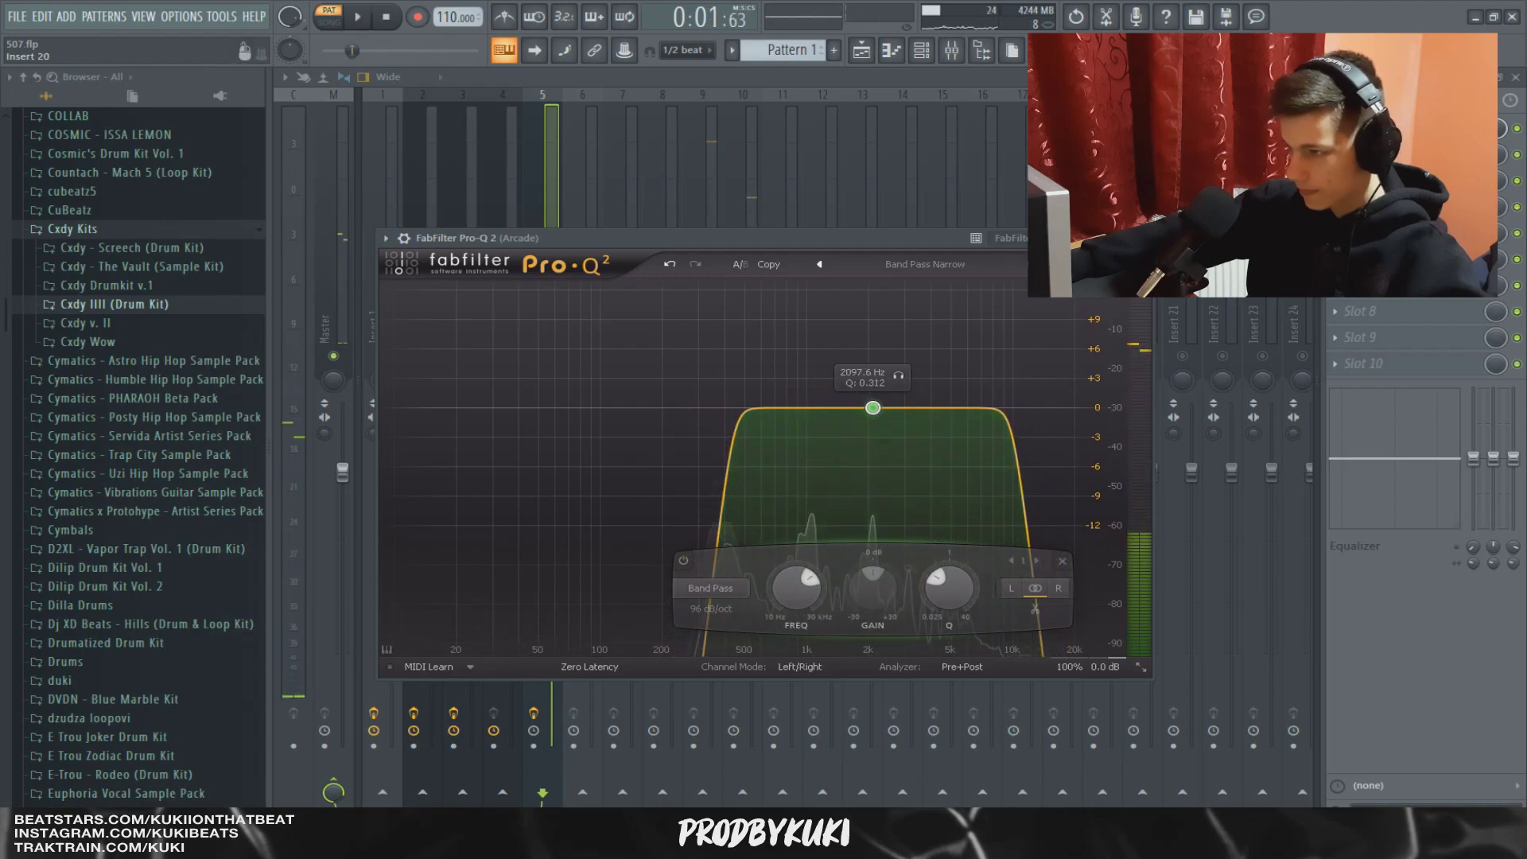
Add ValhallaVintageVerb to the Arcade mixer track and choose the Thin Plate preset from Plates.
left_click(1400, 154)
left_click(1337, 153)
left_click(1098, 327)
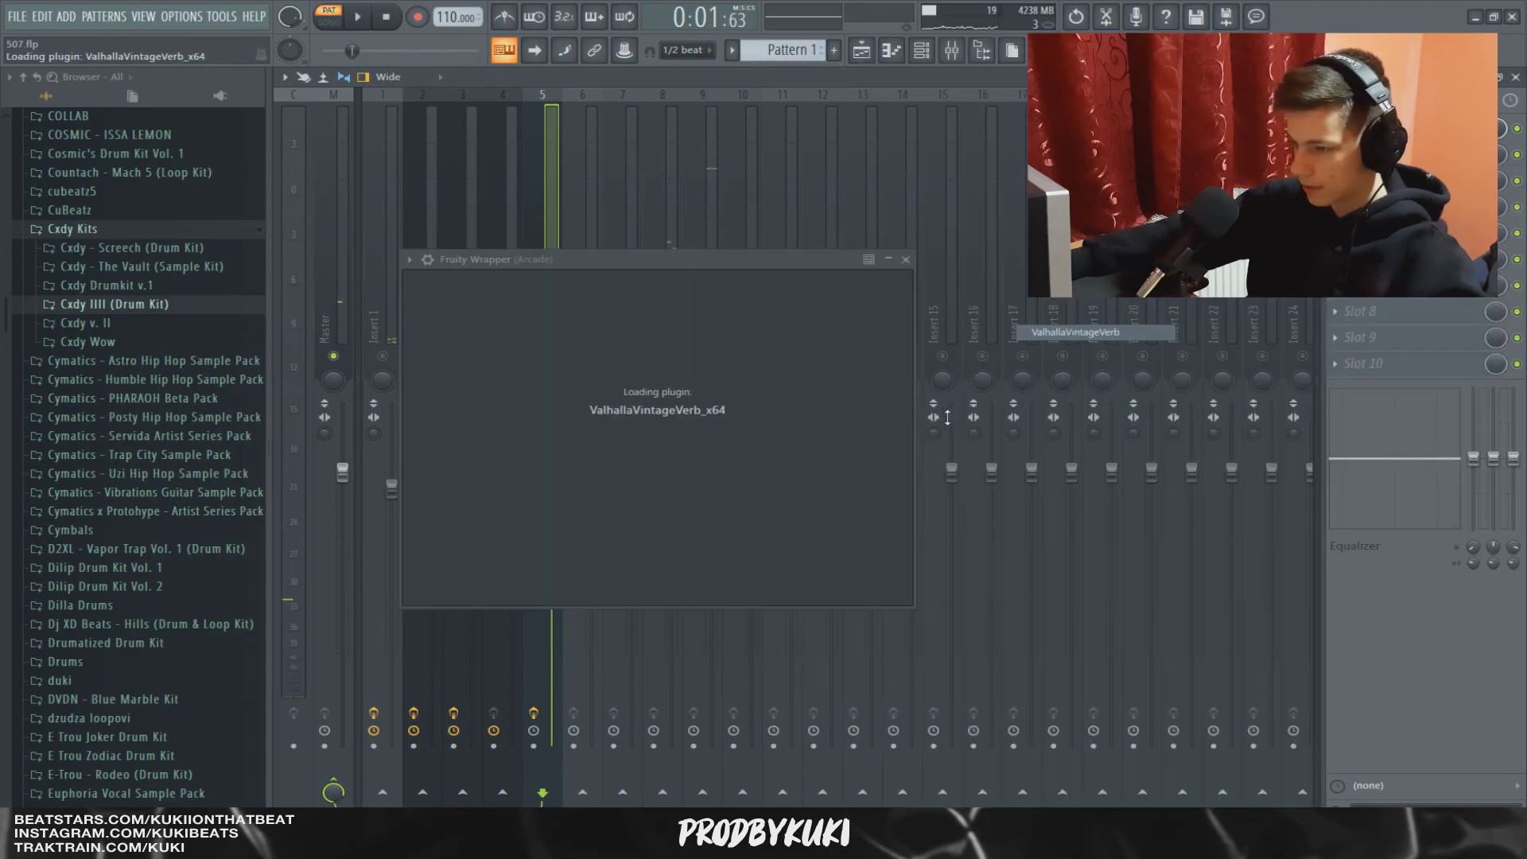
left_click(1057, 557)
mouse_move(1054, 443)
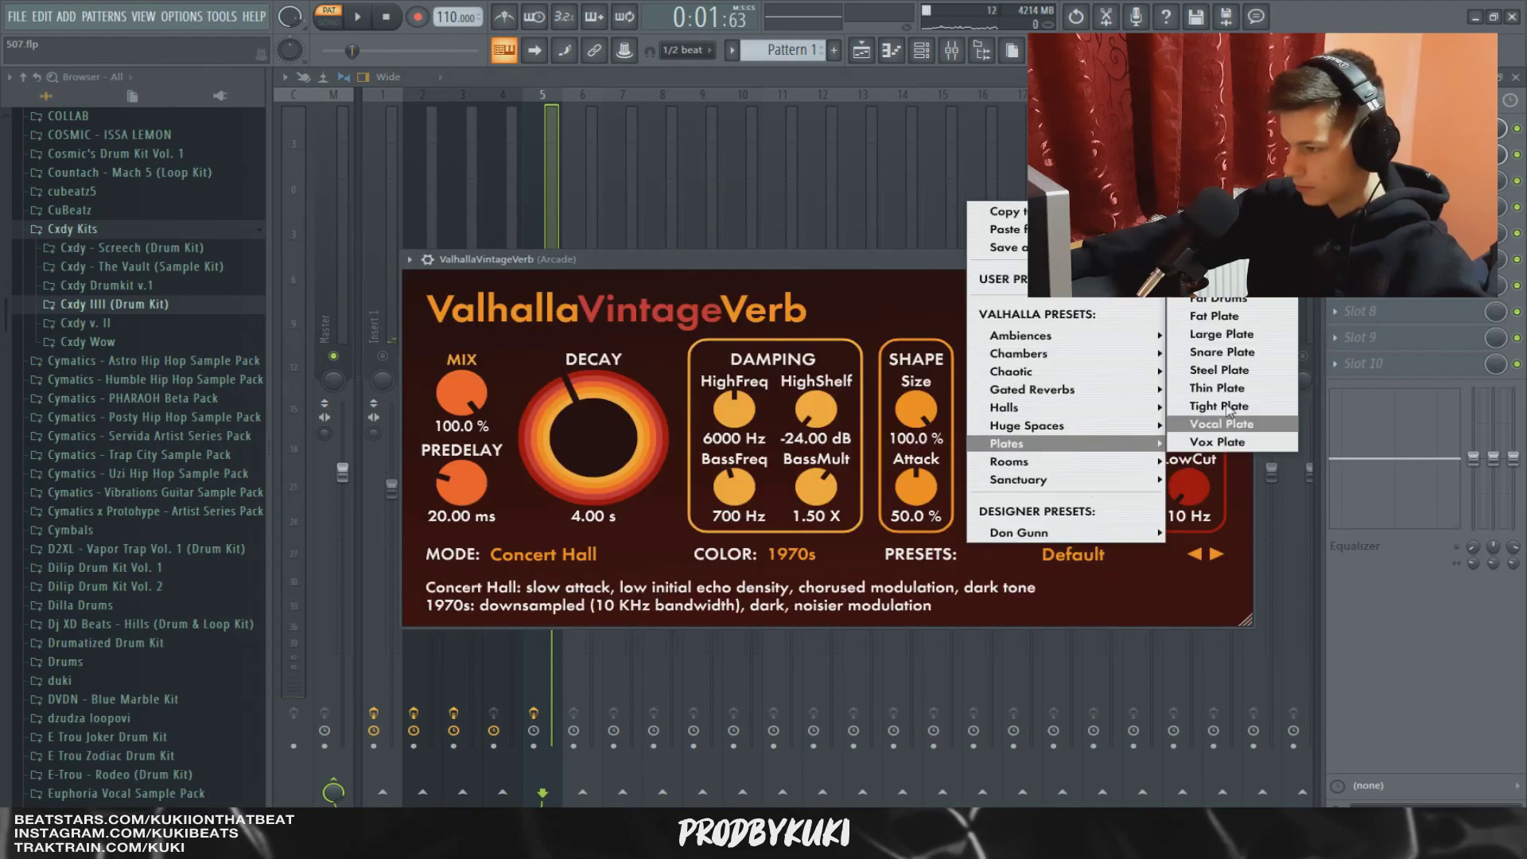
left_click(1217, 387)
Reduce the reverb's mix to about 75% during playback and close the plugin.
key("space")
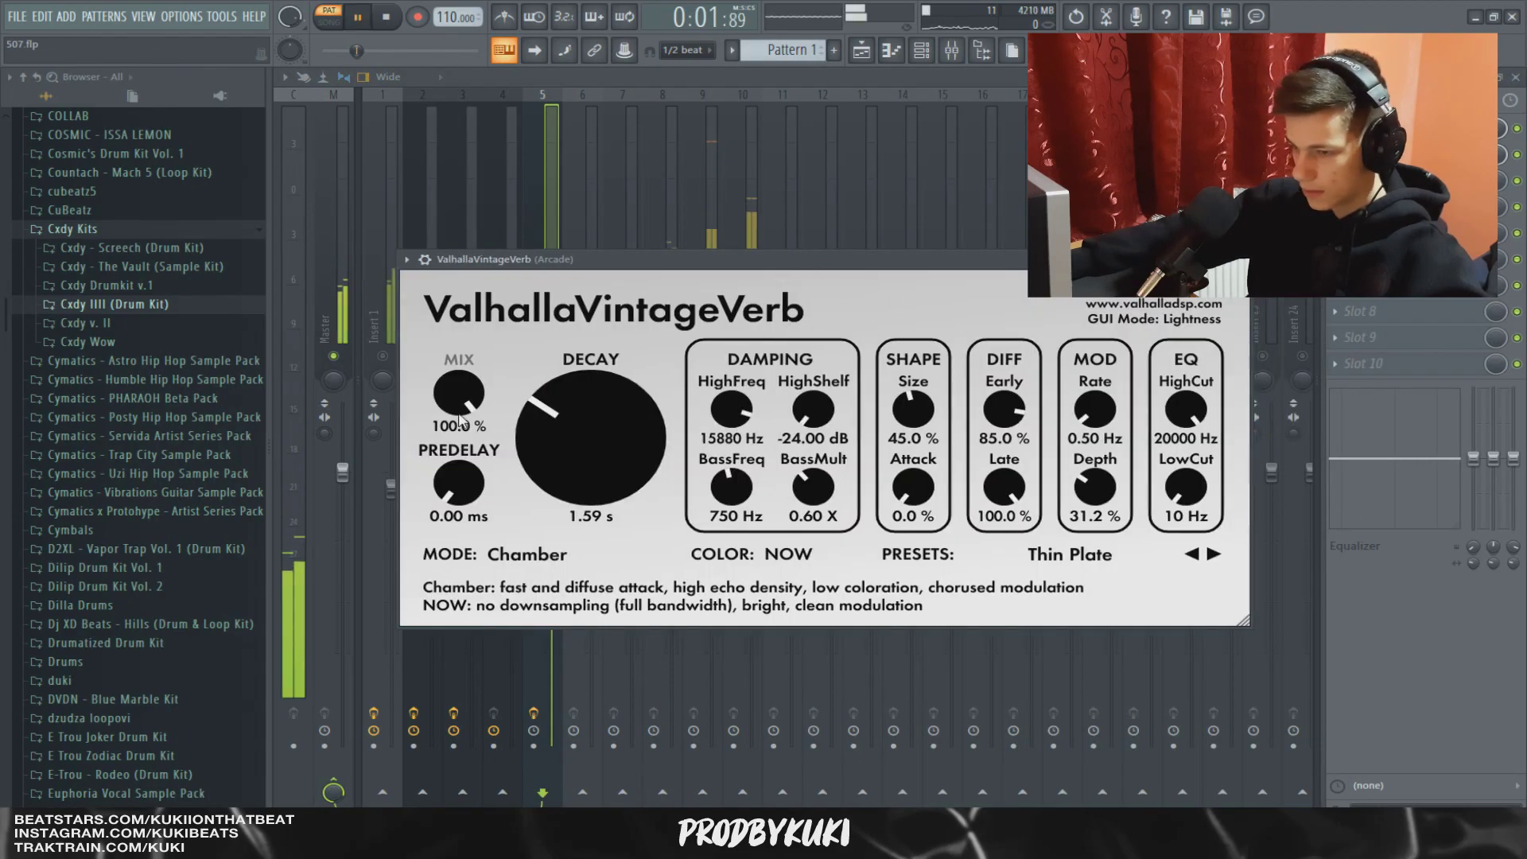
left_click_drag(459, 393, 459, 415)
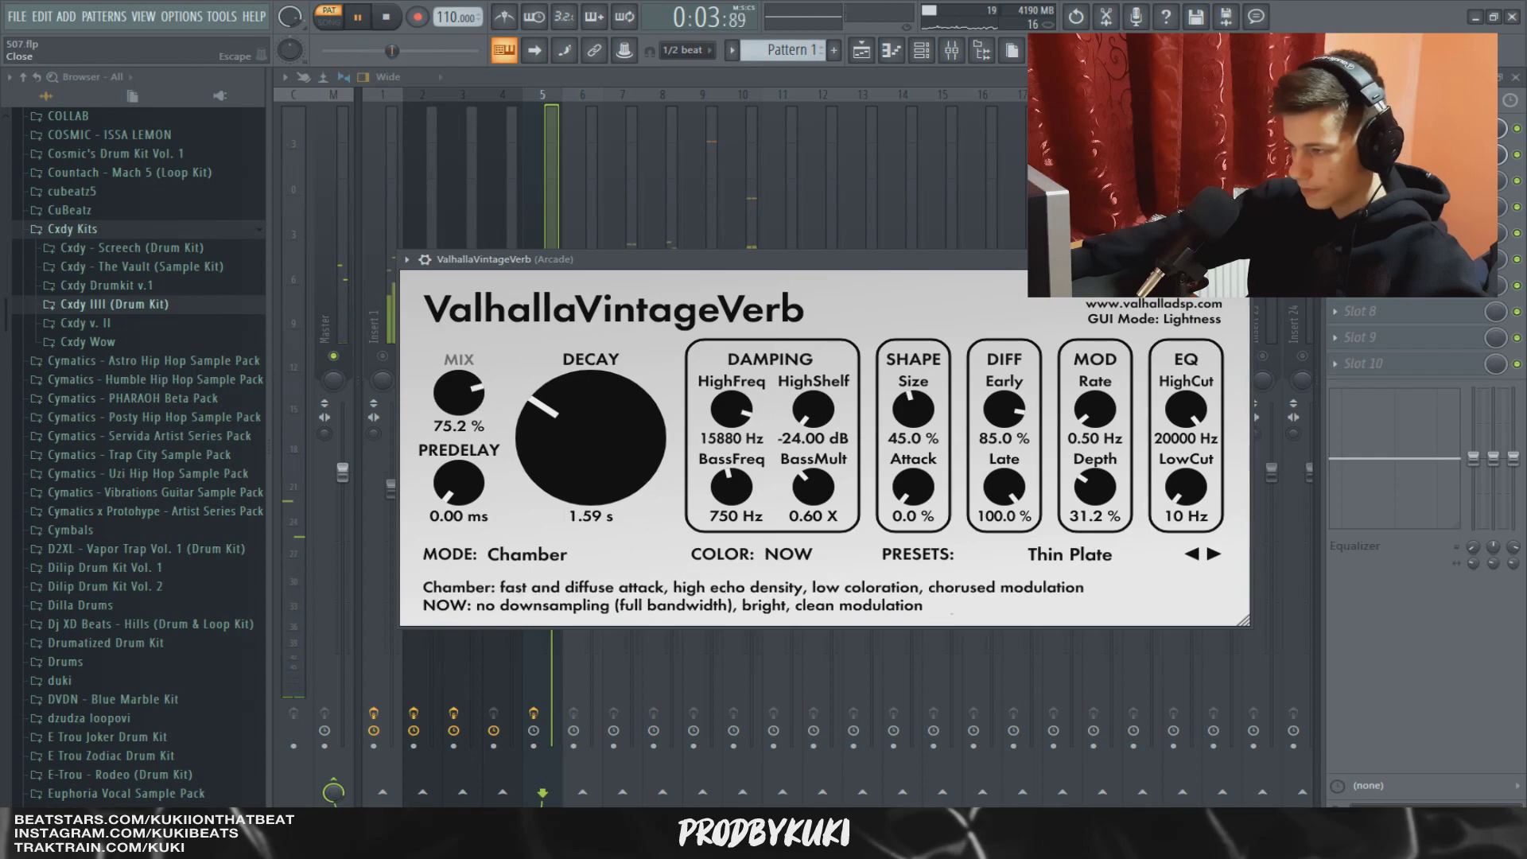
key("Escape")
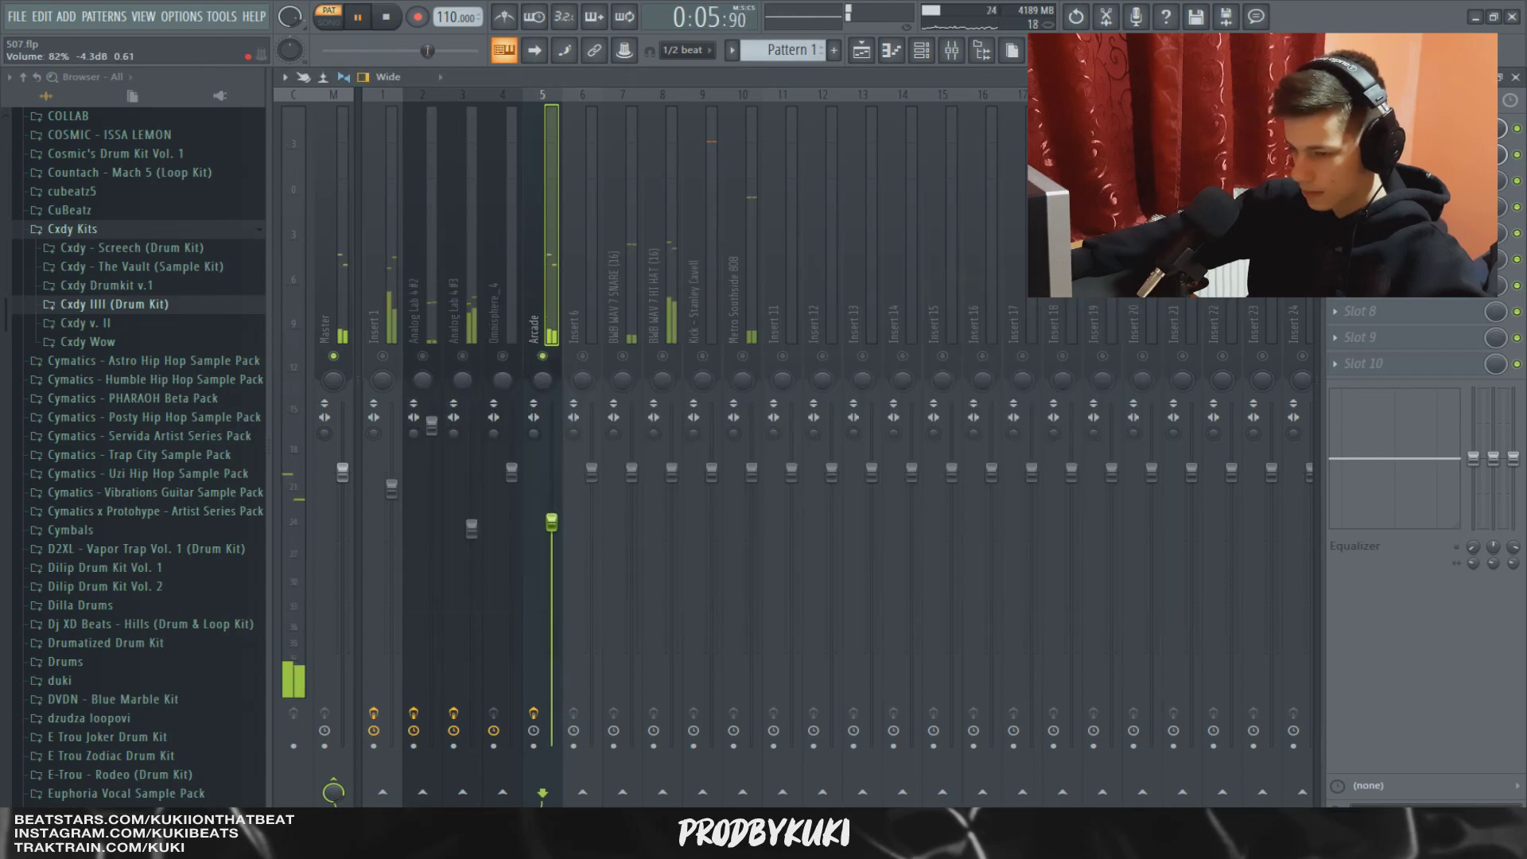
Rebalance the Arcade fader, unsolo its track and play back the full mix from the start.
right_click(542, 355)
left_click_drag(351, 51, 322, 51)
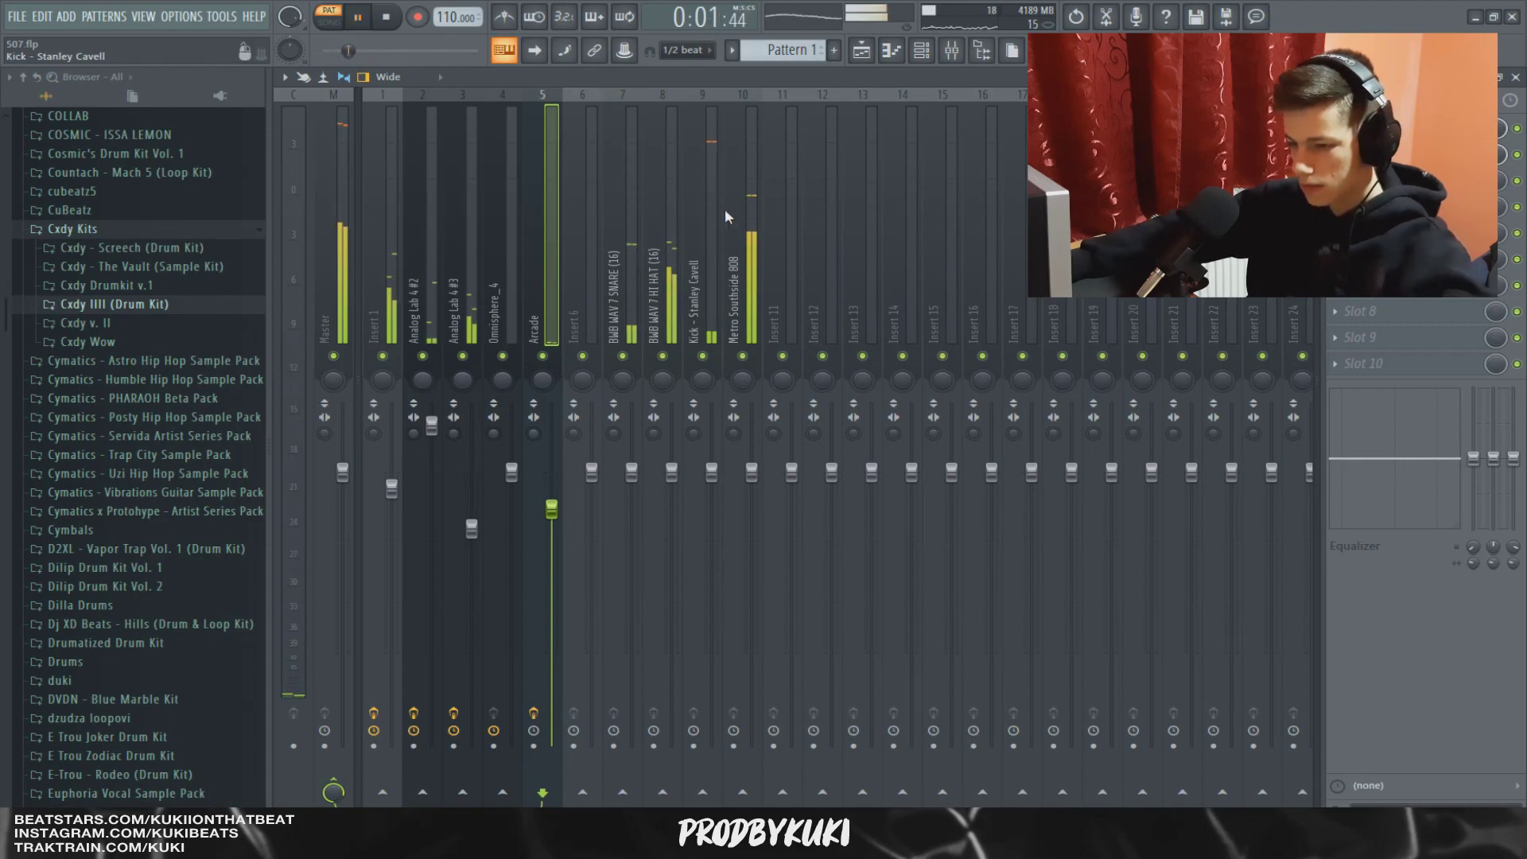
key("space")
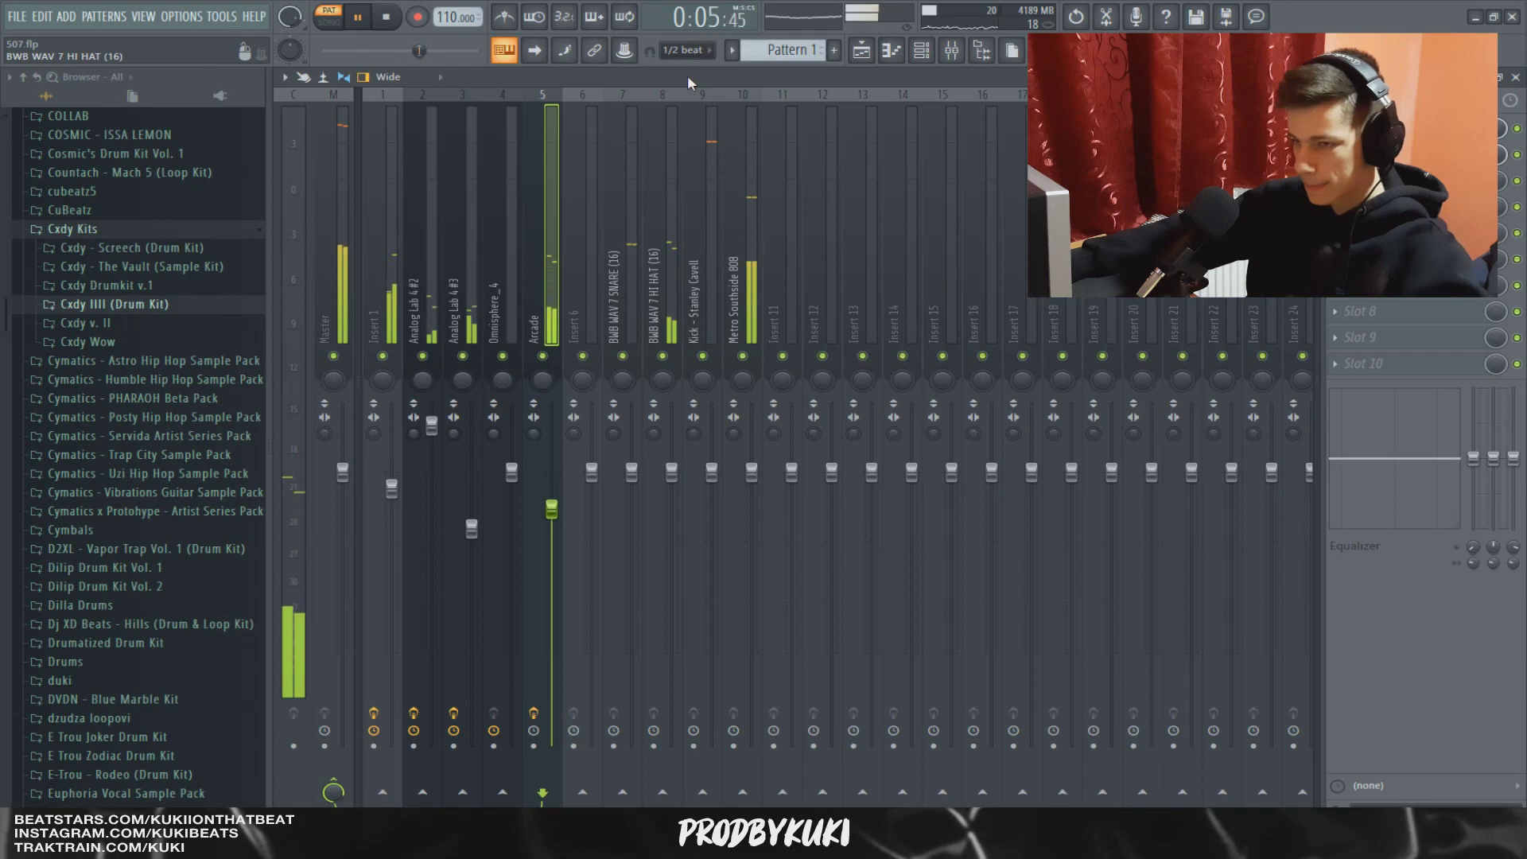
Stop playback, add a second Arcade instance to the channel rack and open its kit search.
key("F6")
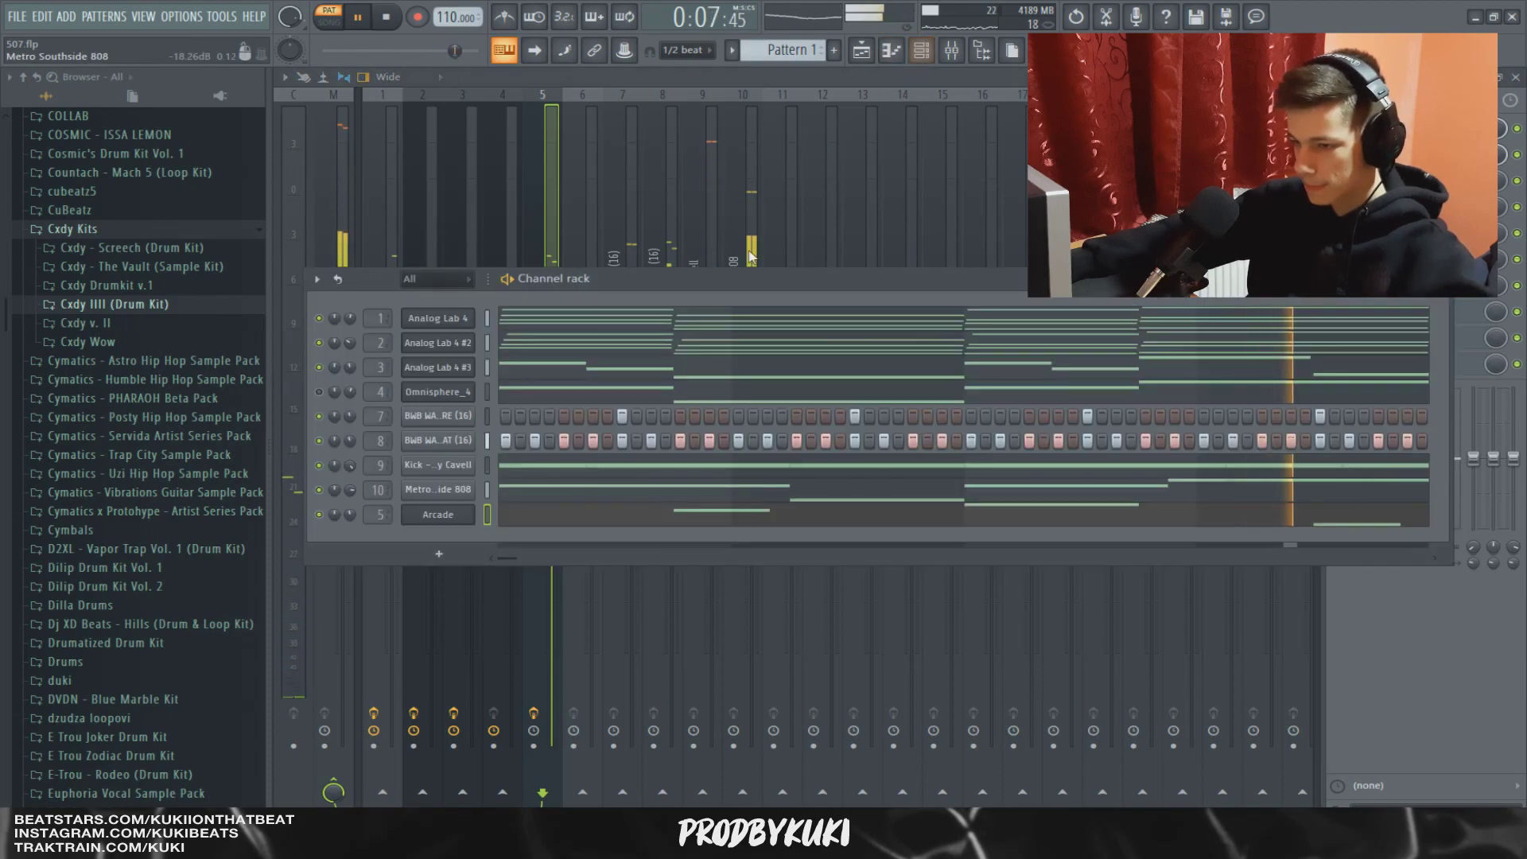
left_click_drag(722, 270, 723, 259)
key("space")
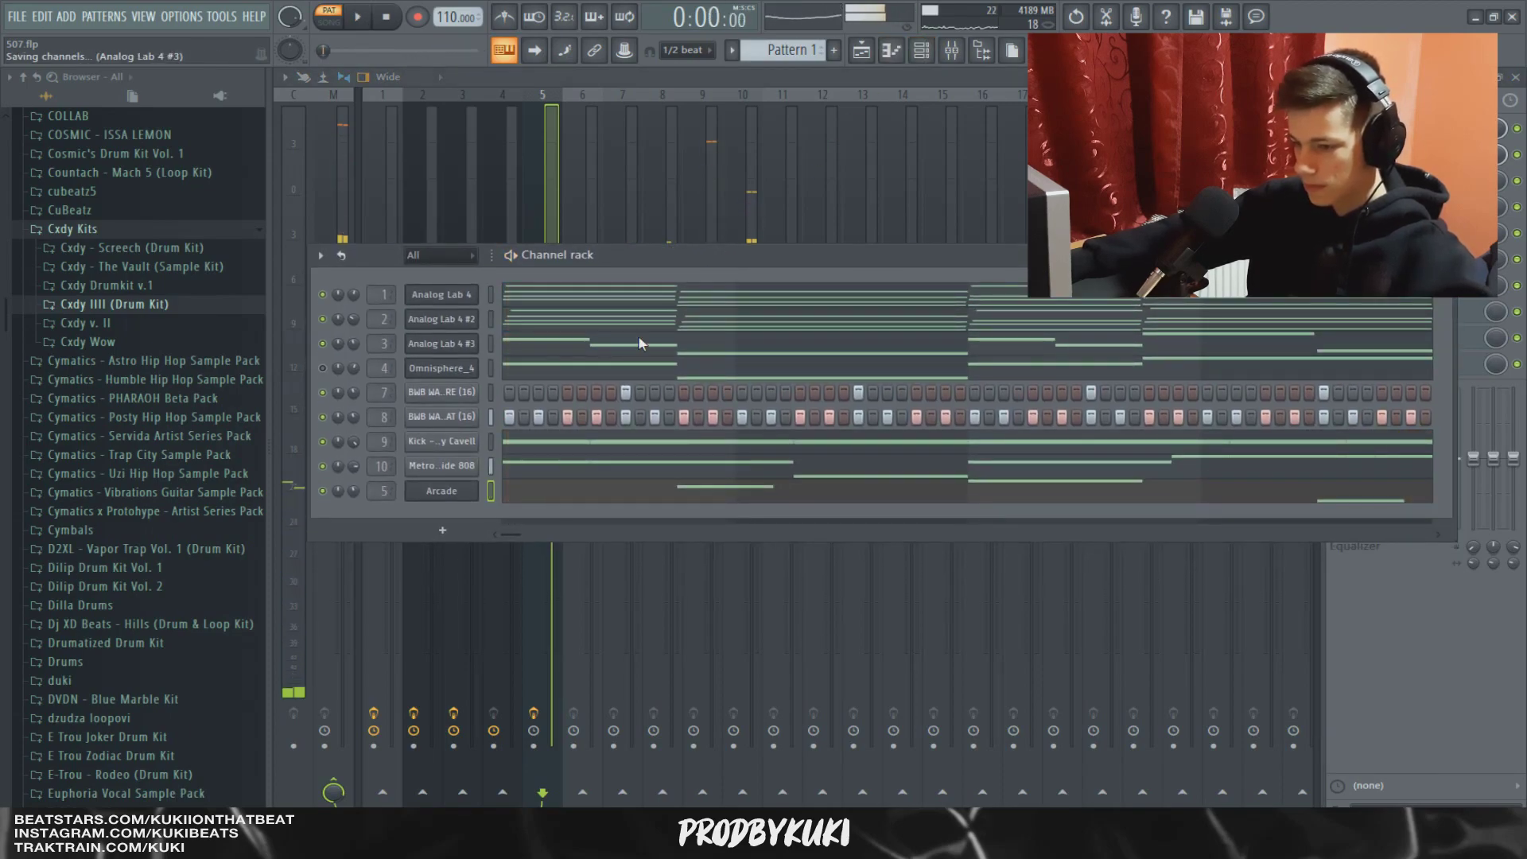
left_click(443, 532)
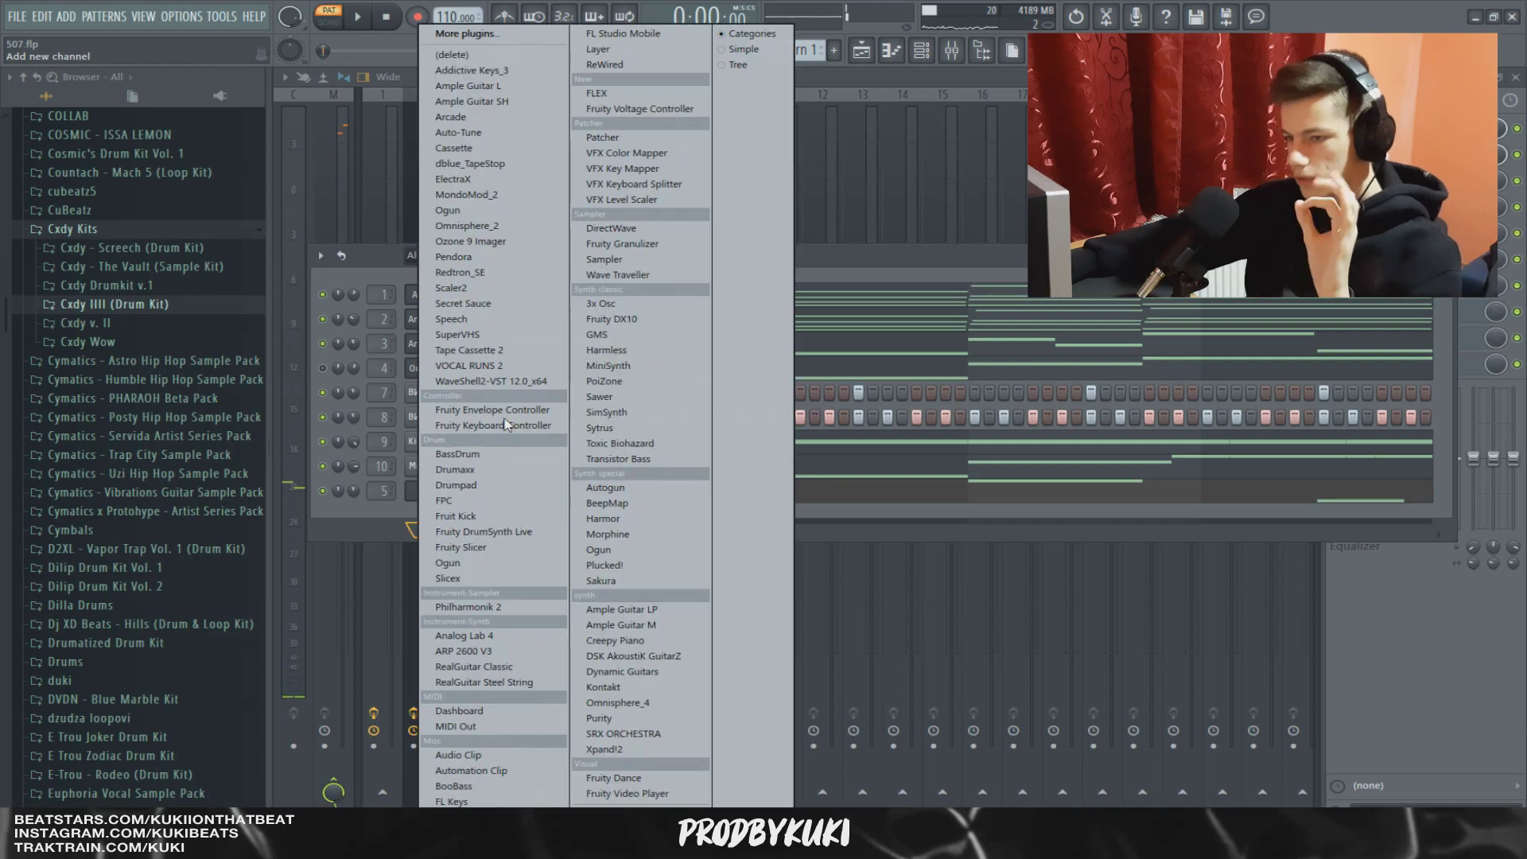
left_click(509, 117)
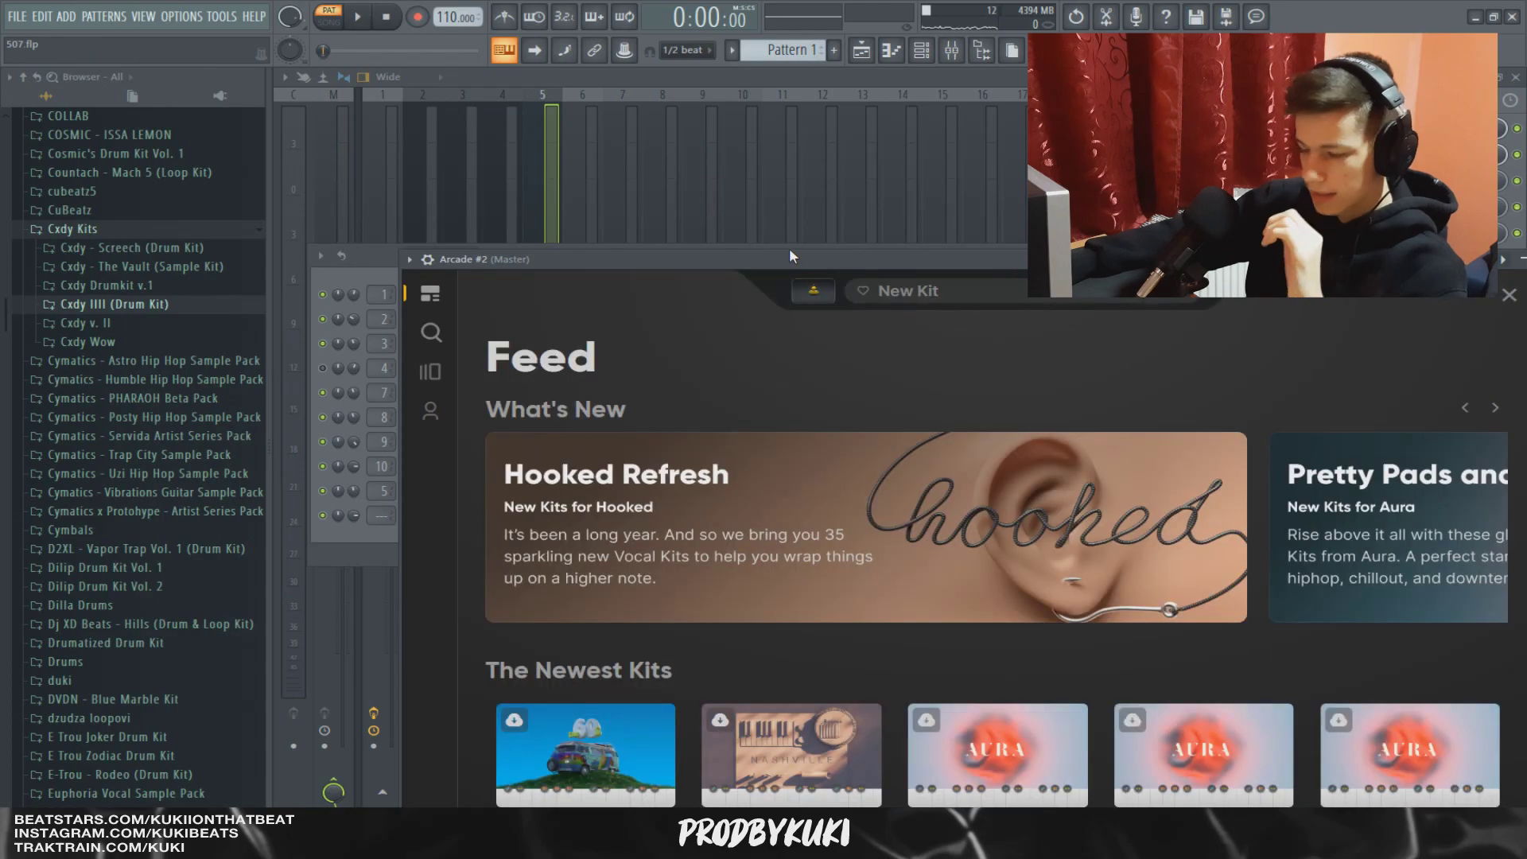
left_click_drag(789, 251, 713, 153)
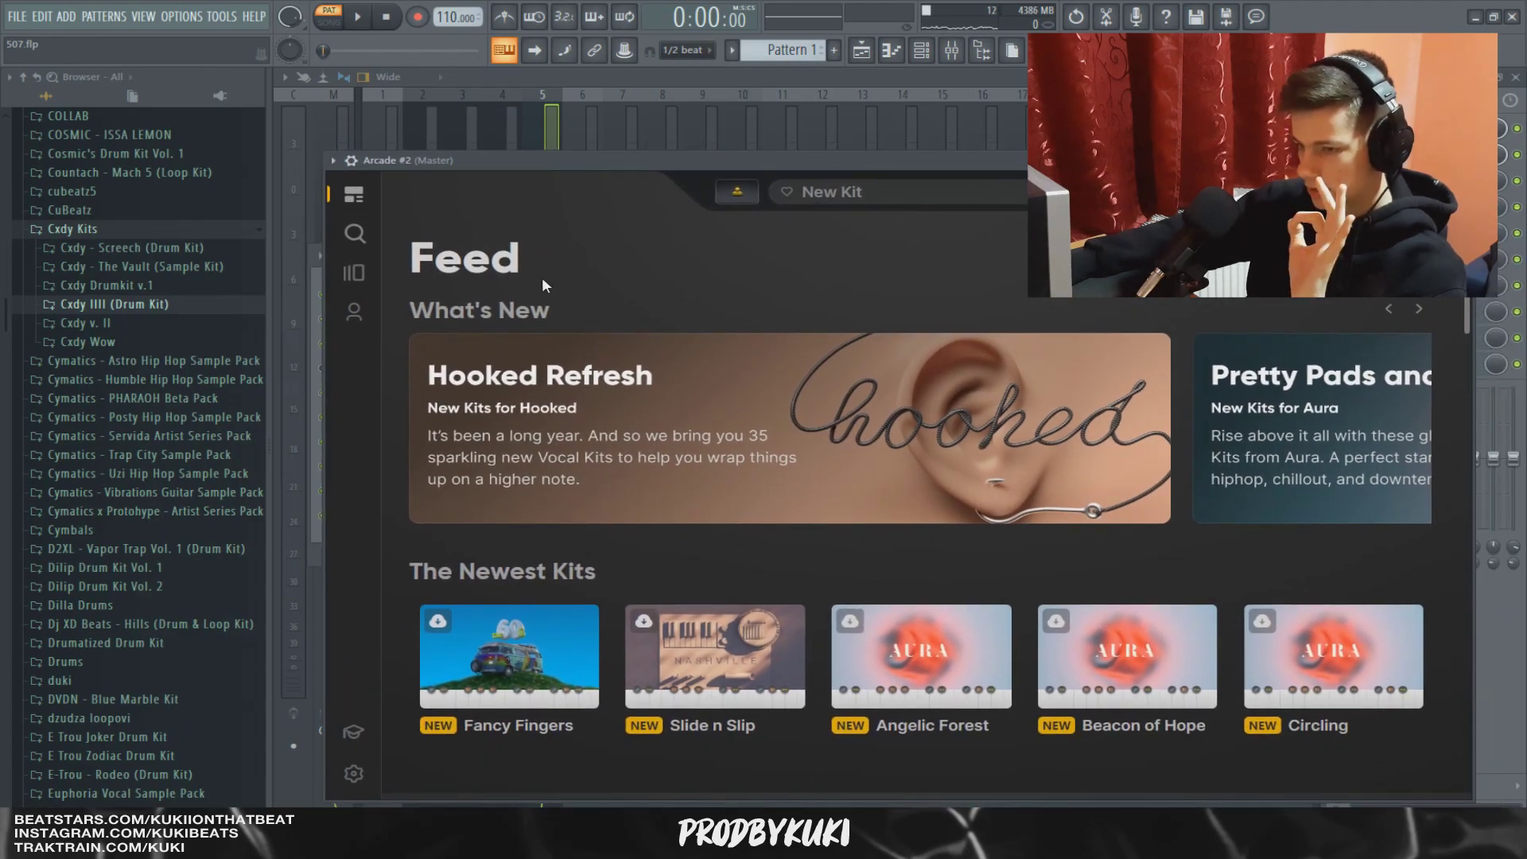
left_click(350, 235)
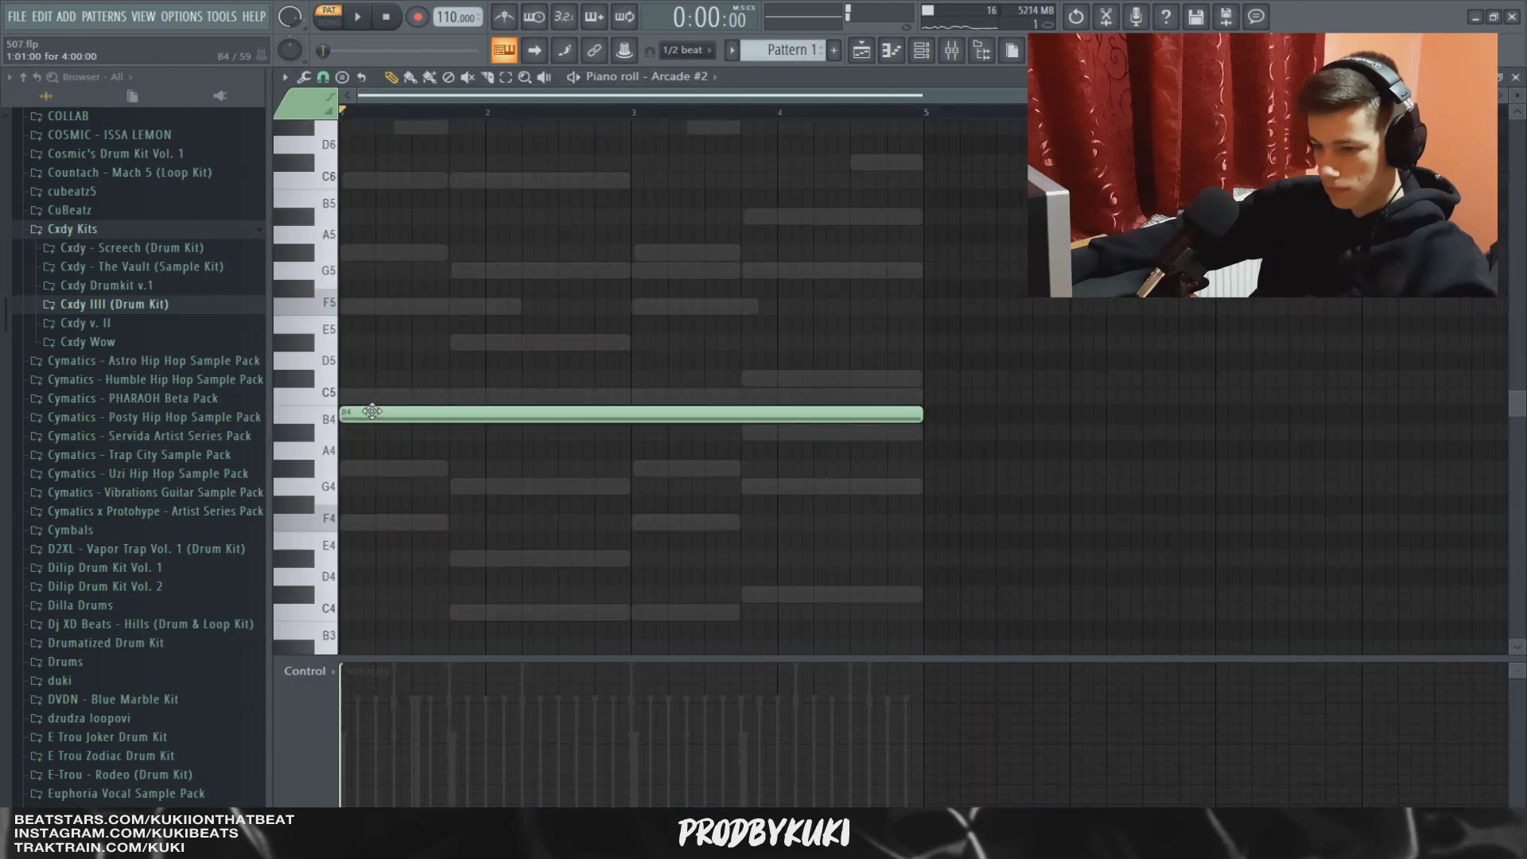
Move the four-bar Arcade #2 note from B4 up to A5 and play back the pattern.
left_click_drag(420, 409, 420, 234)
key("space")
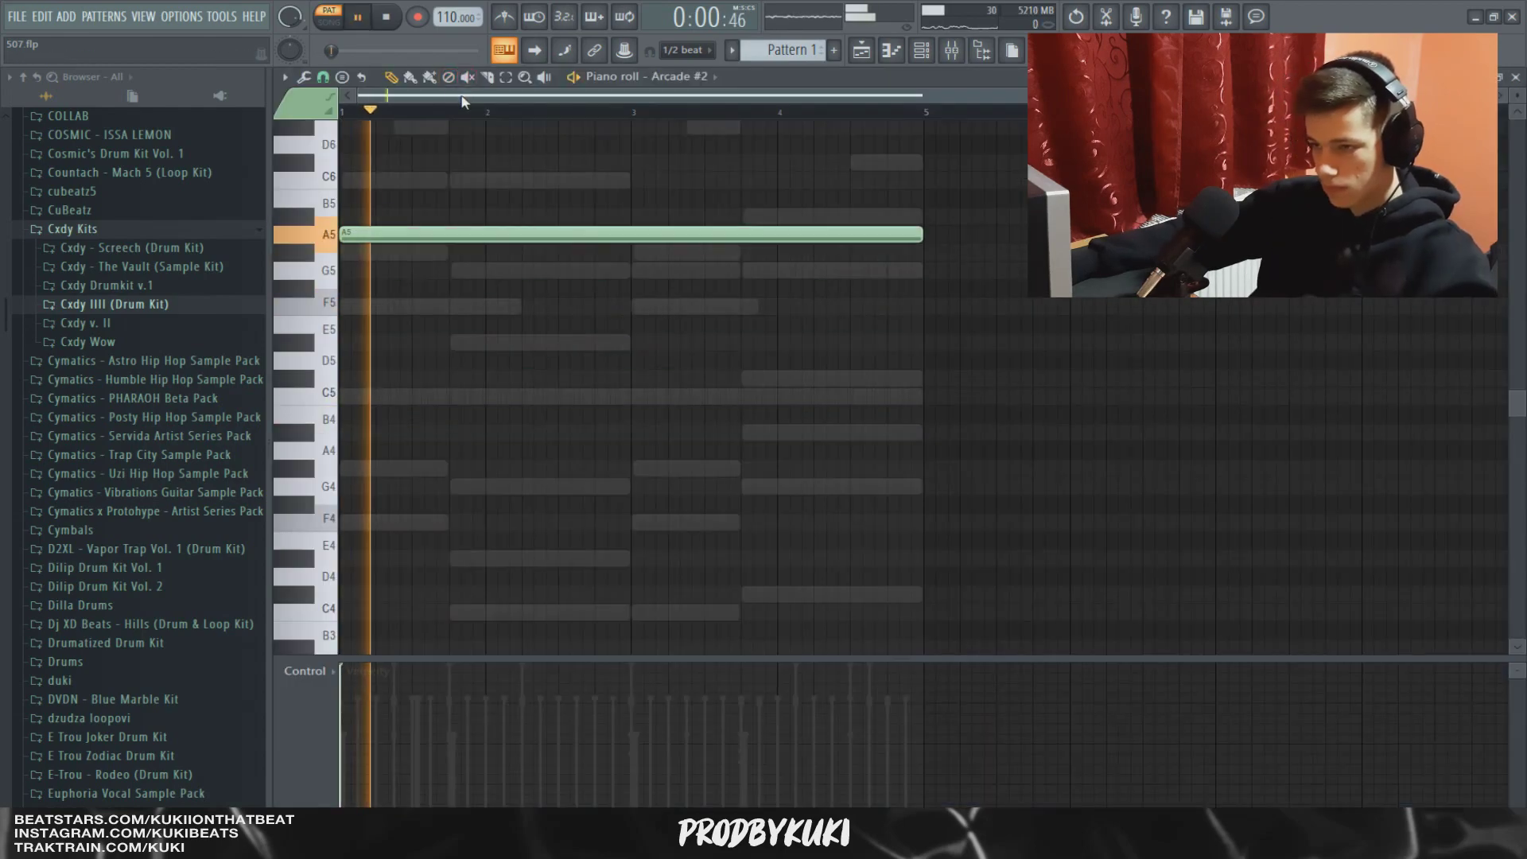
scroll(489, 278, "up", 4)
scroll(501, 293, "down", 1)
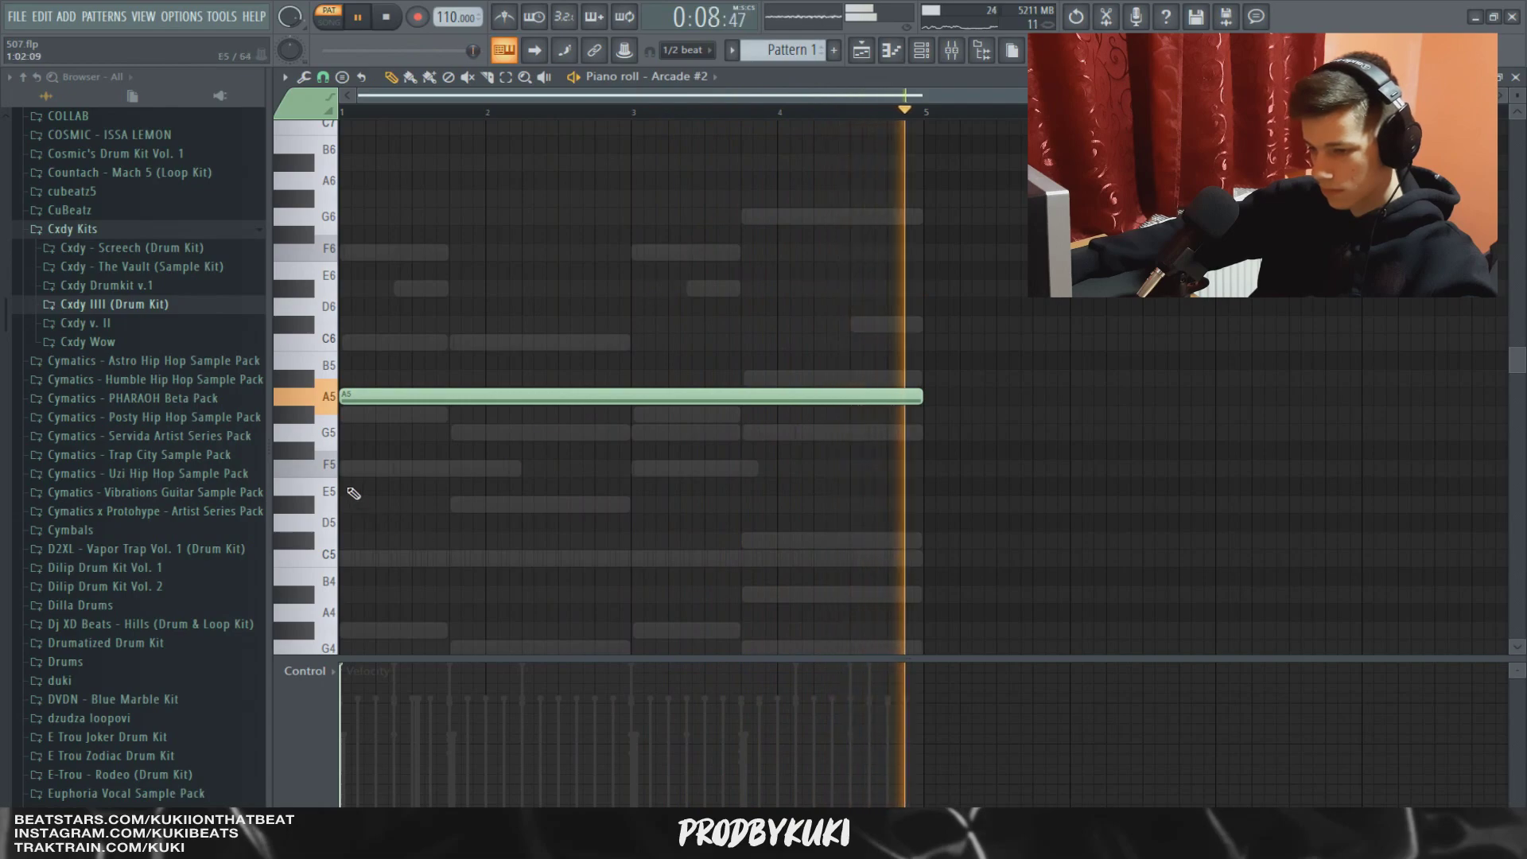
Add a second four-bar Arcade #2 note at C6 alongside the A5 note and play back the pattern.
key("space")
scroll(334, 485, "down", 4)
left_click_drag(350, 529, 364, 212)
scroll(365, 307, "up", 3)
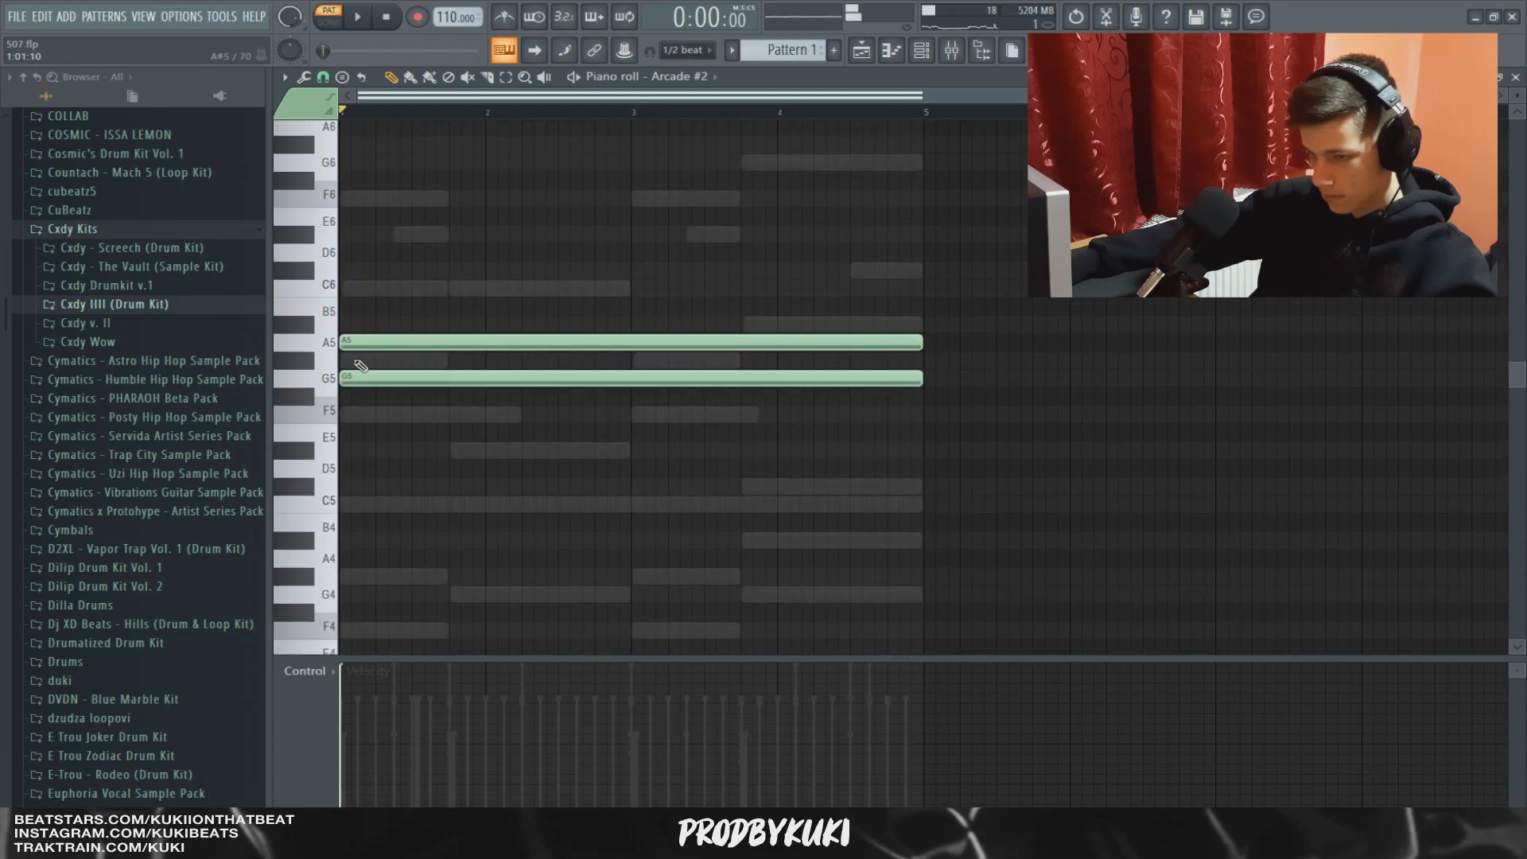
left_click_drag(357, 368, 351, 279)
key("space")
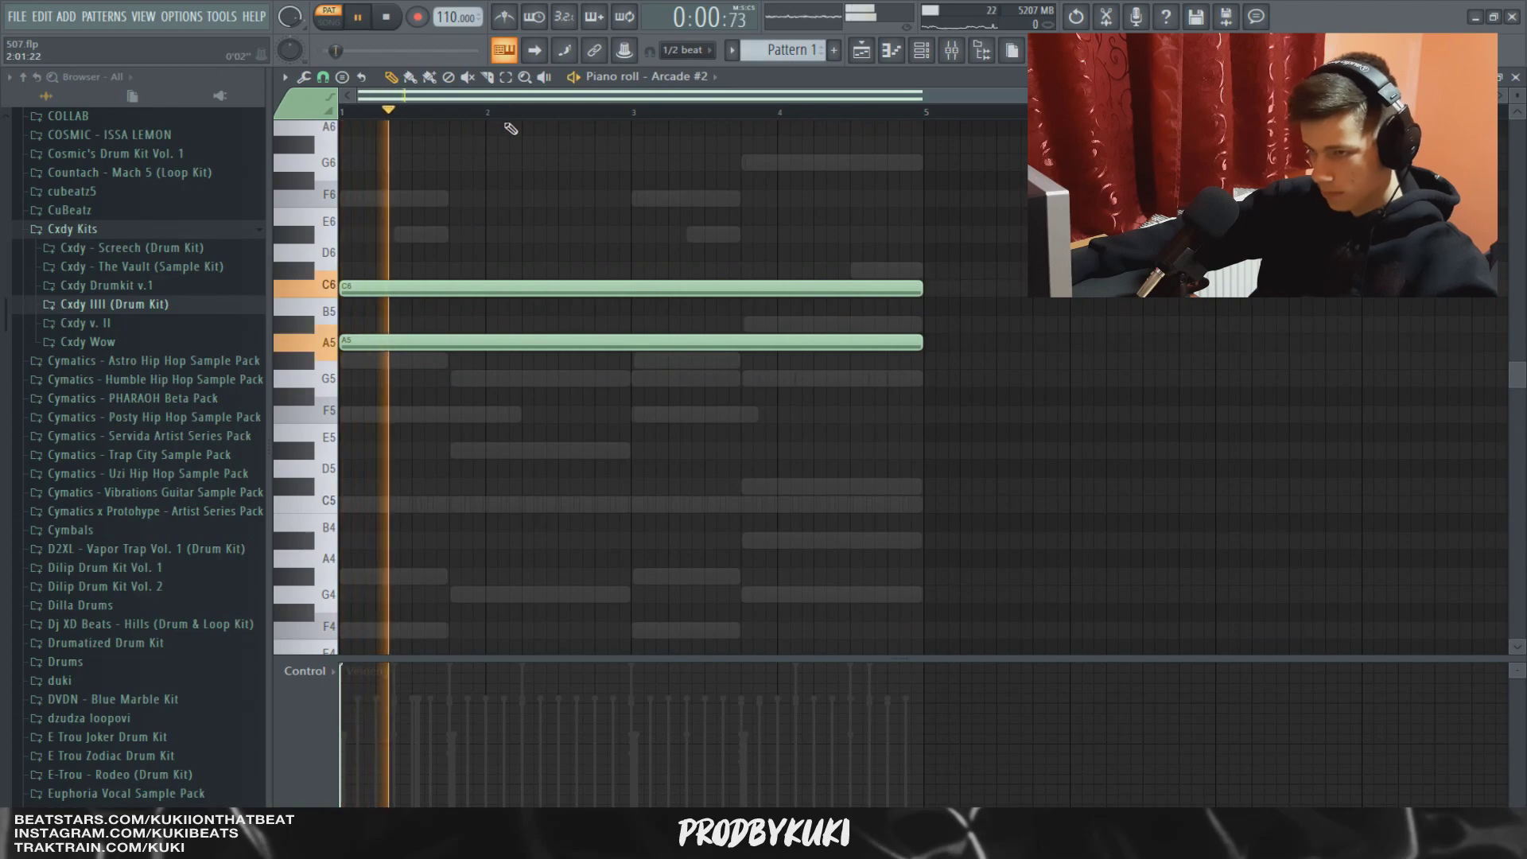
scroll(637, 183, "up", 4)
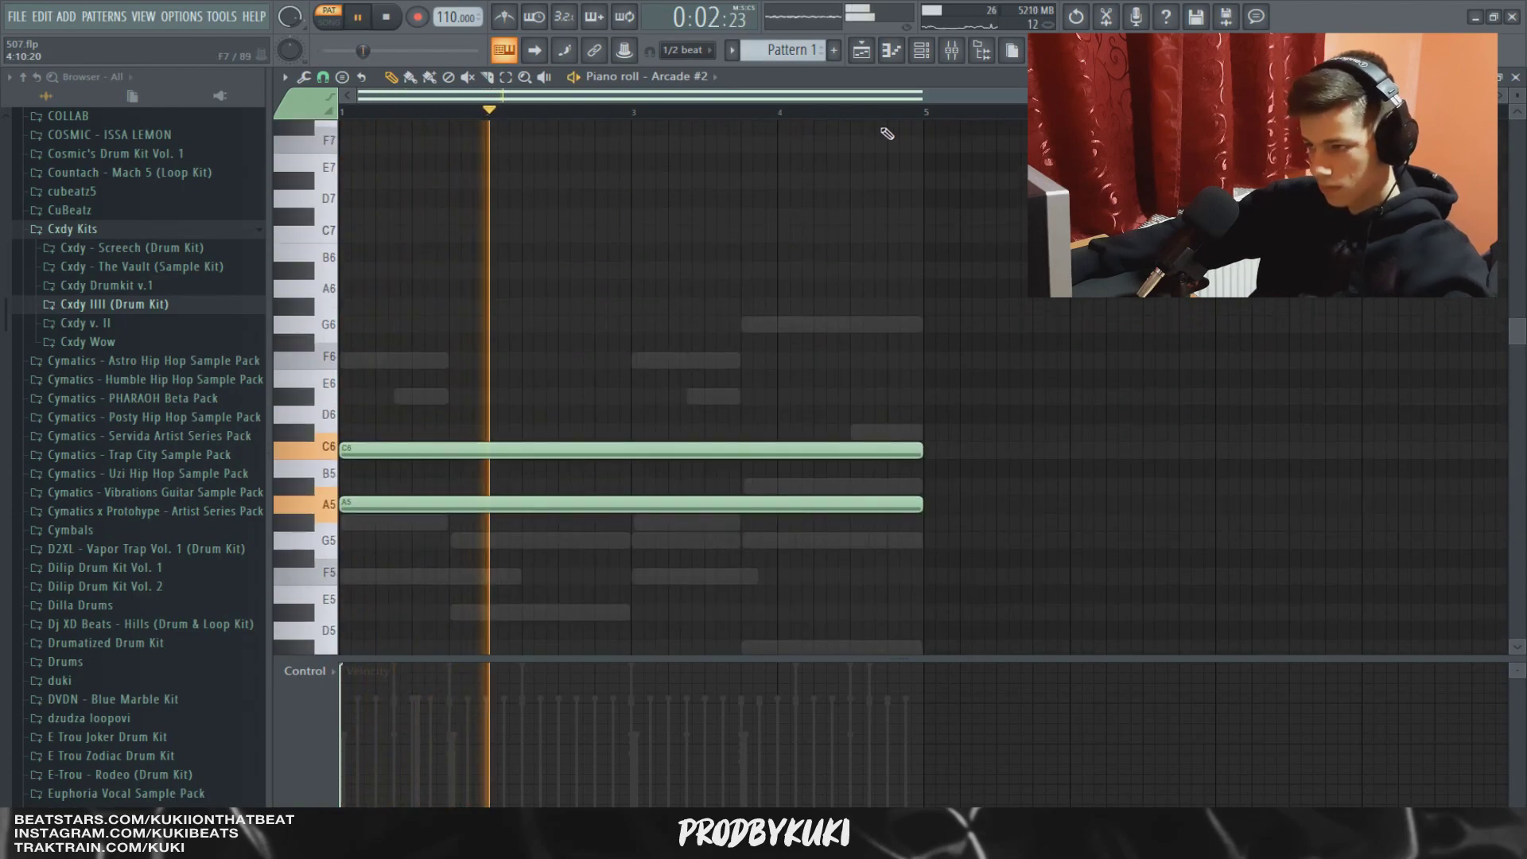
Route Arcade #2 to mixer track 6 and lower that track's fader slightly.
left_click(946, 51)
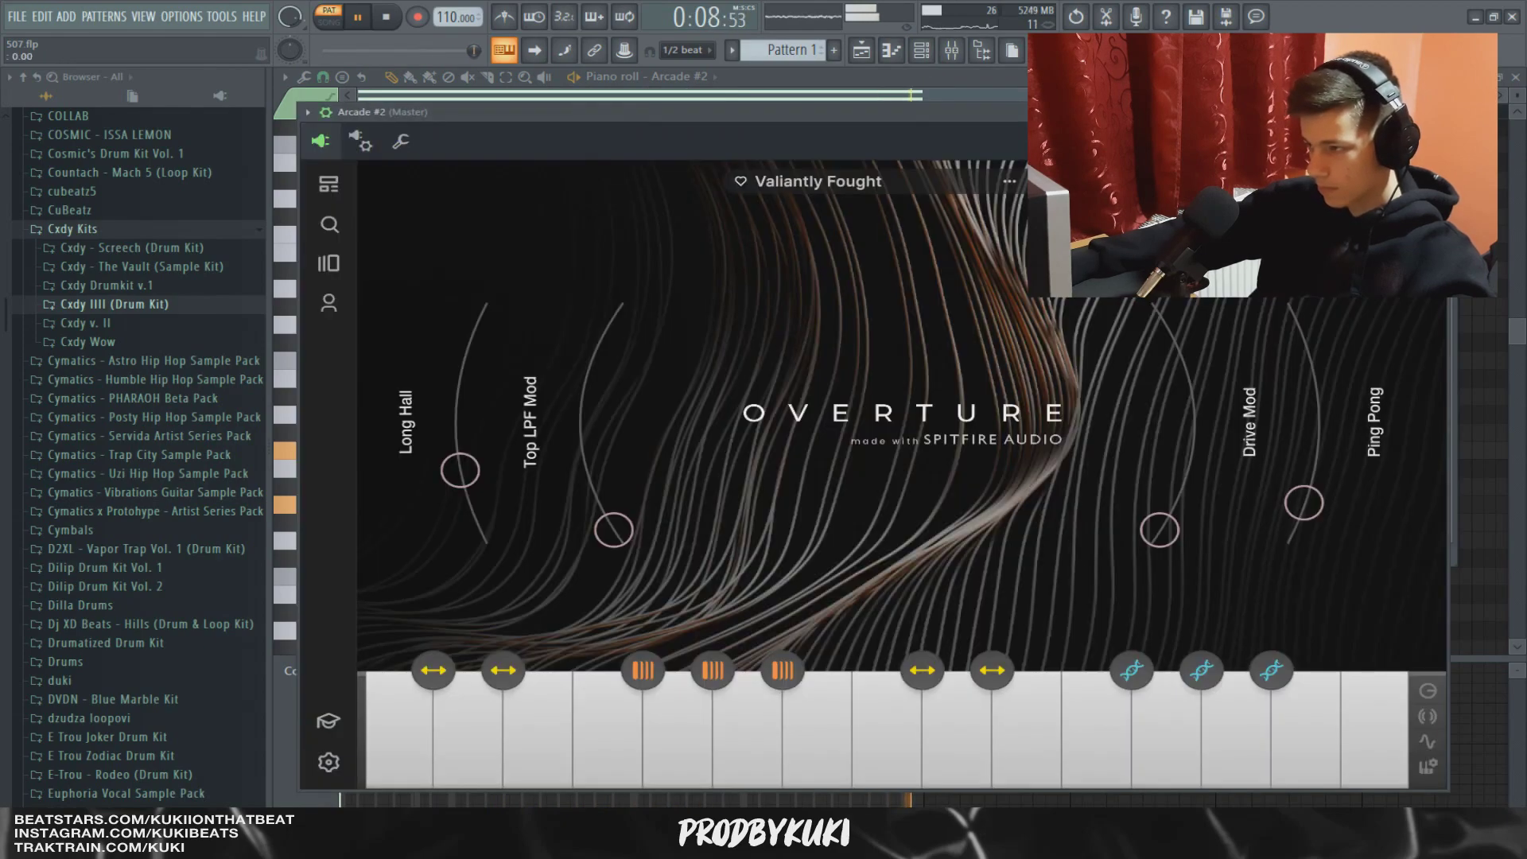
key("space")
key("F9")
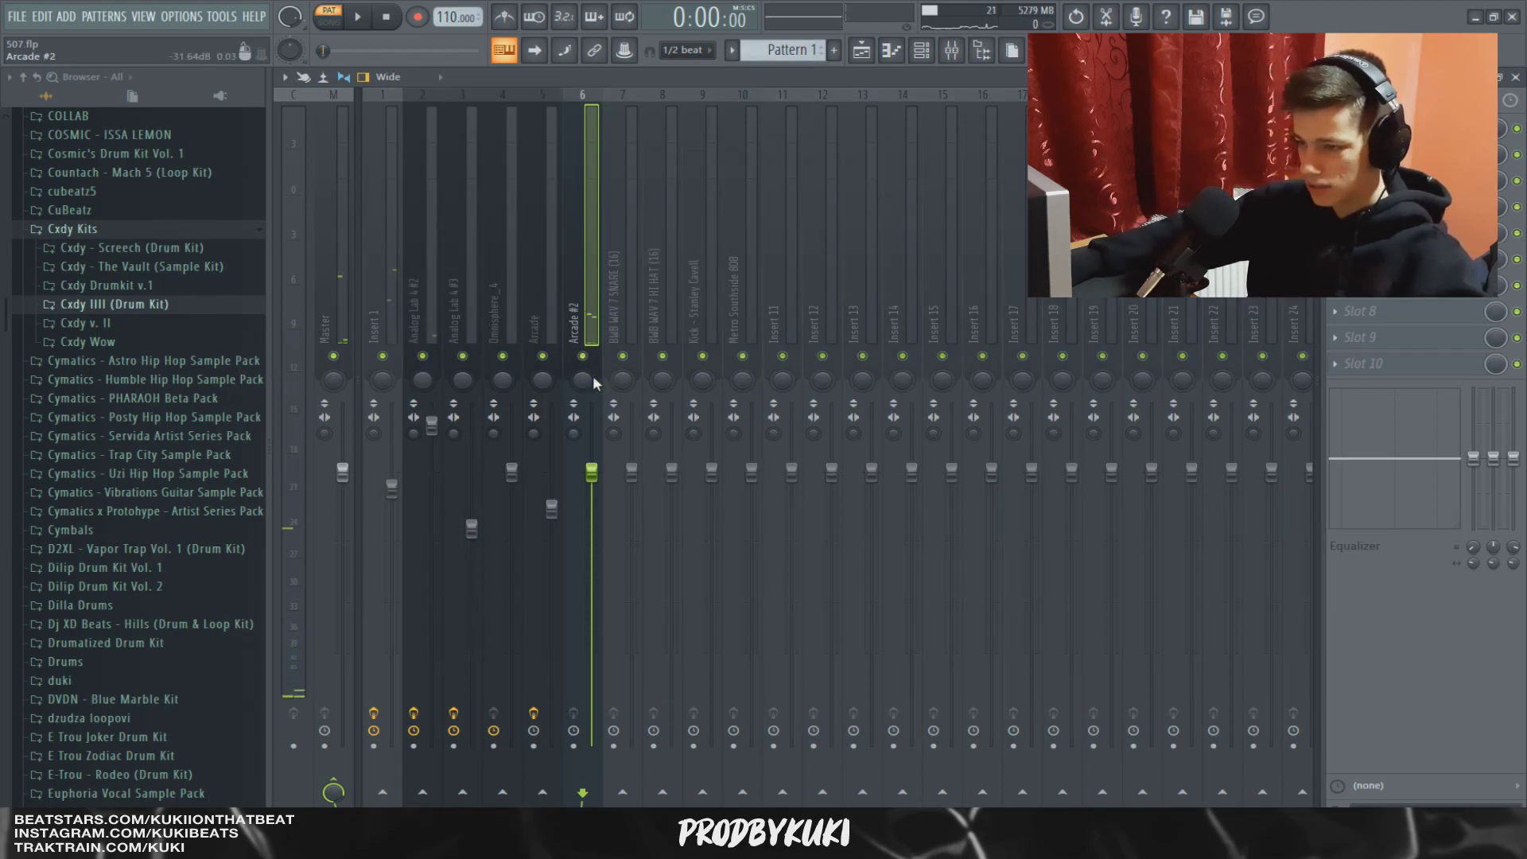
left_click_drag(593, 469, 592, 497)
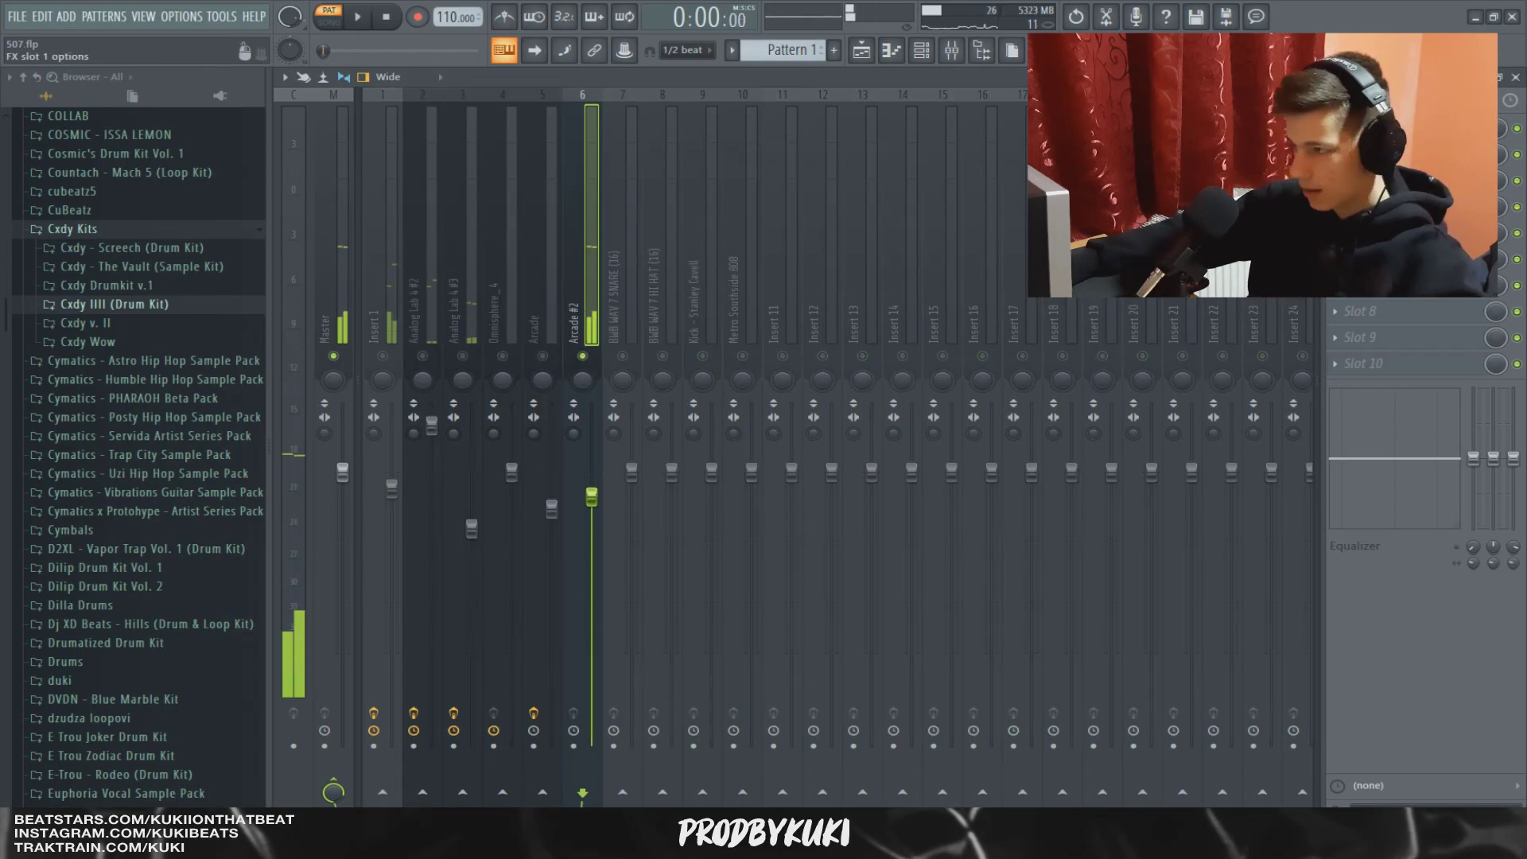
Load FabFilter Pro-Q 2 on the Arcade #2 track and add a 48 dB/oct low-cut band at about 16 Hz.
left_click(1352, 127)
left_click(1066, 208)
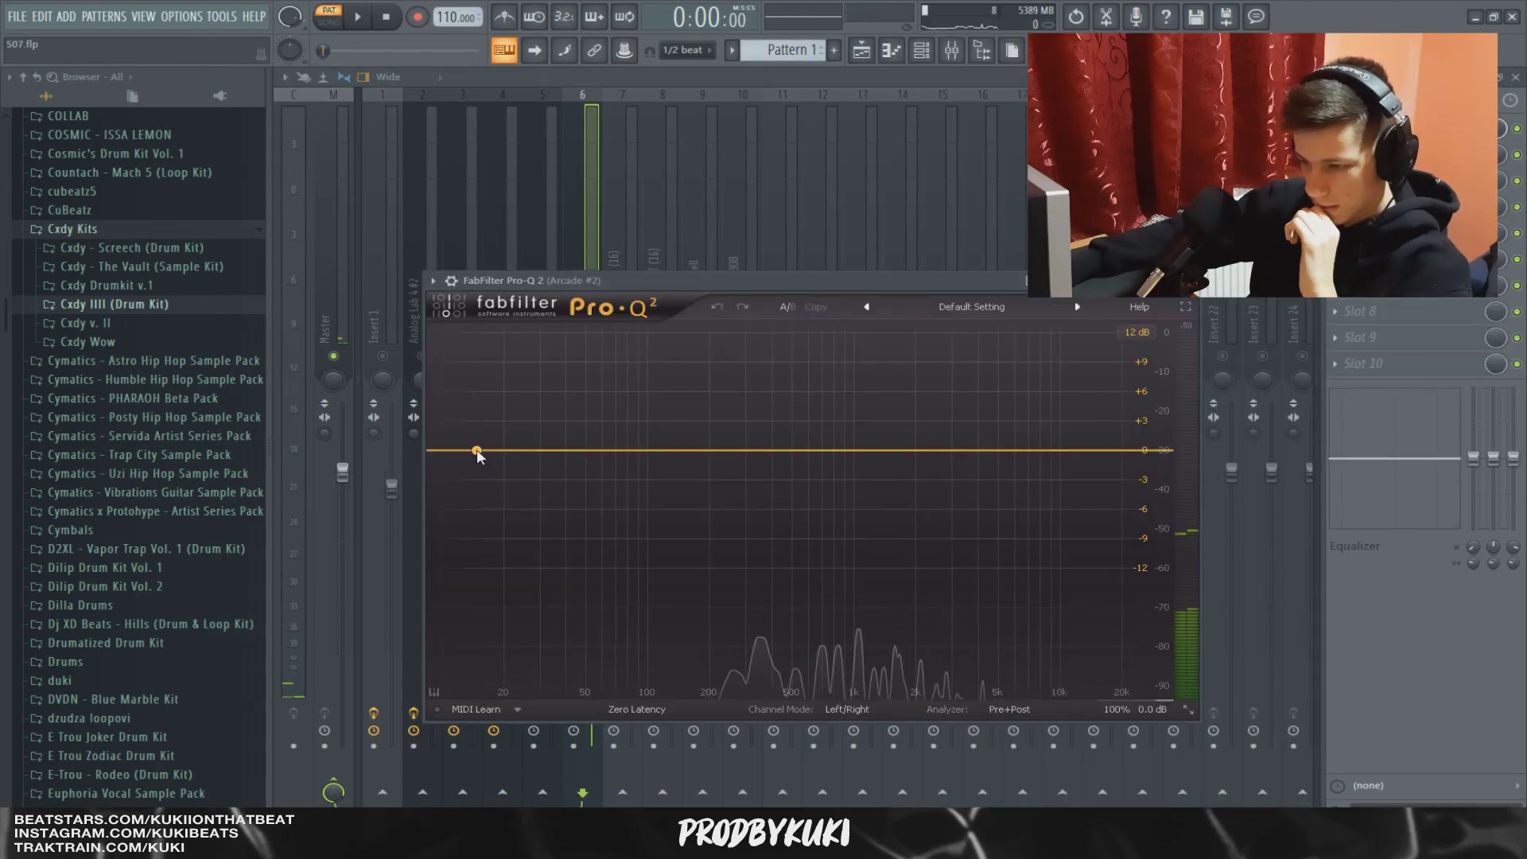
double_click(476, 451)
left_click(487, 652)
left_click(510, 778)
Raise the low-cut frequency to trim Arcade #2's low end during playback and close the equalizer.
key("space")
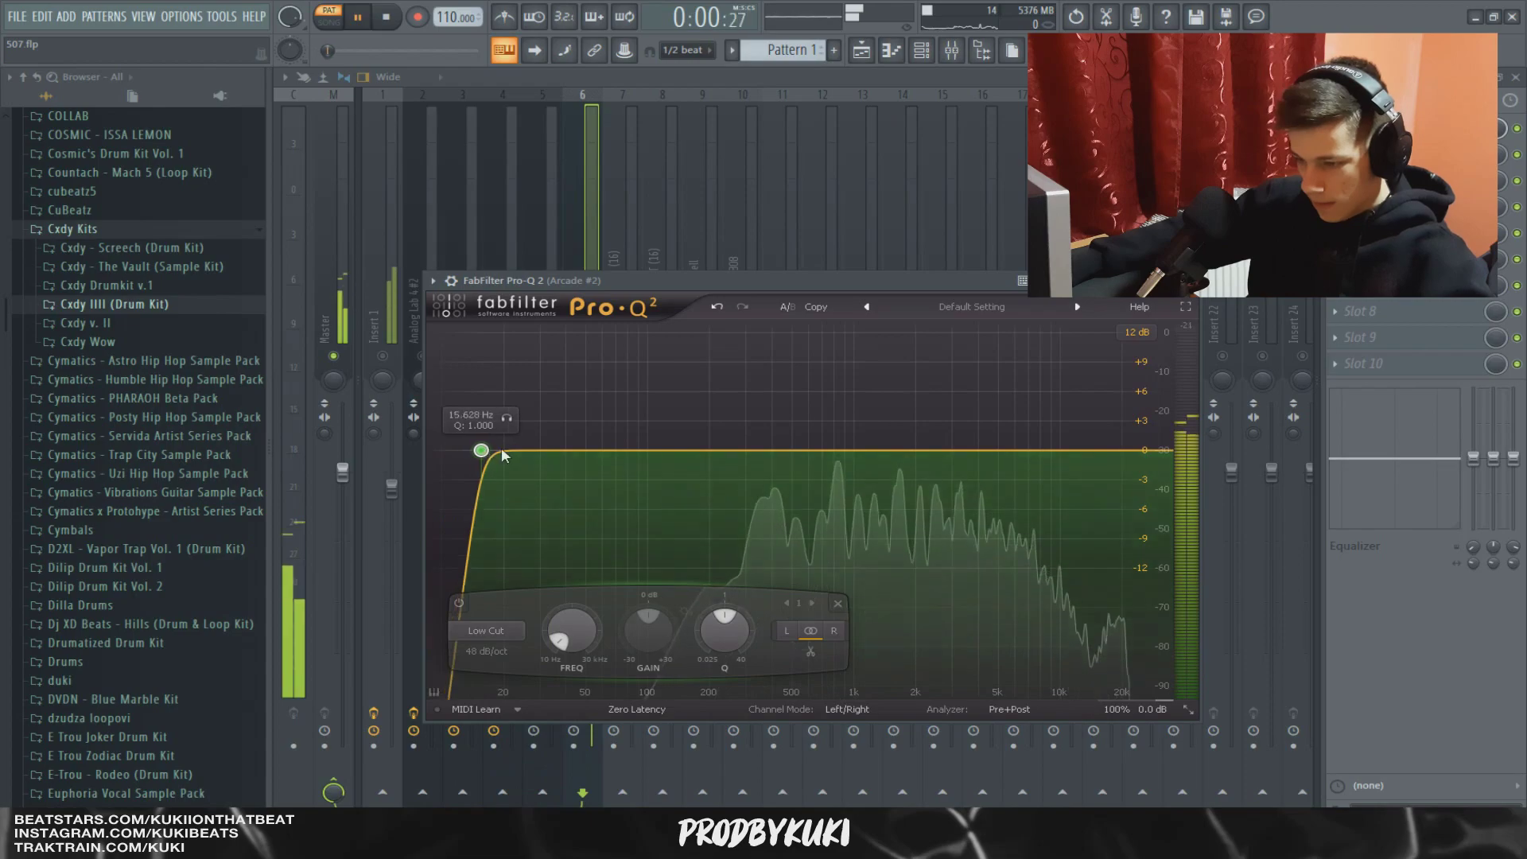
left_click_drag(477, 450, 720, 455)
key("Escape")
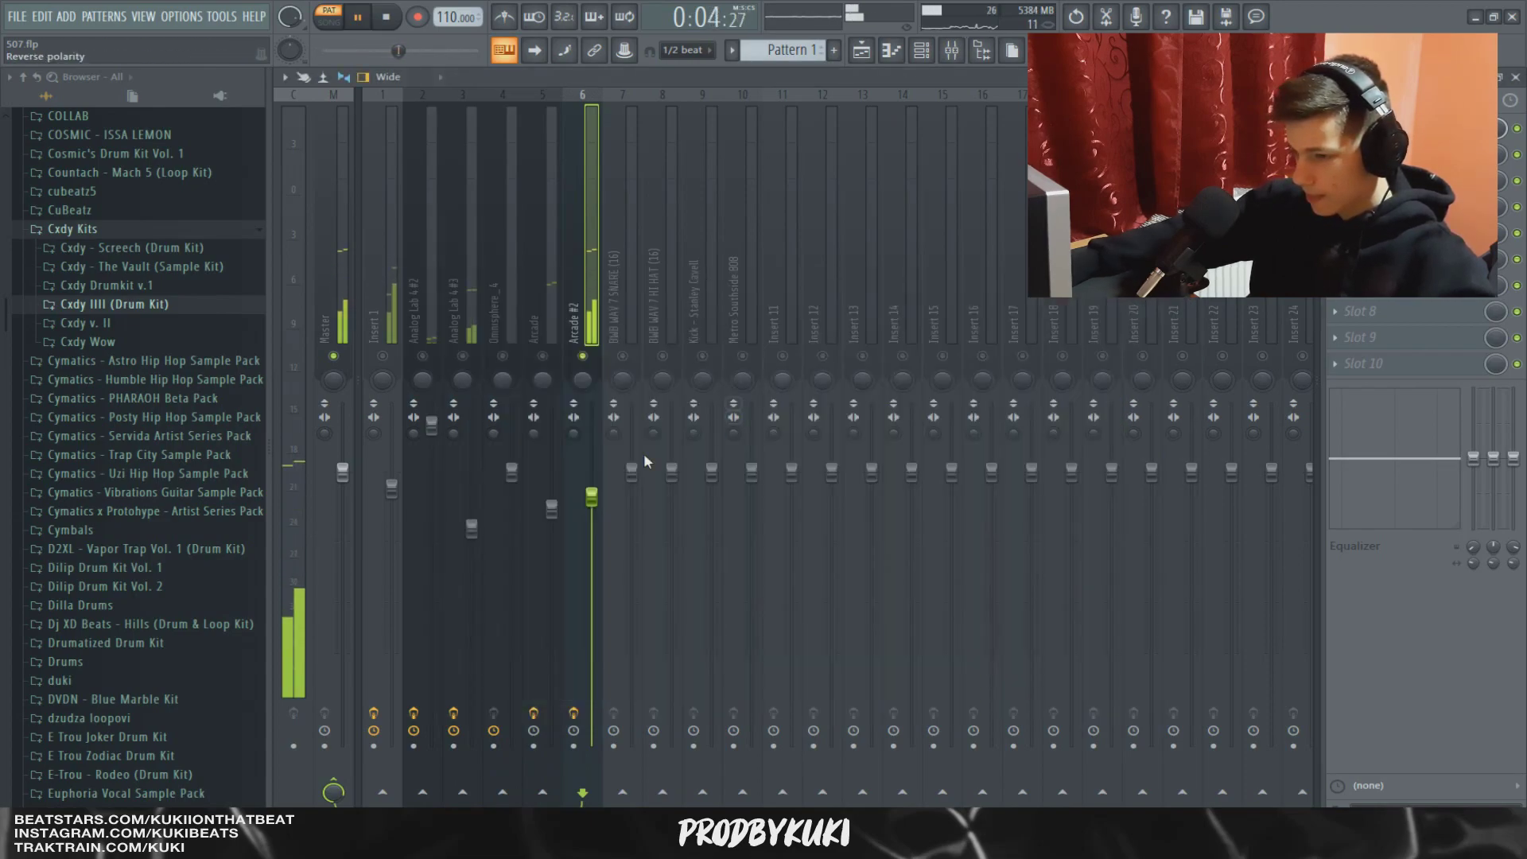
Insert the Waves S1 Stereo Imager in Arcade #2's second effect slot, set its width to about 2 and close it.
key("space")
left_click(1369, 311)
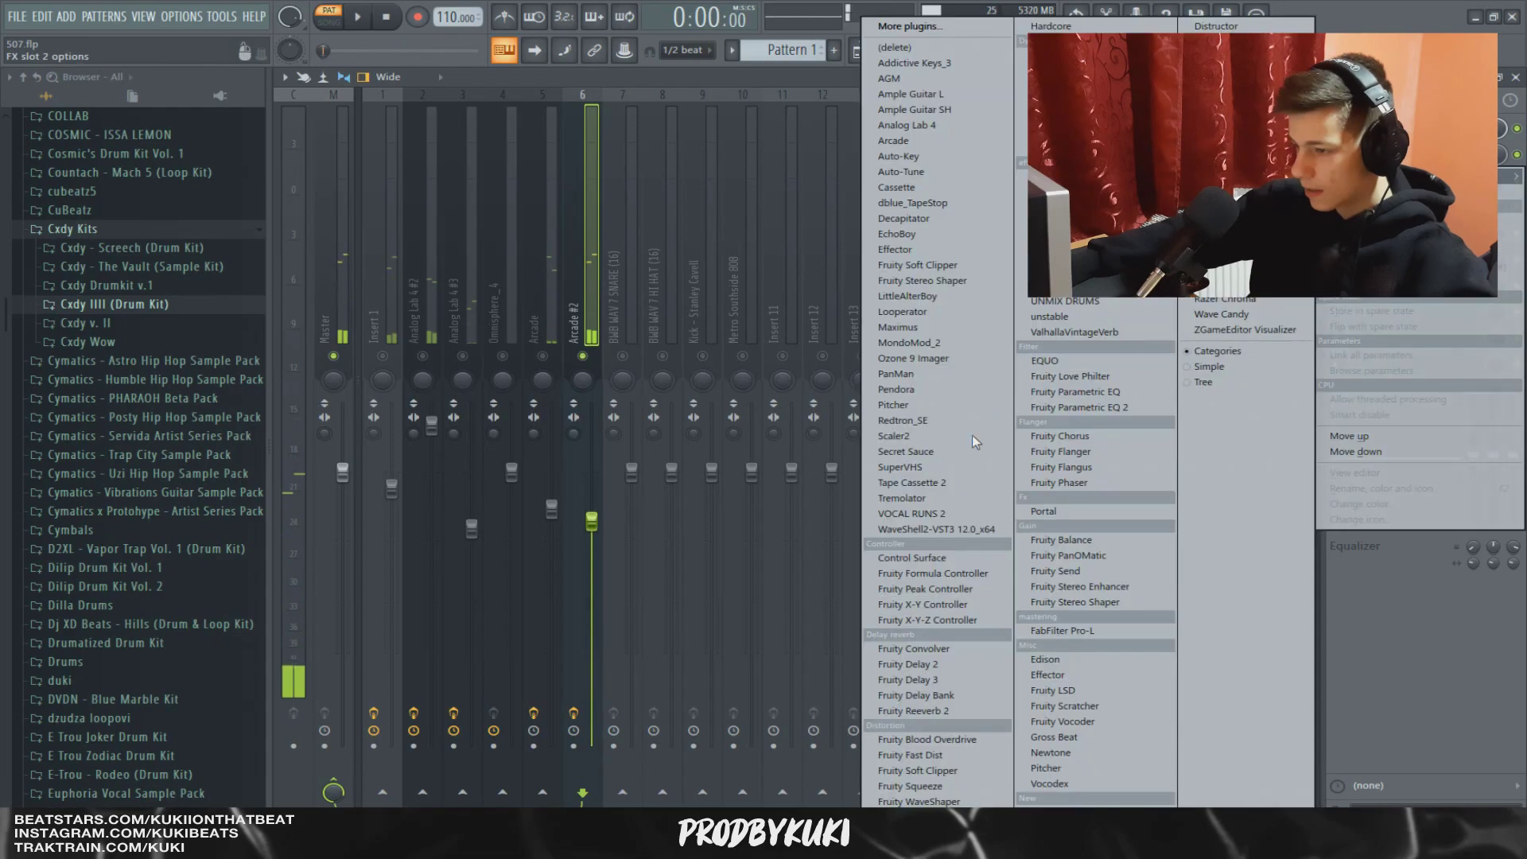
left_click(891, 525)
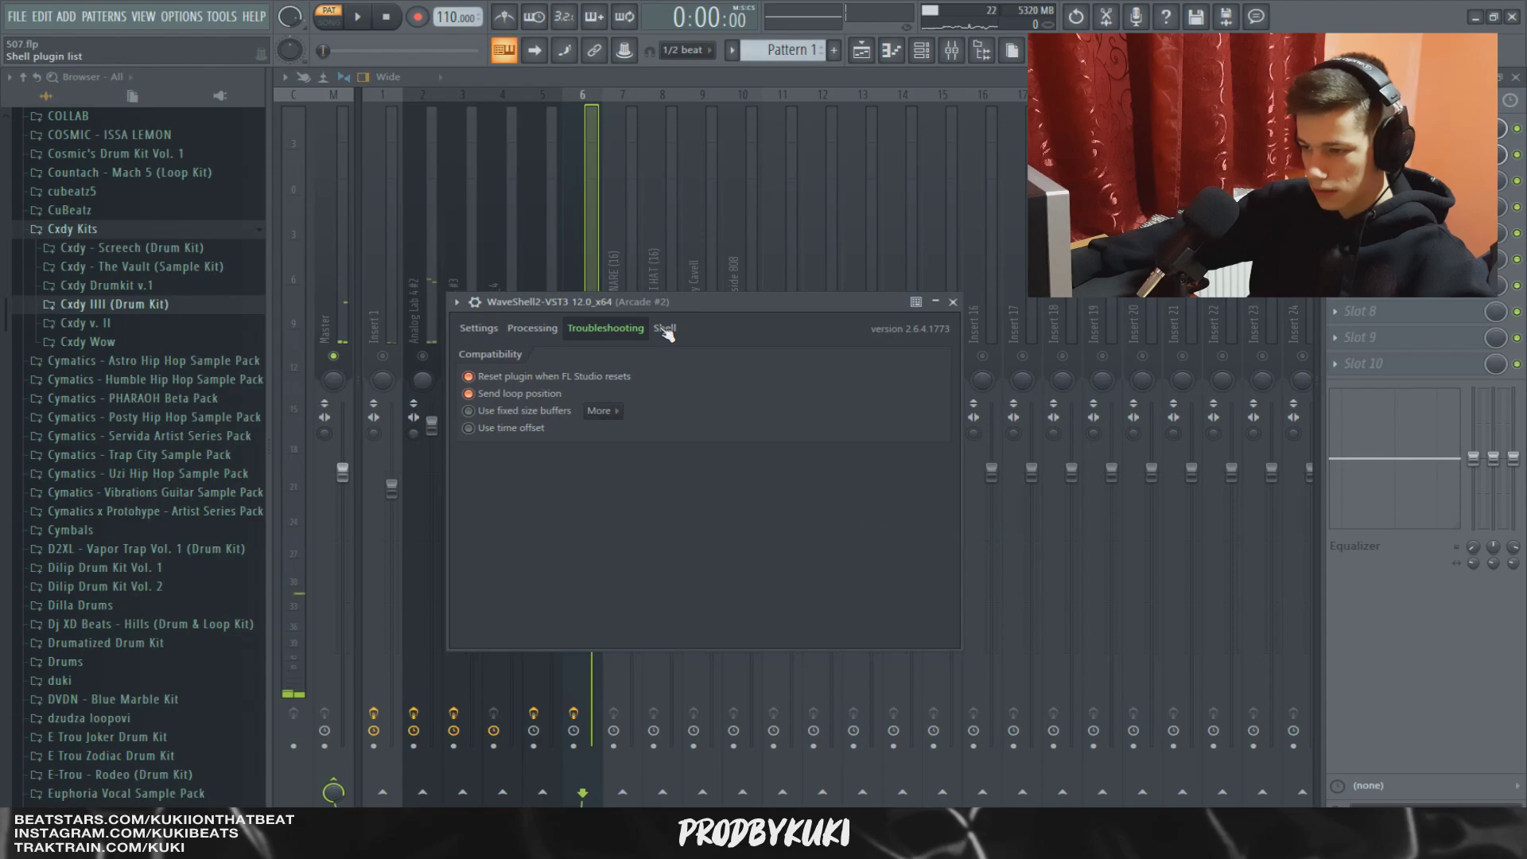
key("space")
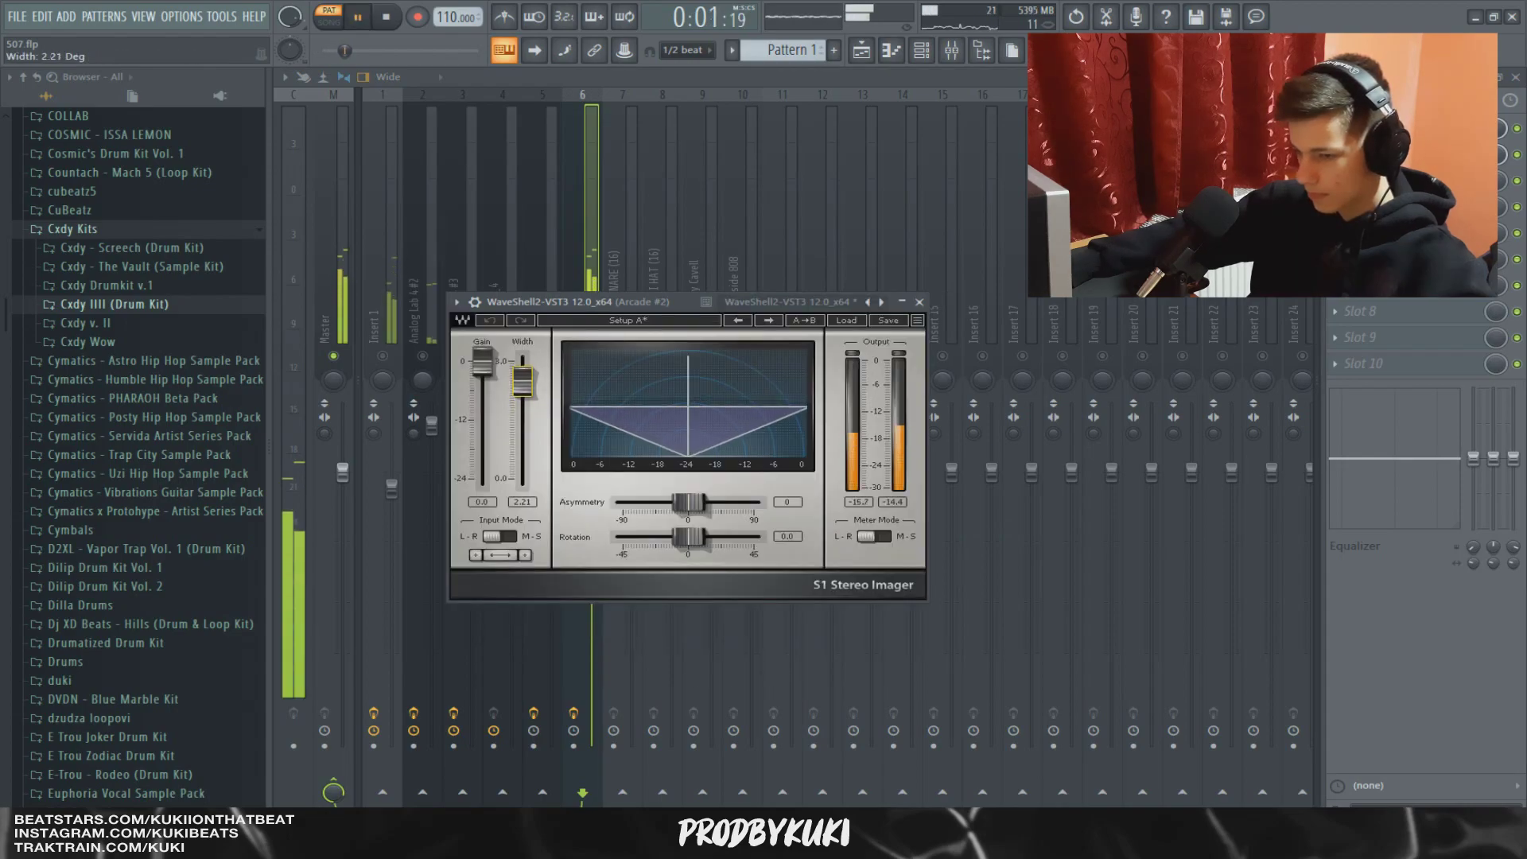
left_click_drag(522, 381, 522, 387)
left_click(919, 301)
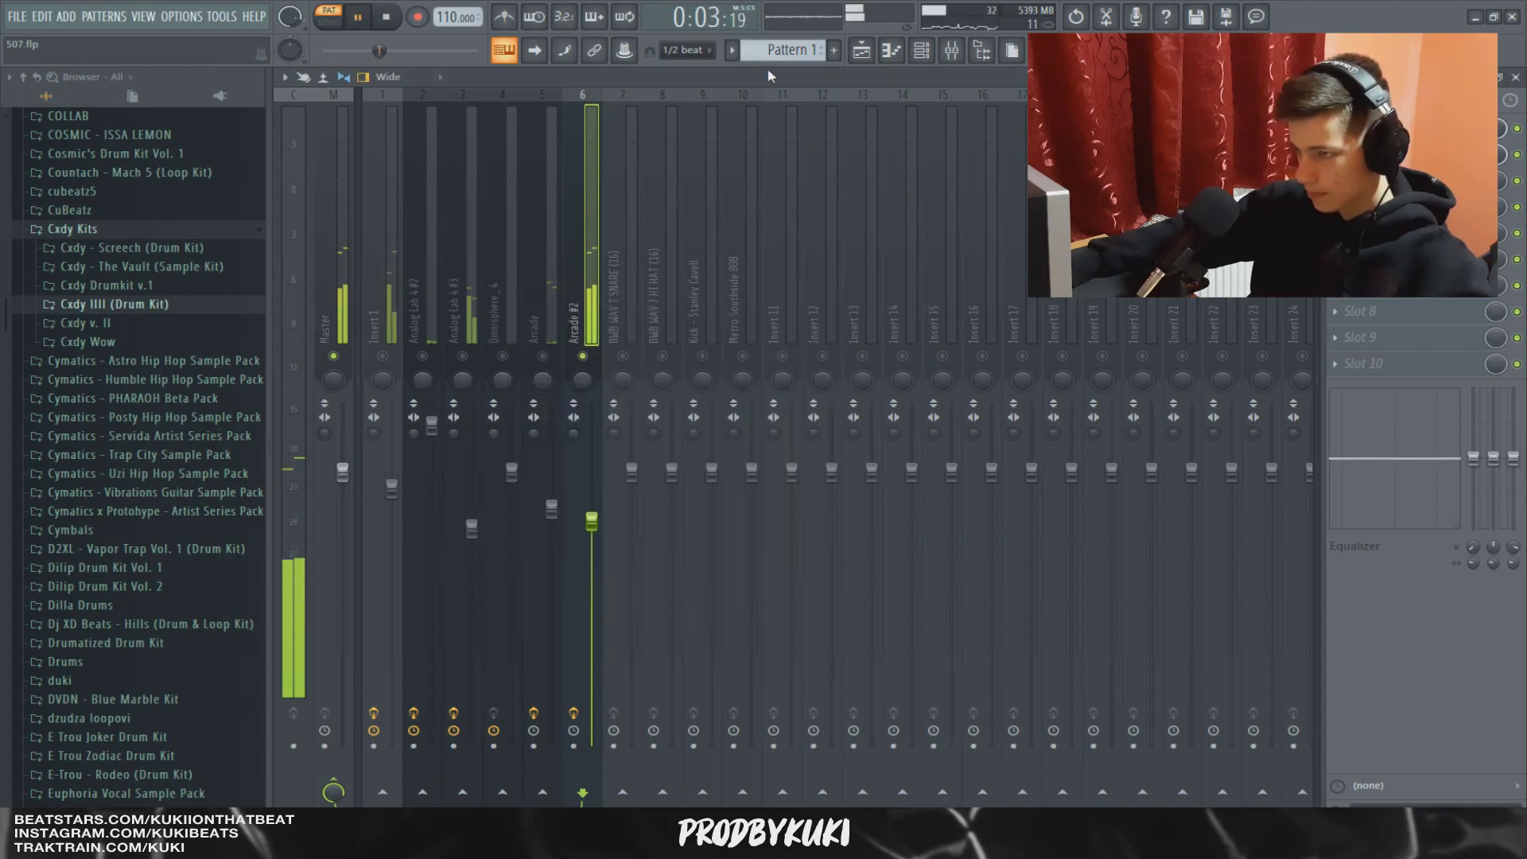
Lower Arcade #2's mixer fader to about 78% and delete its C6 note, leaving only the sustained A5.
left_click_drag(592, 519, 592, 530)
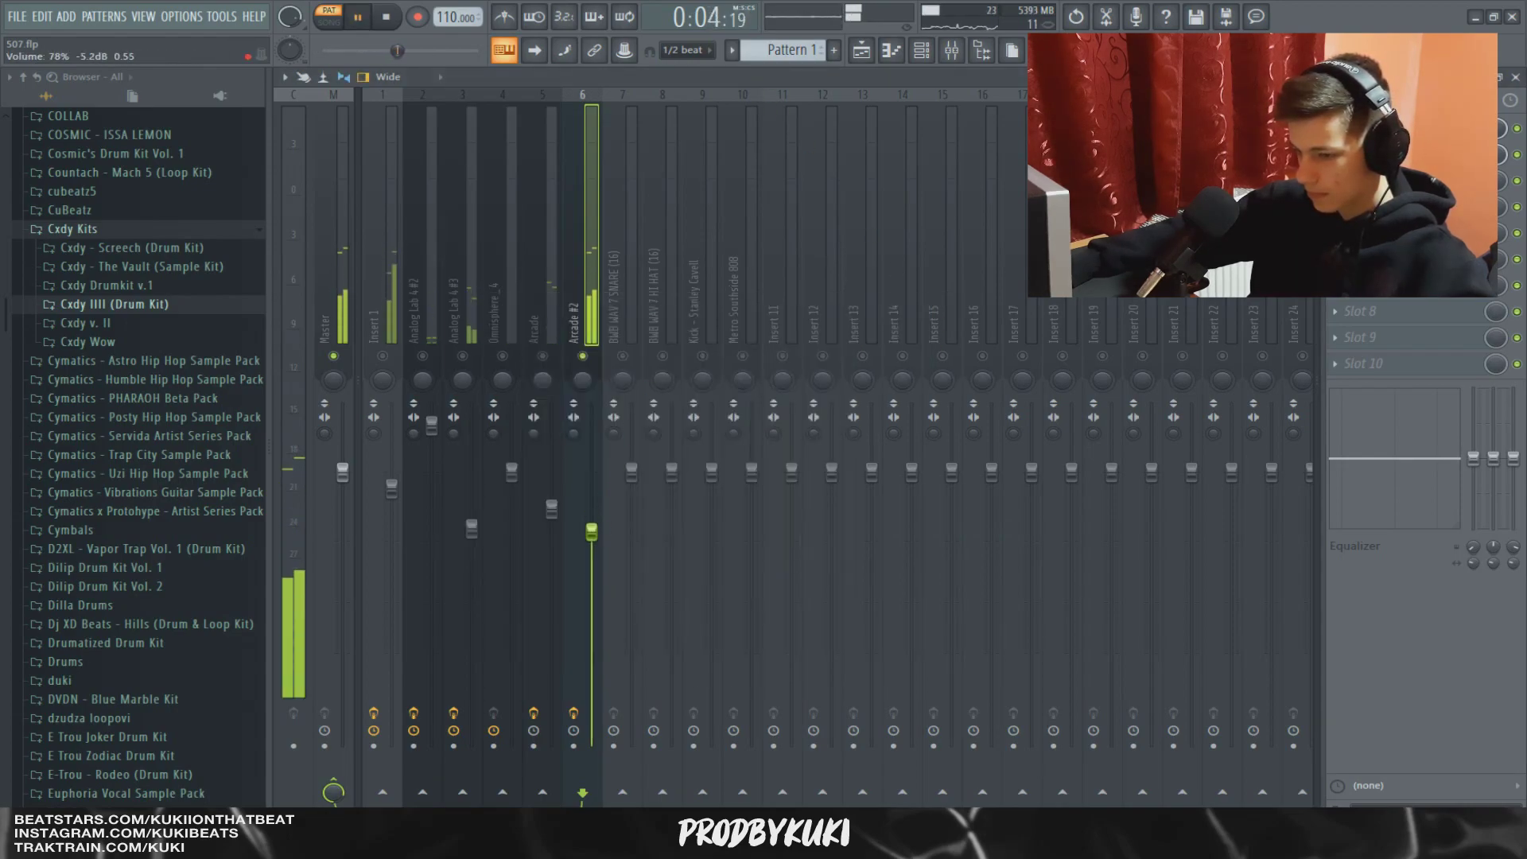
left_click(911, 50)
key("space")
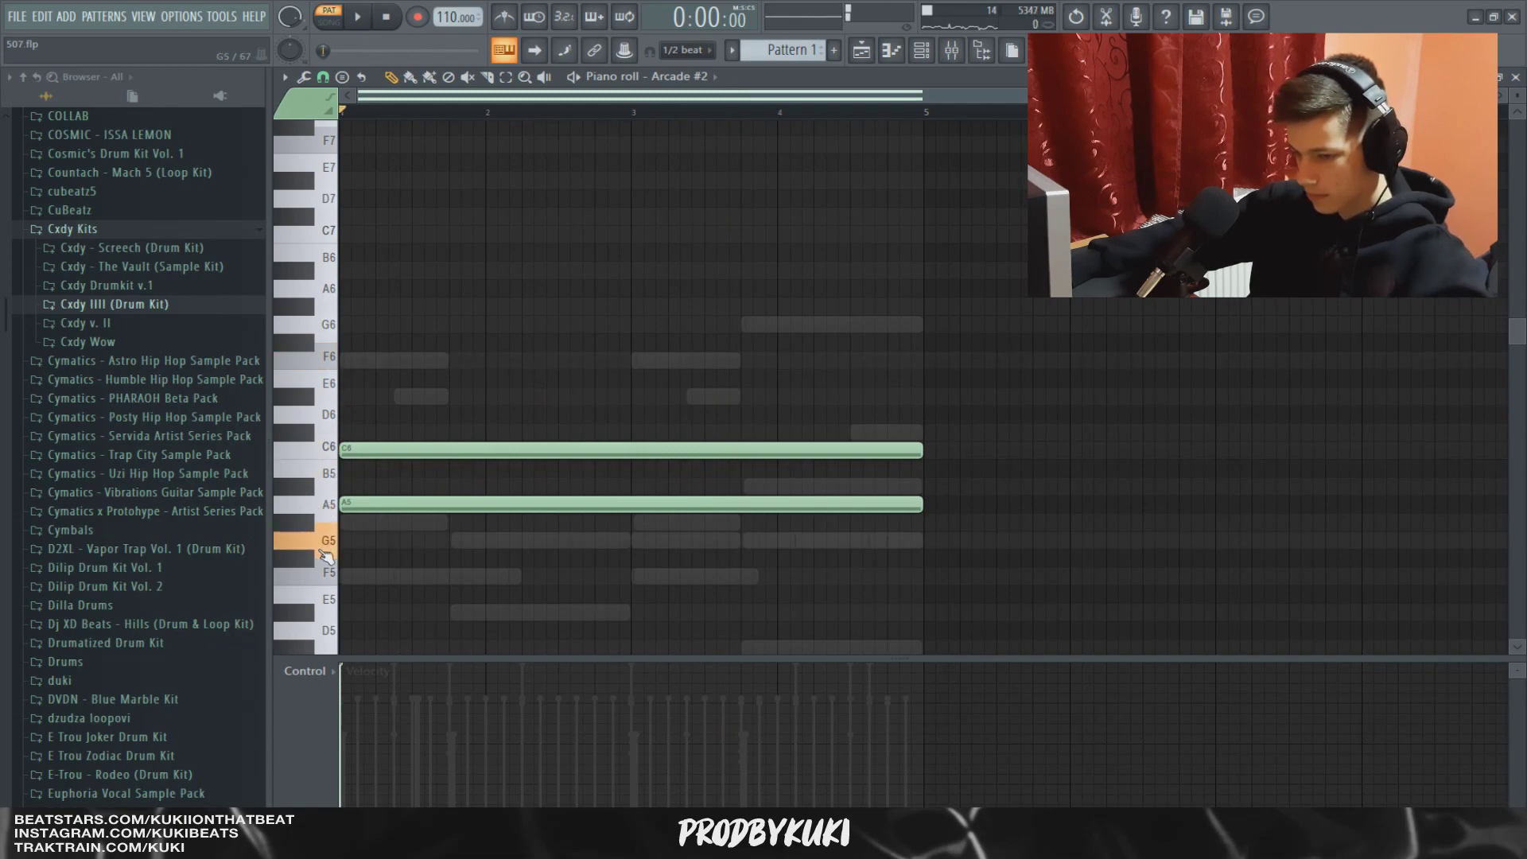
right_click(385, 450)
key("space")
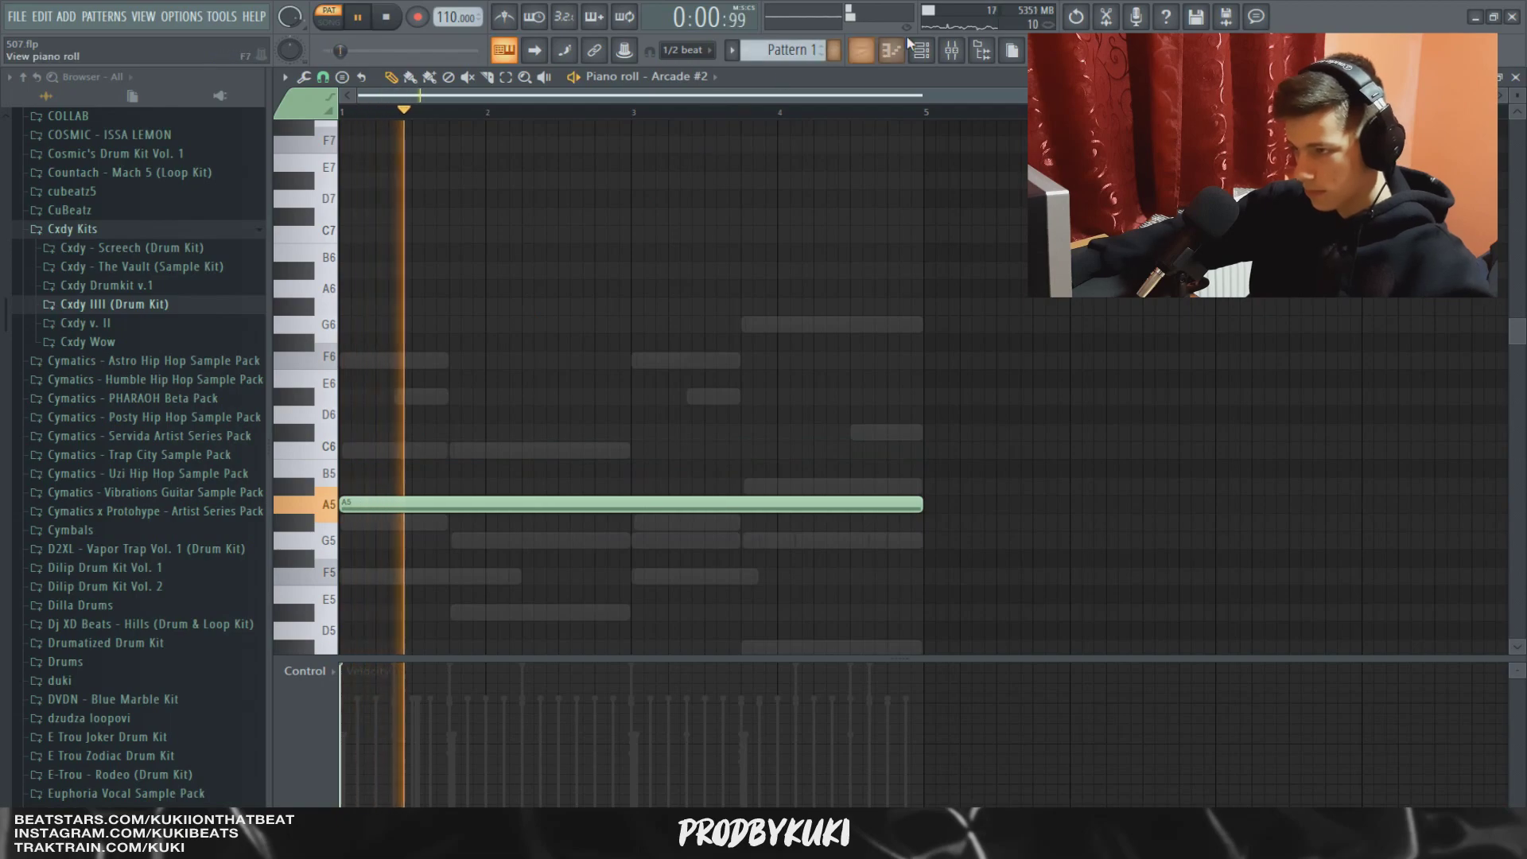
Release the solo on Arcade #2 and raise its mixer fader above 100% to balance it against the other layers during playback.
left_click(958, 51)
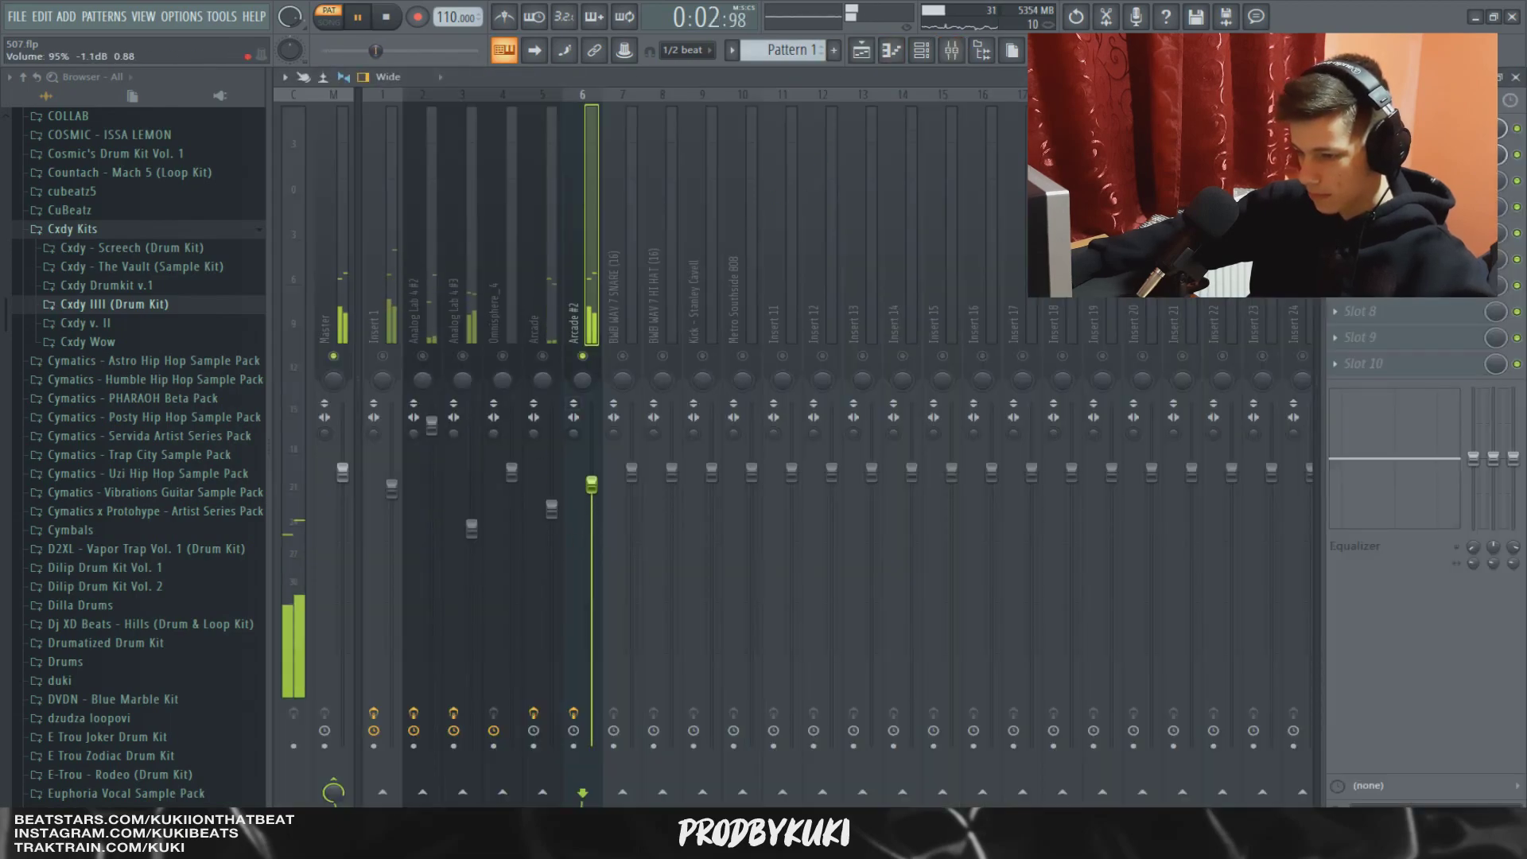
key("space")
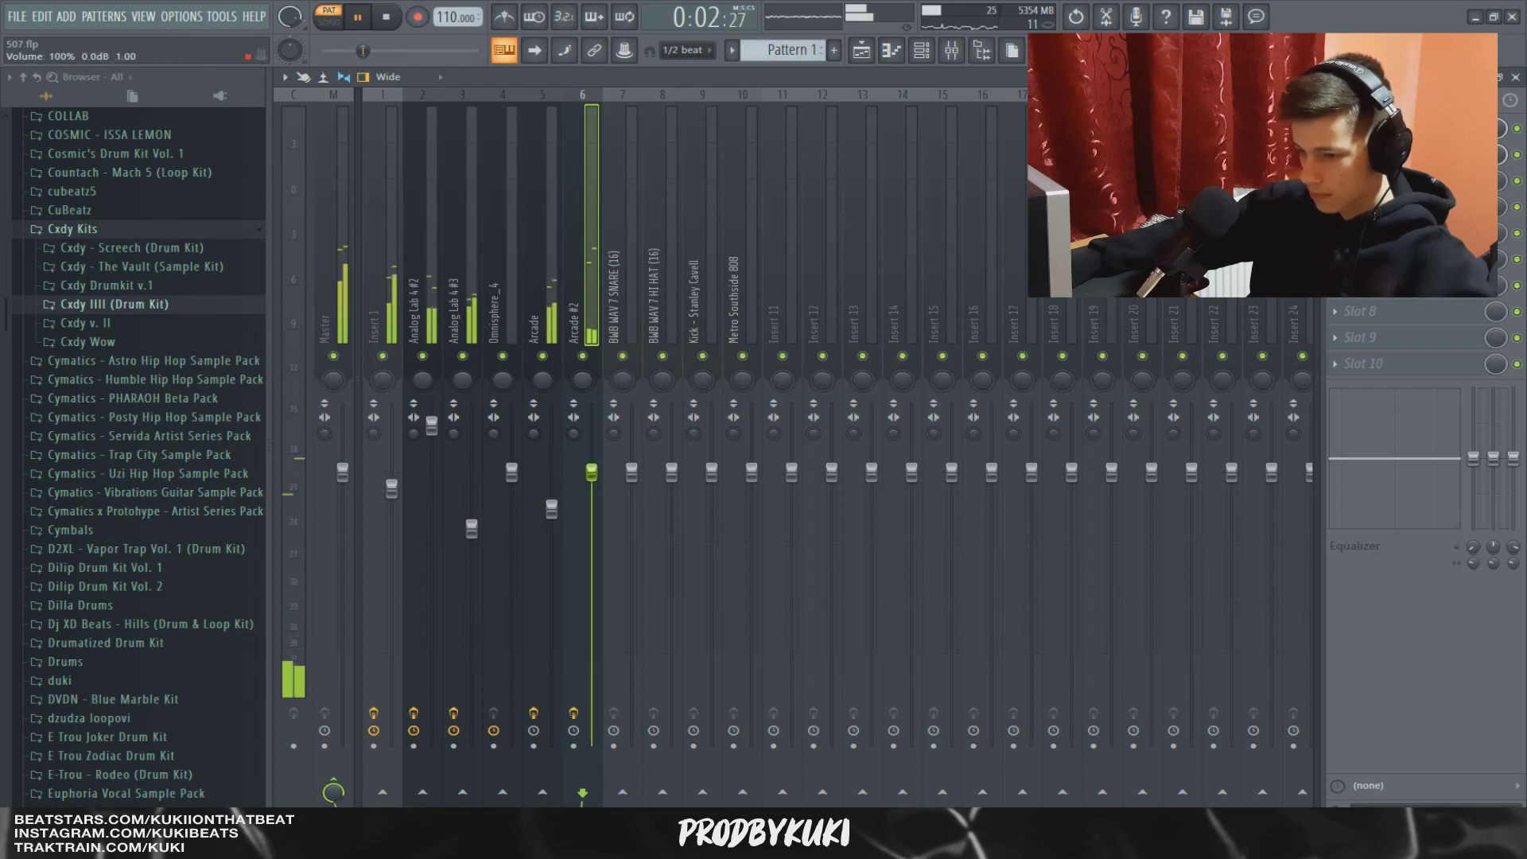
left_click_drag(591, 473, 591, 461)
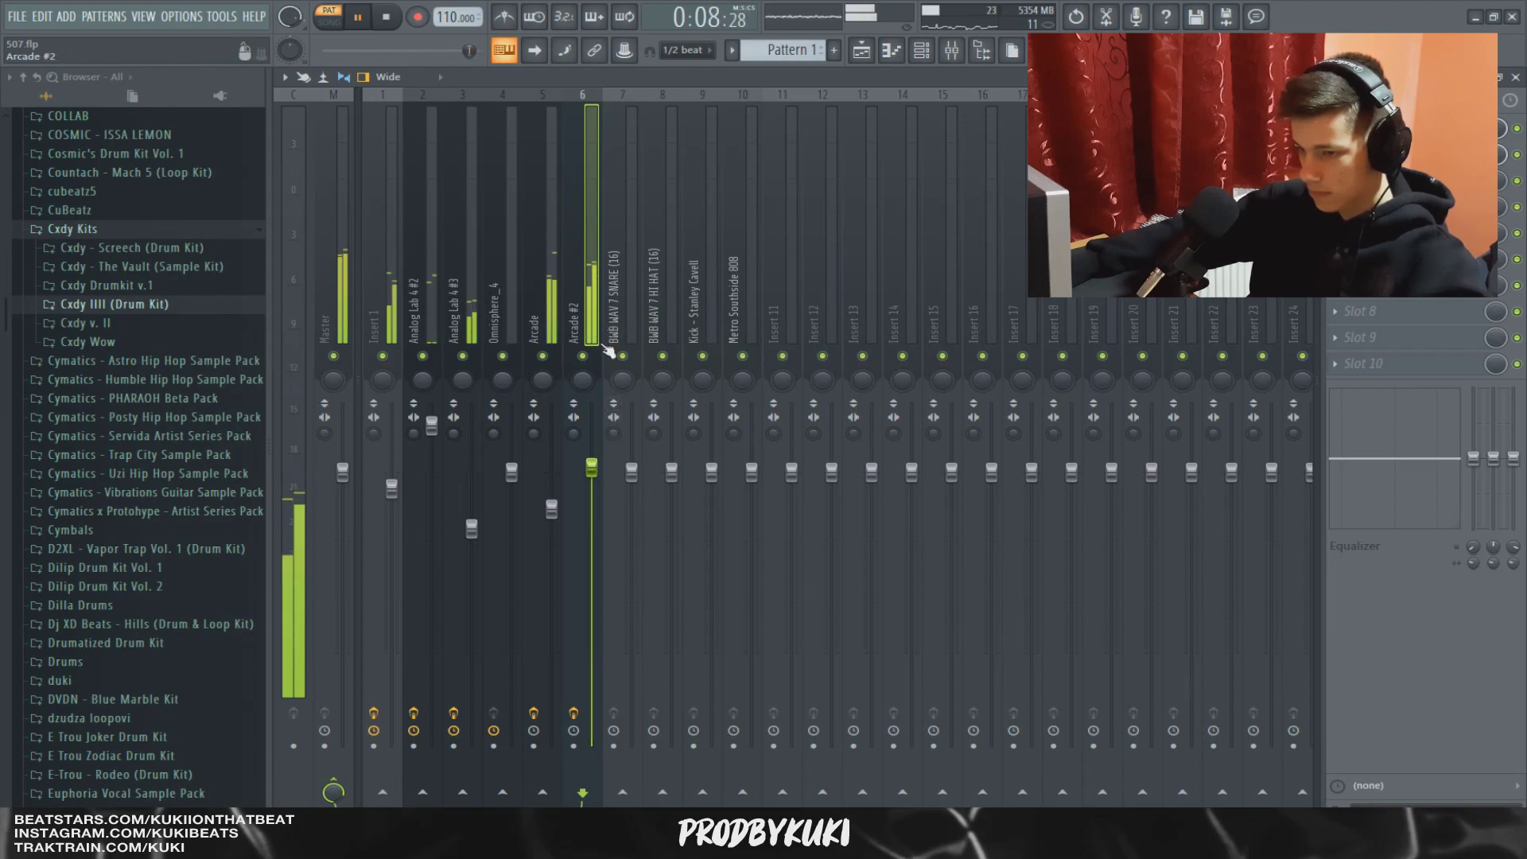
left_click_drag(591, 432, 591, 440)
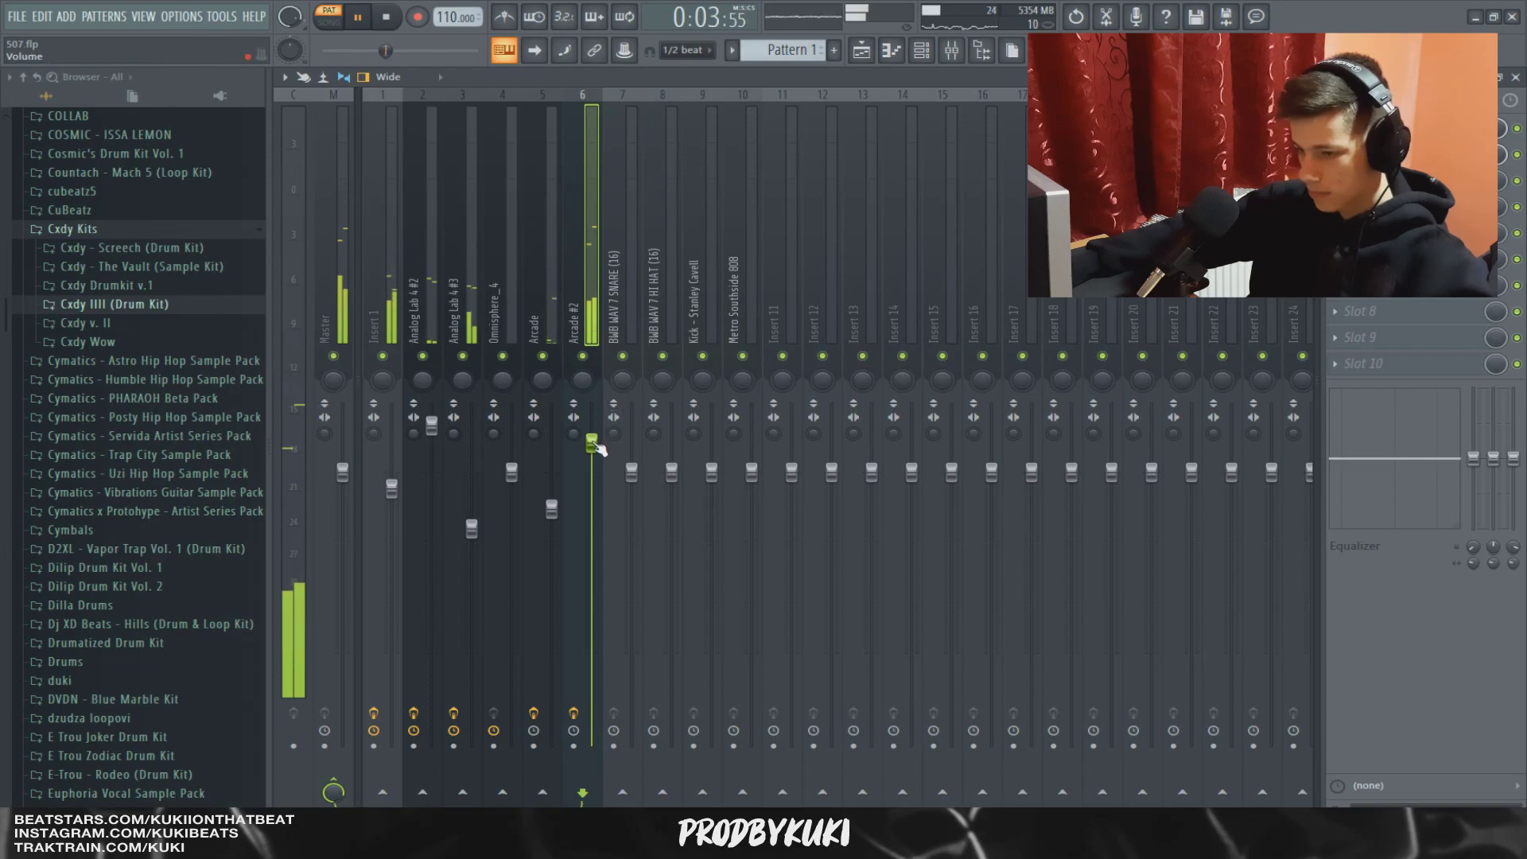
key("space")
Add the Perc - Pinch sample from the Cxdy - Screech kit as a new channel with a hit on step 3 of bar 1.
key("F6")
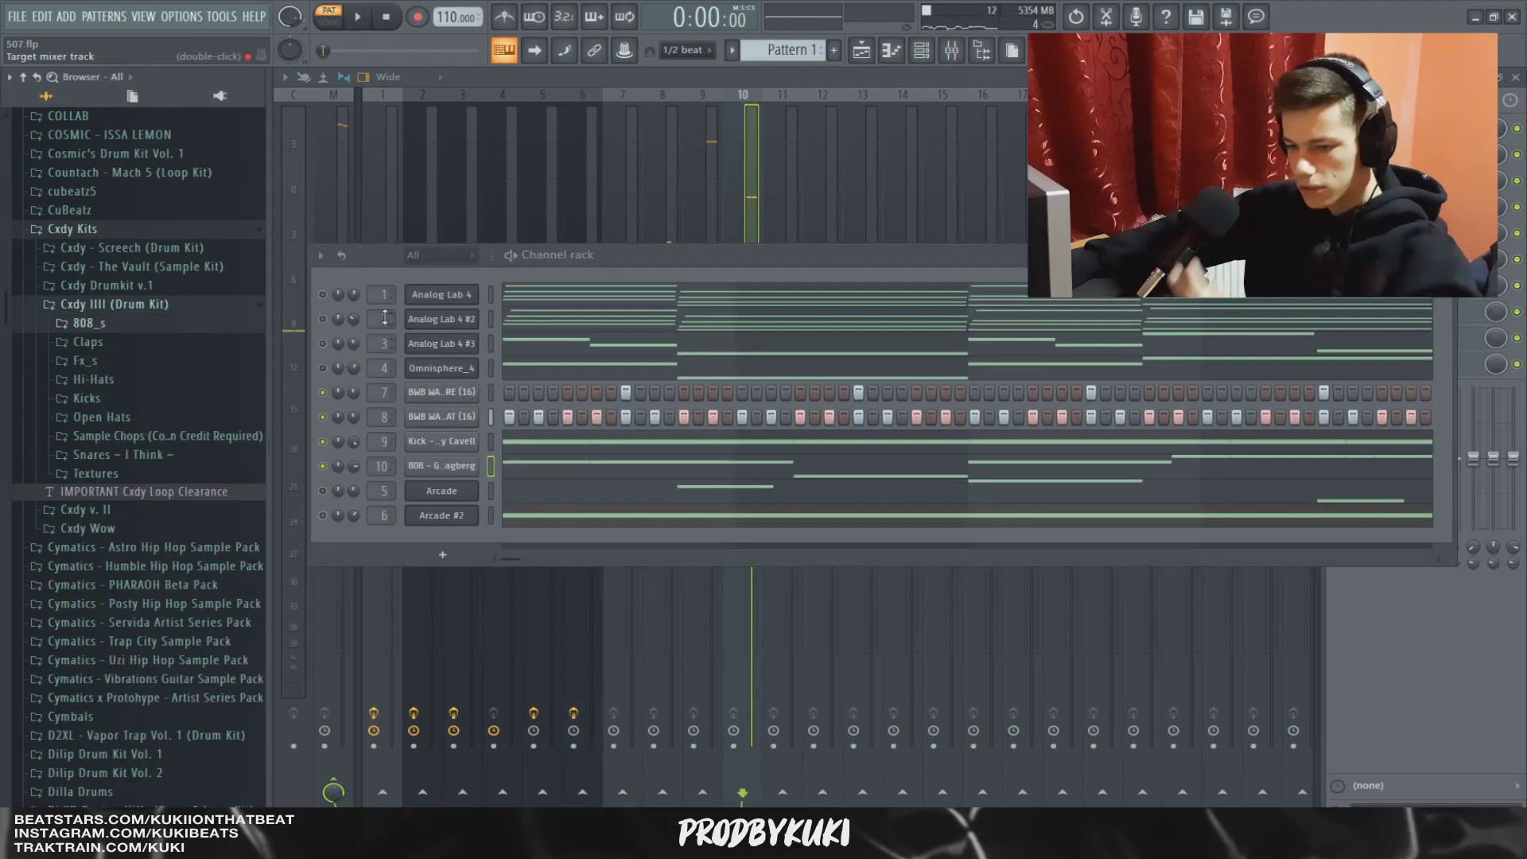
left_click(136, 304)
left_click(128, 285)
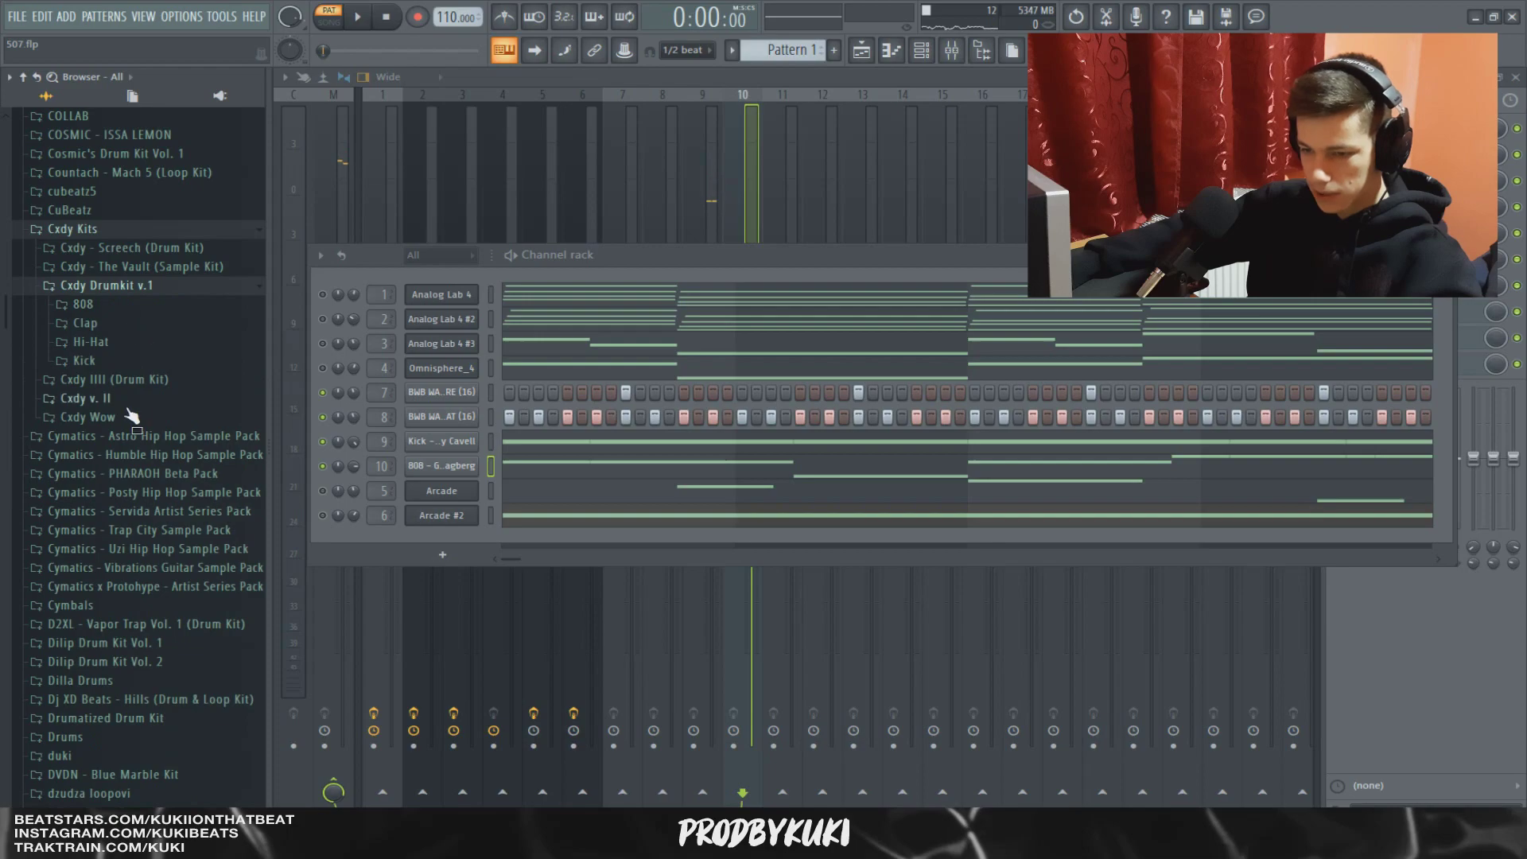
left_click(161, 251)
left_click(111, 362)
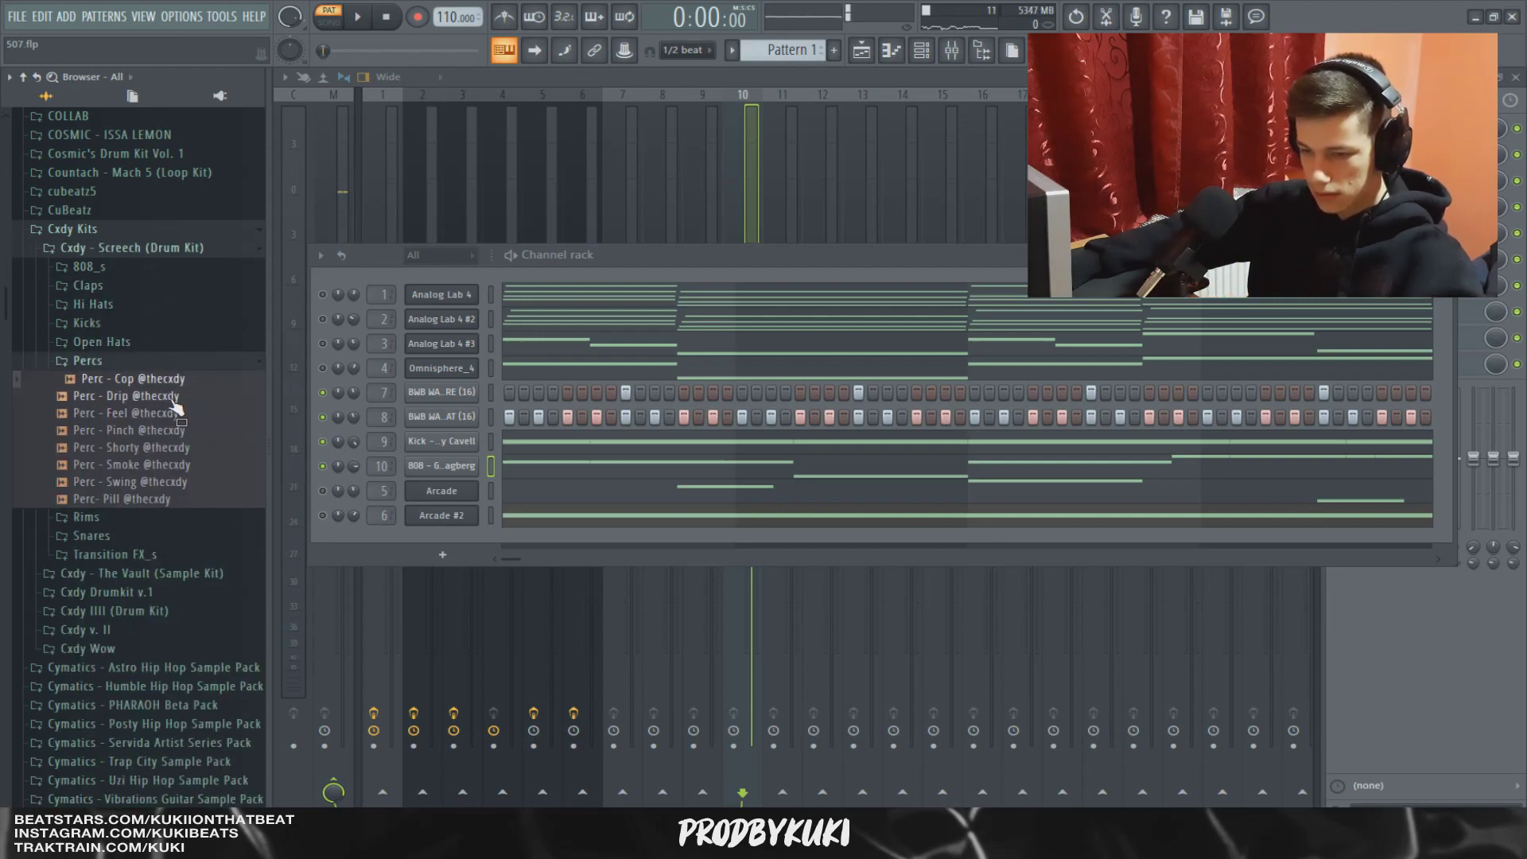
left_click_drag(175, 407, 446, 486)
left_click(539, 490)
key("space")
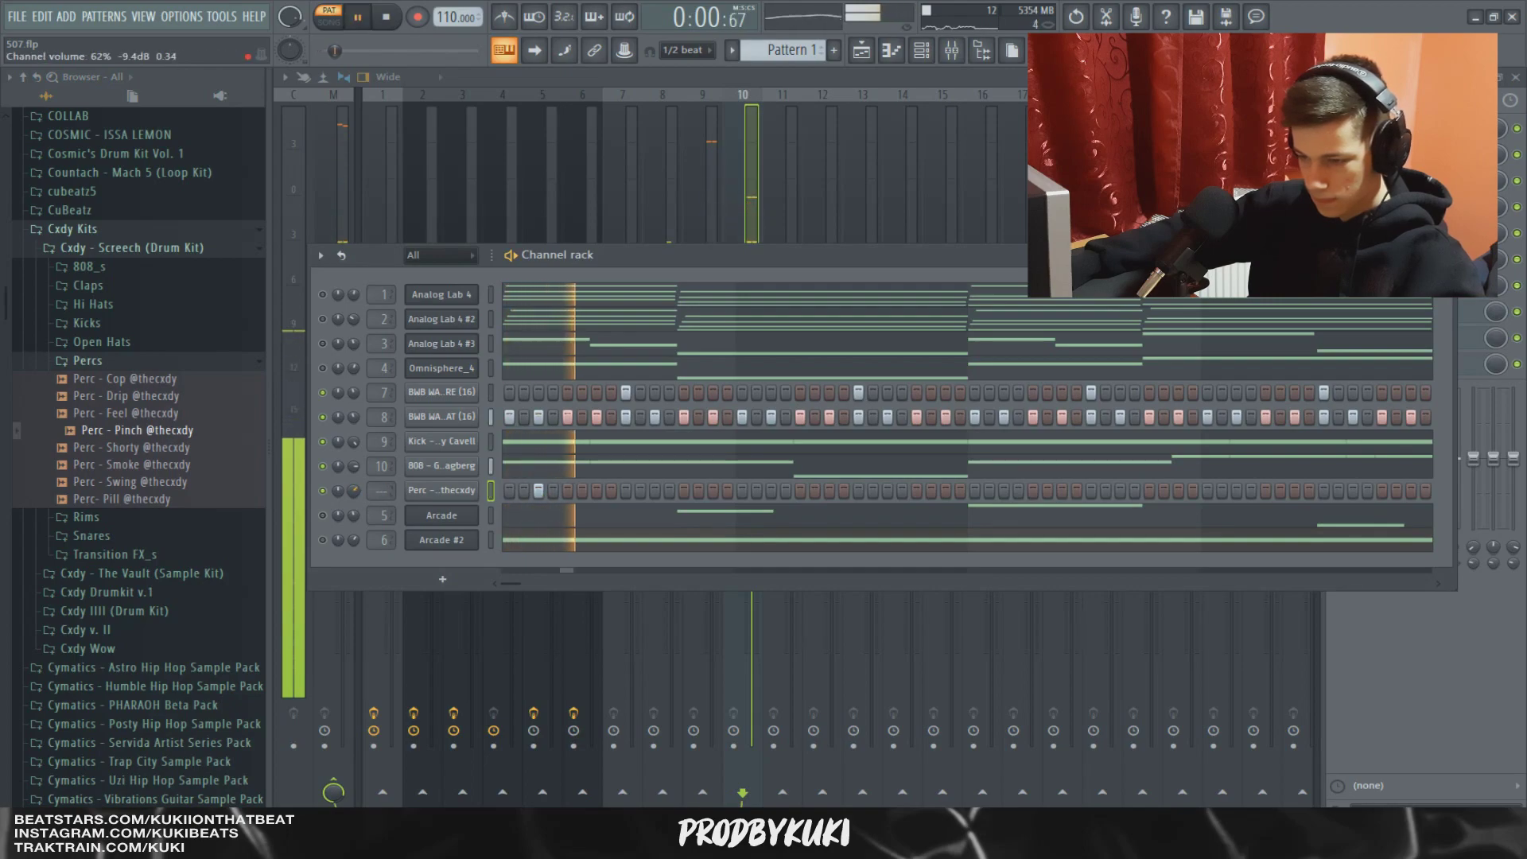
key("space")
Add the OH - Late open hat from the same kit as a channel with a hit on step 5 of bar 1.
left_click(149, 501)
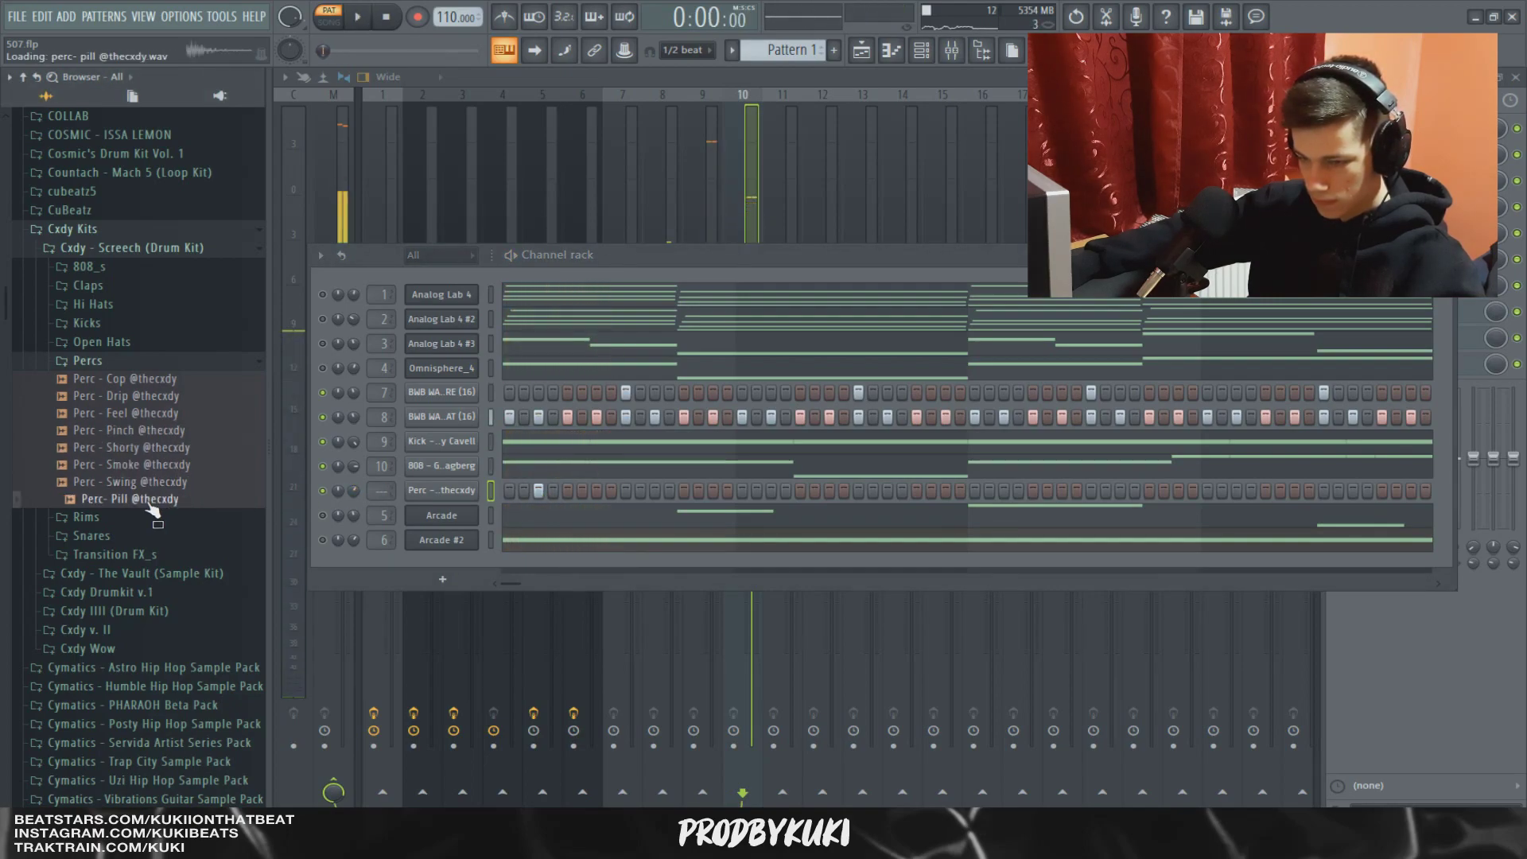
left_click(102, 341)
left_click_drag(127, 377, 446, 515)
left_click(567, 515)
key("space")
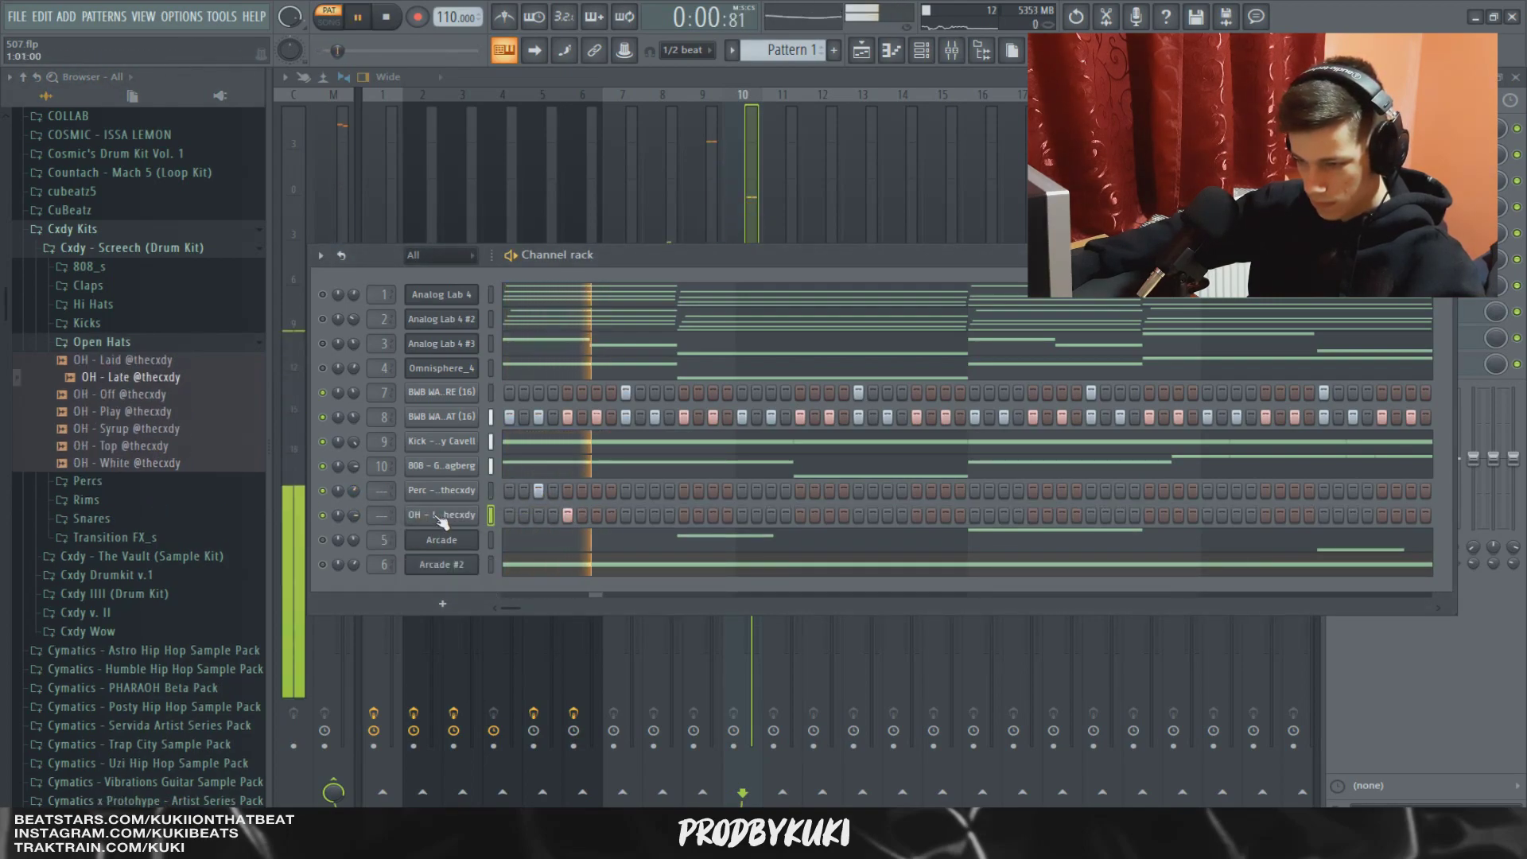
Add the Snare - Habitat sample from the kit's Snares folder as a new channel above the perc.
left_click(102, 342)
left_click(92, 398)
key("space")
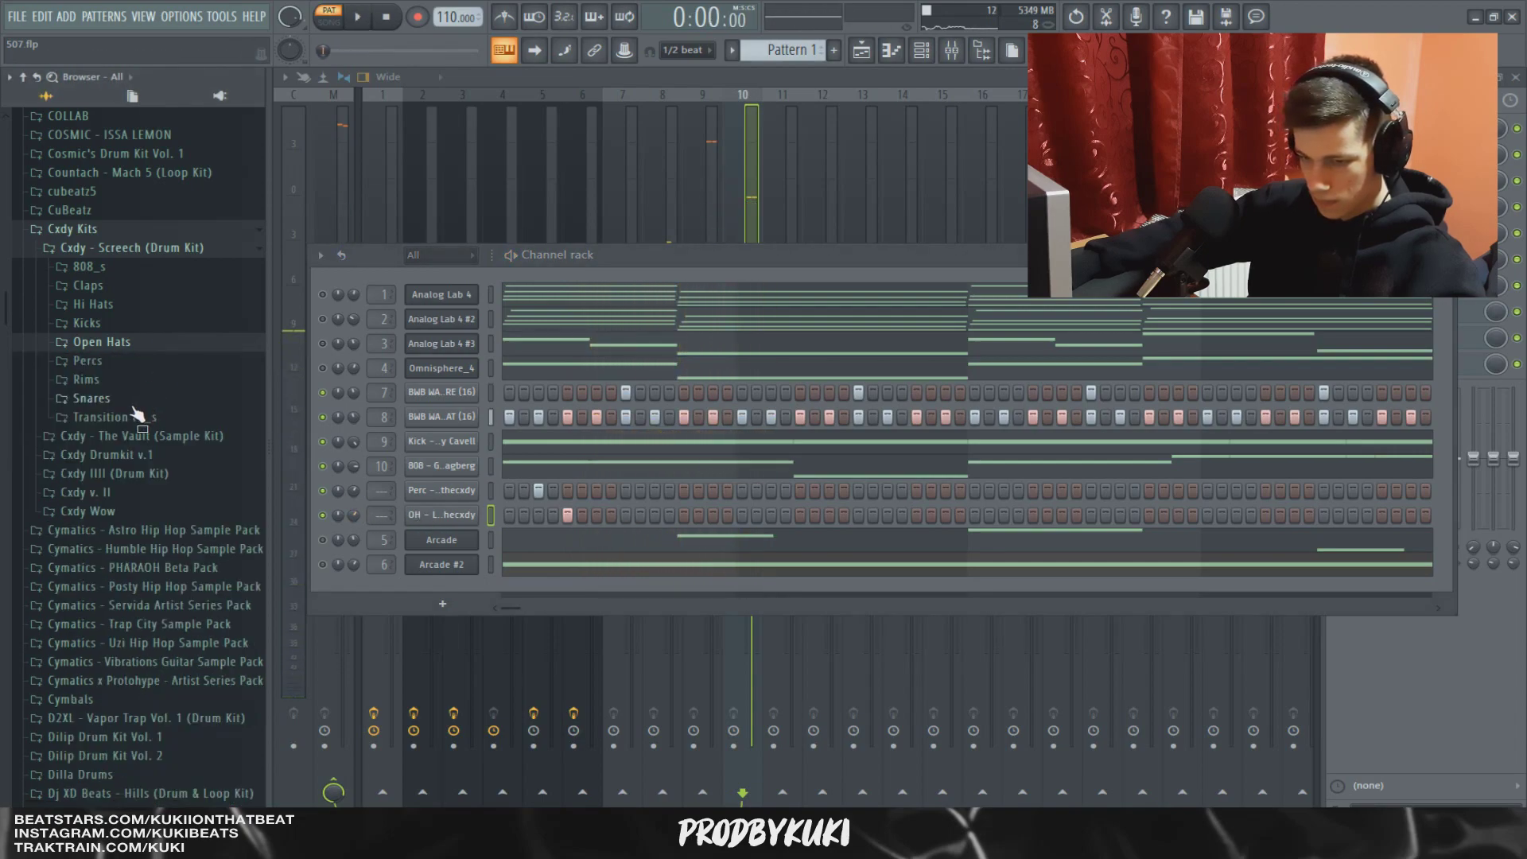
left_click_drag(139, 484, 454, 487)
key("space")
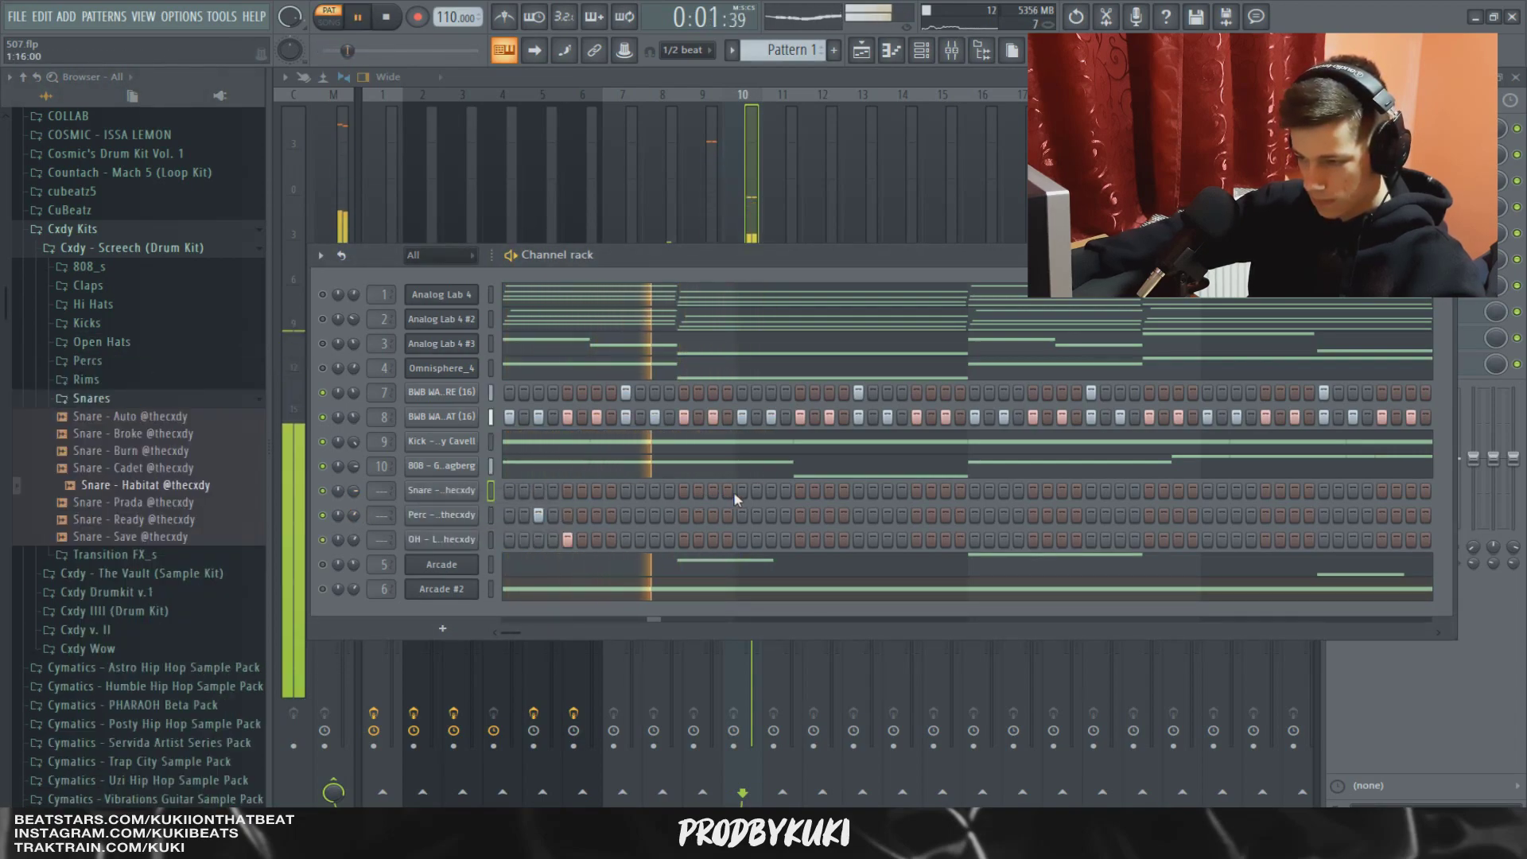
Try Snare - Habitat hits on steps 3, 5 and 7 of bar 2 and clear them.
left_click(771, 491)
key("space")
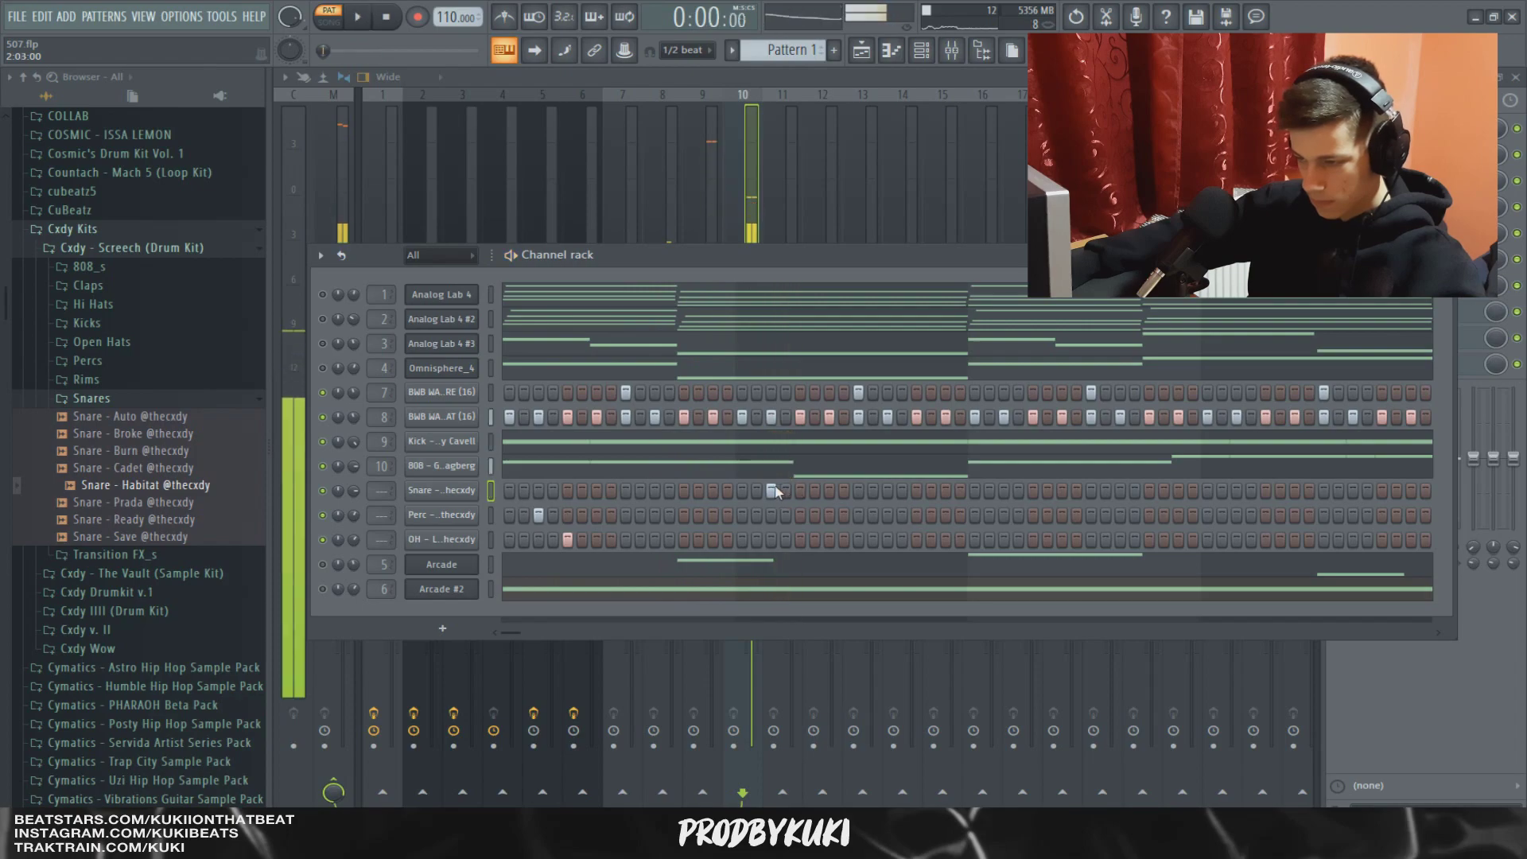
key("space")
left_click(770, 491)
left_click(800, 491)
left_click(830, 491)
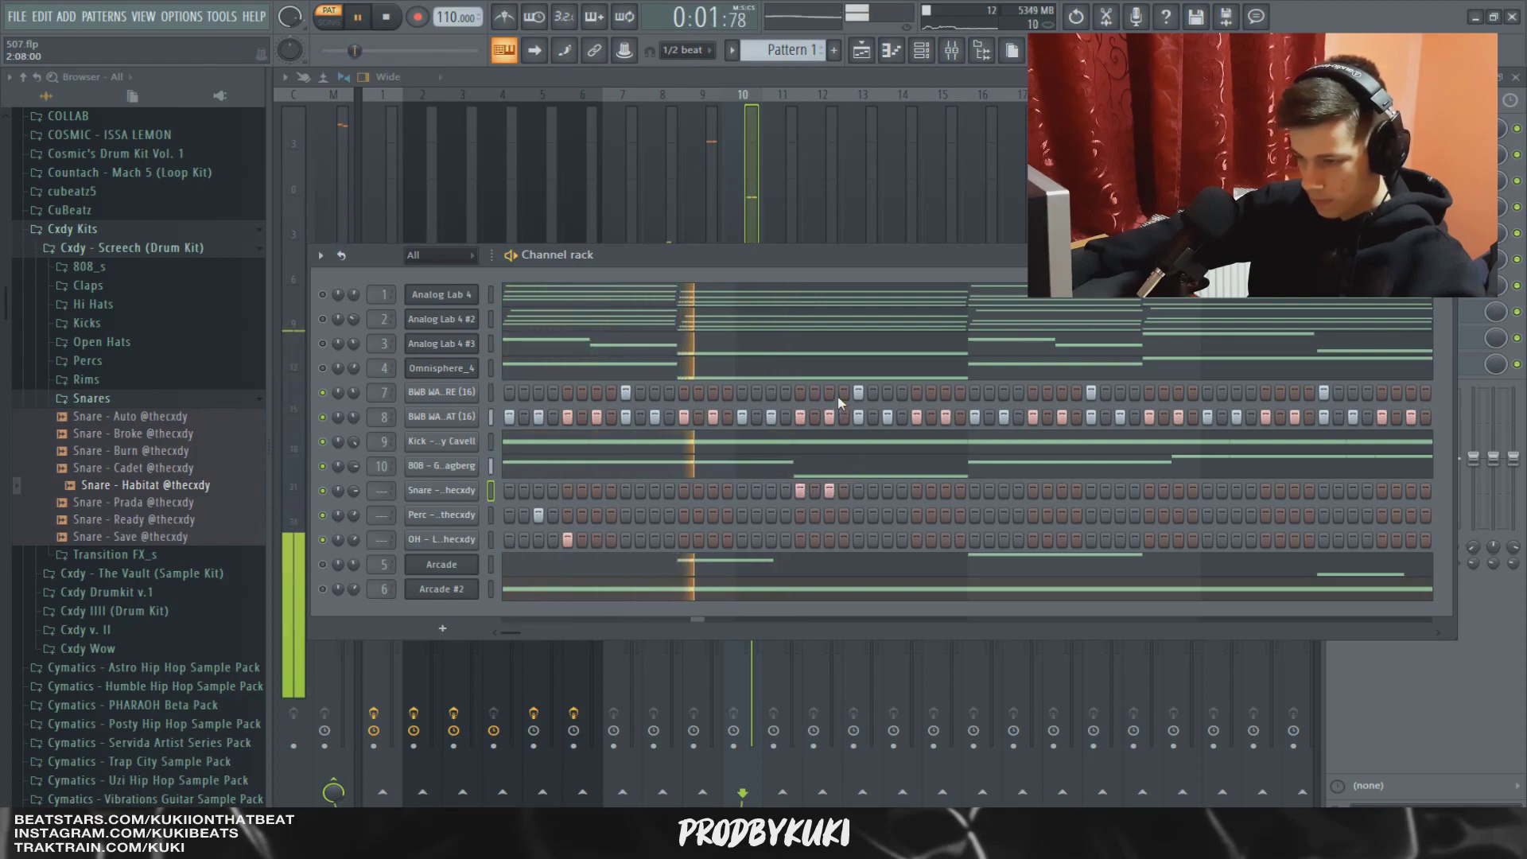
left_click(830, 491)
left_click(800, 491)
key("space")
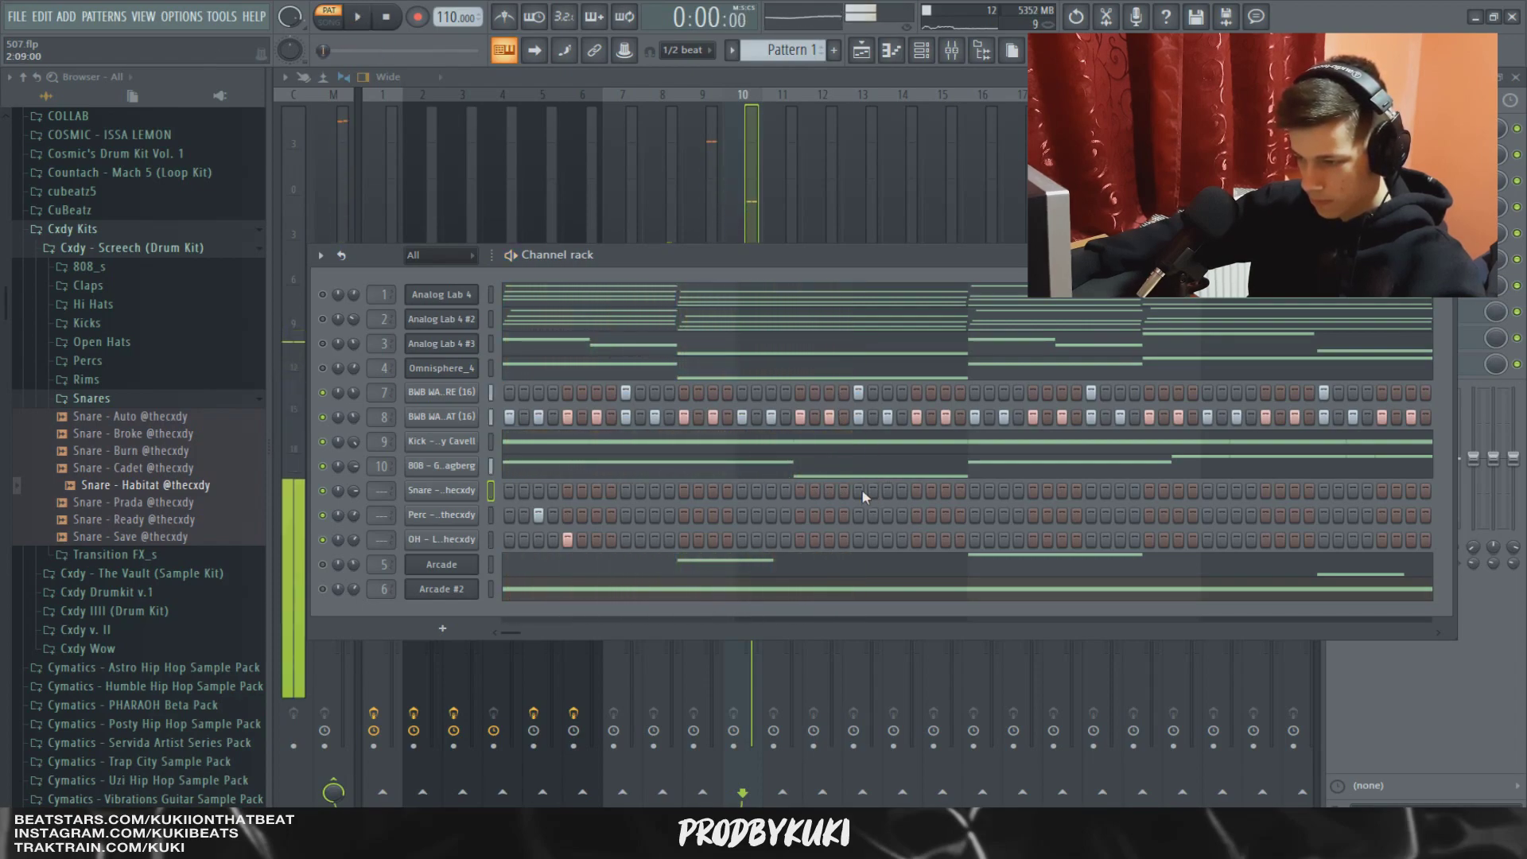
Try a pair of snare hits on steps 7 and 8 of bar 2 during playback.
key("space")
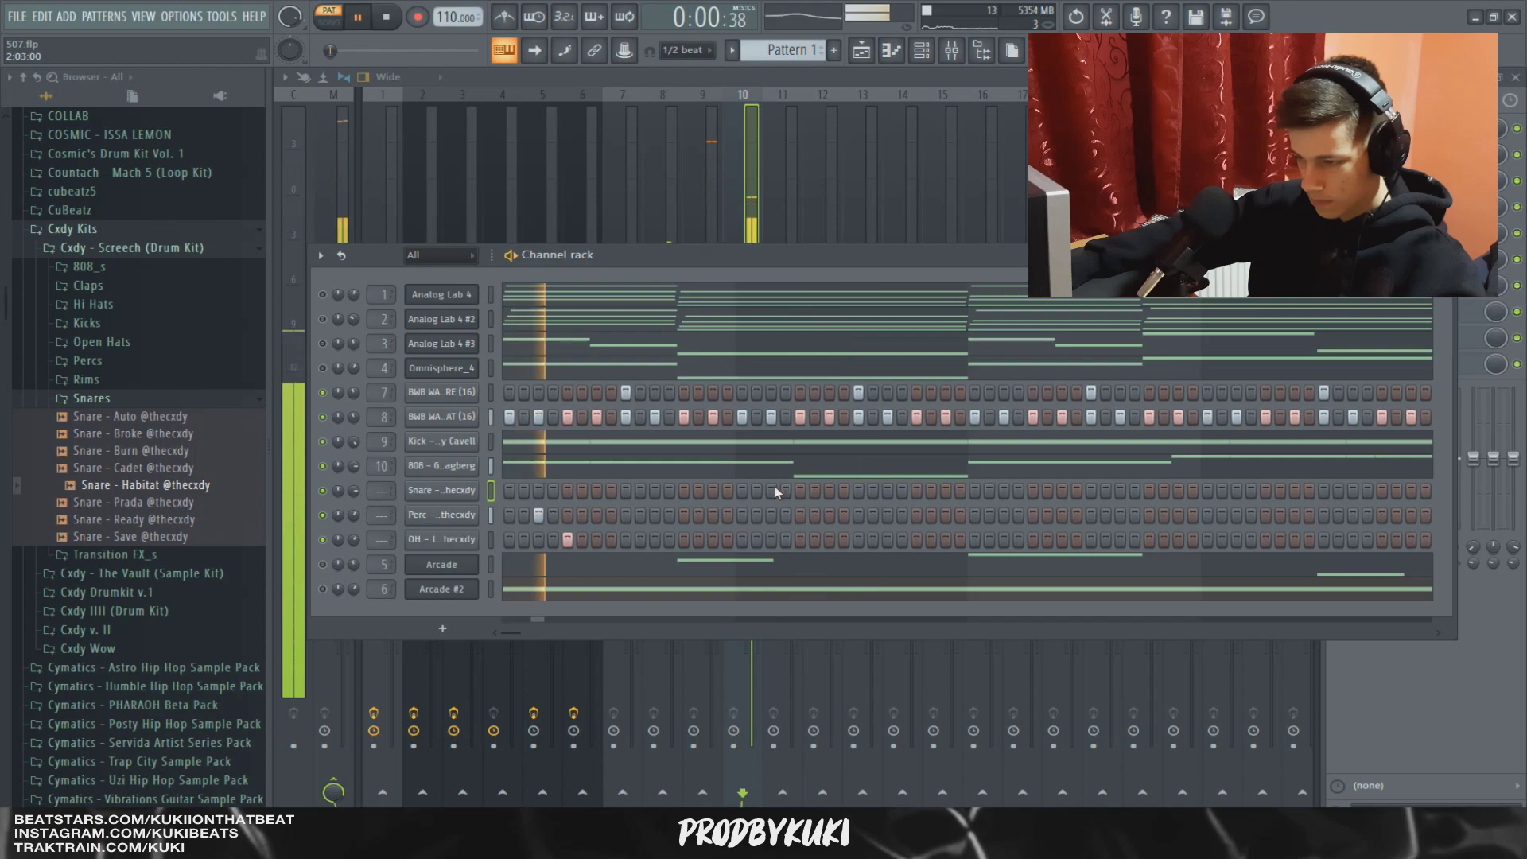
left_click(830, 491)
left_click(844, 491)
key("space")
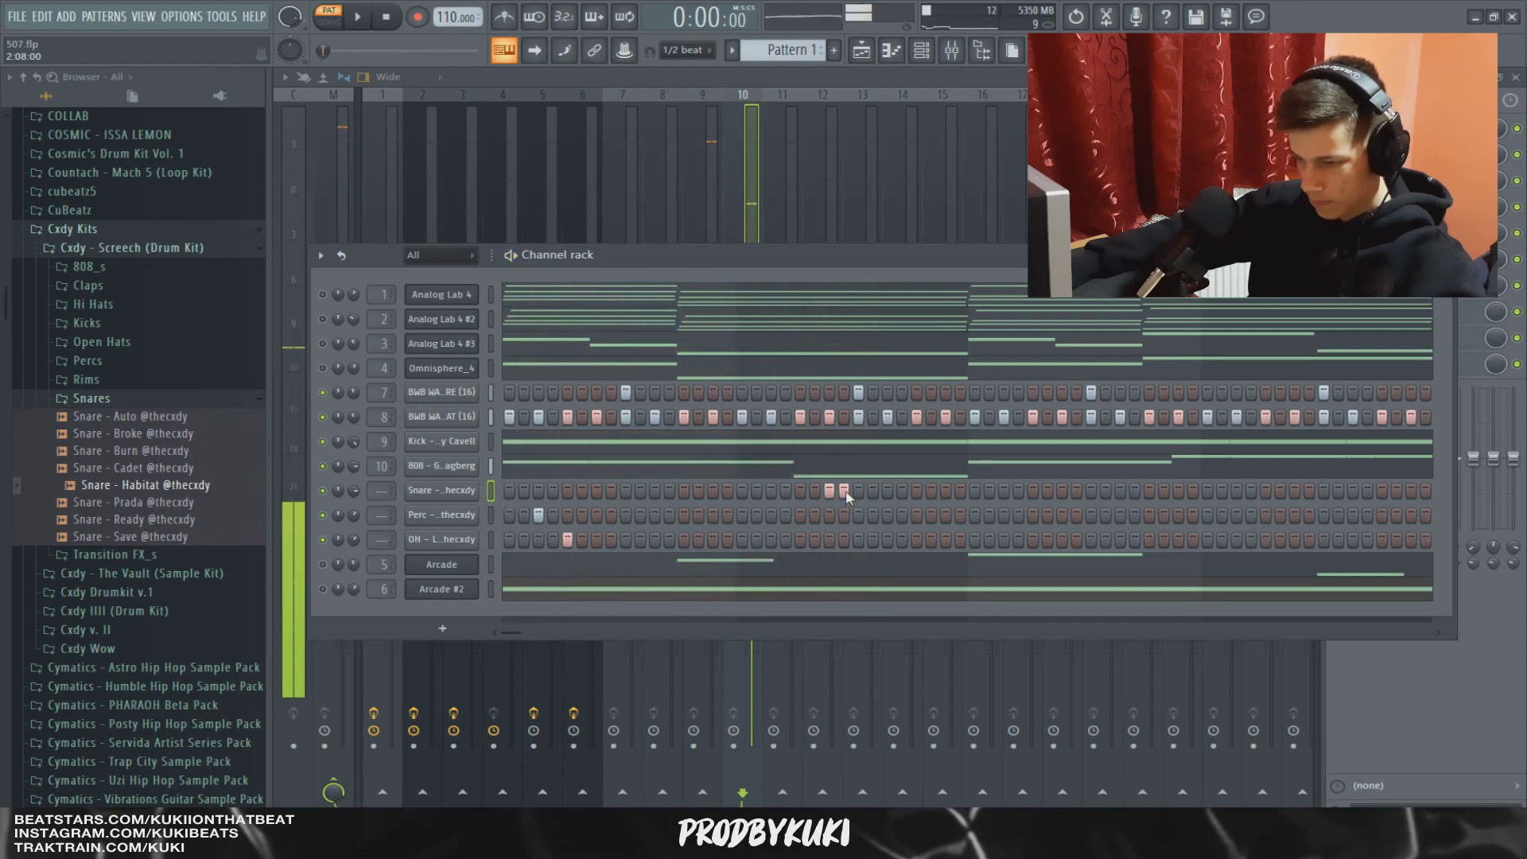
key("space")
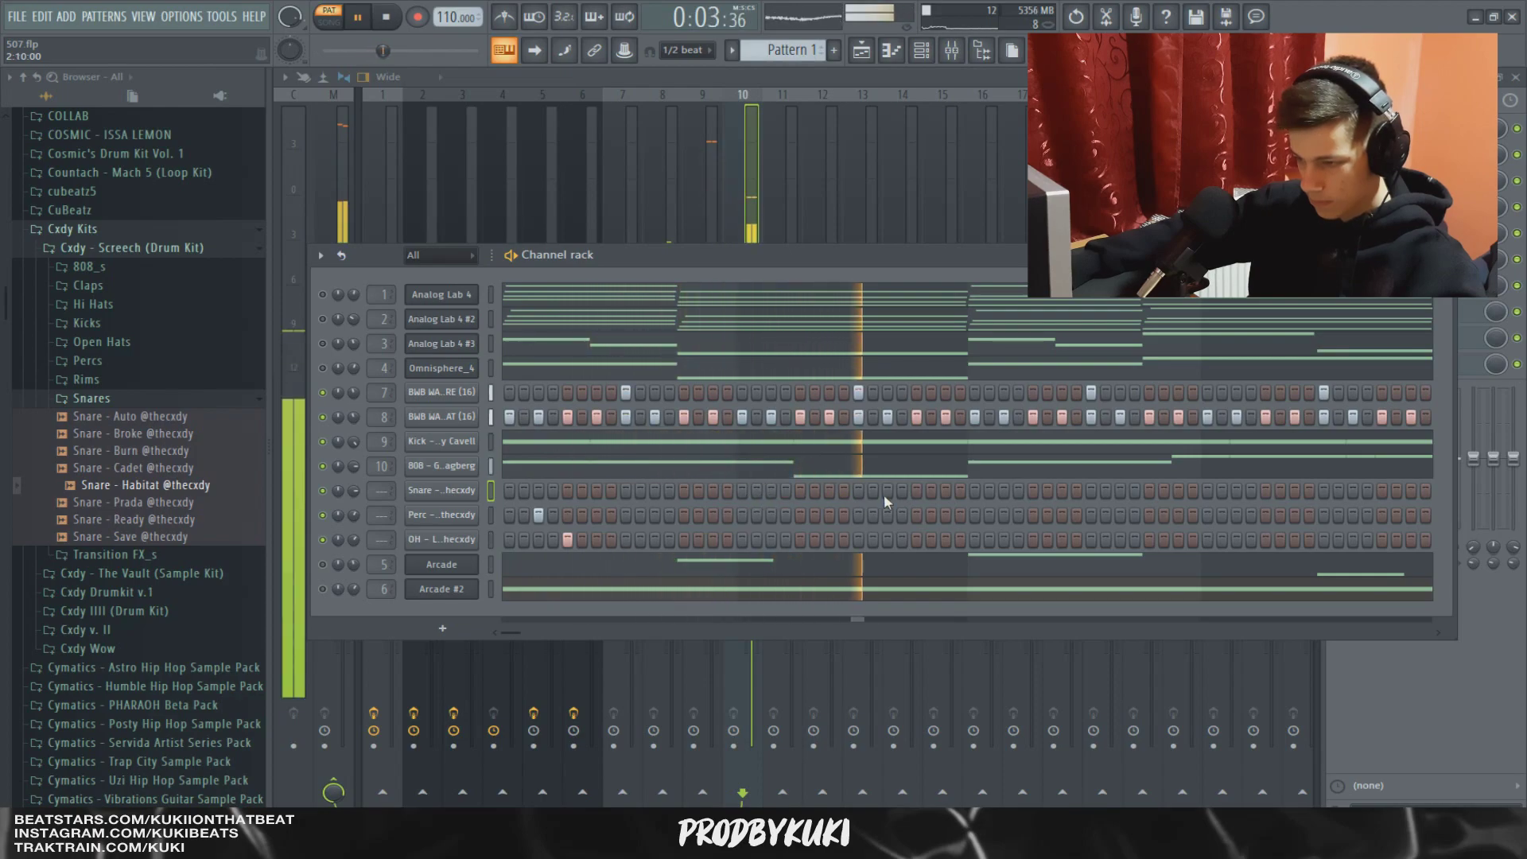
Place a snare hit on step 15 of bar 2 and replace the channel's sample with Snare - Prada.
left_click(946, 490)
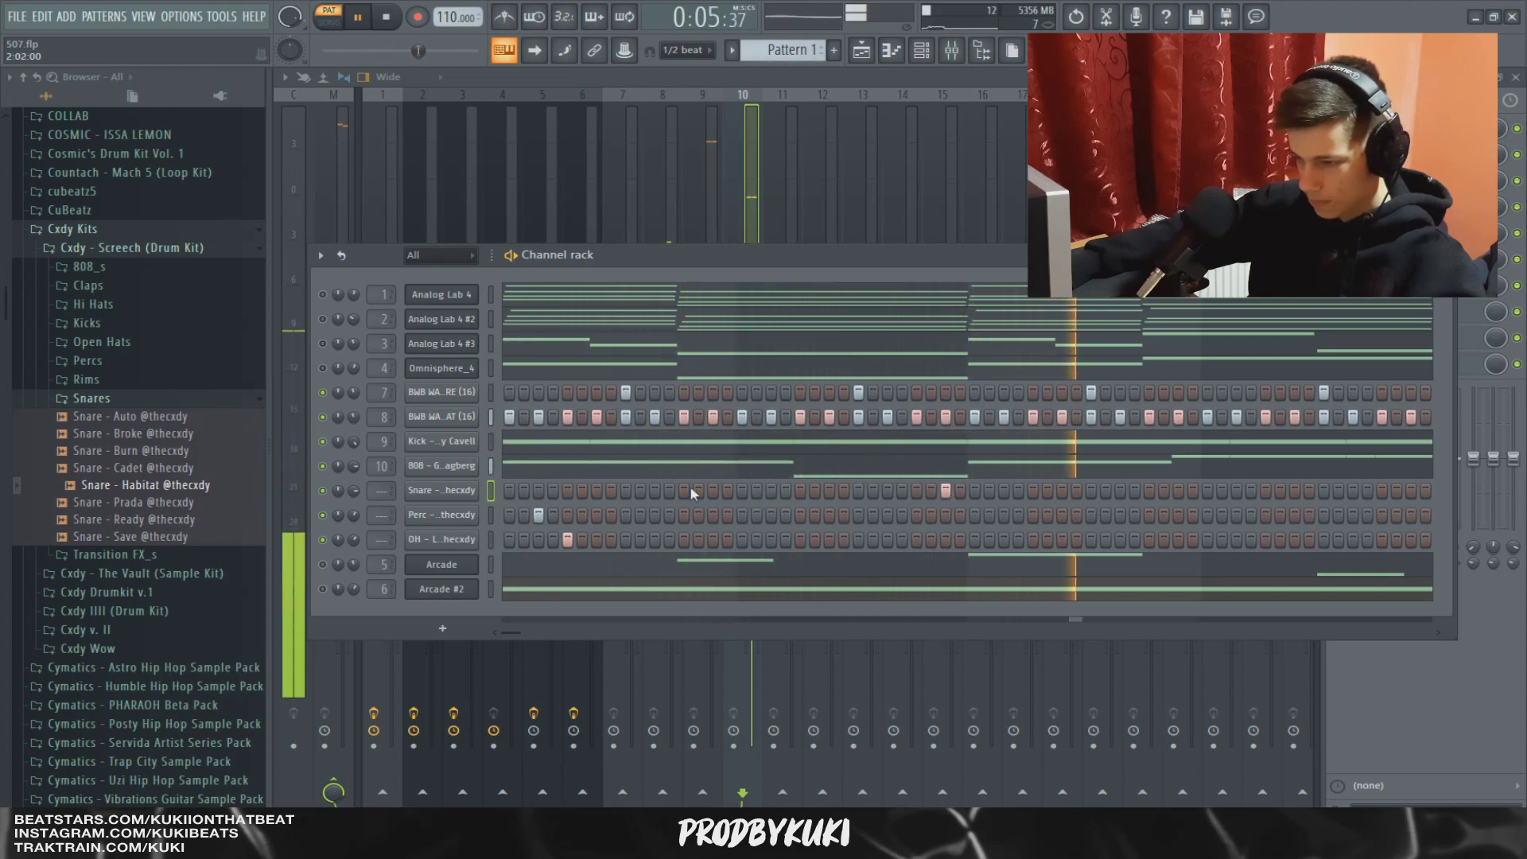
key("space")
left_click_drag(135, 502, 445, 491)
key("space")
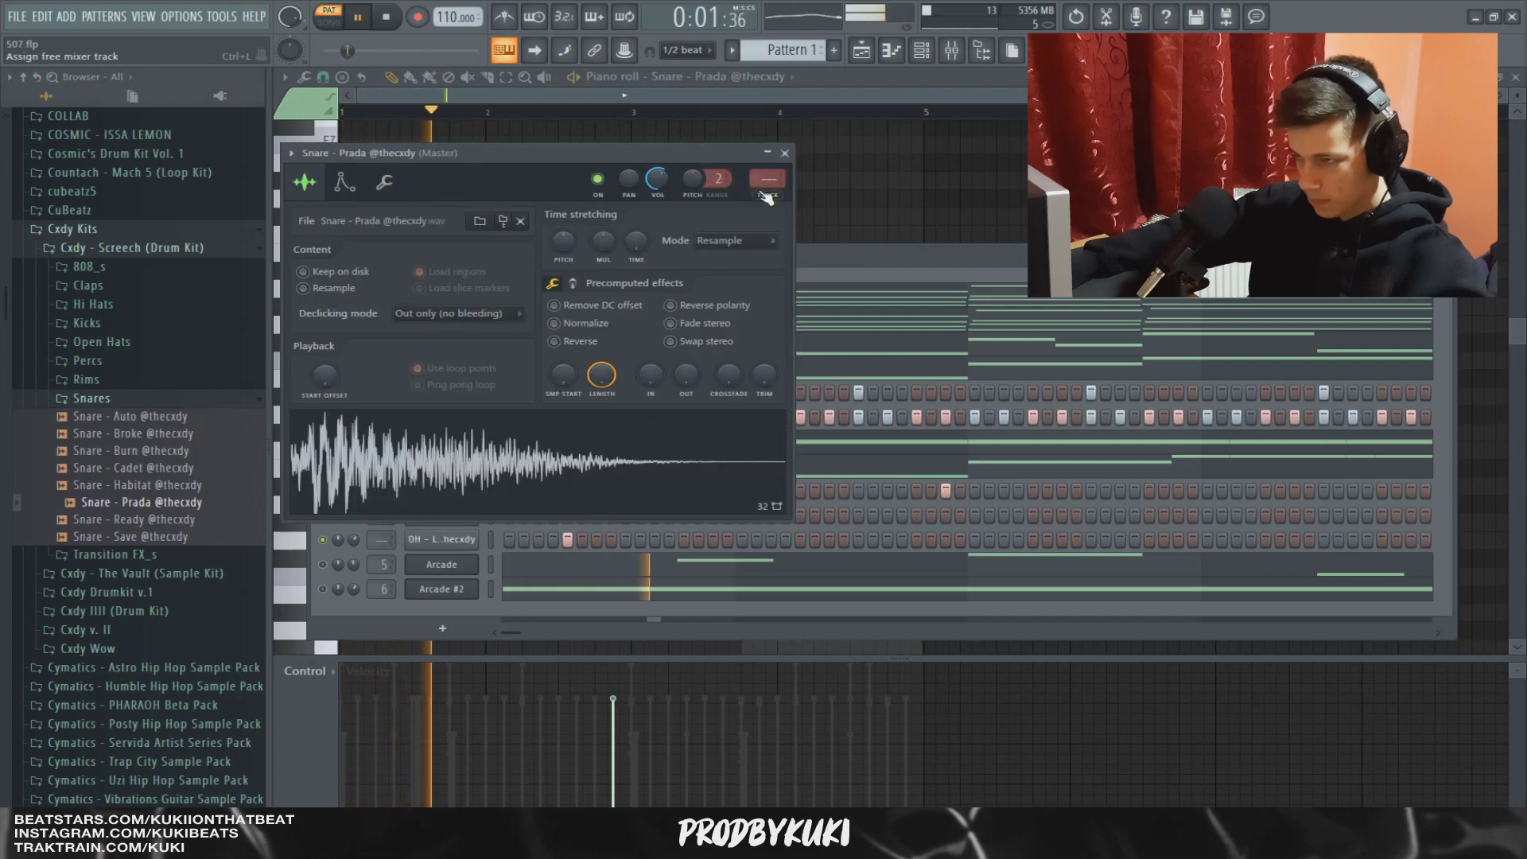
key("Escape")
key("space")
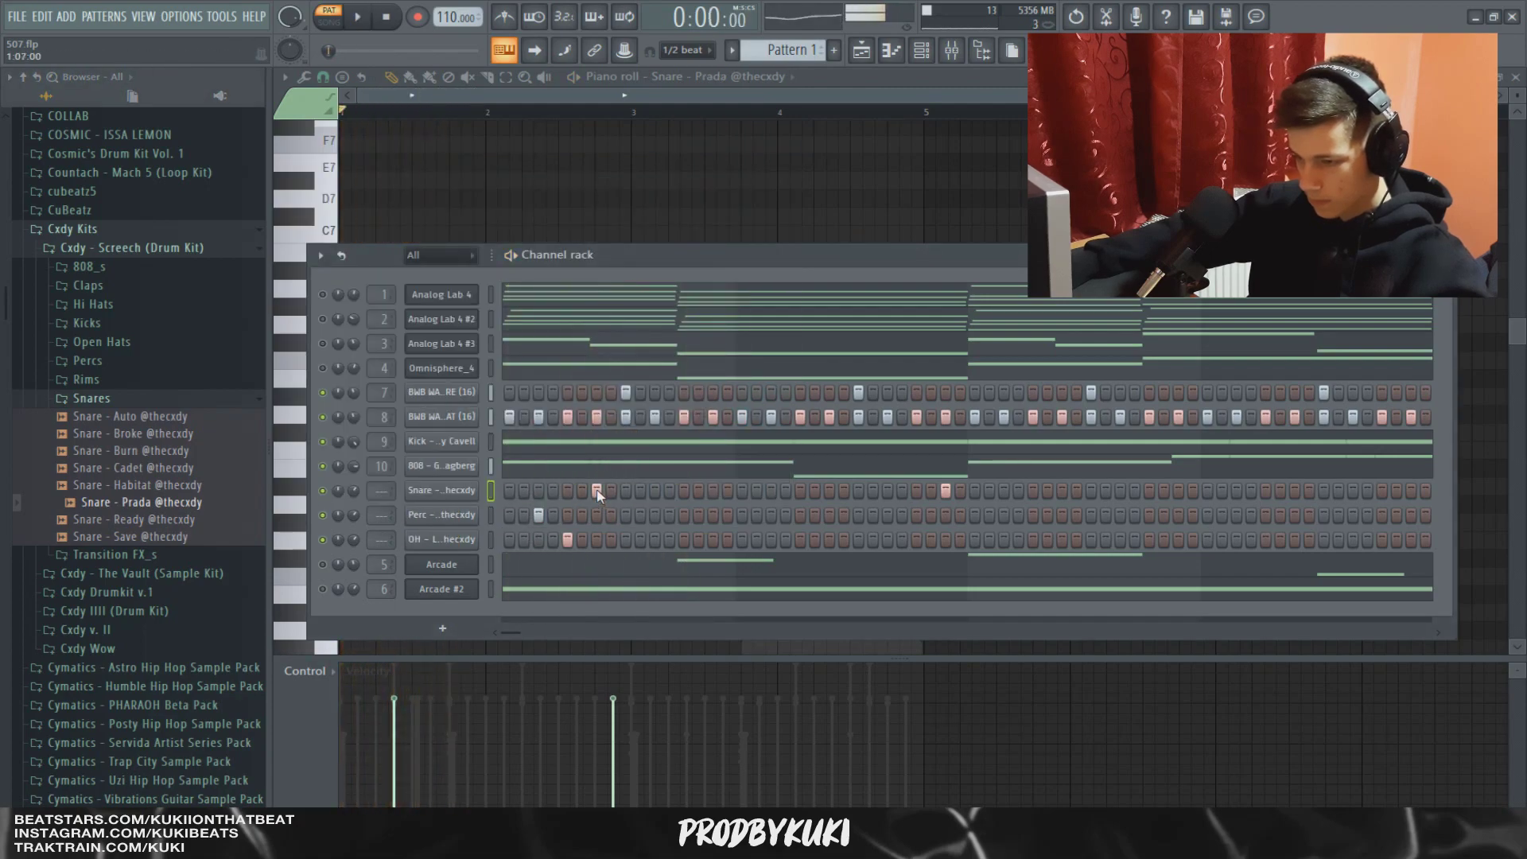
Try an extra Snare - Prada hit around steps 6 and 7 of bar 1 and close the Snares folder.
left_click(582, 491)
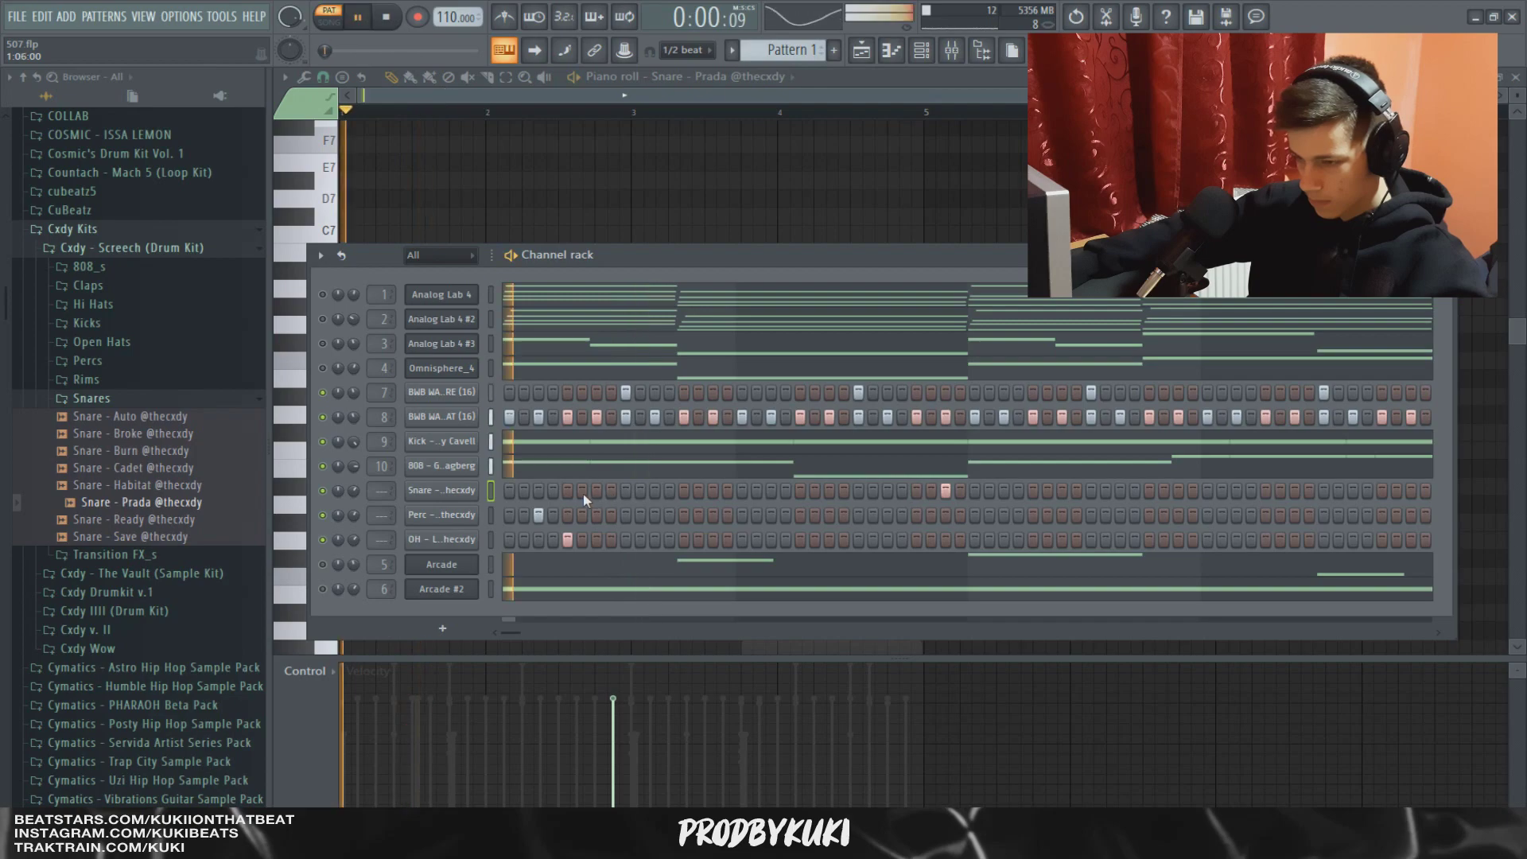
left_click(585, 491)
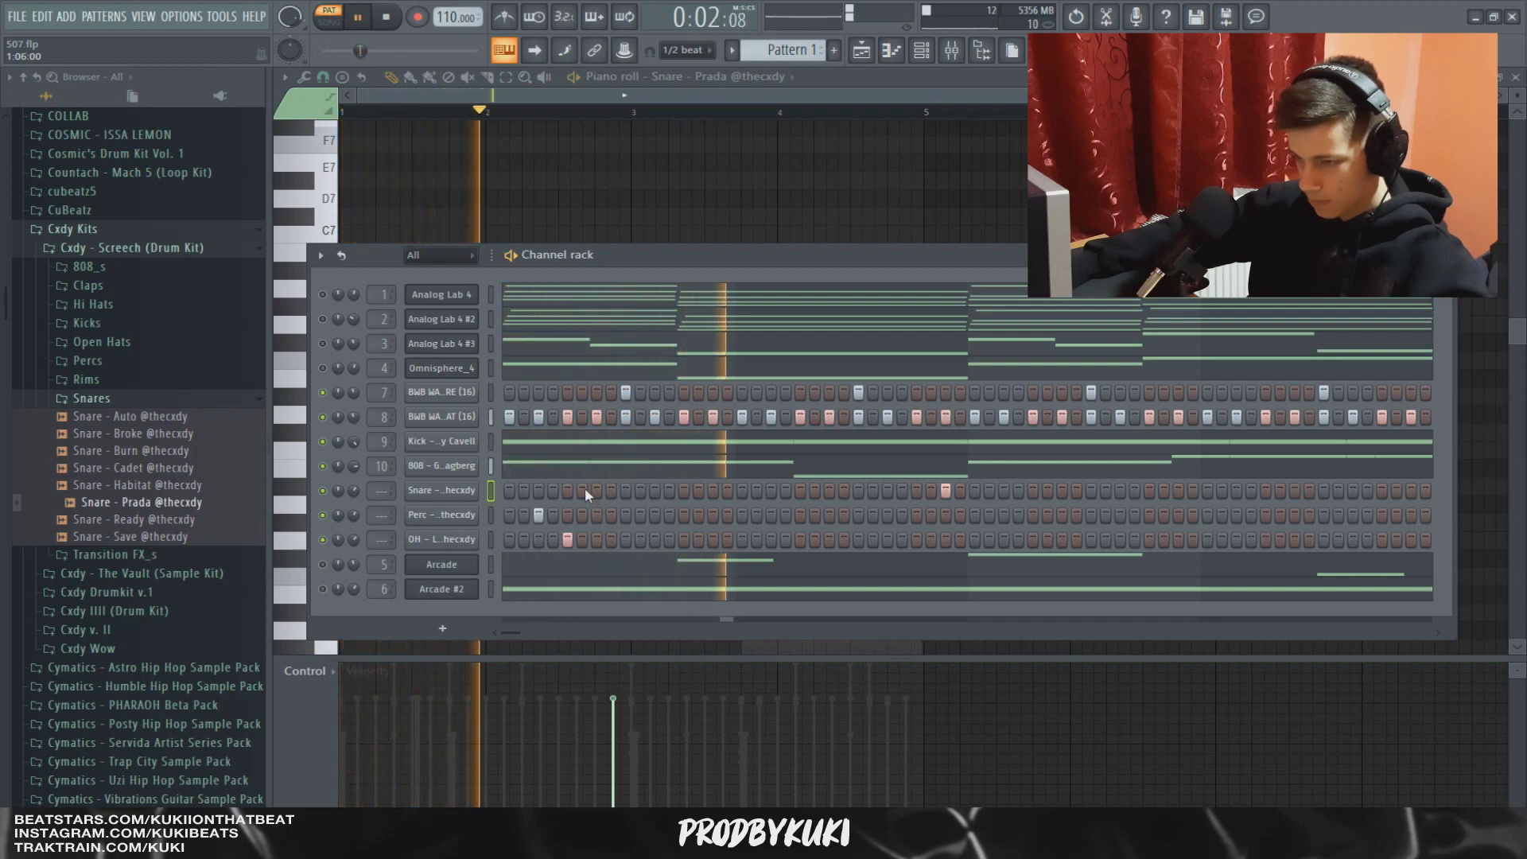
left_click(222, 398)
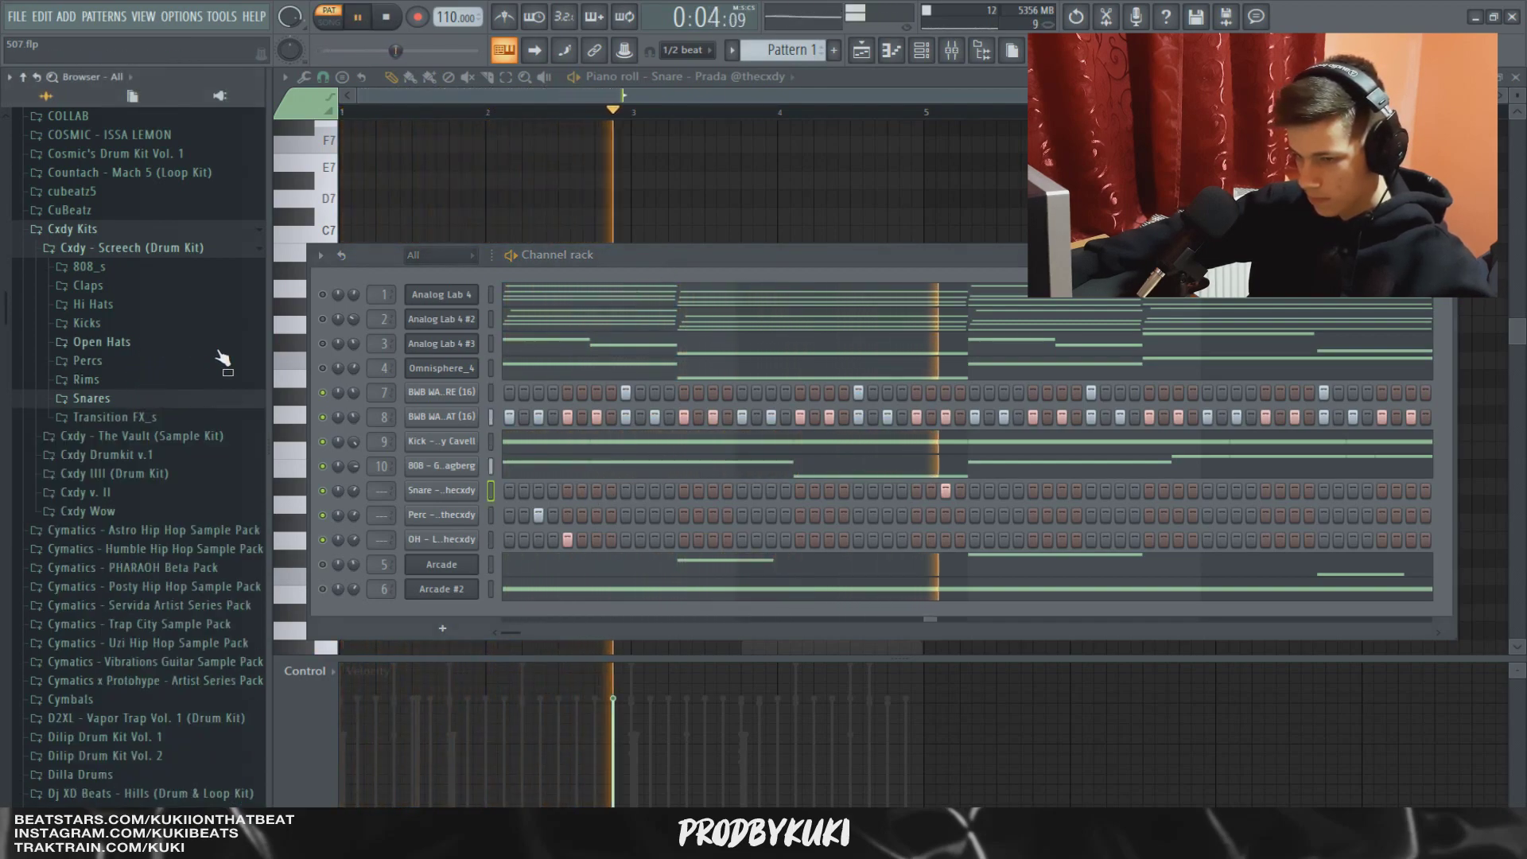
key("space")
Open the hi-hat channel in the piano roll and extend all its notes with quick legato so they join.
right_click(453, 424)
left_click(525, 412)
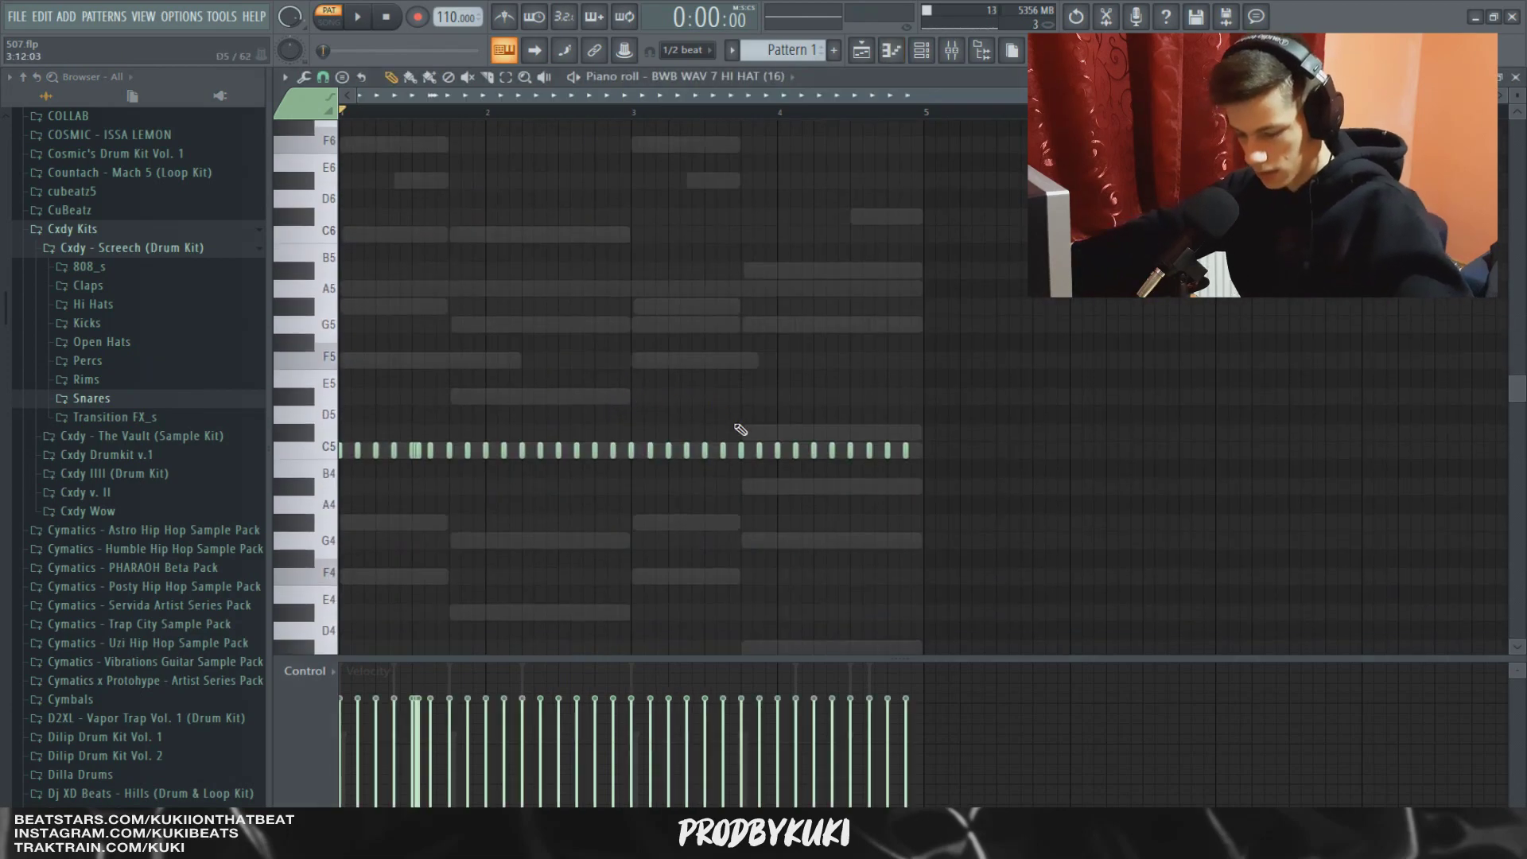
key("ctrl+a")
key("ctrl+l")
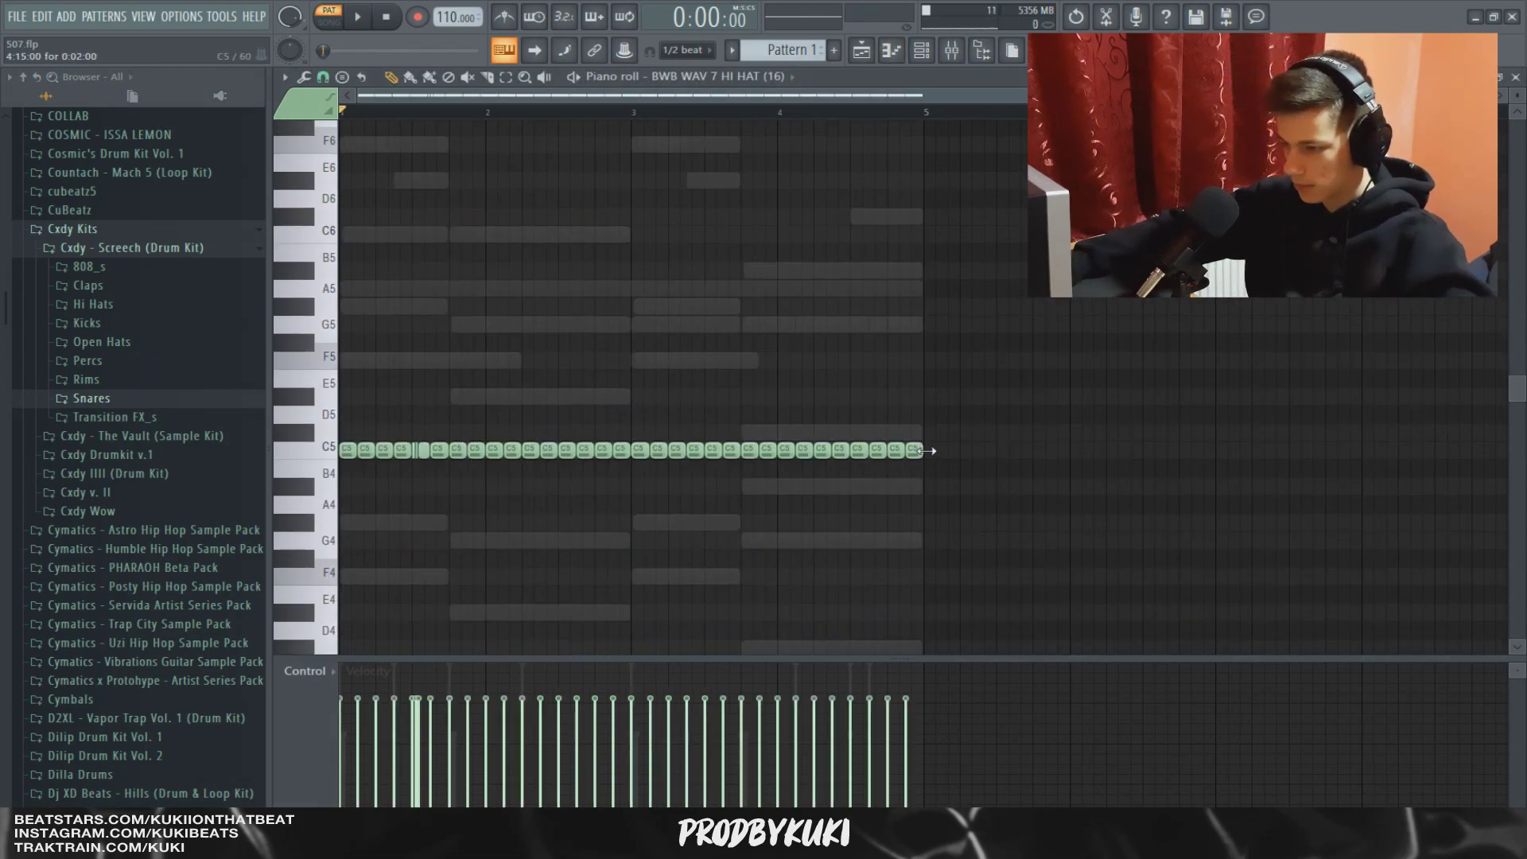
Chop the hi-hat note on step 5 of bar 2 into a fast roll with descending velocities.
scroll(358, 231, "up", 5, "ctrl")
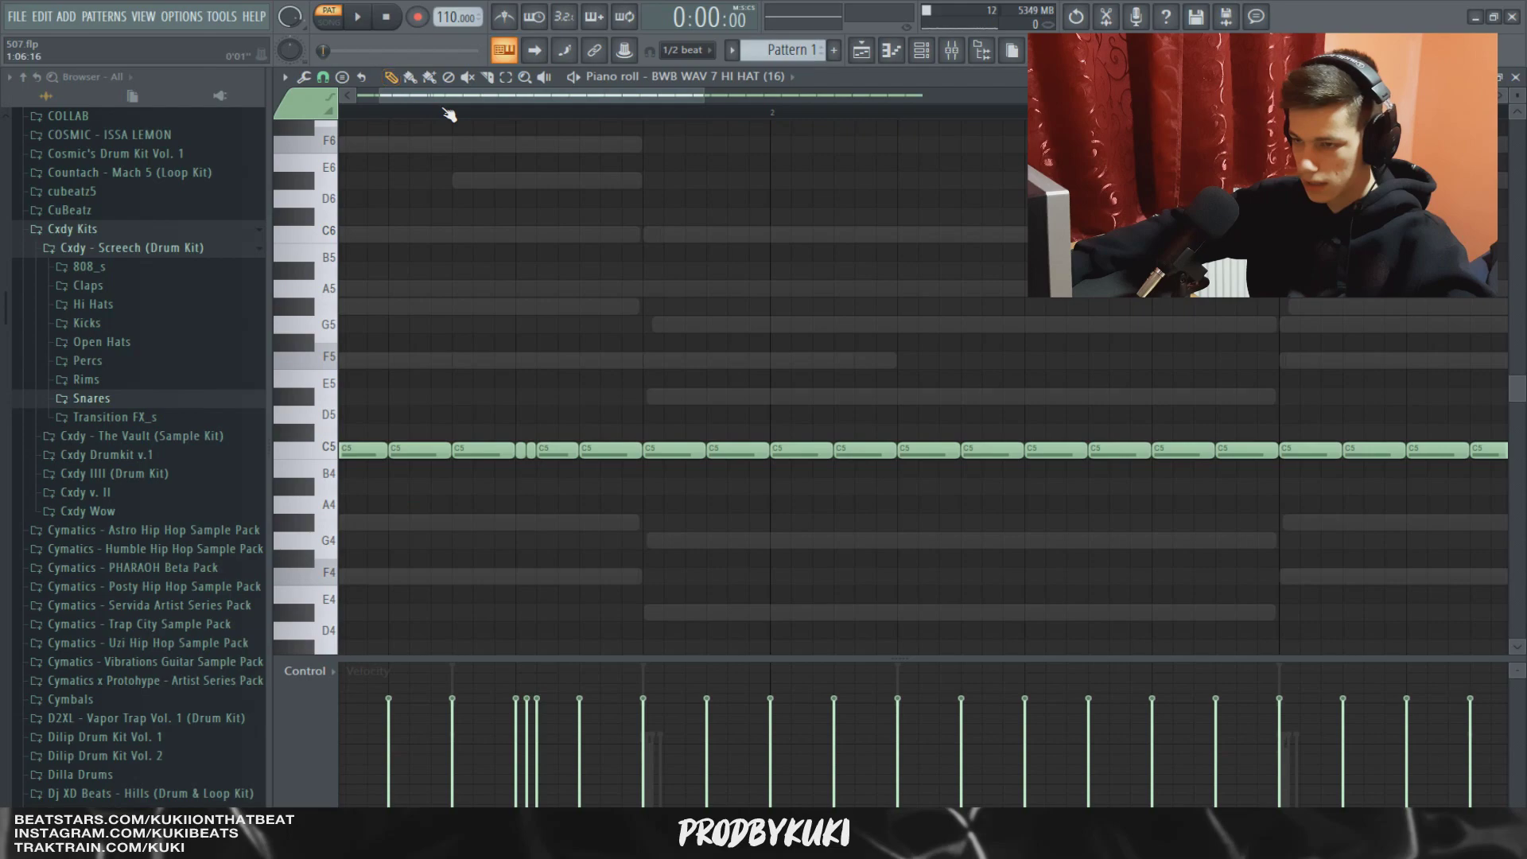
key("space")
key("space")
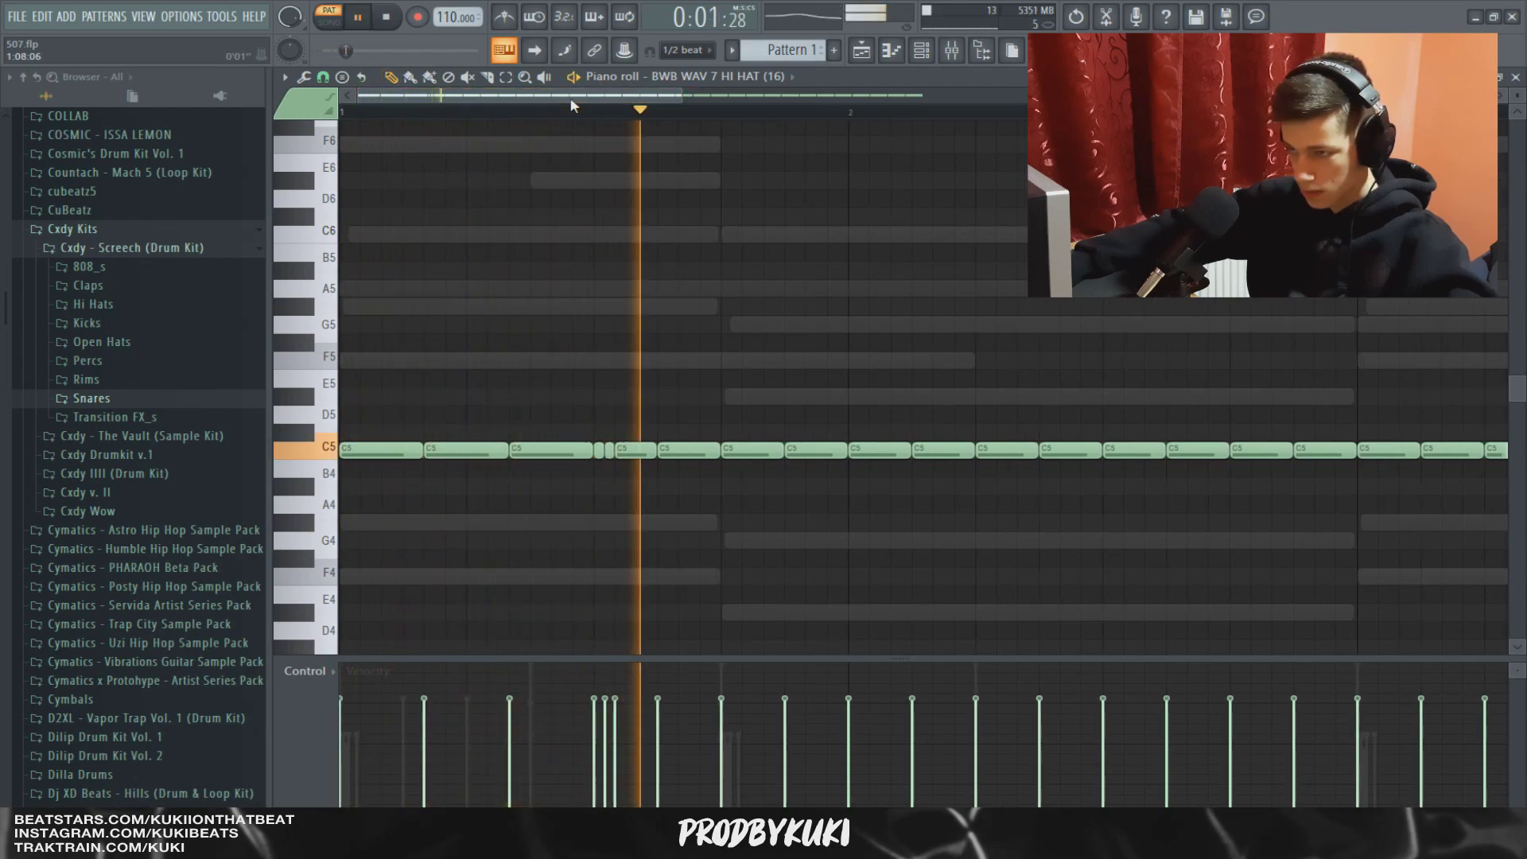
key("space")
key("space")
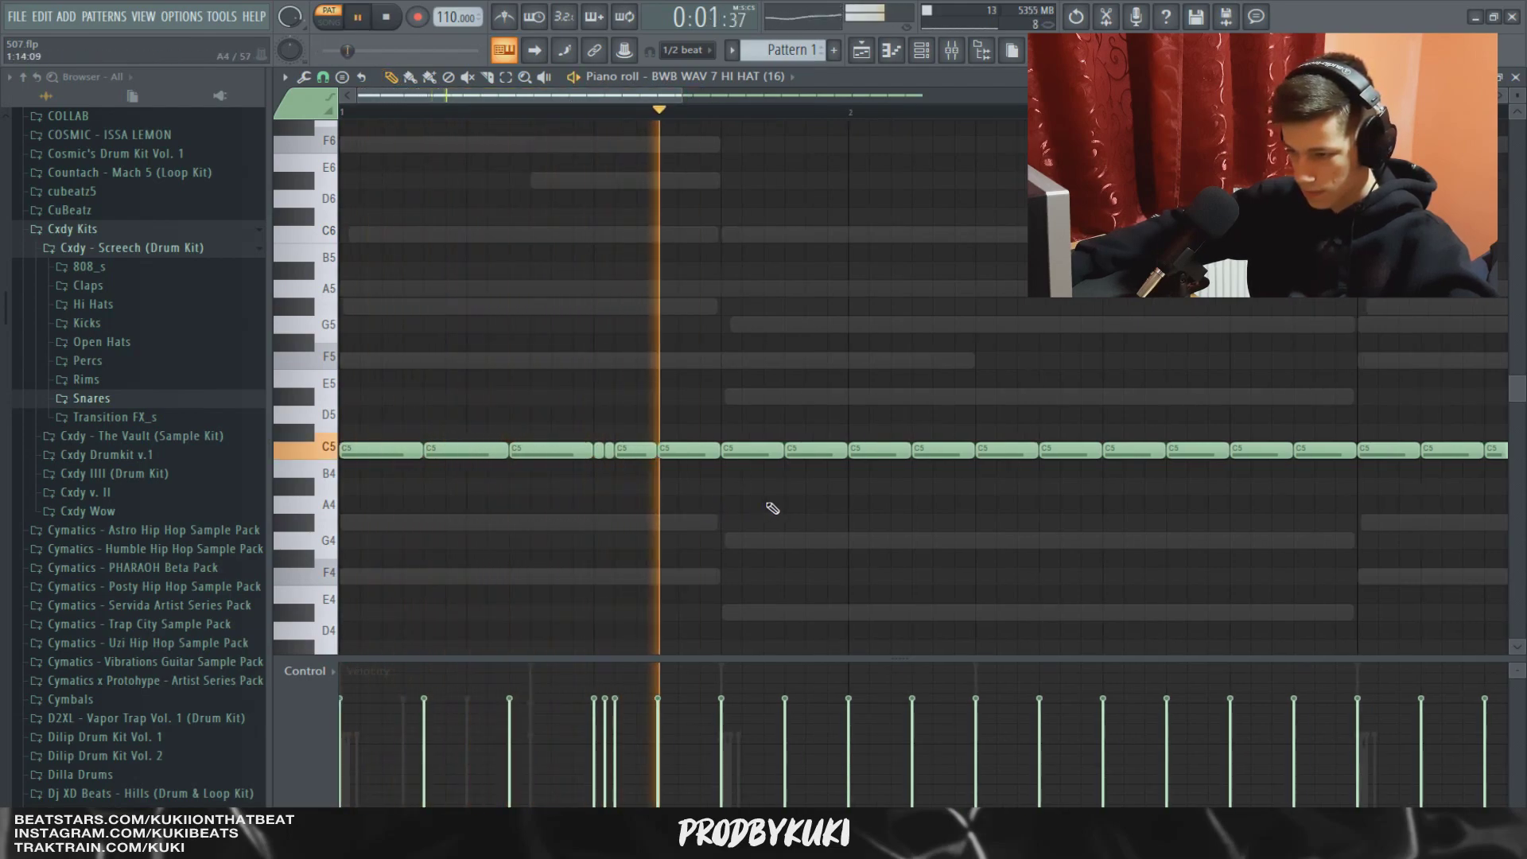
scroll(875, 515, "down", 2, "ctrl")
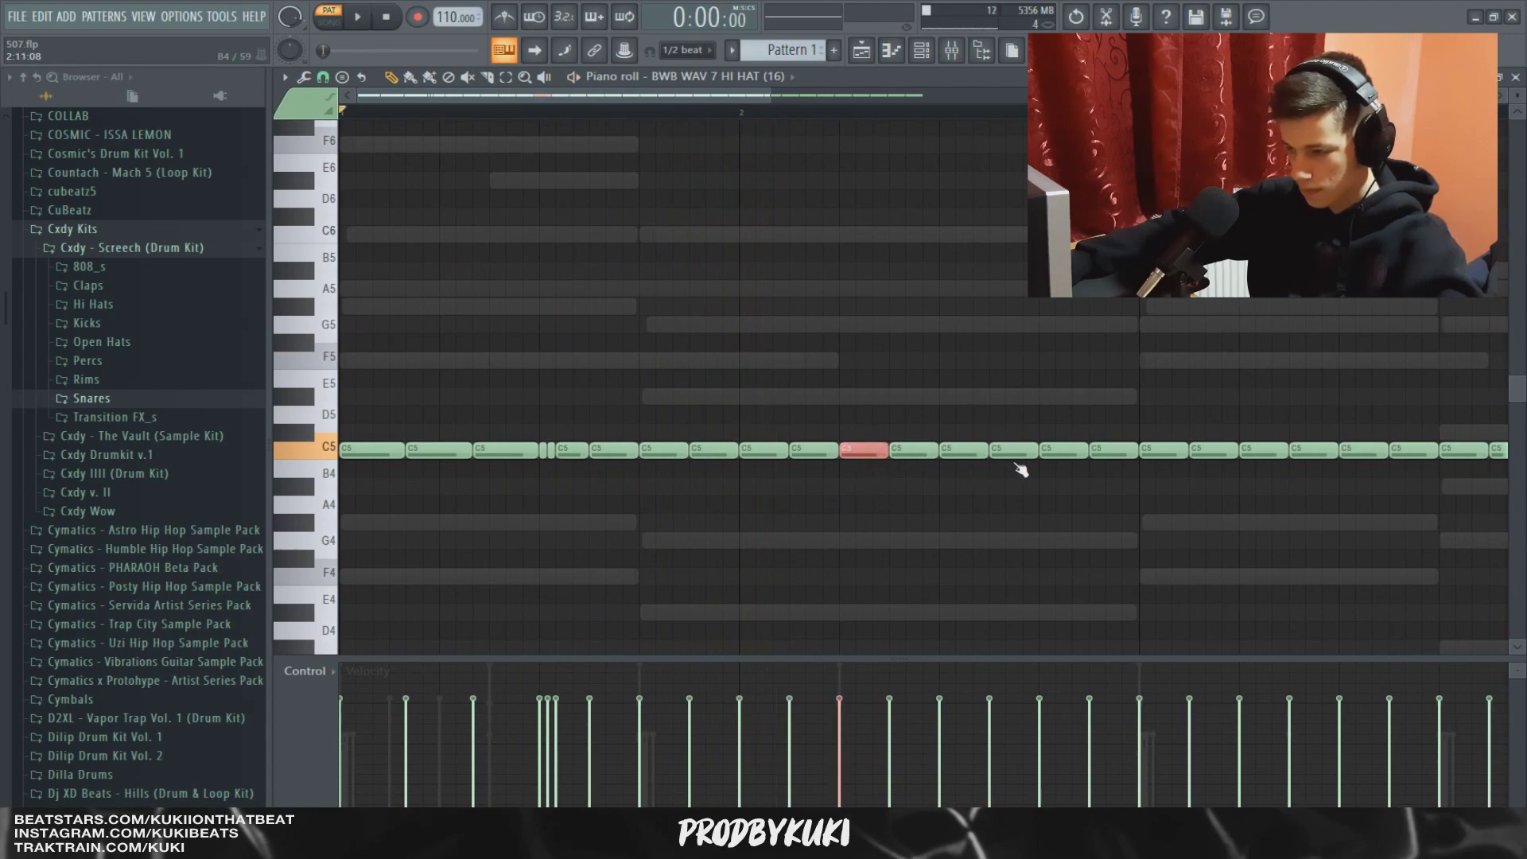
key("alt+u")
left_click(1309, 404)
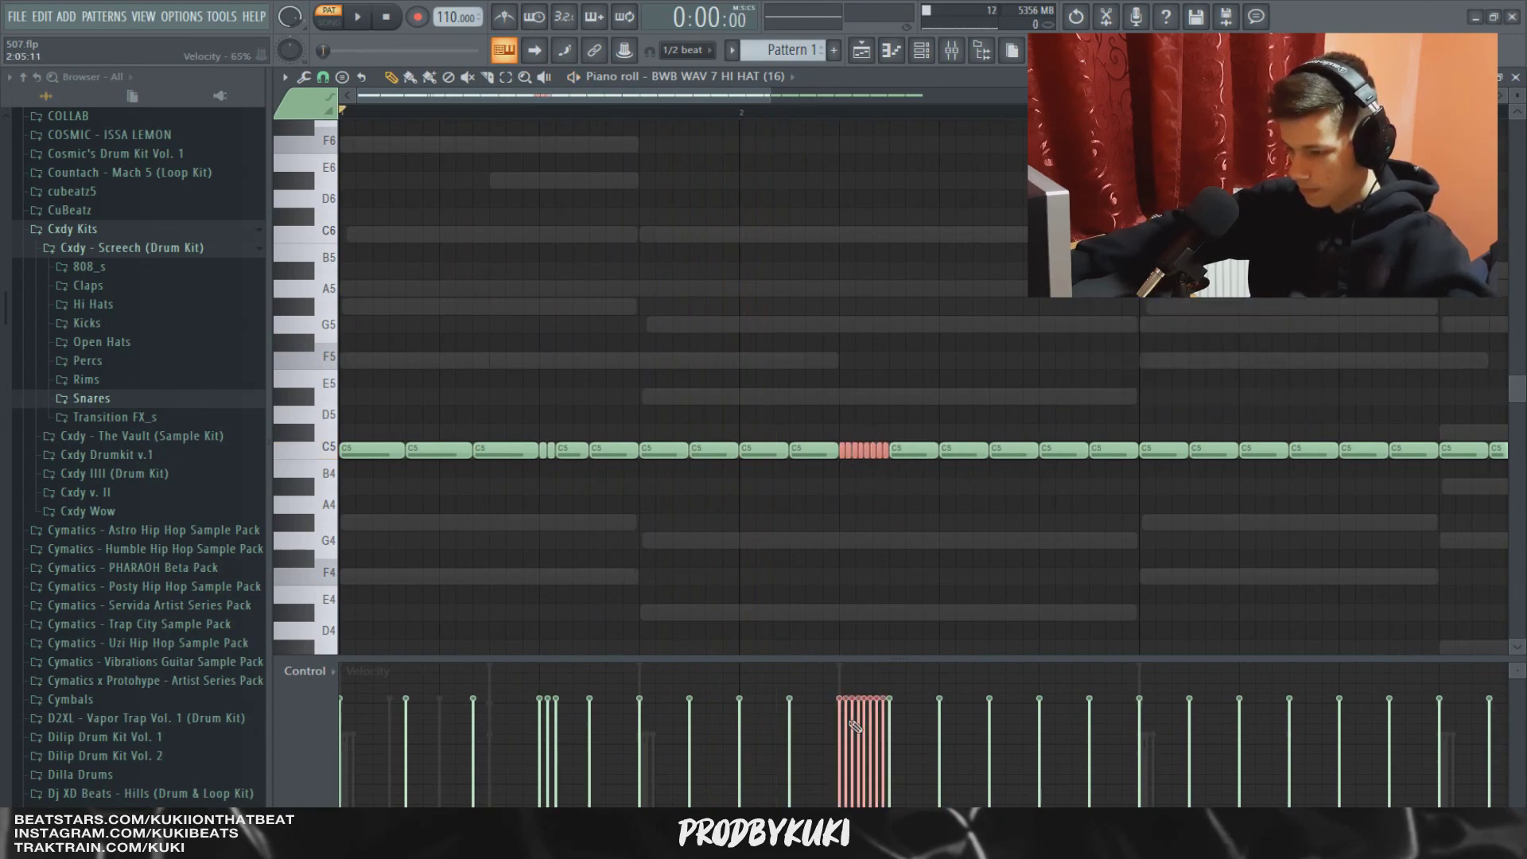
key("ctrl+d")
scroll(828, 518, "down", 2)
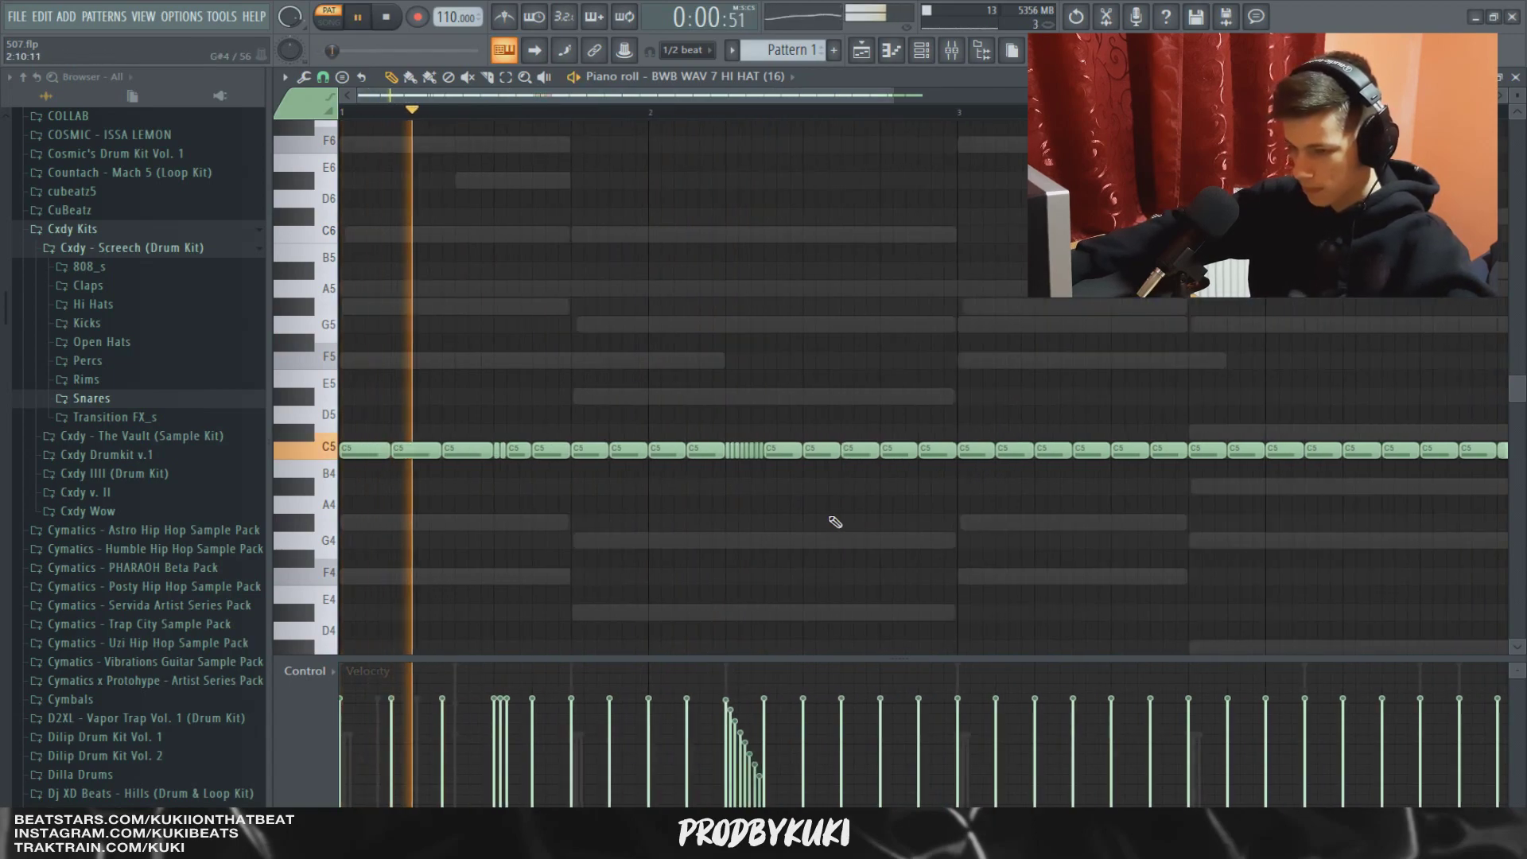
Delete the hi-hat note on step 7 of bar 2, right after the roll, and play back from the roll.
scroll(812, 356, "up", 2)
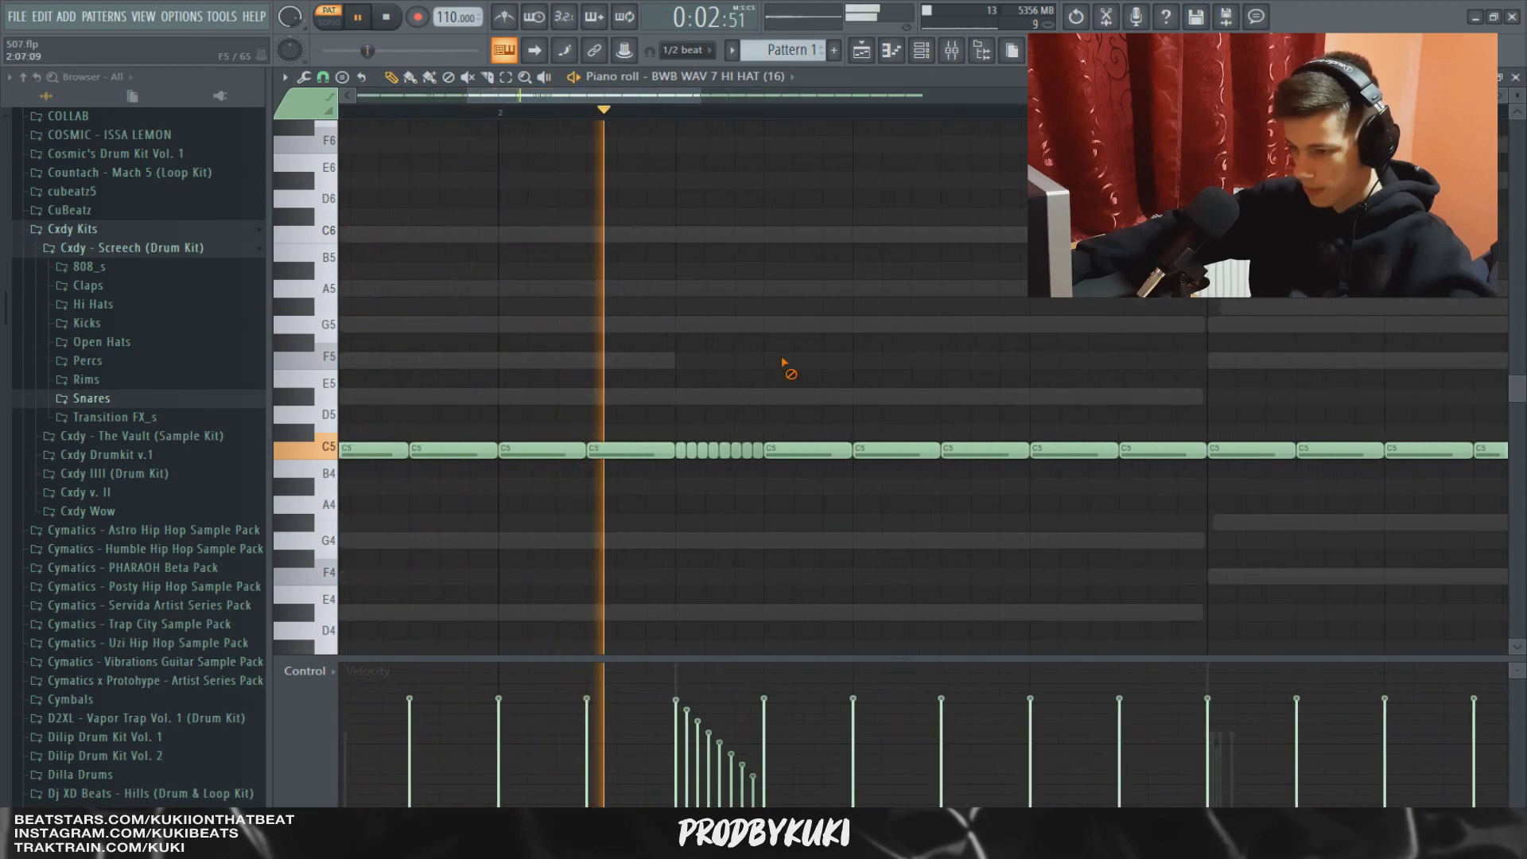
right_click(803, 450)
key("space")
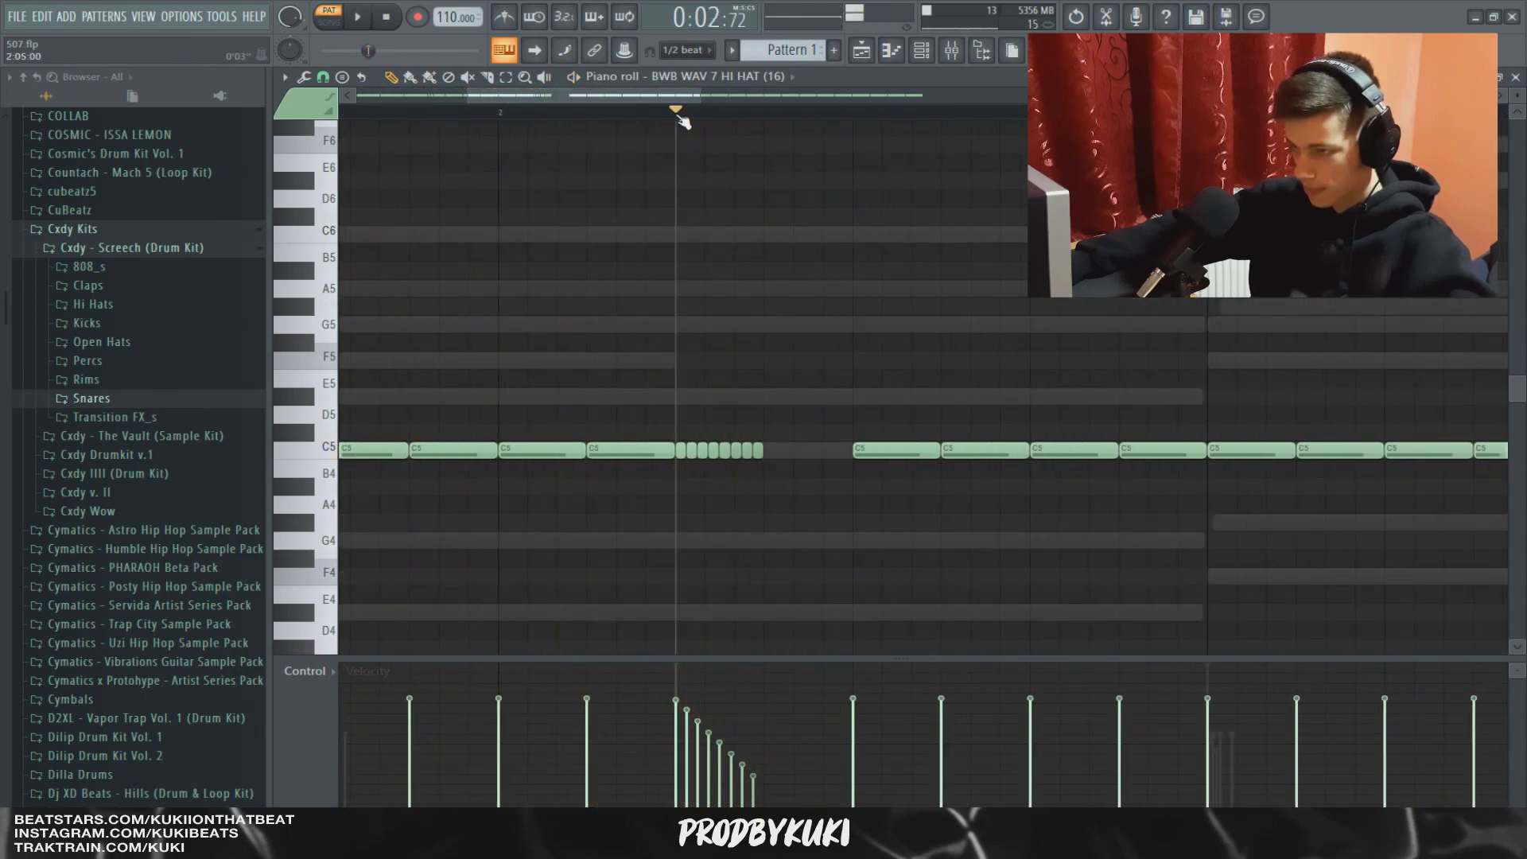
key("space")
key("space")
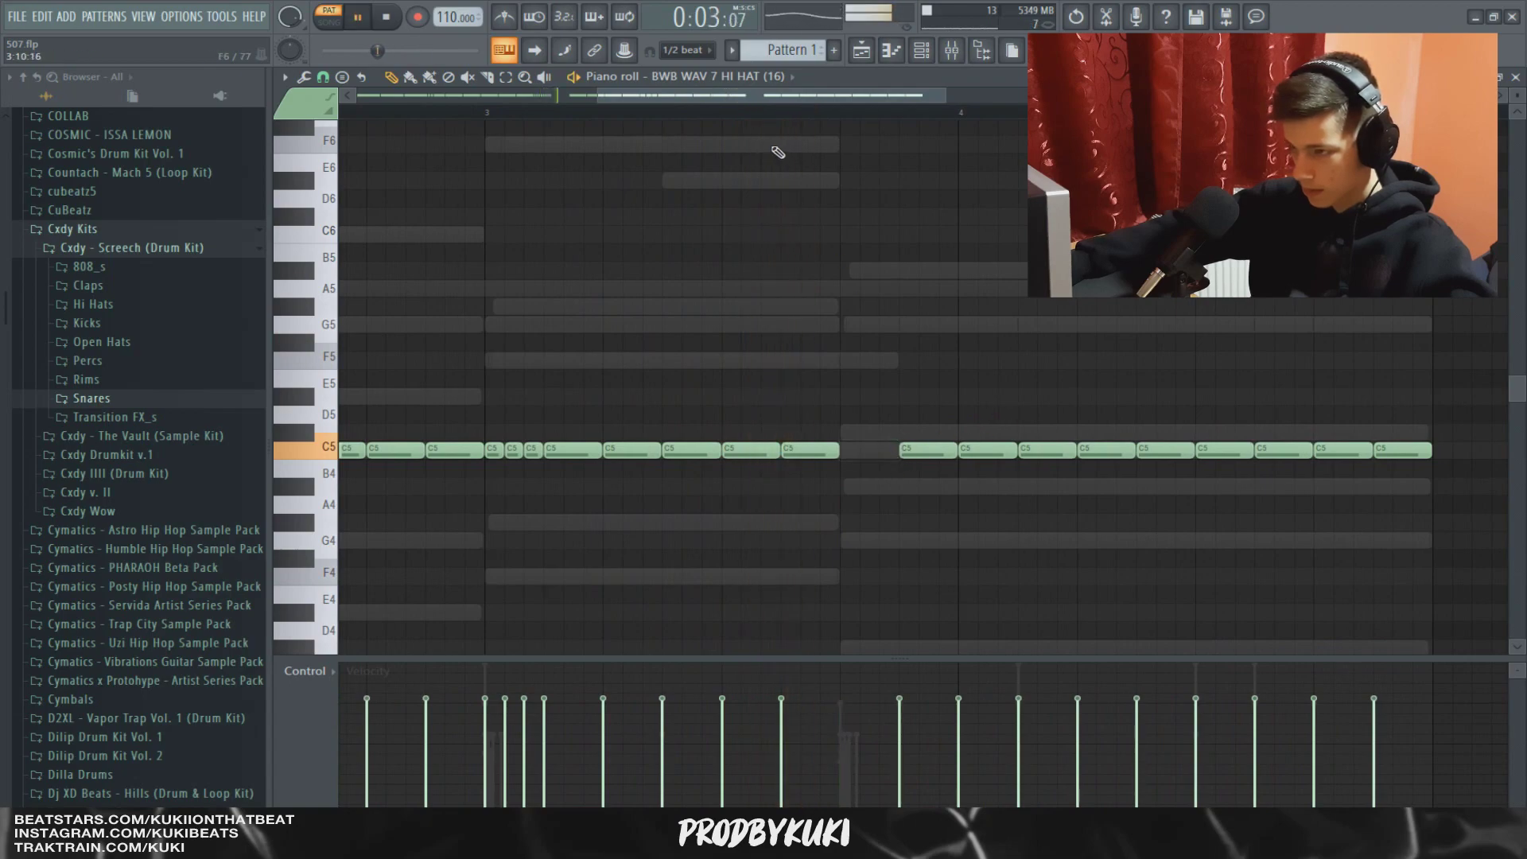
Remove the hi-hat notes on steps 13 and 15 of bar 3 to leave a gap before bar 4.
right_click(805, 111)
key("Escape")
scroll(923, 291, "down", 2, "ctrl")
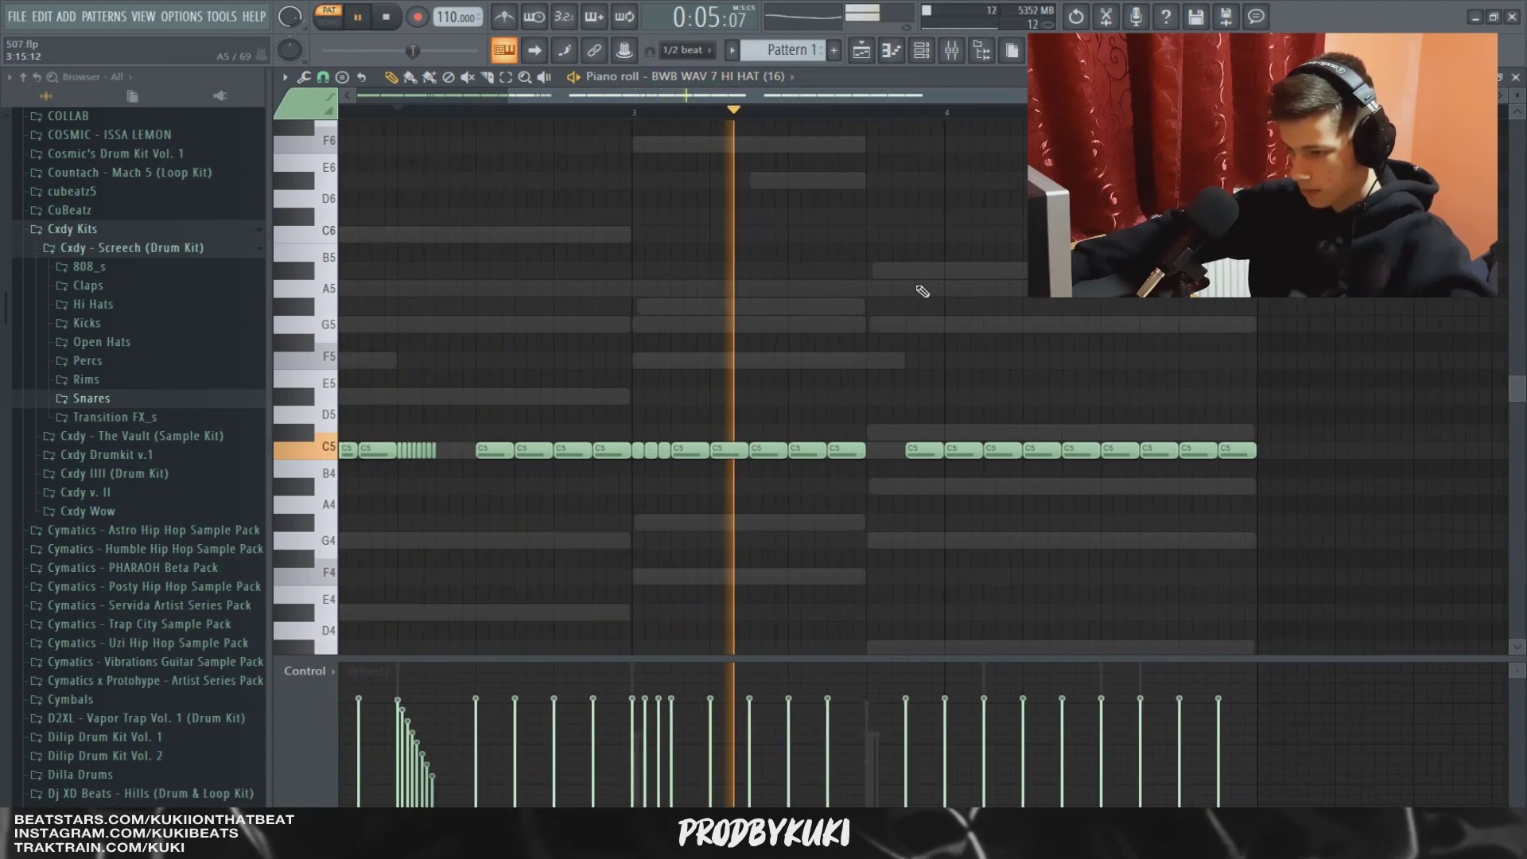
scroll(958, 361, "up", 2, "ctrl")
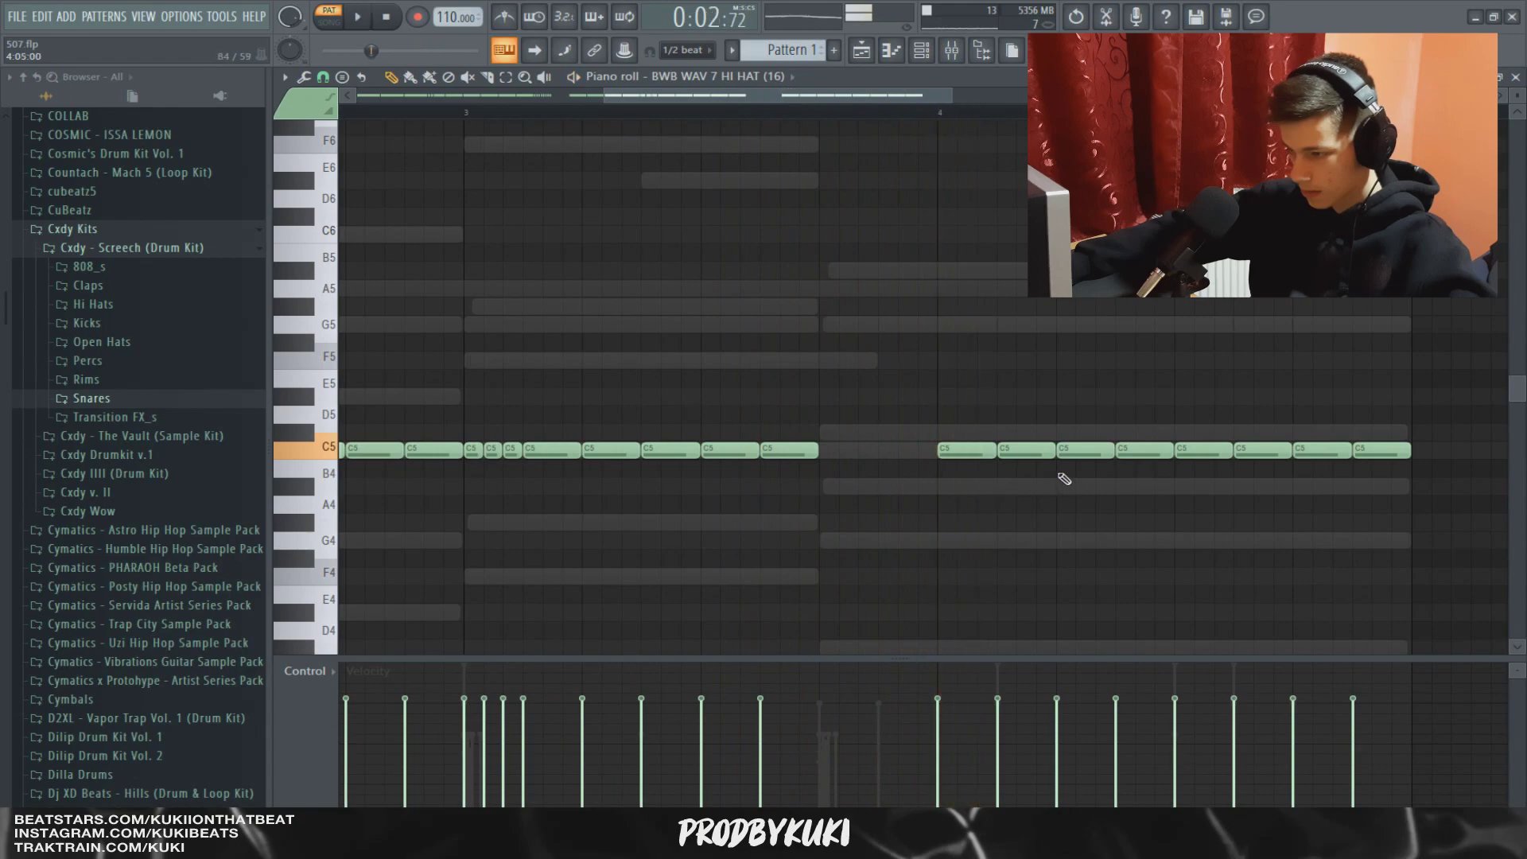
Thin out the first half of bar 4, leaving two-step hi-hat notes only on steps 1 and 5.
key("ctrl+z")
key("space")
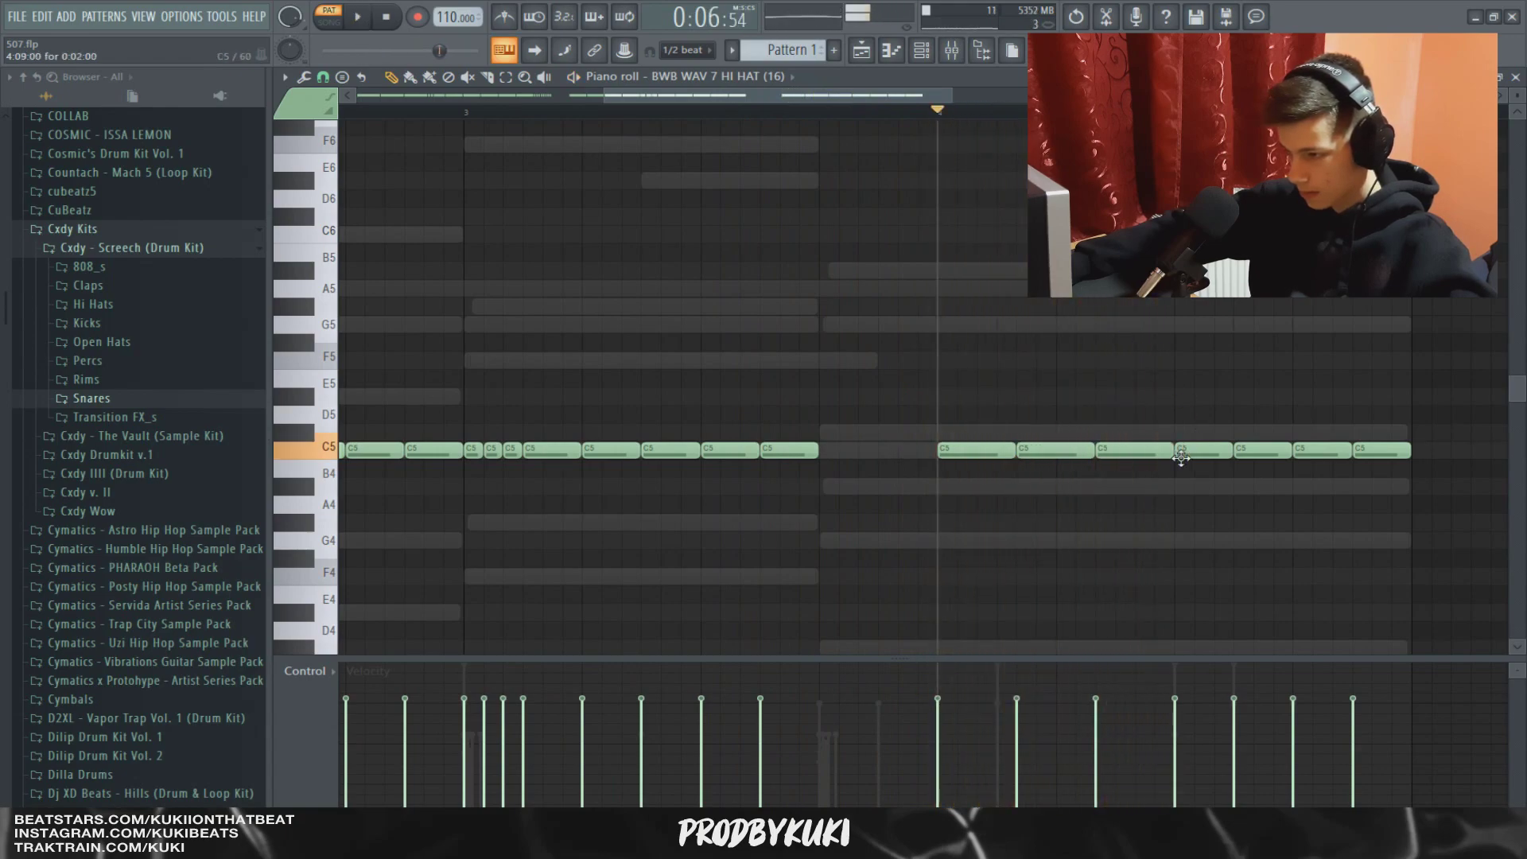
key("space")
key("space")
right_click(1105, 450)
right_click(1042, 450)
key("space")
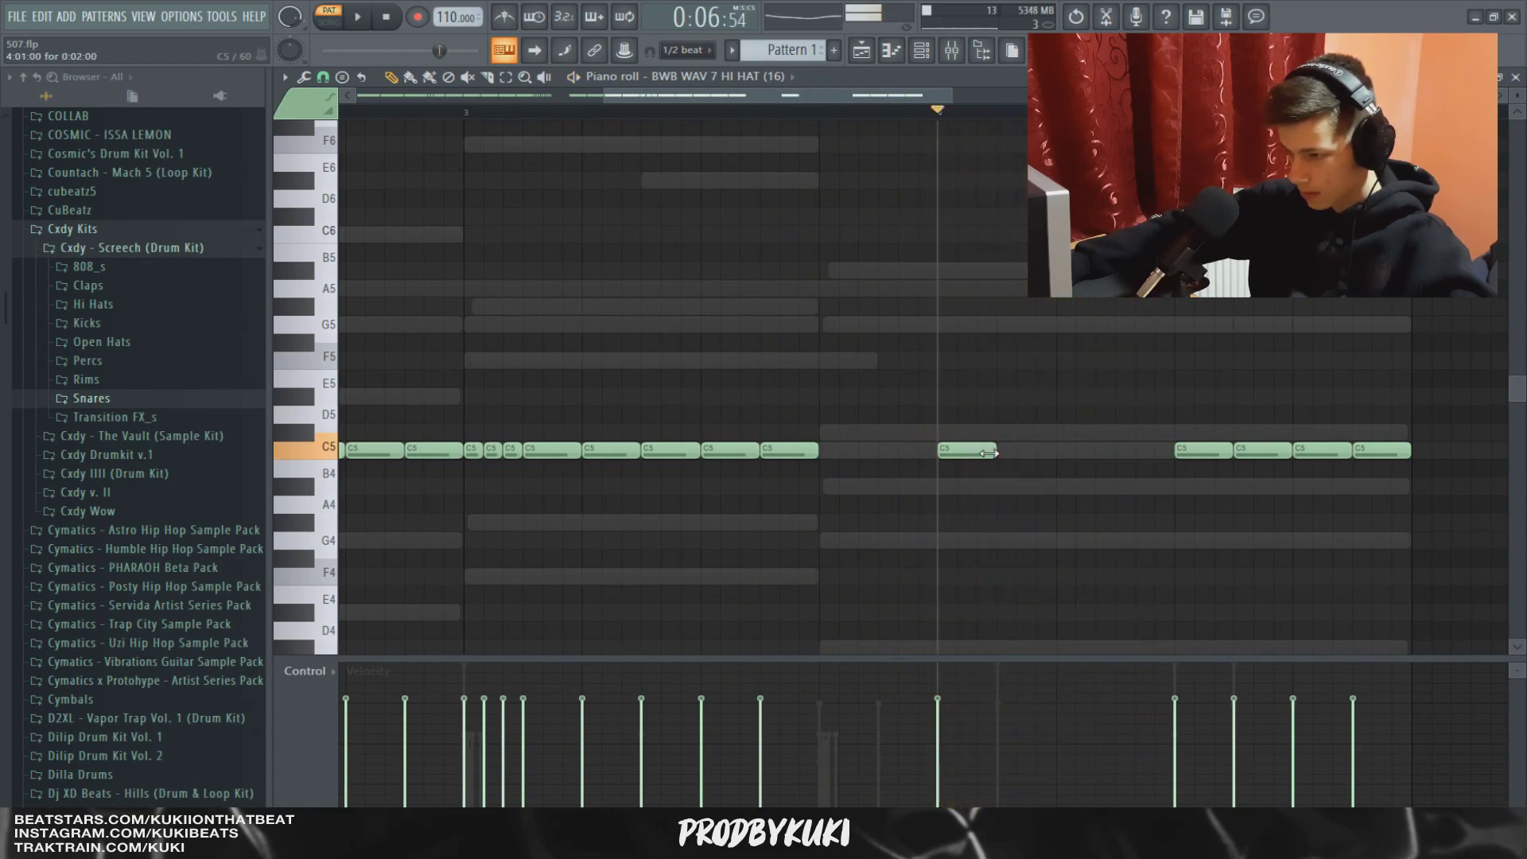
key("space")
left_click(1066, 450)
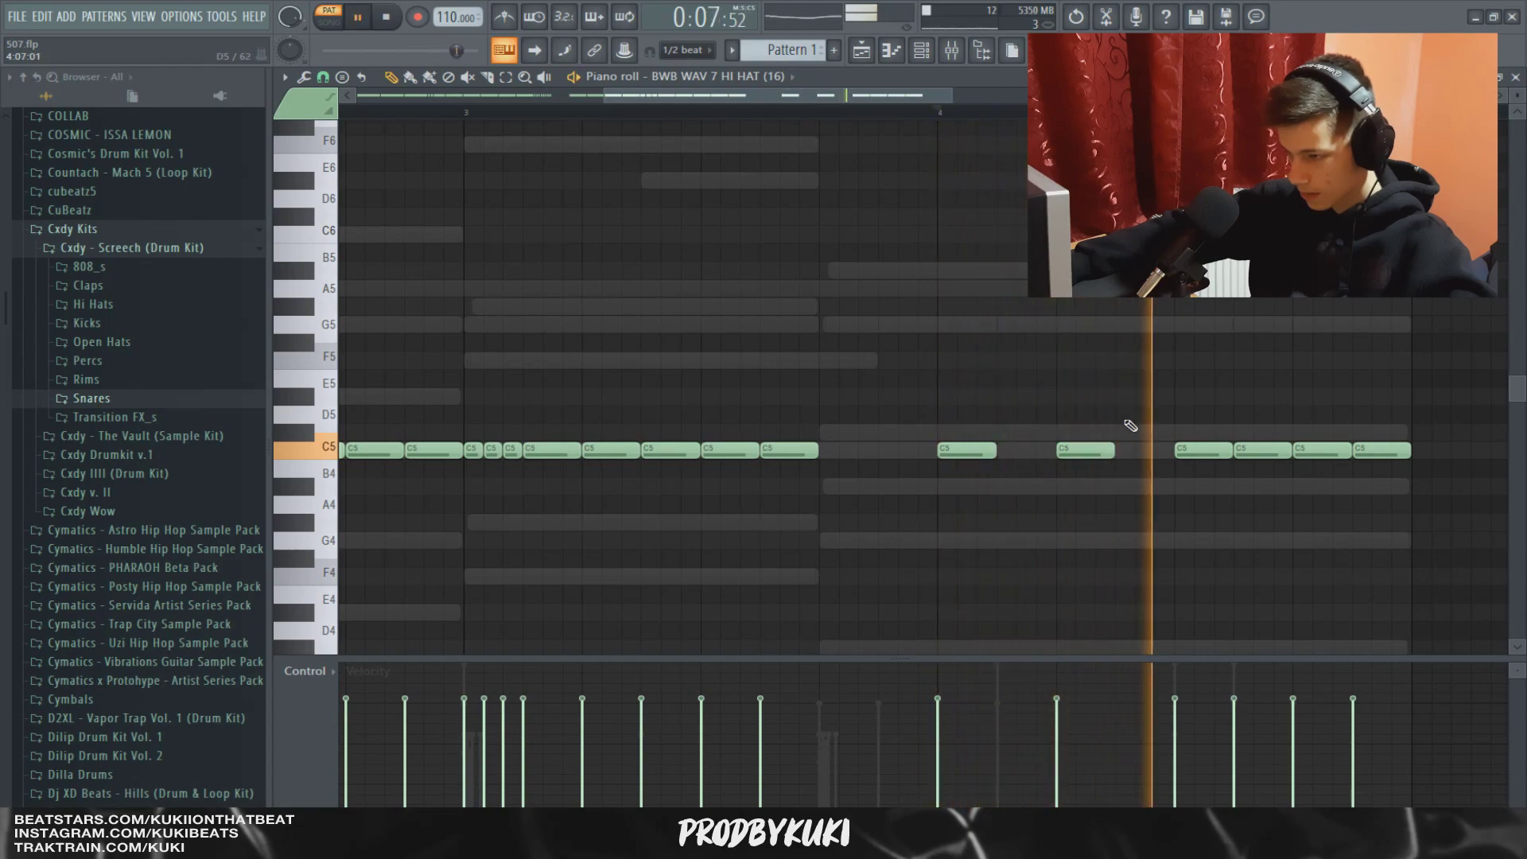
Rework the second half of bar 4 into a descending-velocity hi-hat roll on step 9 and three evenly spaced notes from step 13.
left_click(1380, 450)
scroll(1175, 450, "down", 2)
key("space")
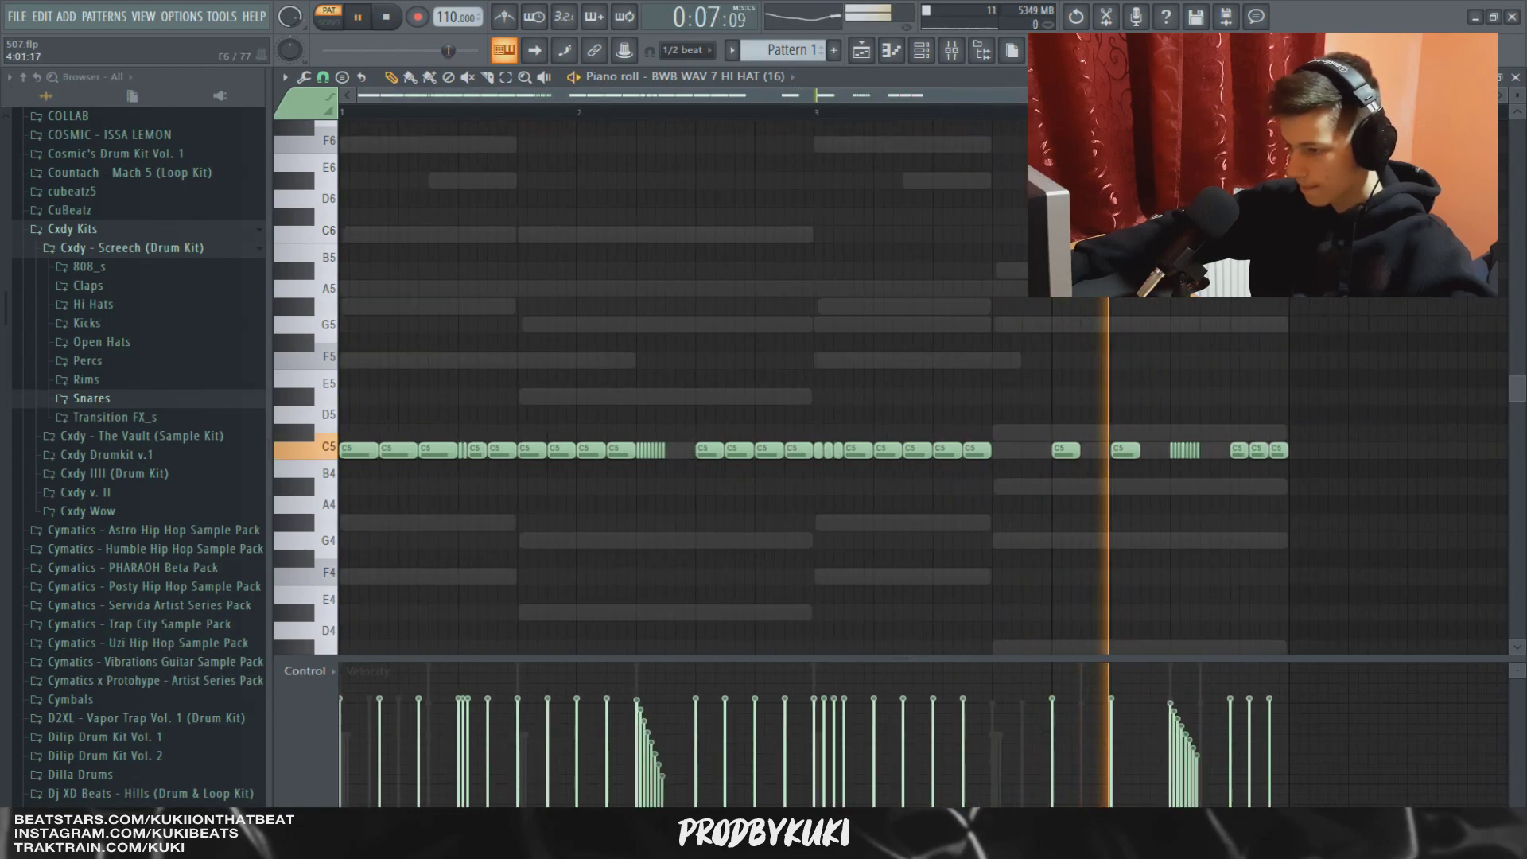
scroll(837, 135, "down", 1)
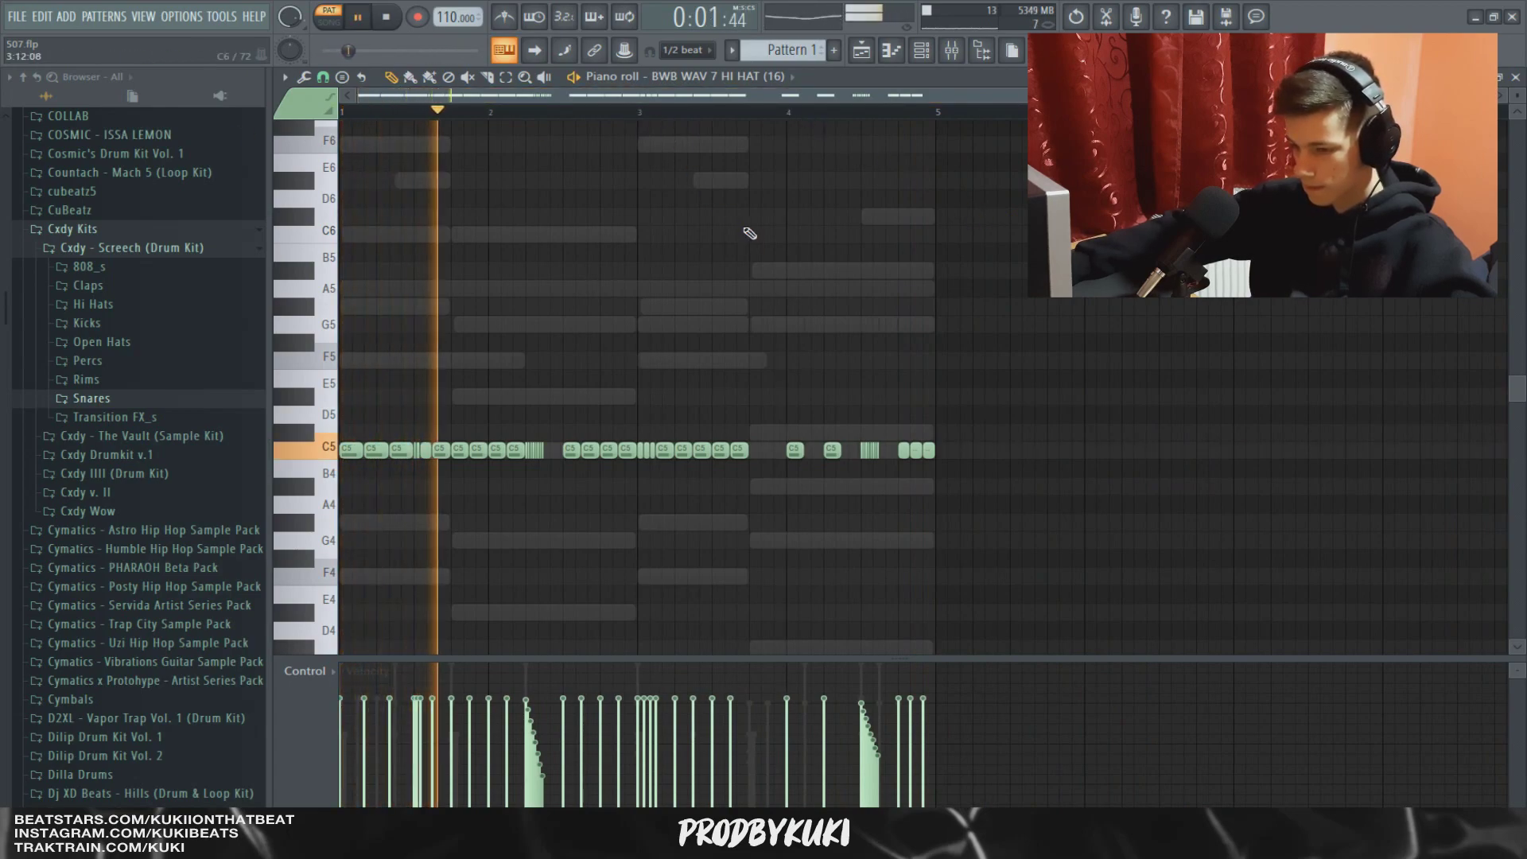
key("space")
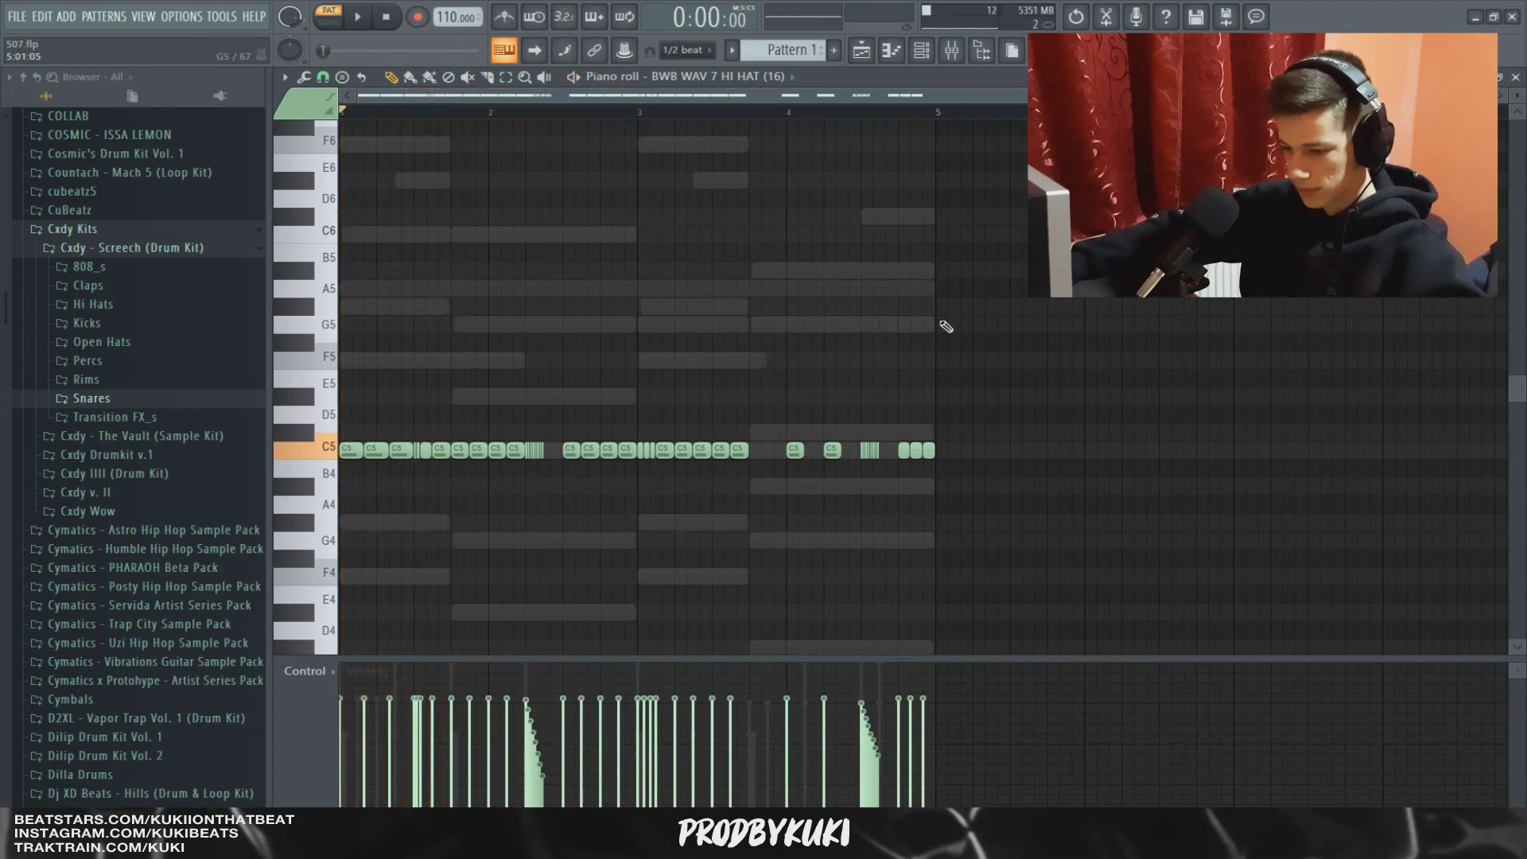
Randomize the velocity levels of the hi-hat notes while keeping their pattern, and accept the change.
key("alt+r")
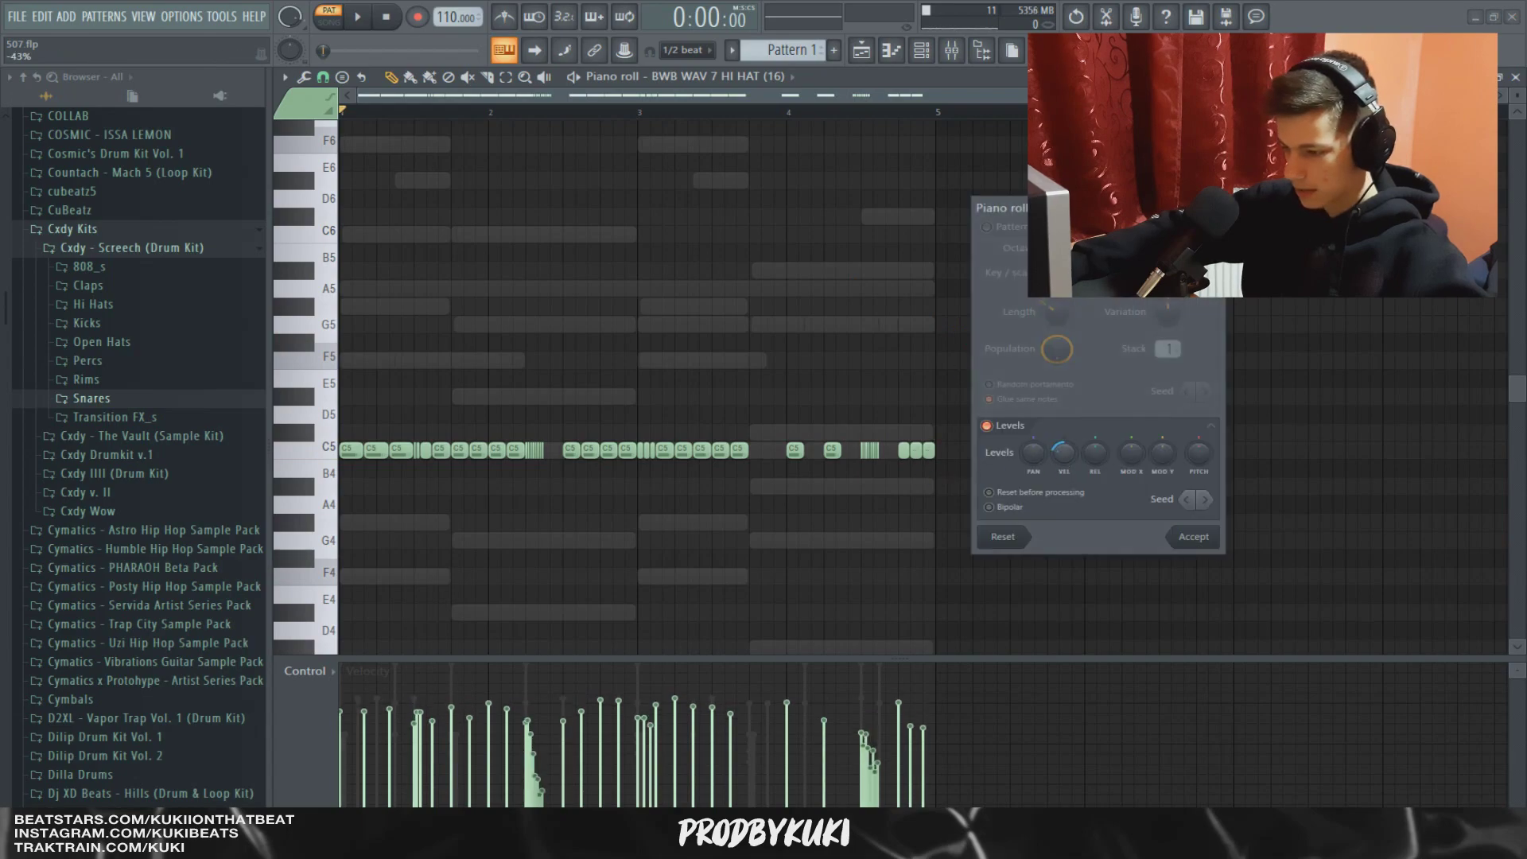
left_click_drag(1064, 453, 1064, 446)
key("space")
left_click(1194, 537)
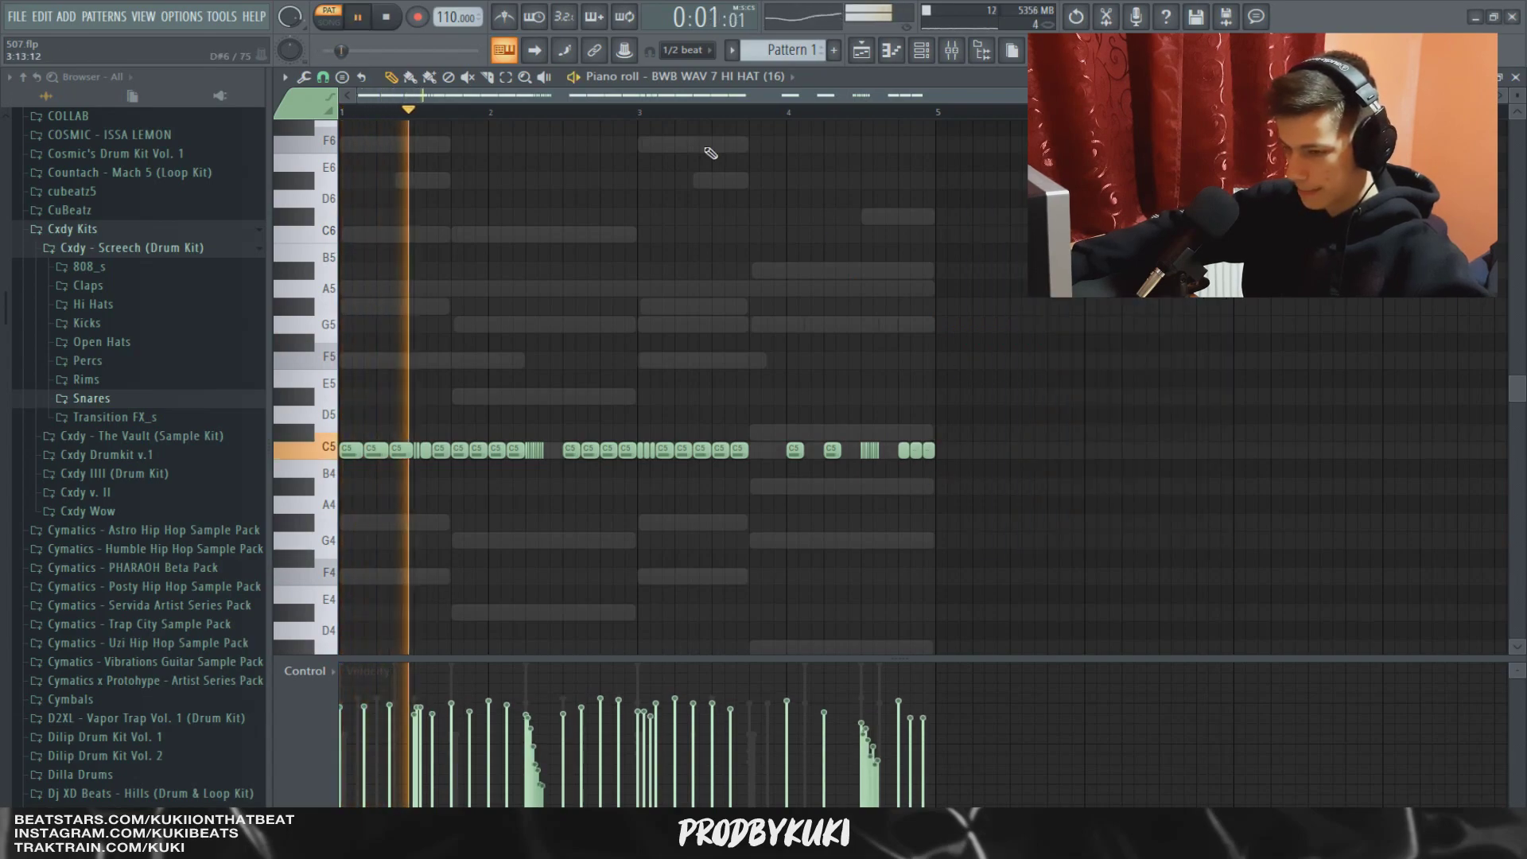
Save the project and play the beat with the Analog Lab 4 and Arcade channels unmuted and the channel rack and mixer open.
left_click(927, 58)
key("space")
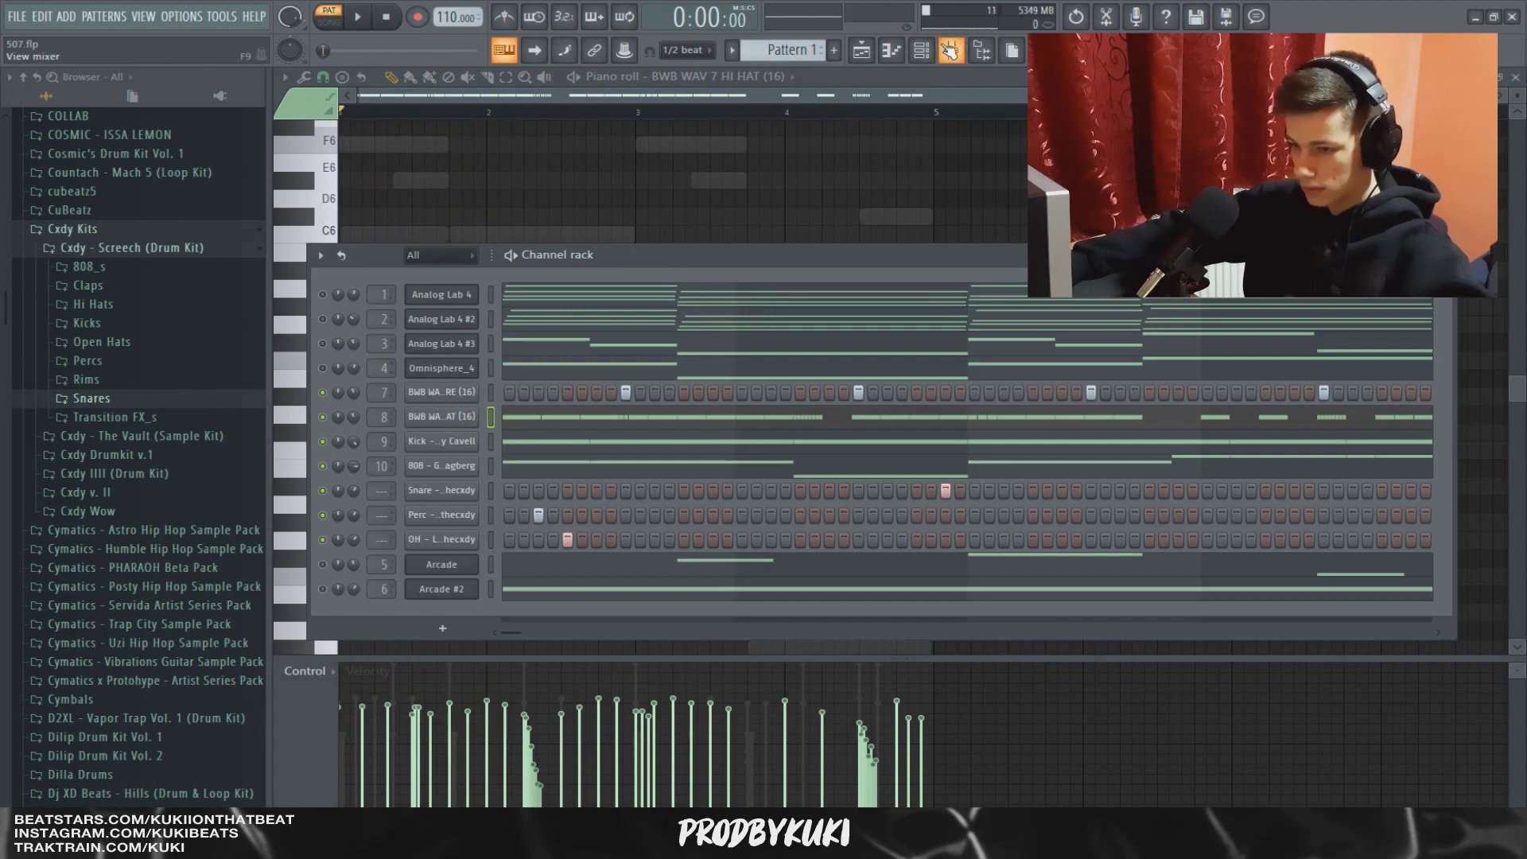
left_click(951, 50)
key("ctrl+s")
left_click(921, 50)
key("space")
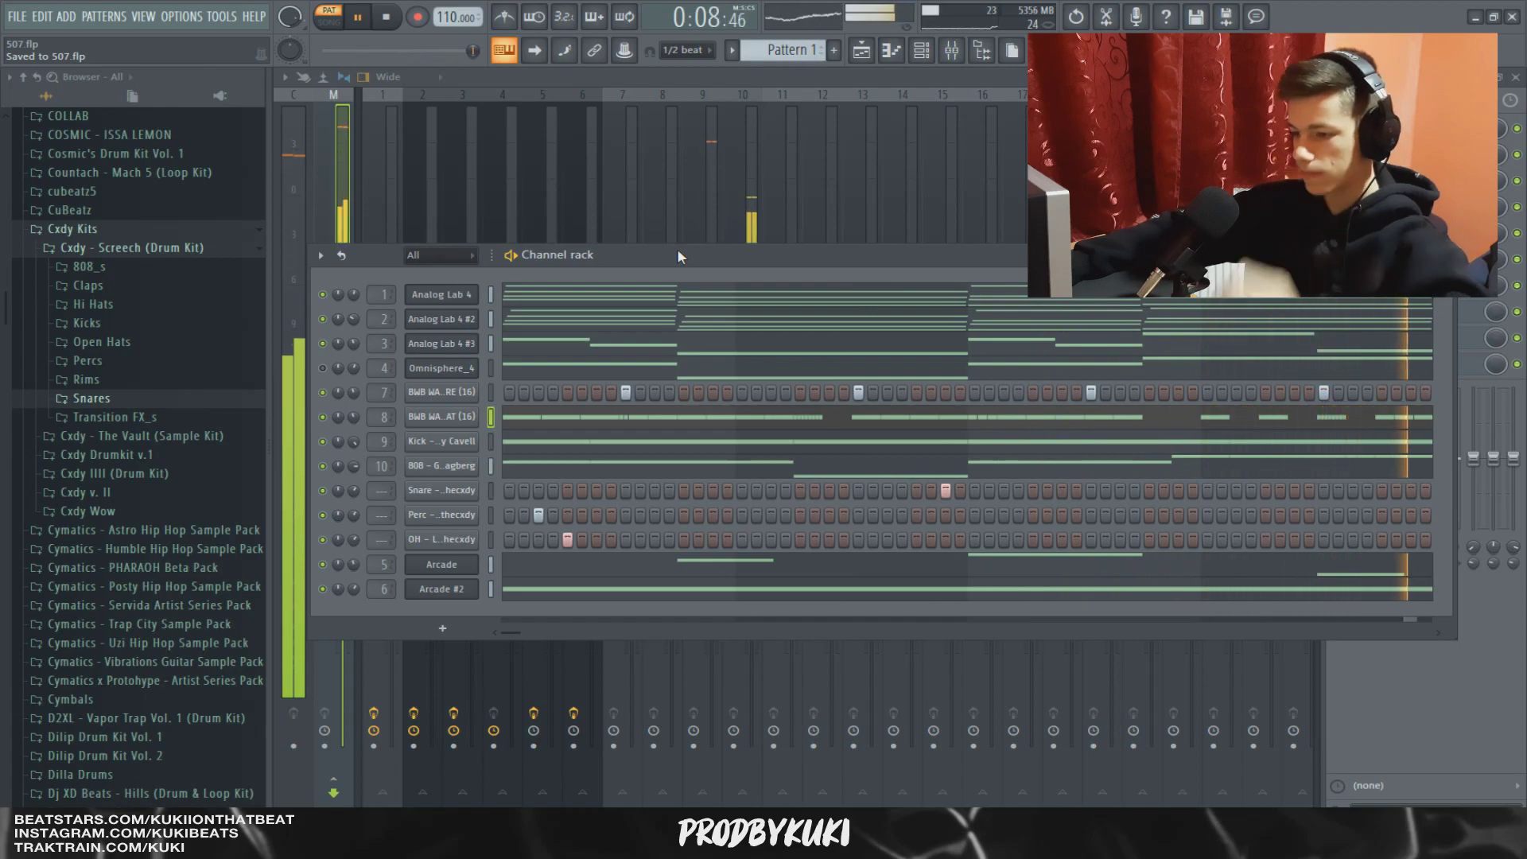
key("space")
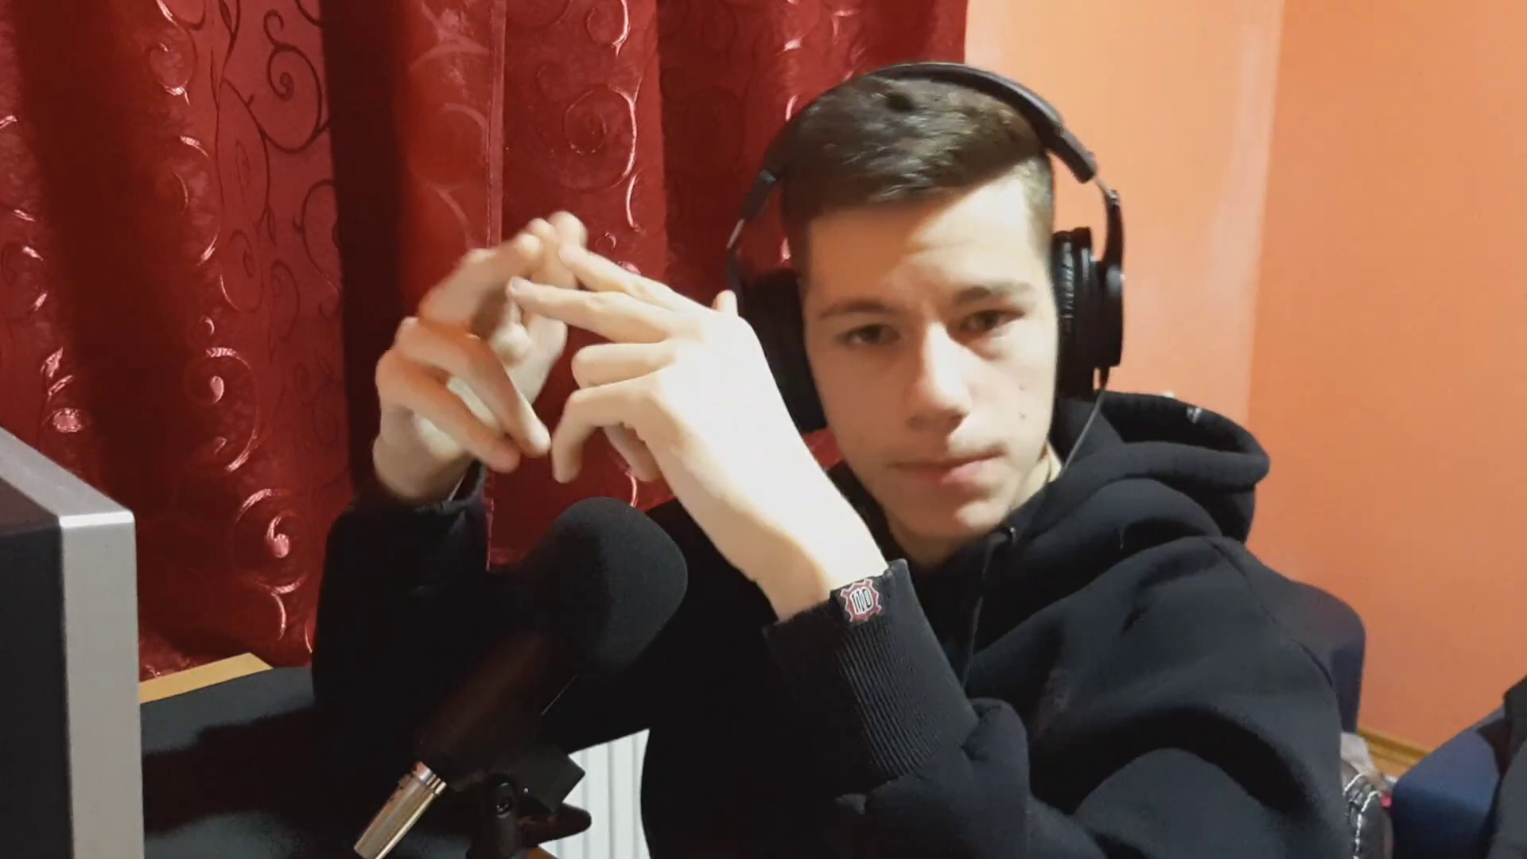